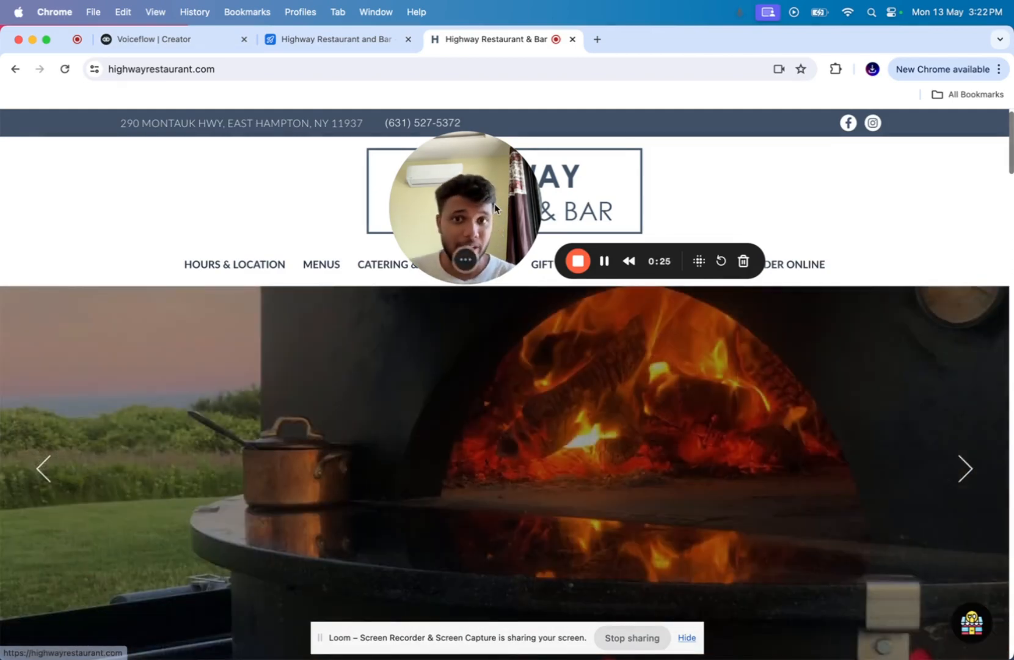
# - Open the restaurant's chat assistant, start a fresh chat and ask to browse the menu
pyautogui.moveTo(495, 204); pyautogui.dragTo(435, 212)
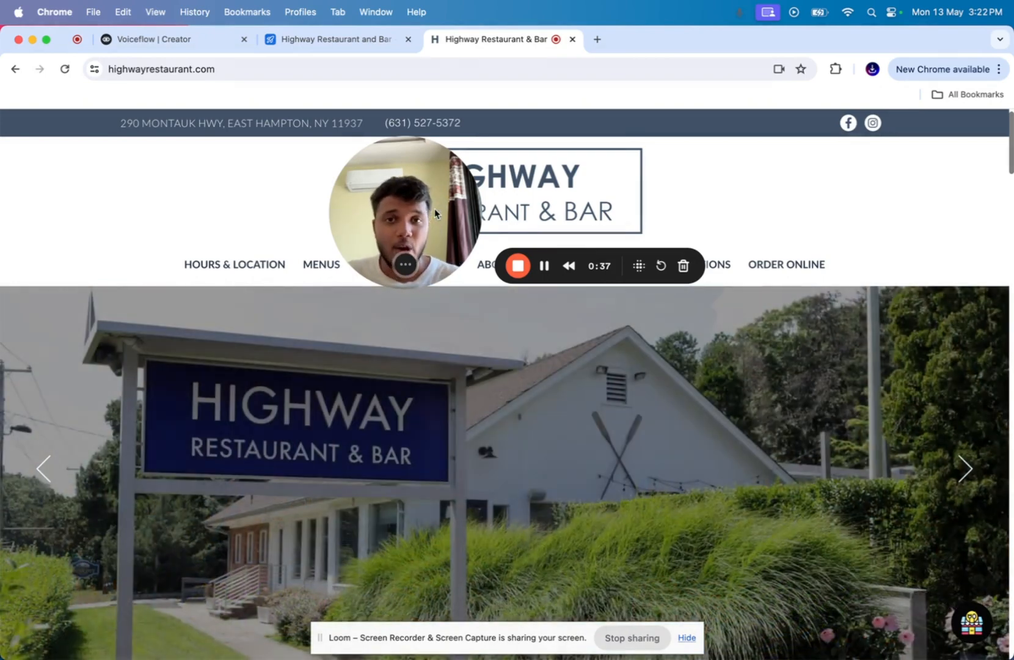
pyautogui.moveTo(435, 213); pyautogui.dragTo(256, 206)
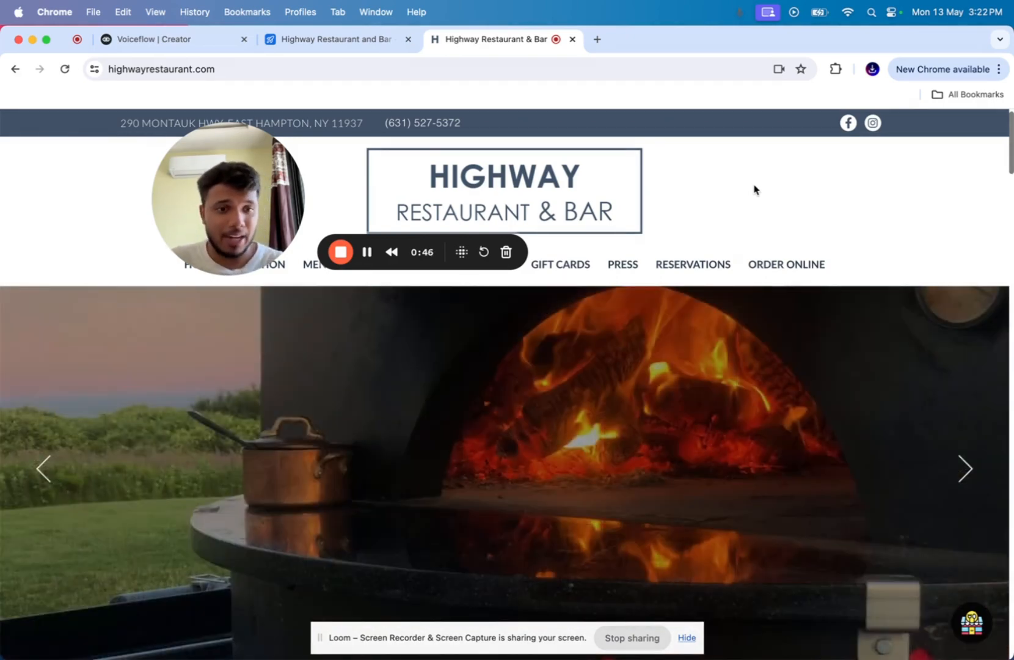
pyautogui.click(971, 622)
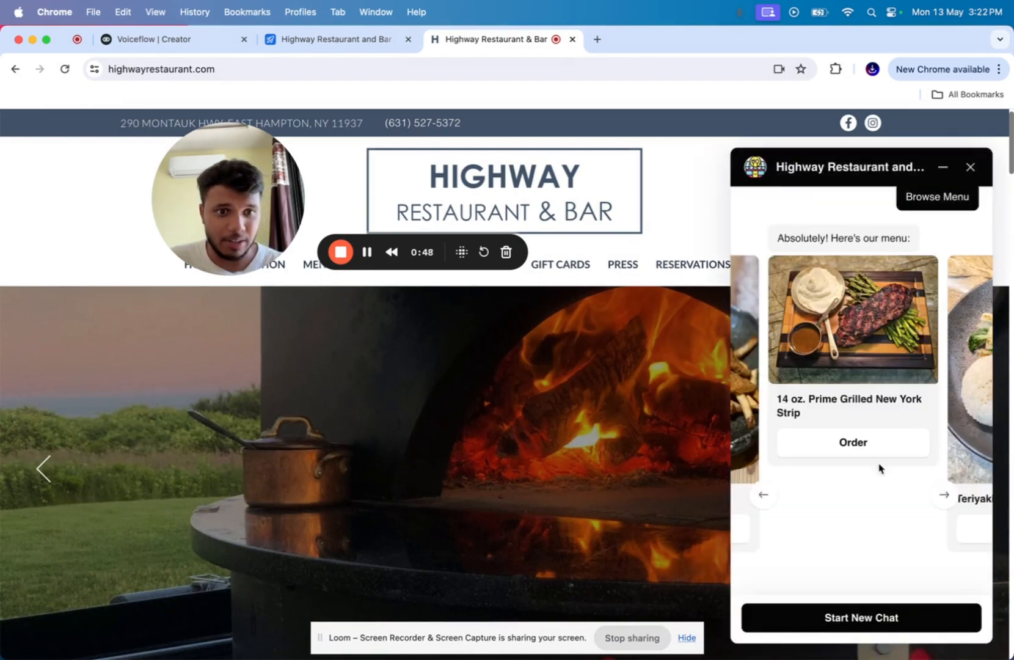
pyautogui.click(851, 613)
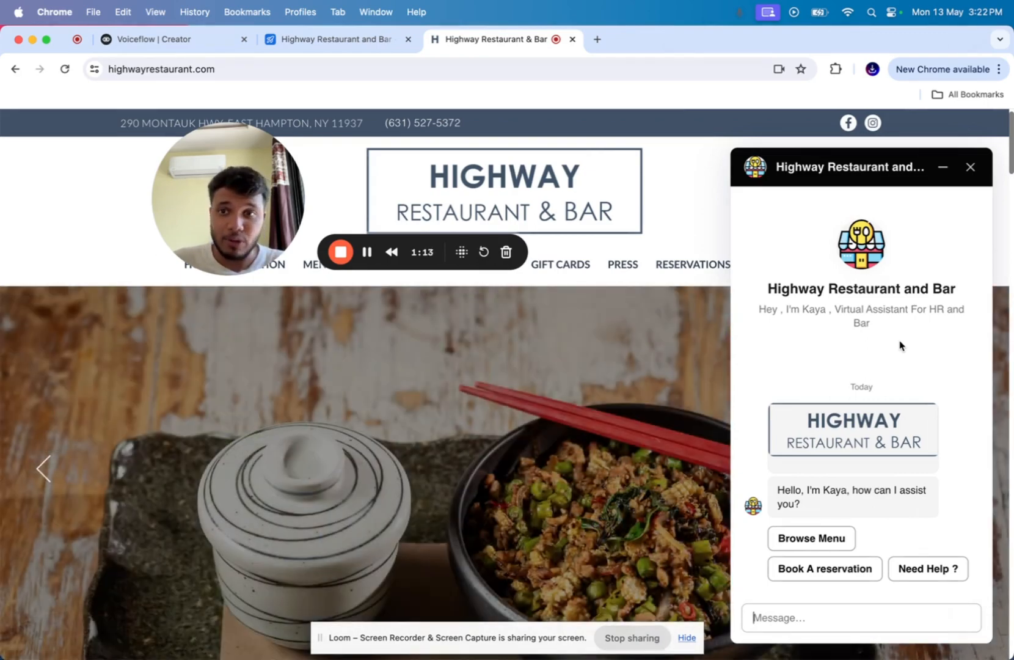
pyautogui.click(824, 548)
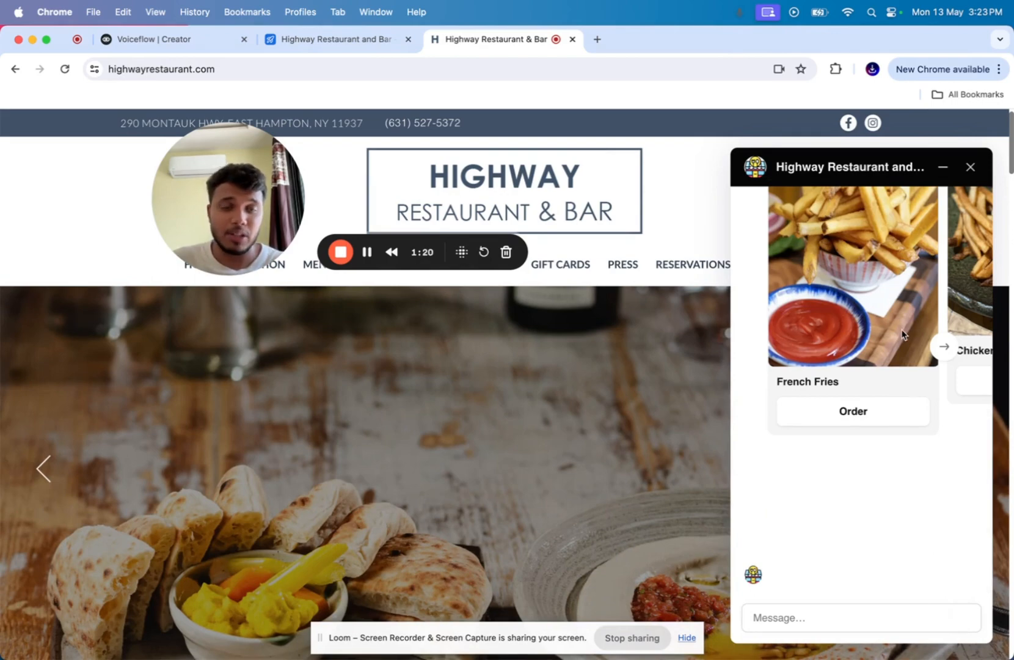
# - Flip through the menu carousel to the New York Strip and order the 14 oz. Prime Grilled steak
pyautogui.scroll(3, 902, 334)
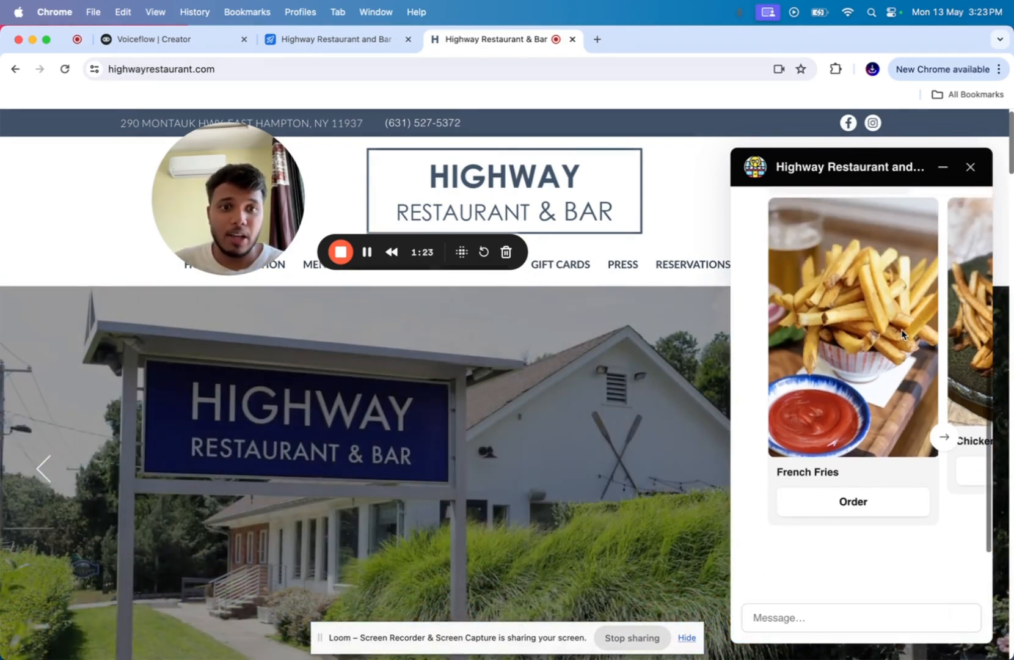
pyautogui.click(943, 440)
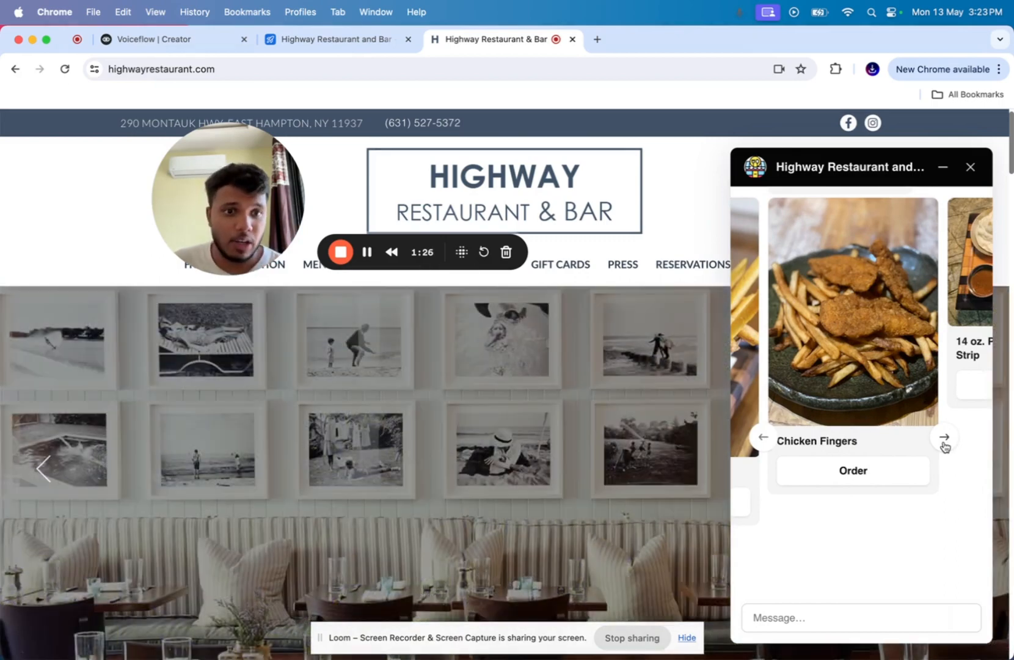
pyautogui.click(944, 445)
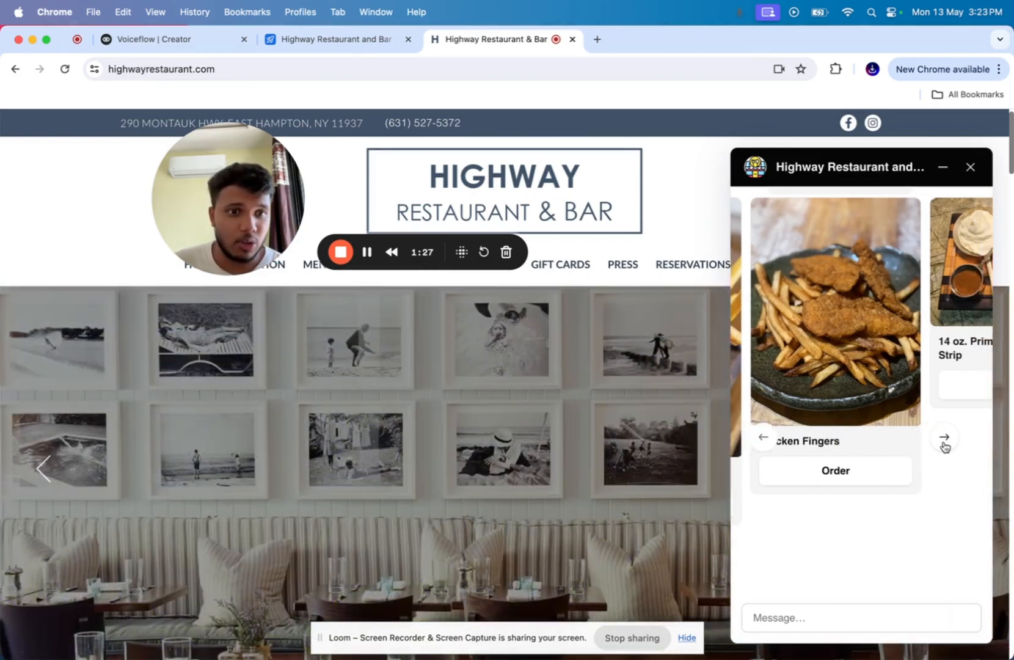
pyautogui.click(945, 444)
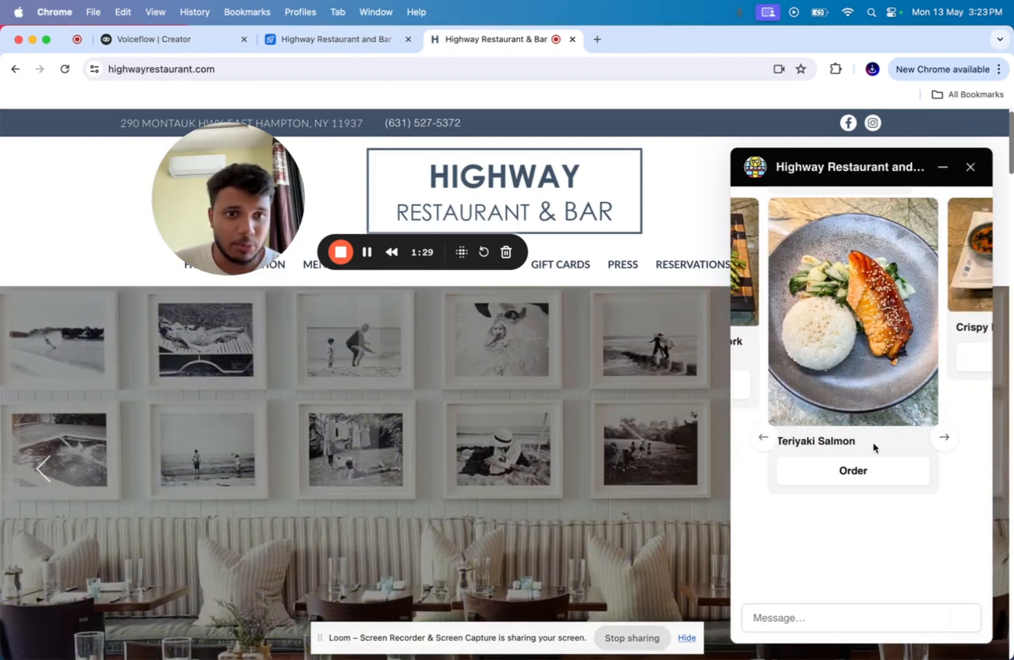
pyautogui.click(764, 439)
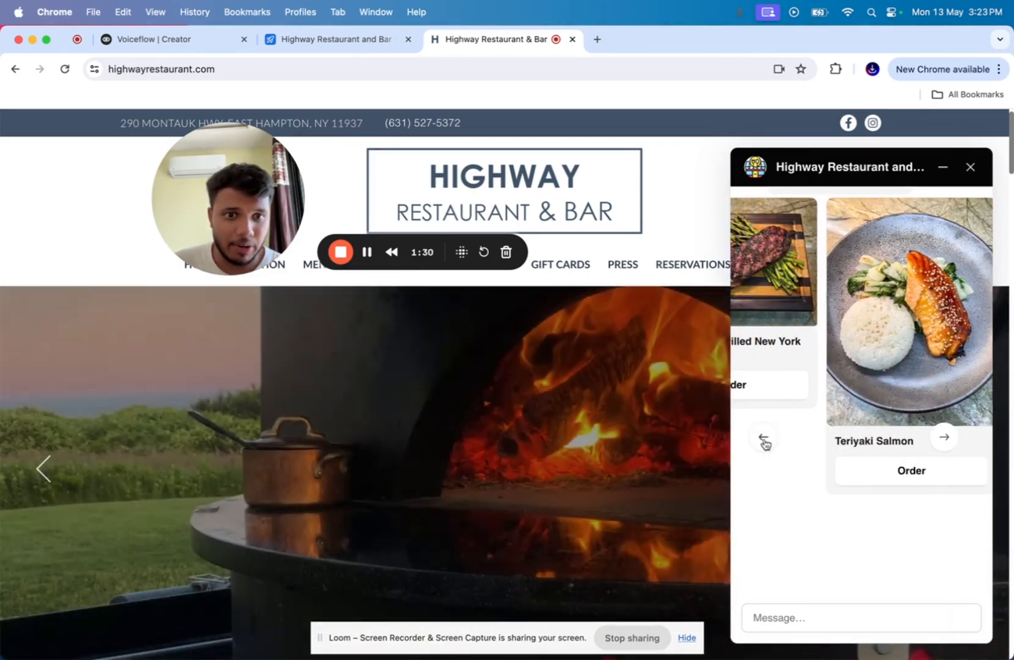
pyautogui.click(764, 439)
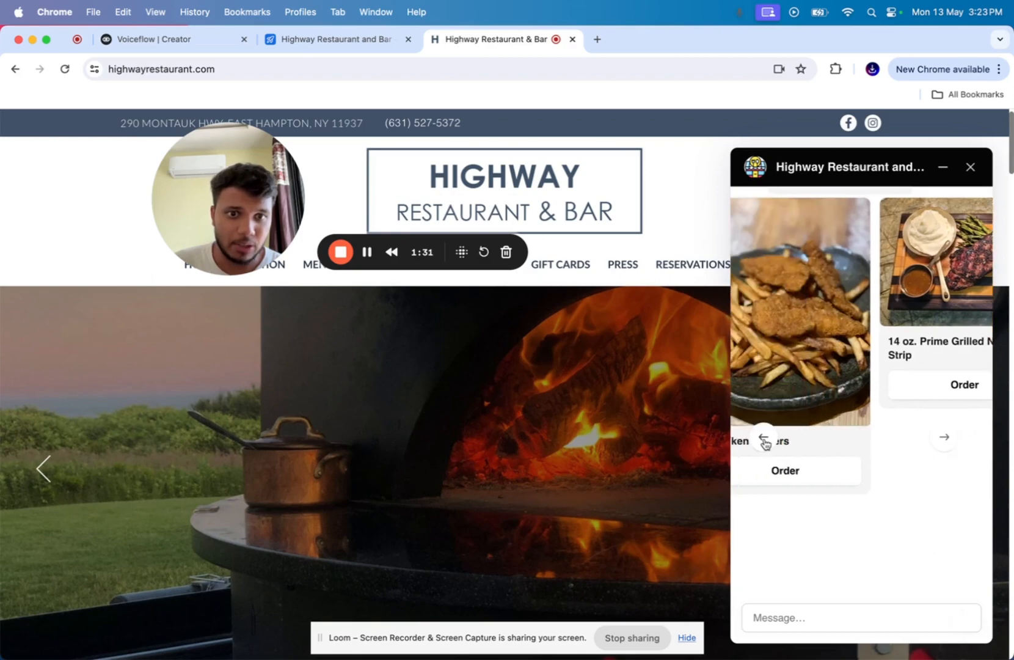
pyautogui.click(944, 437)
pyautogui.click(945, 437)
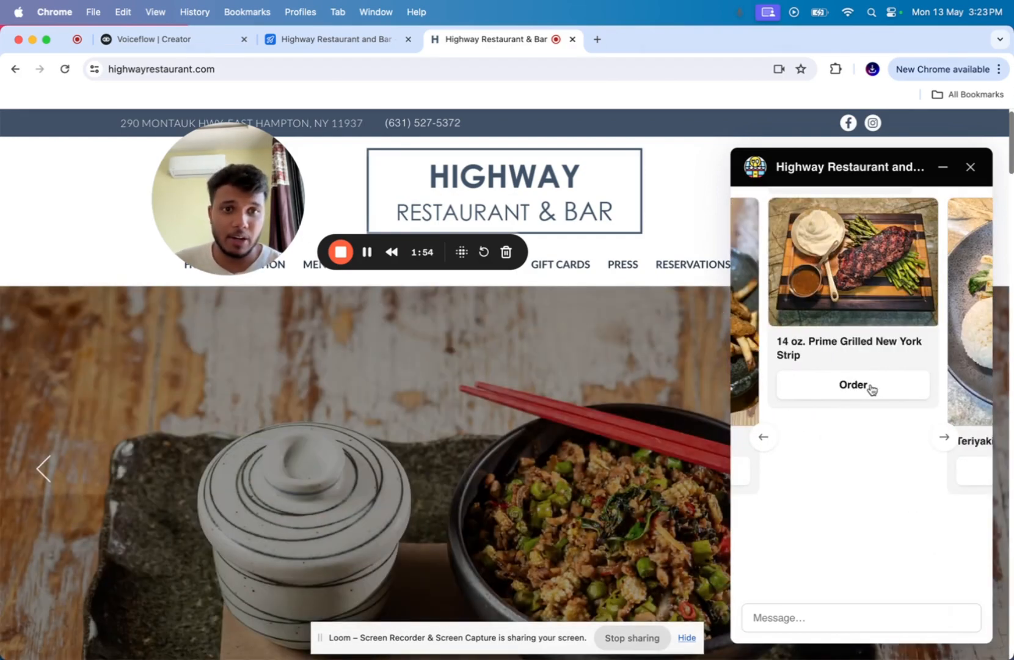
pyautogui.click(852, 384)
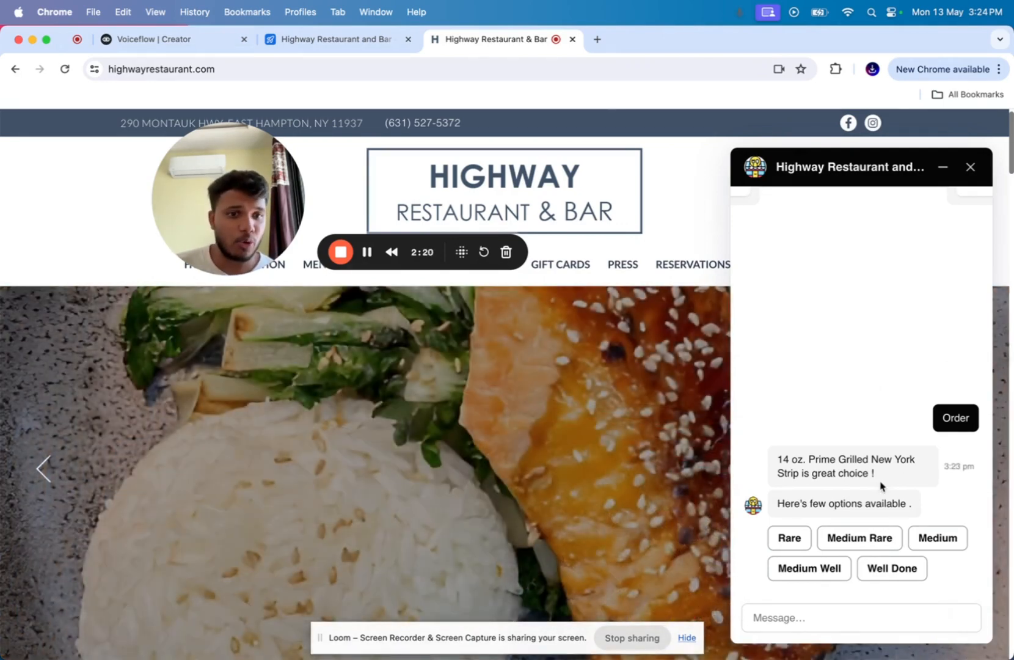
# - Choose Medium Well, decline extras, and select the order number in the $80 confirmation
pyautogui.click(819, 567)
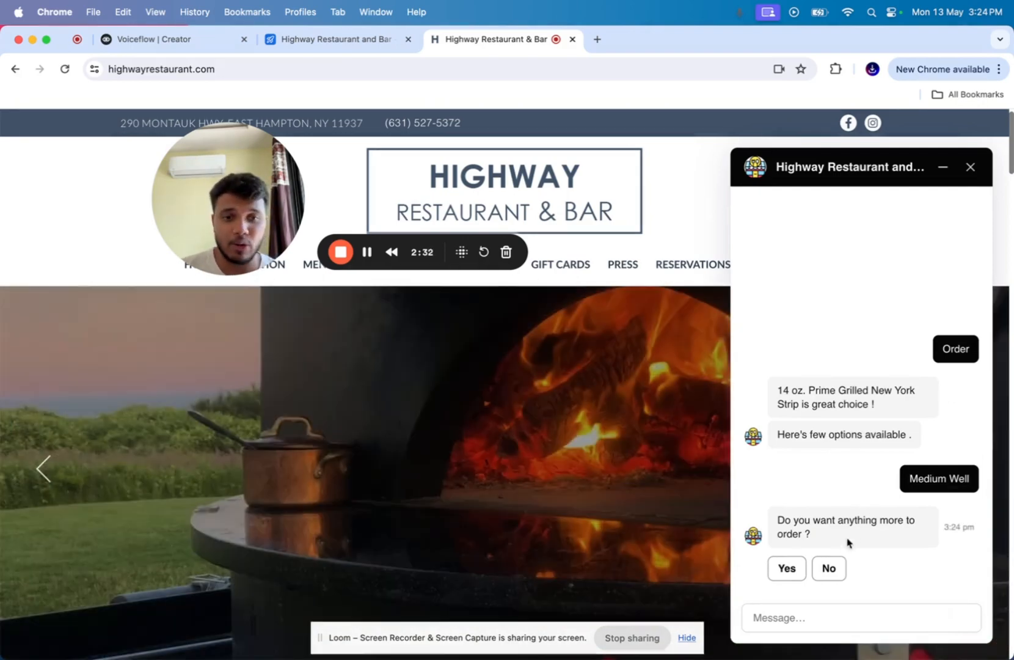
pyautogui.click(829, 567)
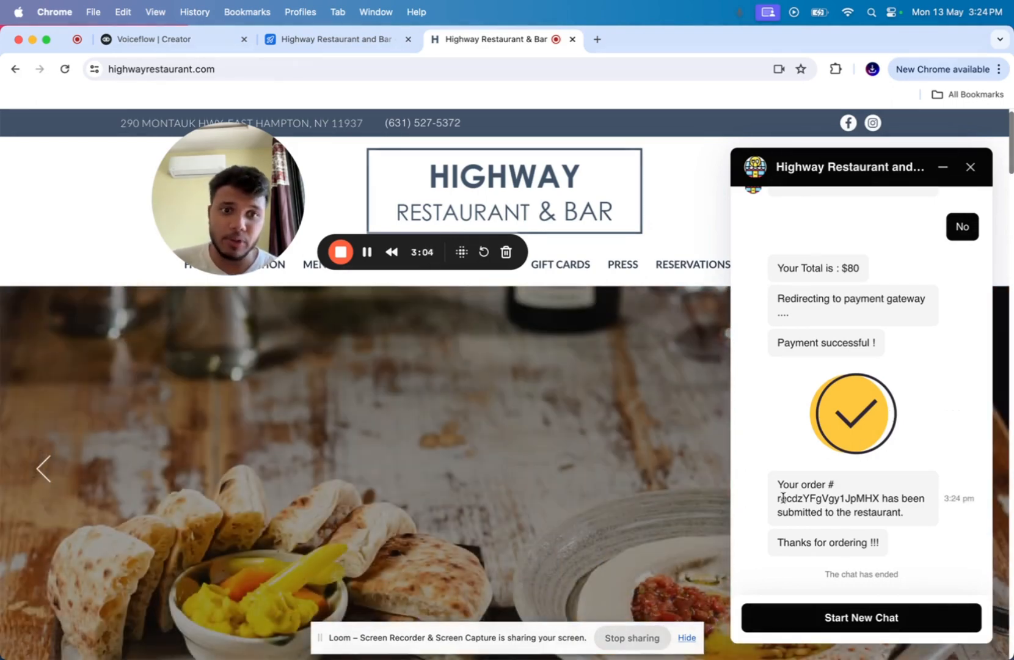
pyautogui.moveTo(779, 498); pyautogui.dragTo(834, 492)
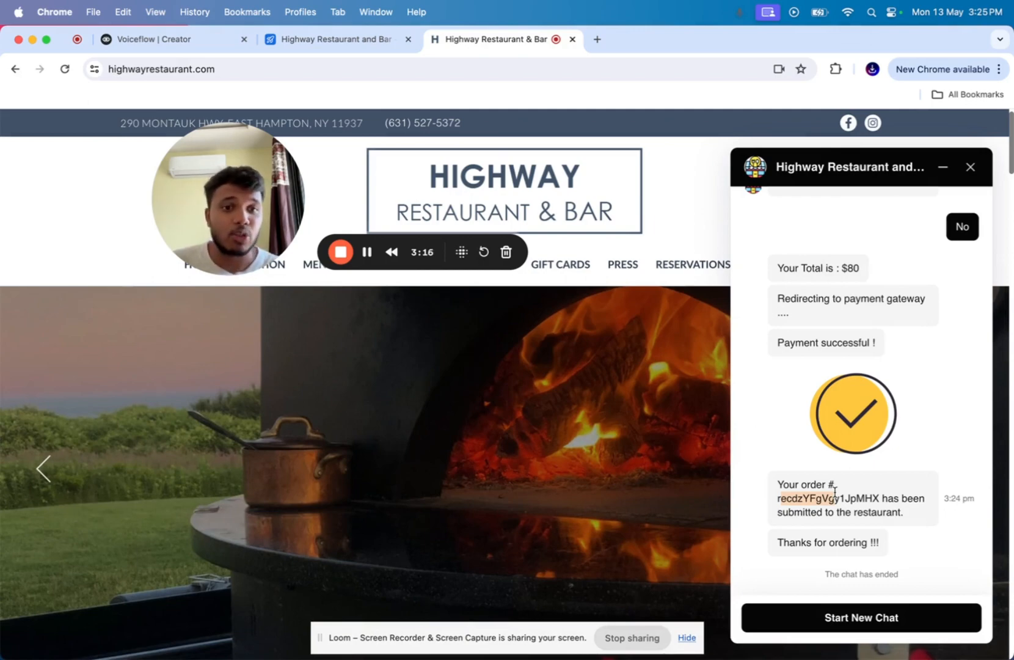
pyautogui.doubleClick(832, 495)
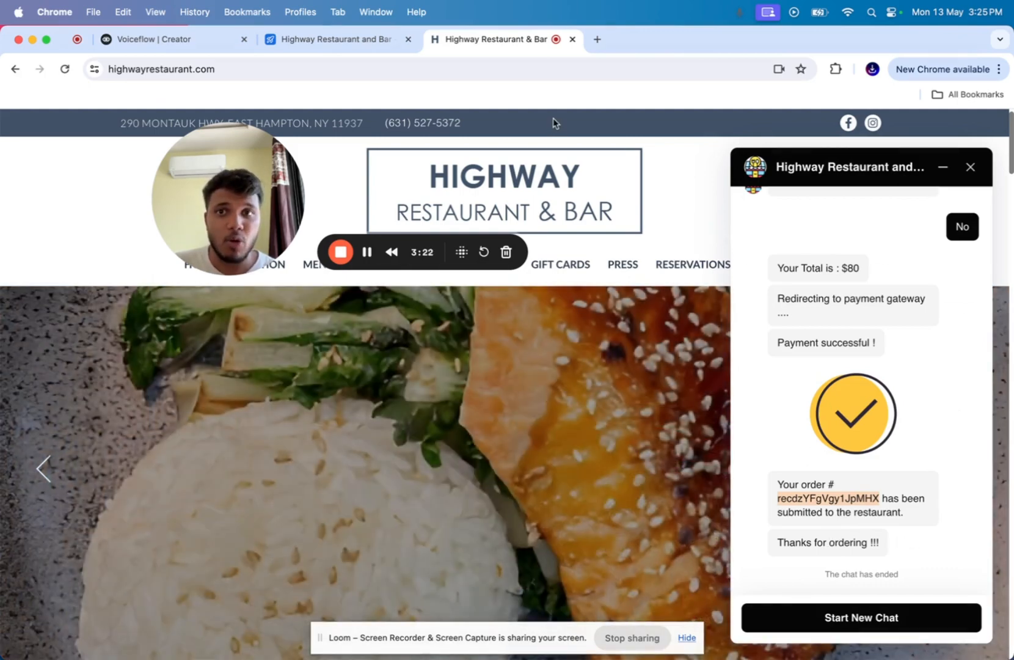
pyautogui.click(349, 42)
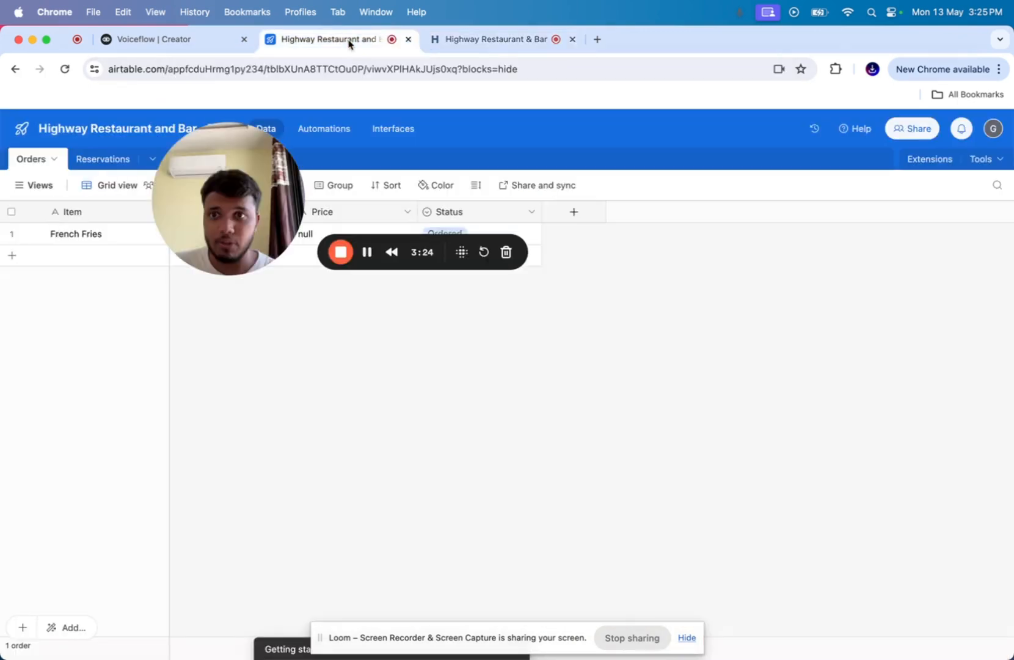
pyautogui.moveTo(234, 184); pyautogui.dragTo(269, 401)
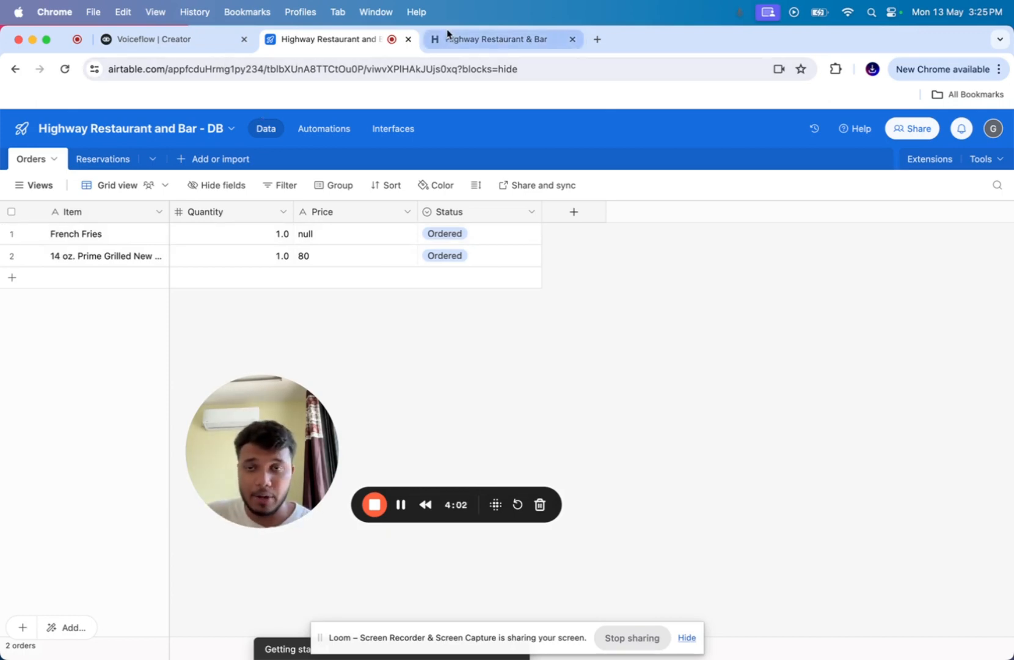
pyautogui.click(480, 39)
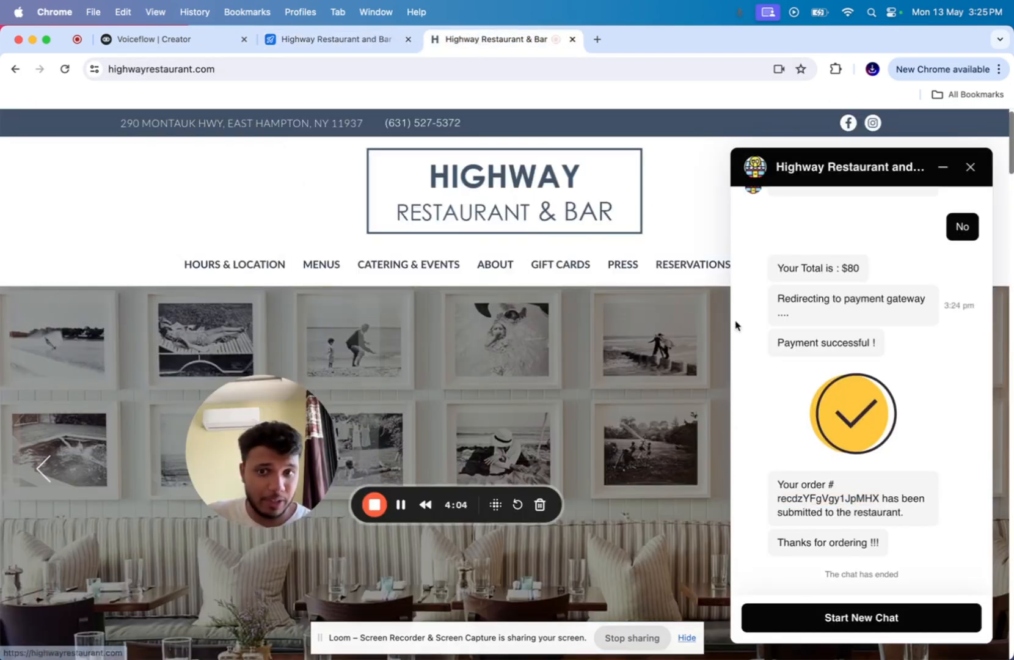
# - Start a new chat, pick Book A reservation, and agree to answer the booking questions
pyautogui.moveTo(282, 470); pyautogui.dragTo(460, 217)
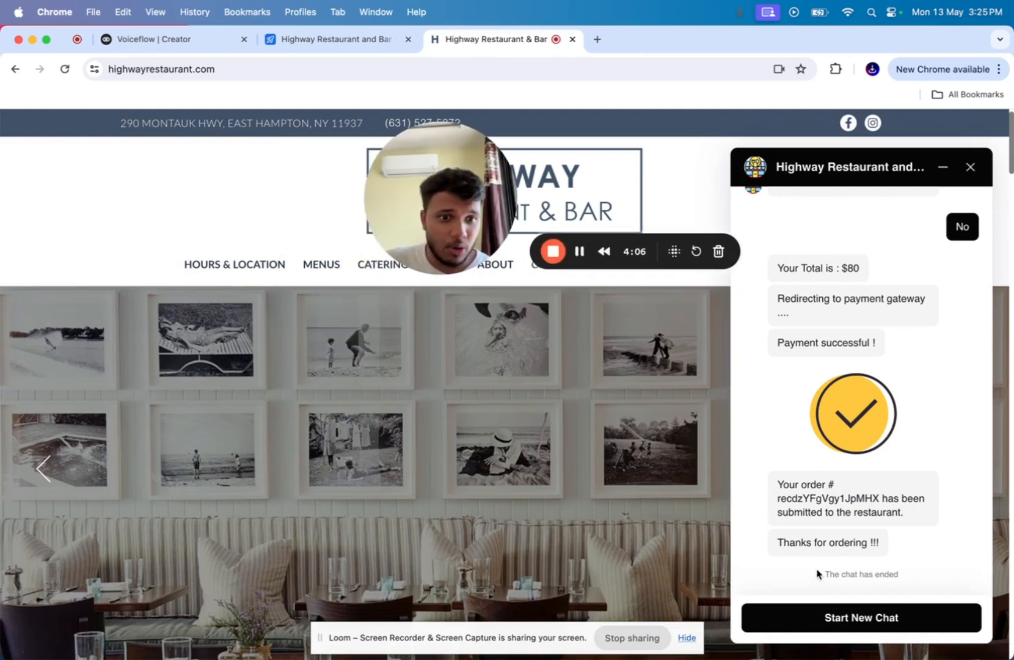
pyautogui.click(822, 616)
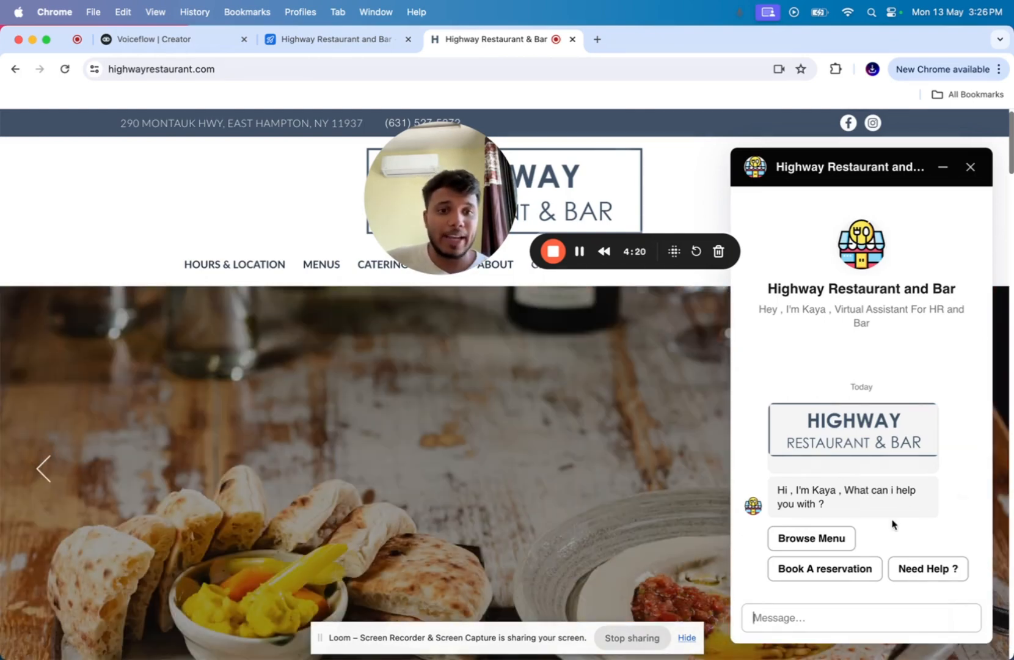
pyautogui.click(824, 568)
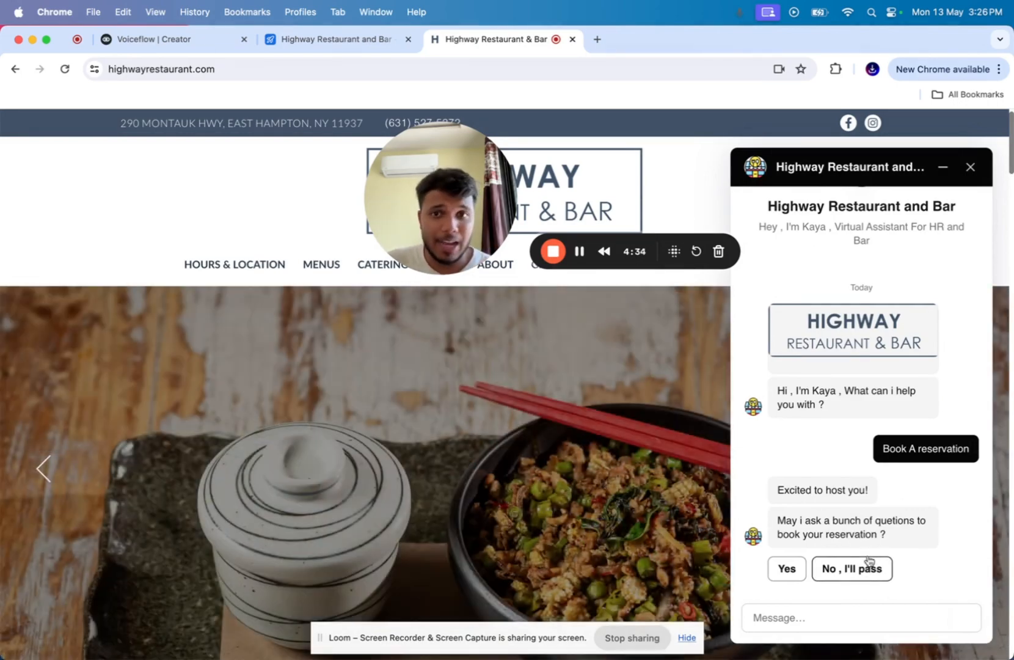
pyautogui.click(788, 569)
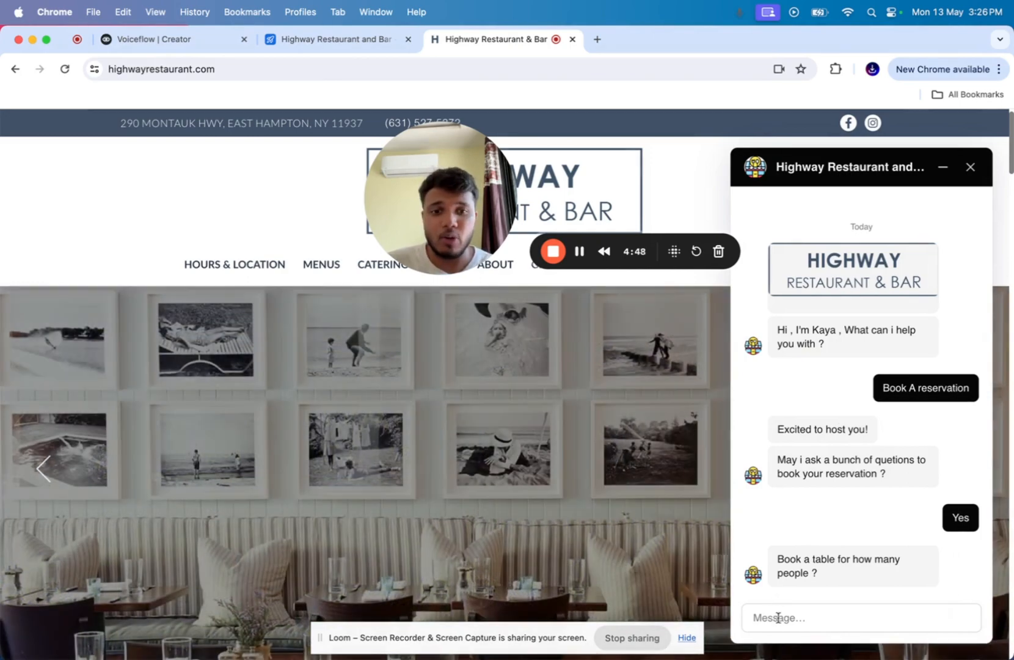
# - Reply with a party size of 5 and then the guest's name
pyautogui.click(777, 618)
pyautogui.write('5')
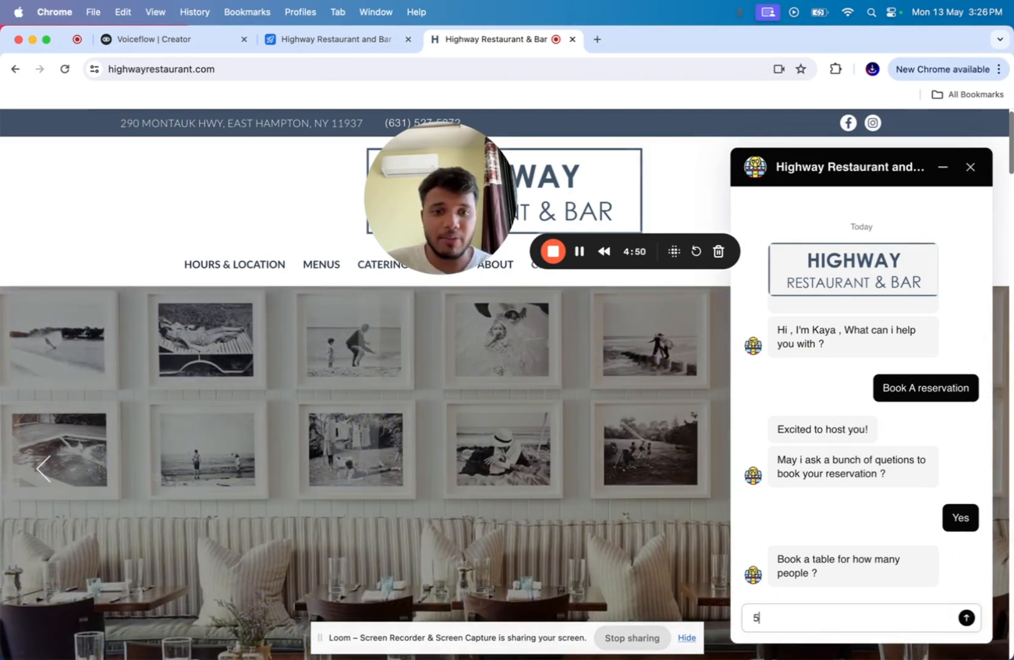
pyautogui.press('Return')
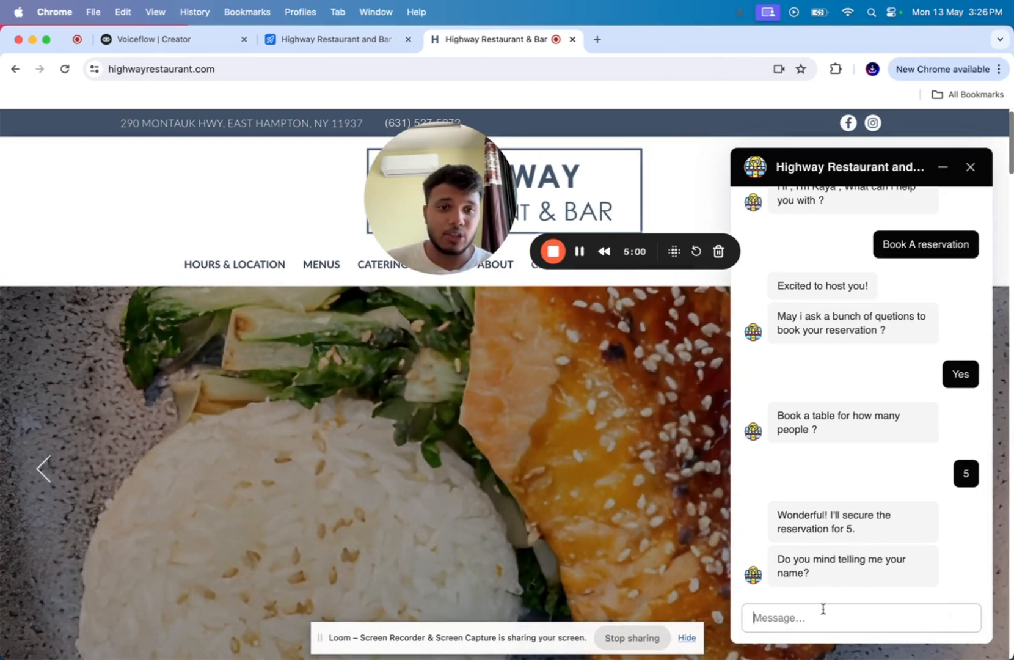
pyautogui.write('Adam')
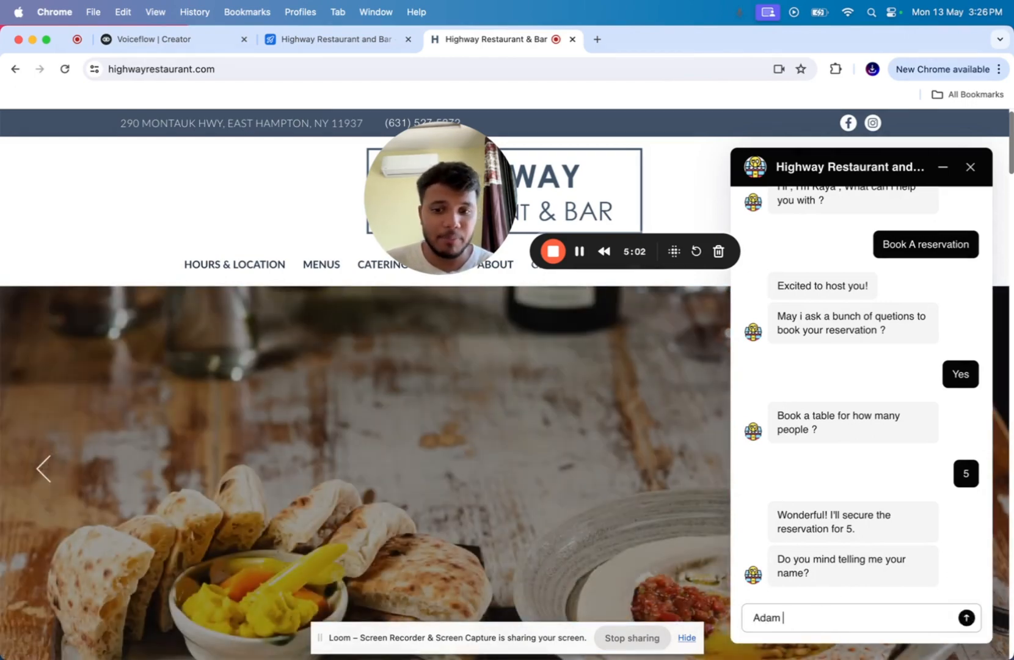
pyautogui.write(' Grant')
pyautogui.press('Return')
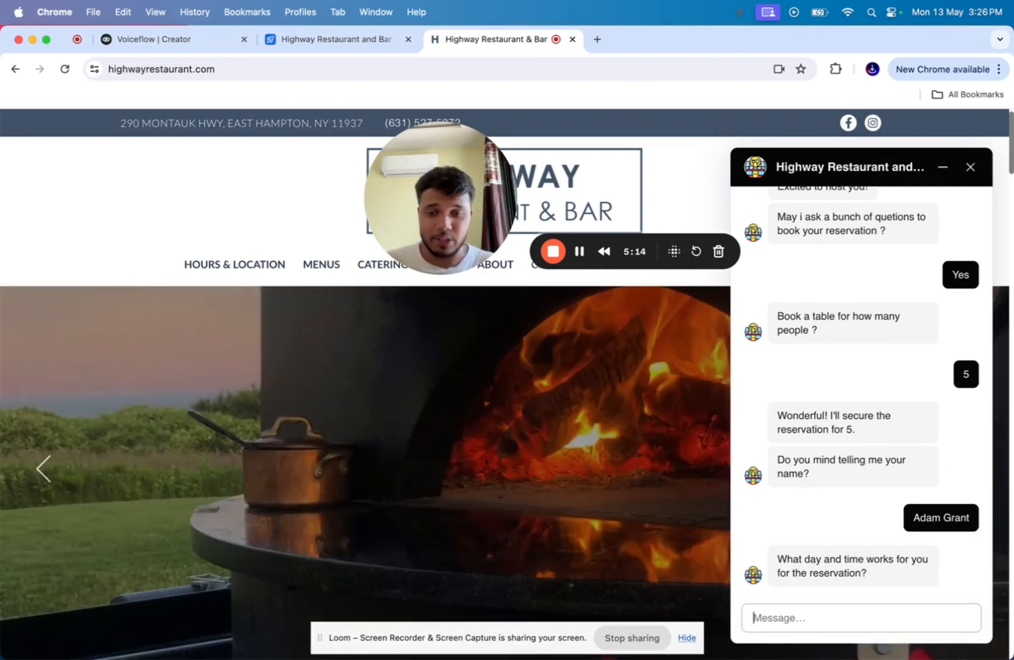
# - Send a message requesting the reservation for 15th April at 6 pm, fixing typos along the way
pyautogui.click(821, 616)
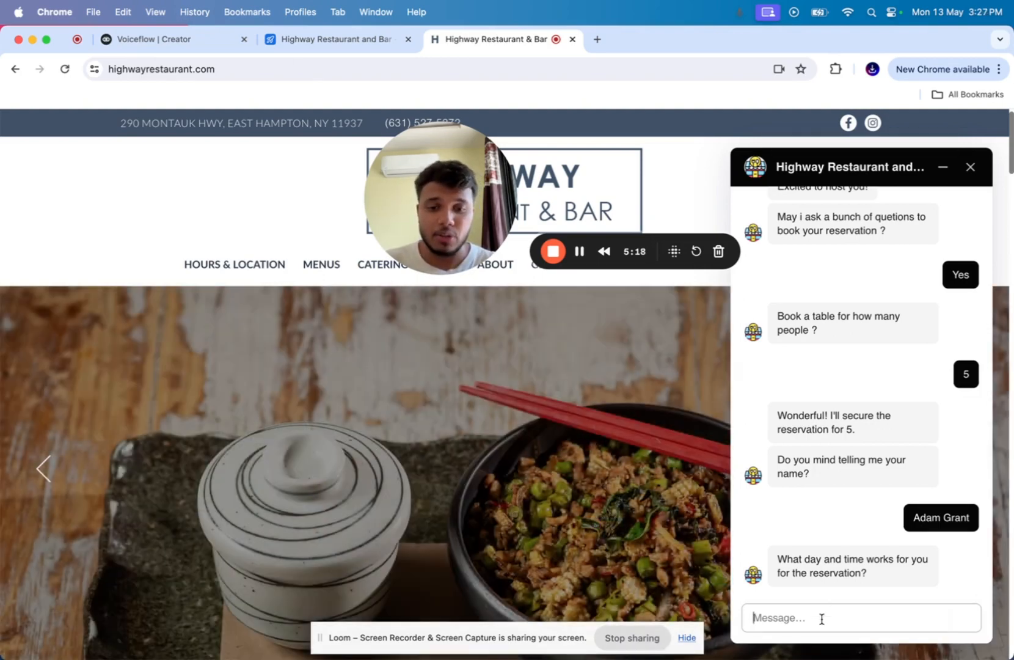
pyautogui.write('I would like t')
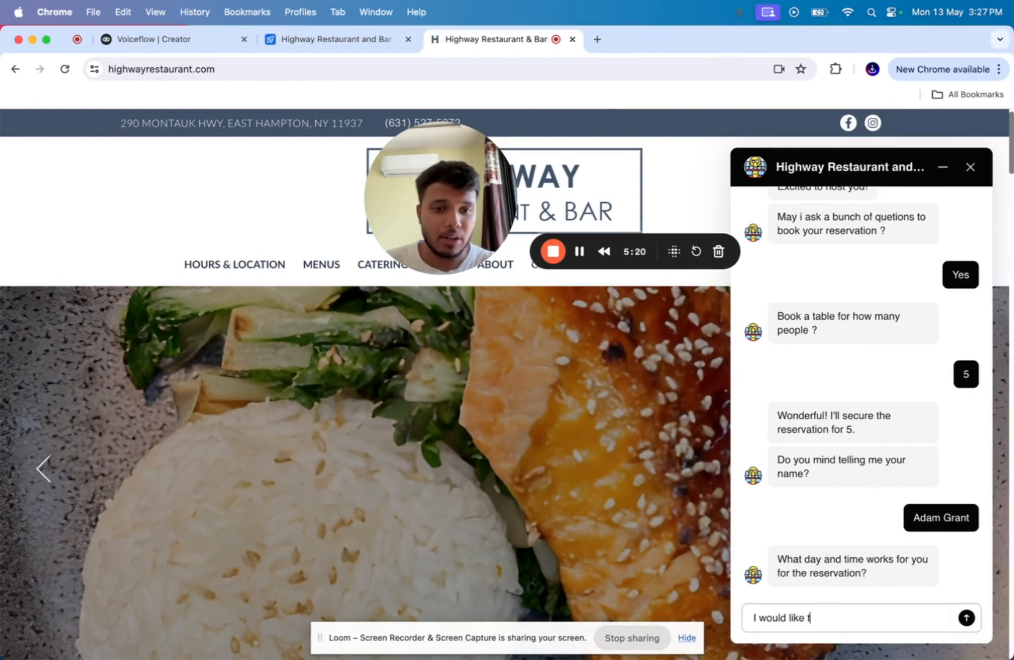
pyautogui.write('o book the')
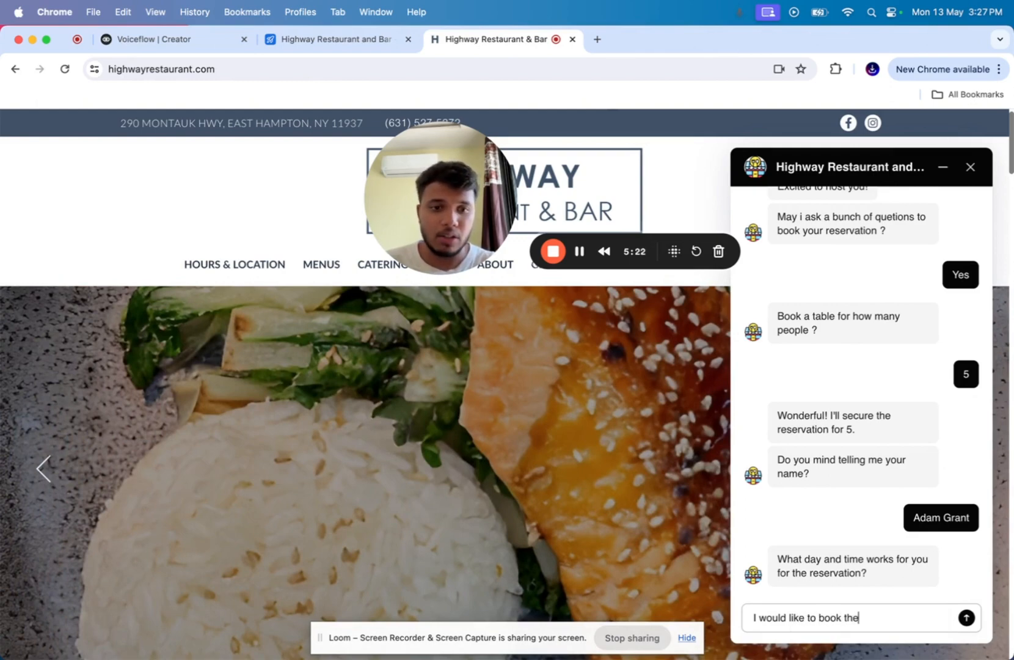
pyautogui.write(' reservatuo')
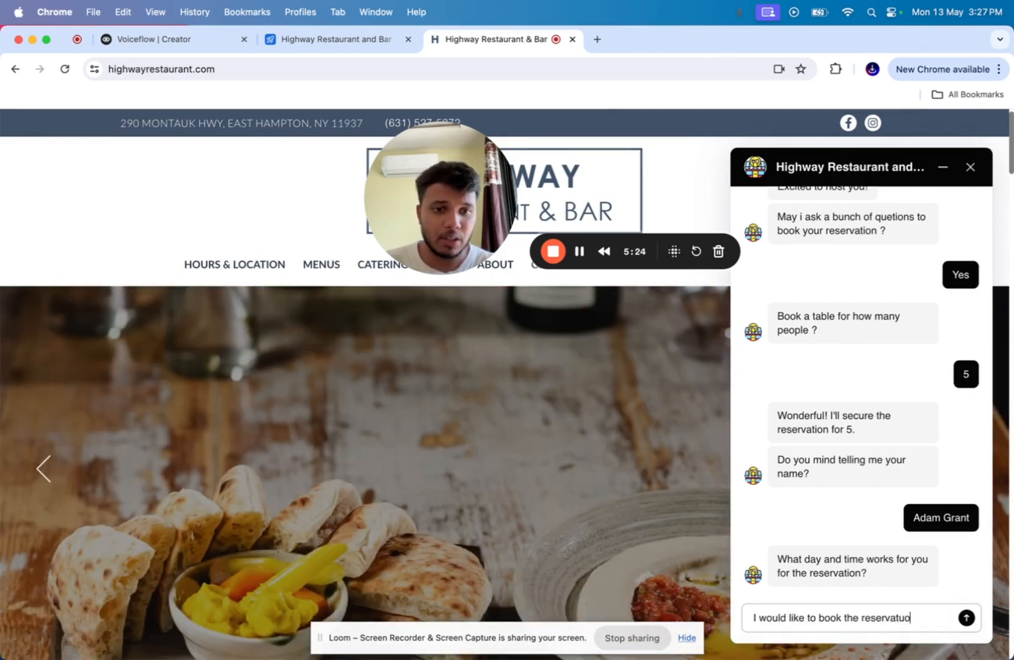
pyautogui.press('BackSpace')
pyautogui.press('BackSpace')
pyautogui.write('ion')
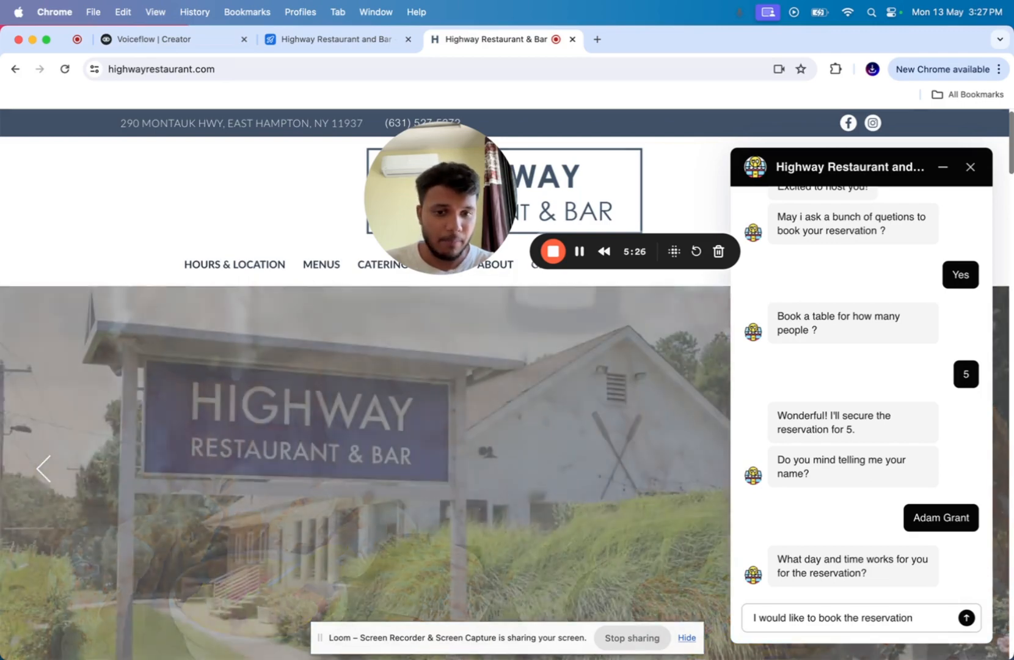
pyautogui.write(' on')
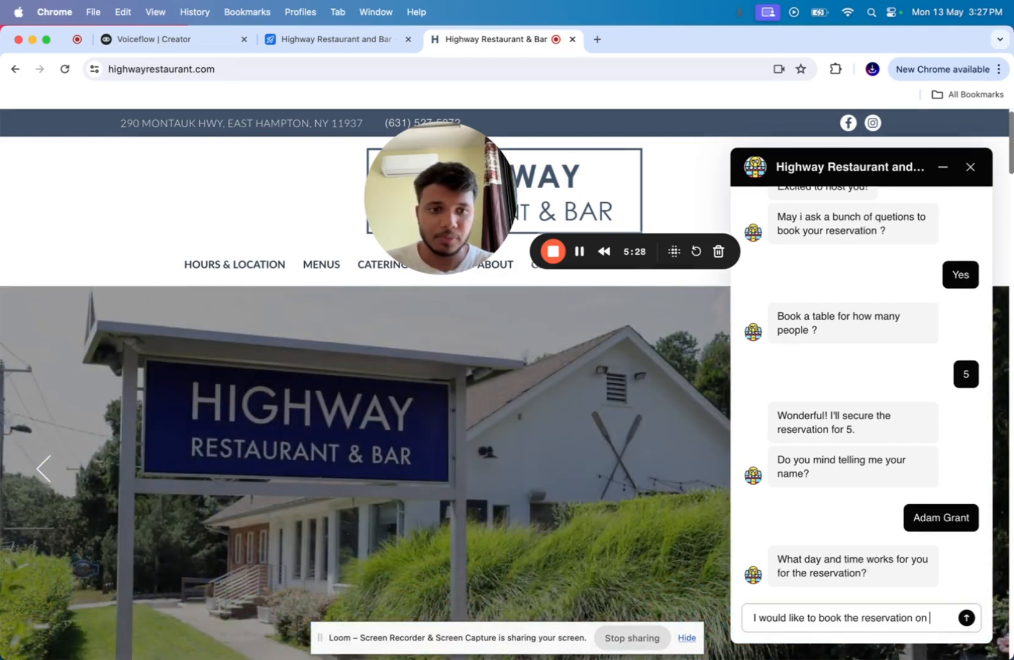
pyautogui.press('BackSpace')
pyautogui.press('BackSpace')
pyautogui.press('BackSpace')
pyautogui.write('for ')
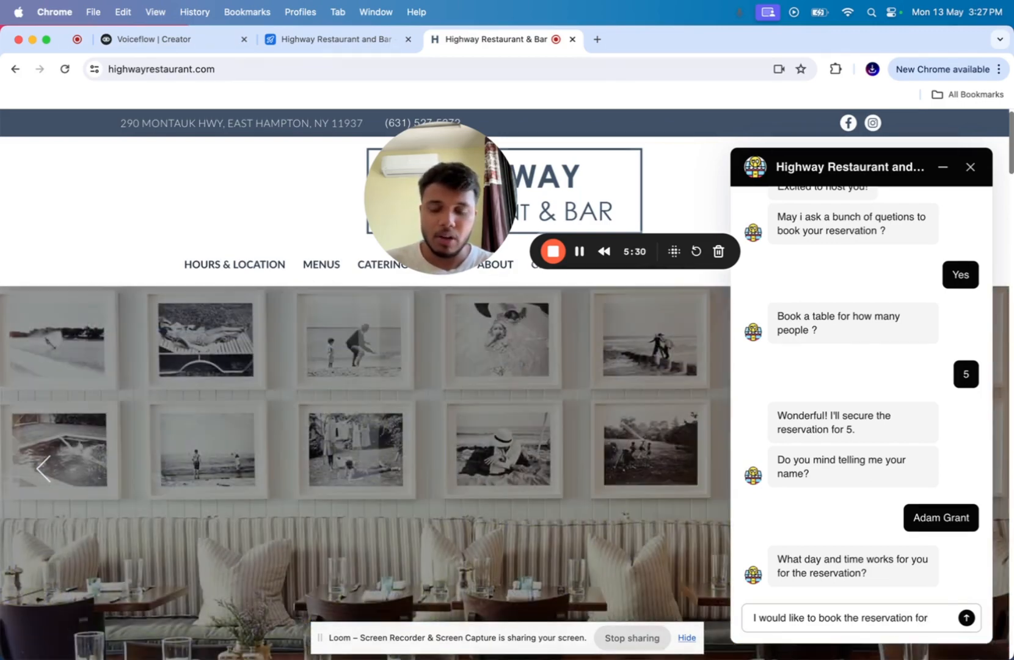
pyautogui.write('15th APri')
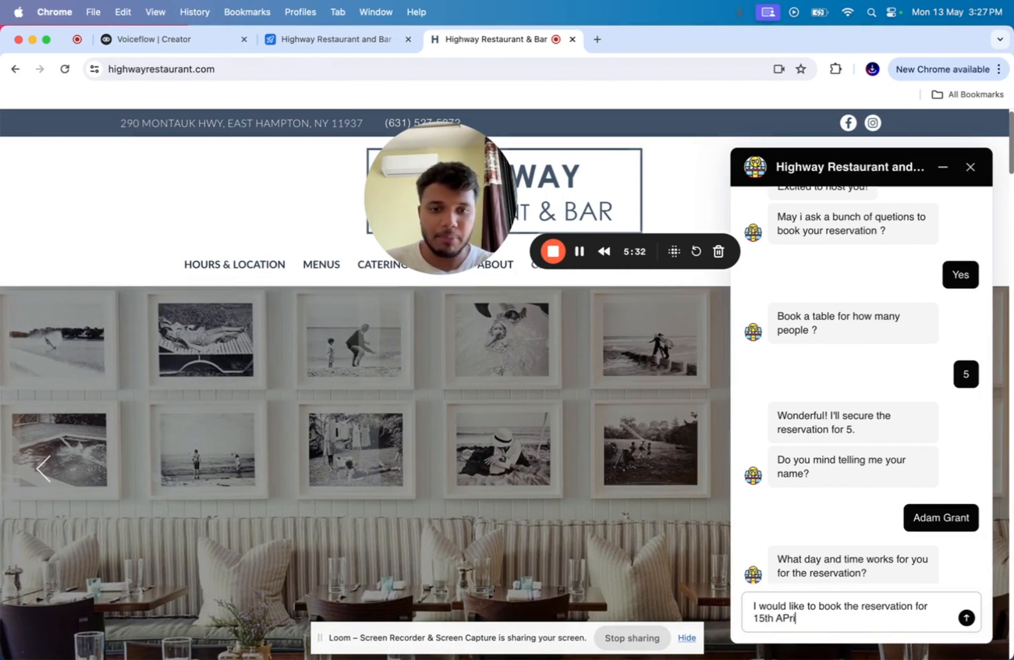
pyautogui.write('l')
pyautogui.press('BackSpace')
pyautogui.press('BackSpace')
pyautogui.press('BackSpace')
pyautogui.press('BackSpace')
pyautogui.write('pril 2')
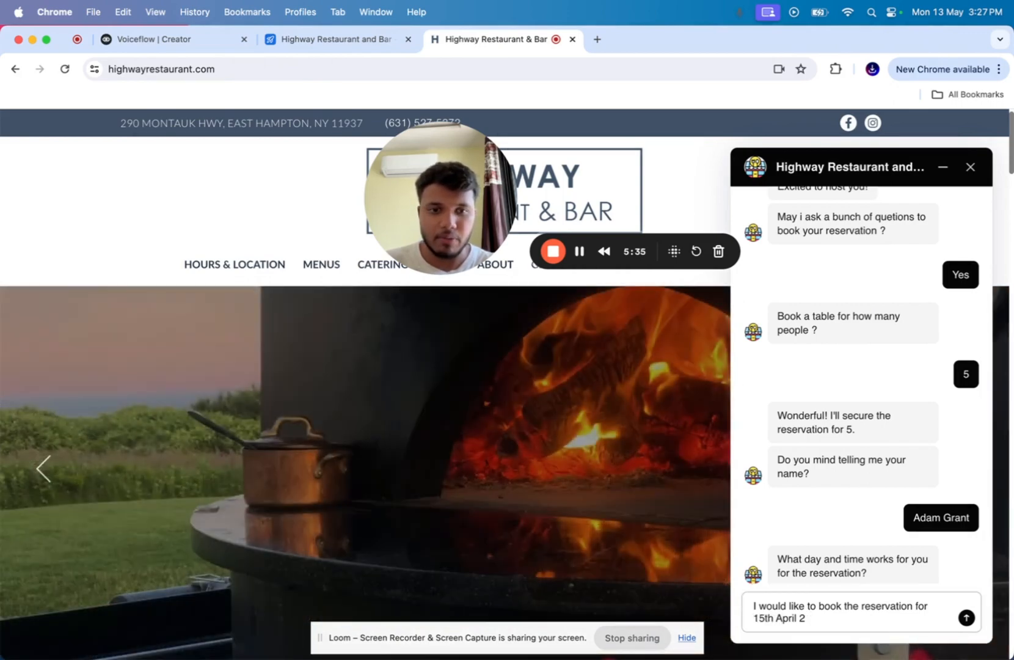
pyautogui.write('224 at 6 pm')
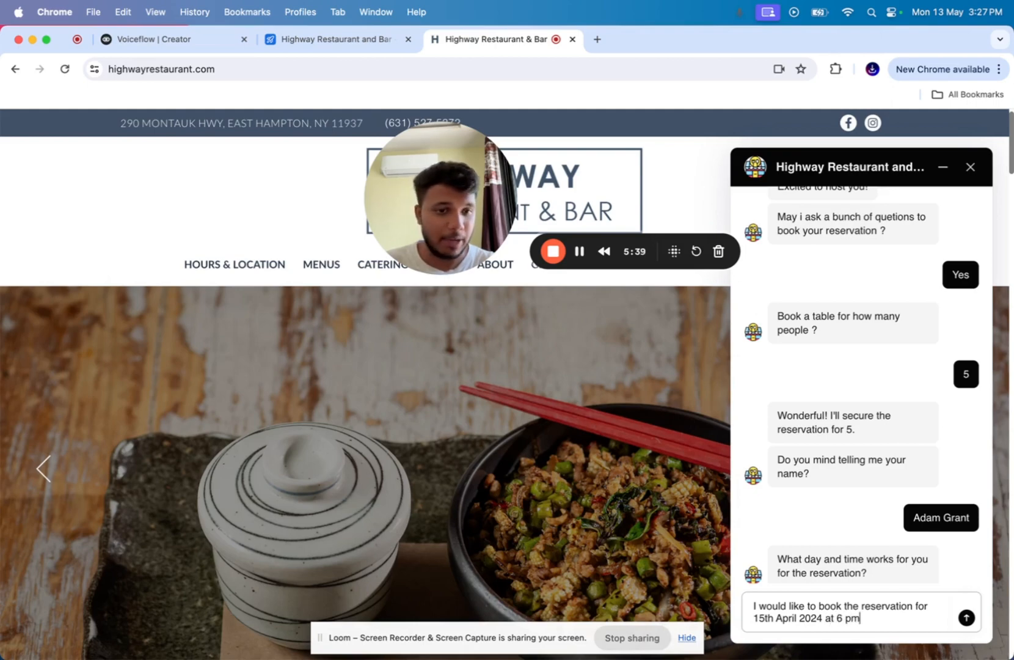
pyautogui.press('Return')
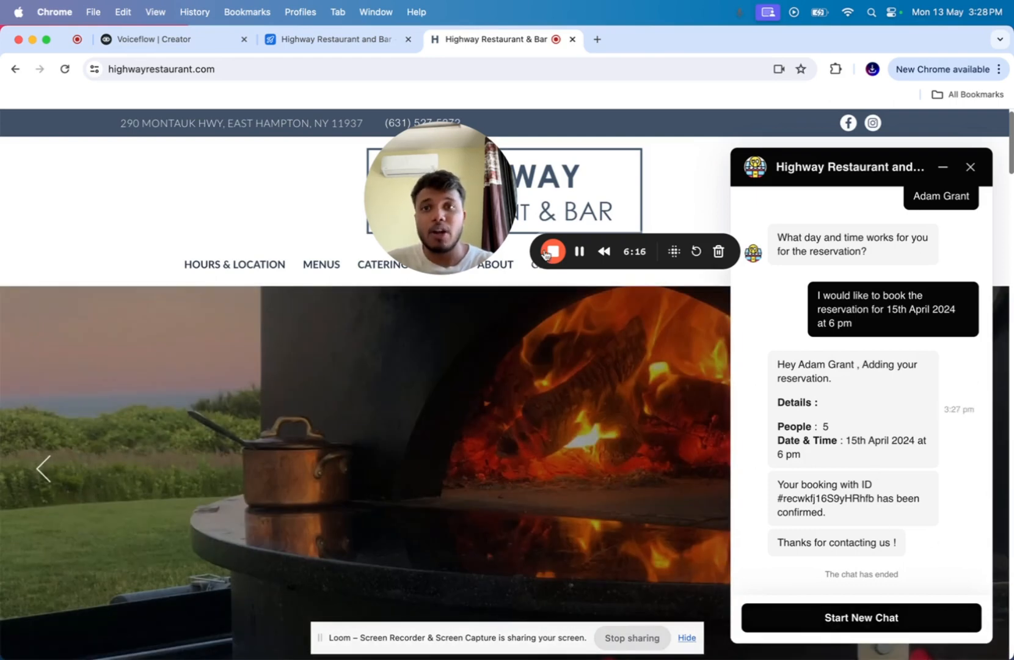
# - Verify the 5-person 15th April 6 pm booking in Airtable's Reservations table, then start a new chat
pyautogui.click(308, 39)
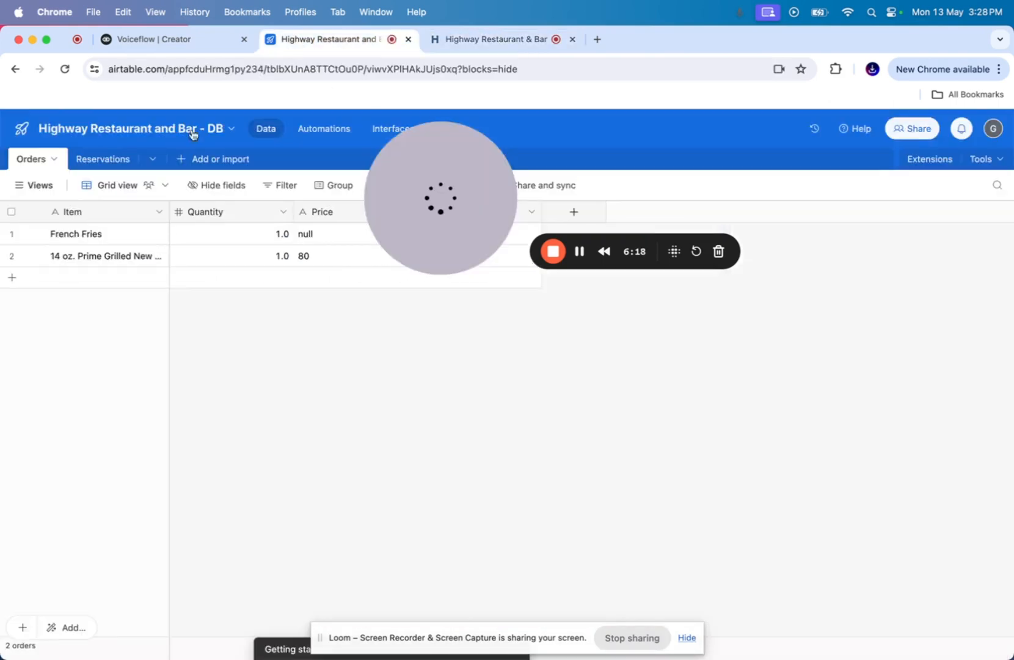
pyautogui.click(102, 160)
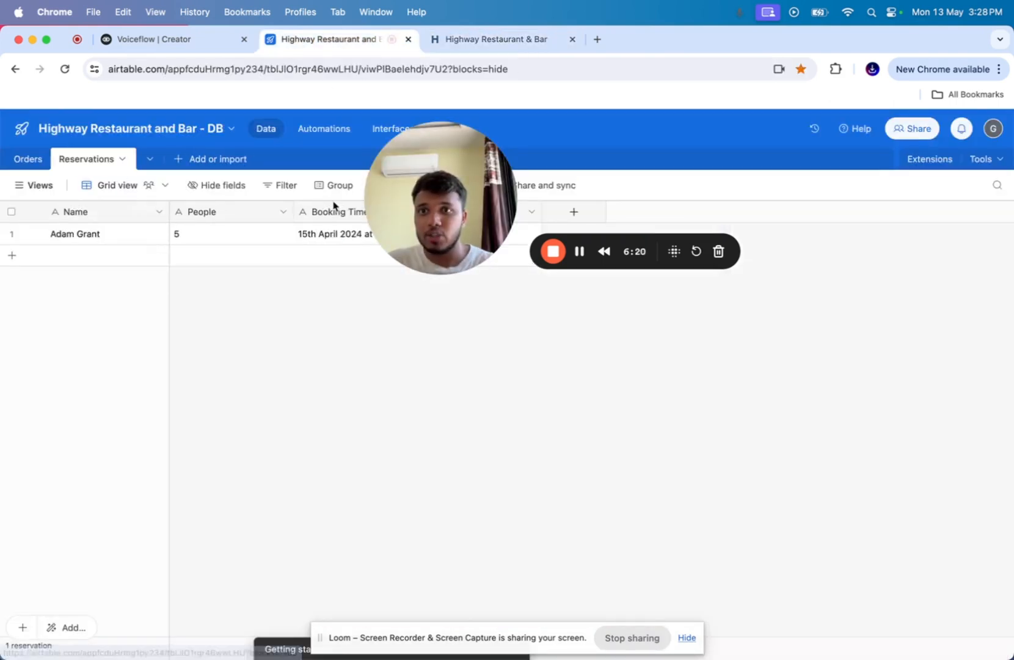
pyautogui.moveTo(434, 142); pyautogui.dragTo(362, 370)
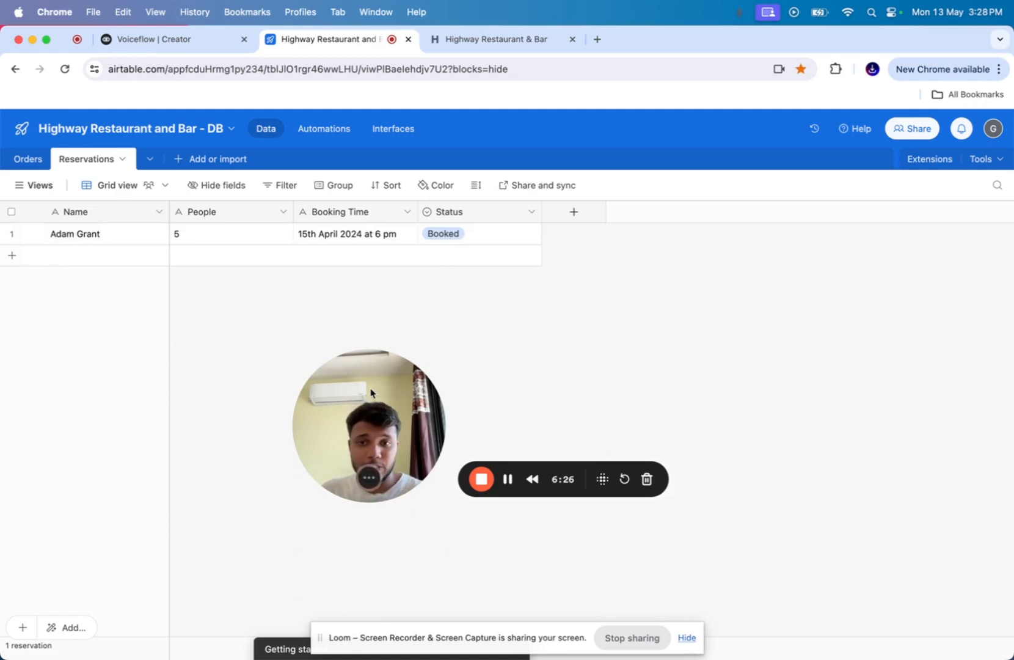
pyautogui.moveTo(370, 393); pyautogui.dragTo(401, 291)
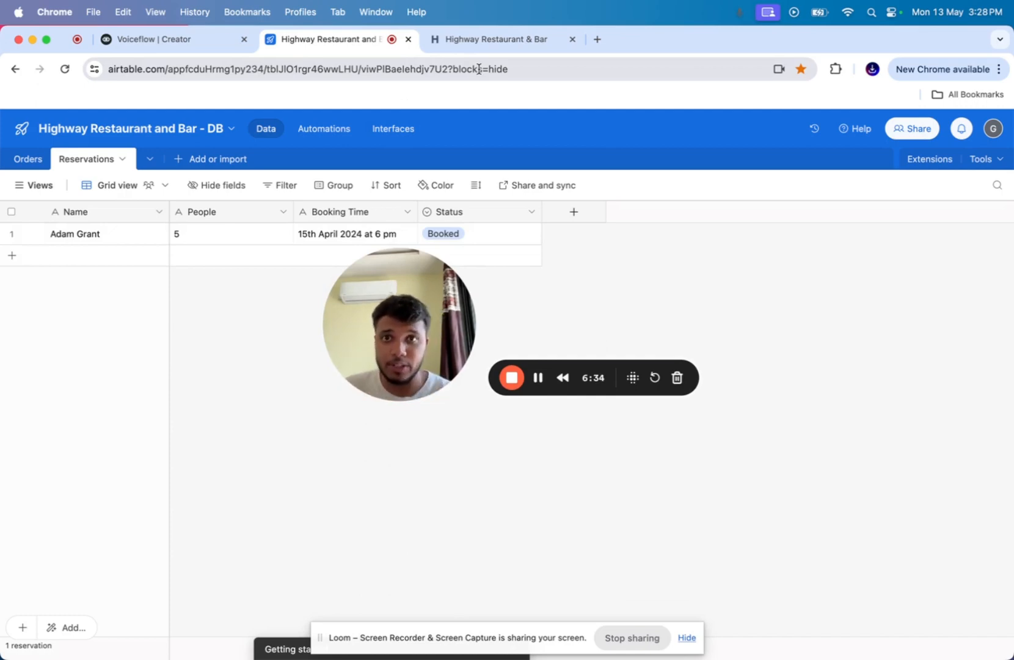
pyautogui.click(500, 40)
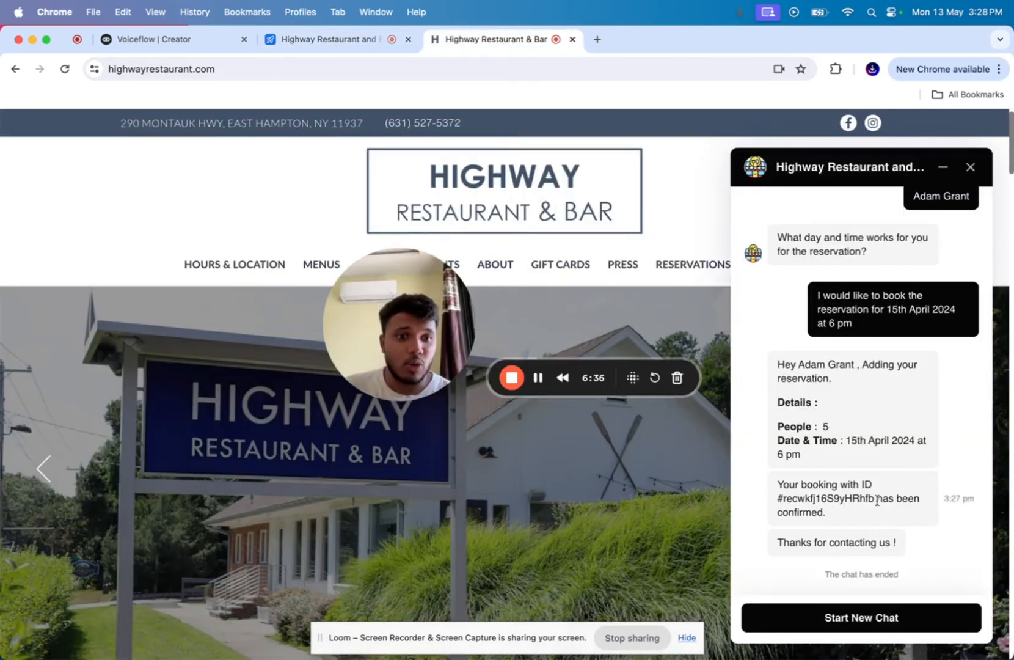
pyautogui.click(835, 616)
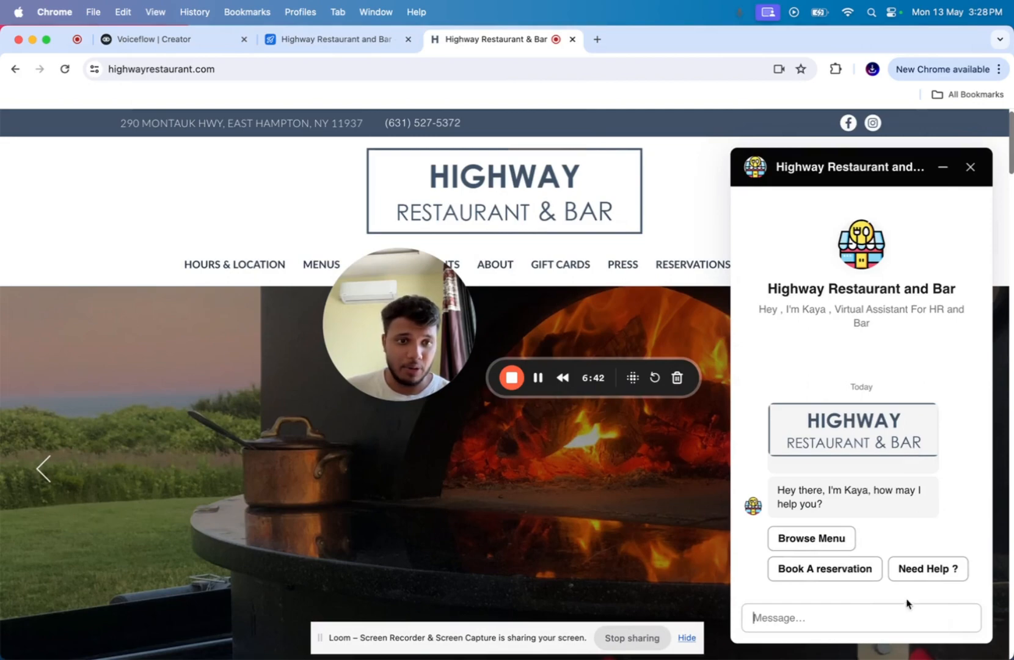
# - Choose Need Help ? and send a request to cancel an order by its number, then return to Voiceflow
pyautogui.click(924, 569)
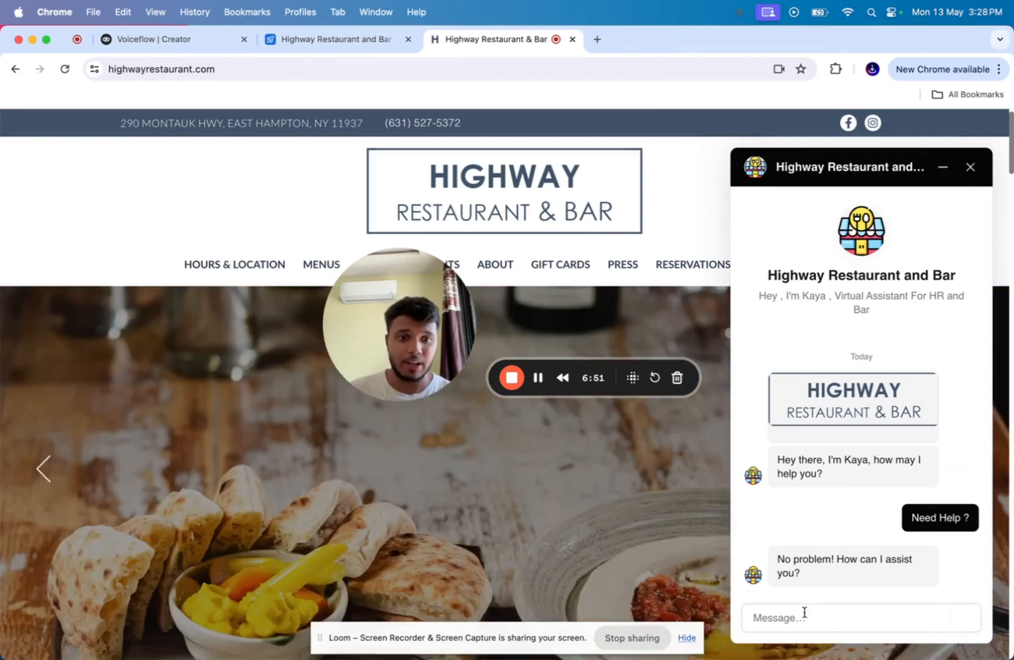
pyautogui.click(803, 615)
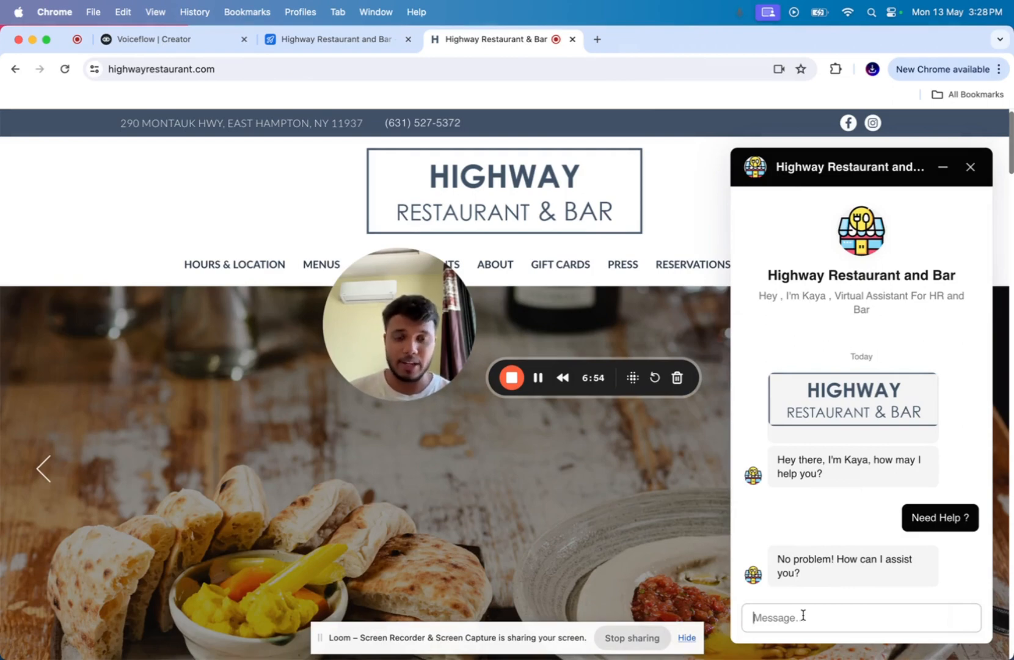
pyautogui.write('i want to cancel t')
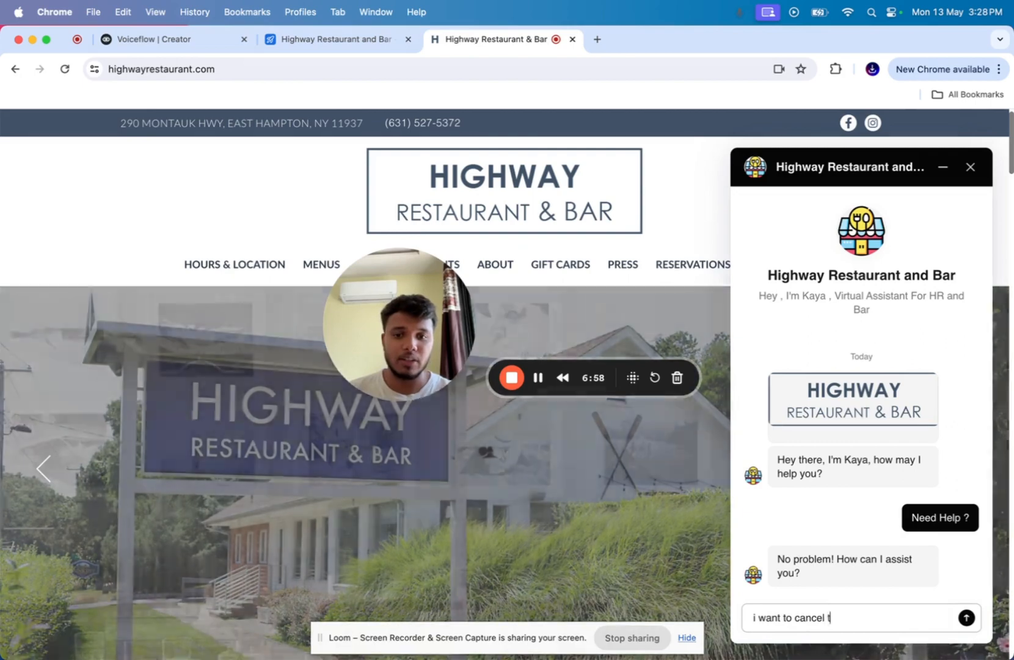
pyautogui.write('he order #120')
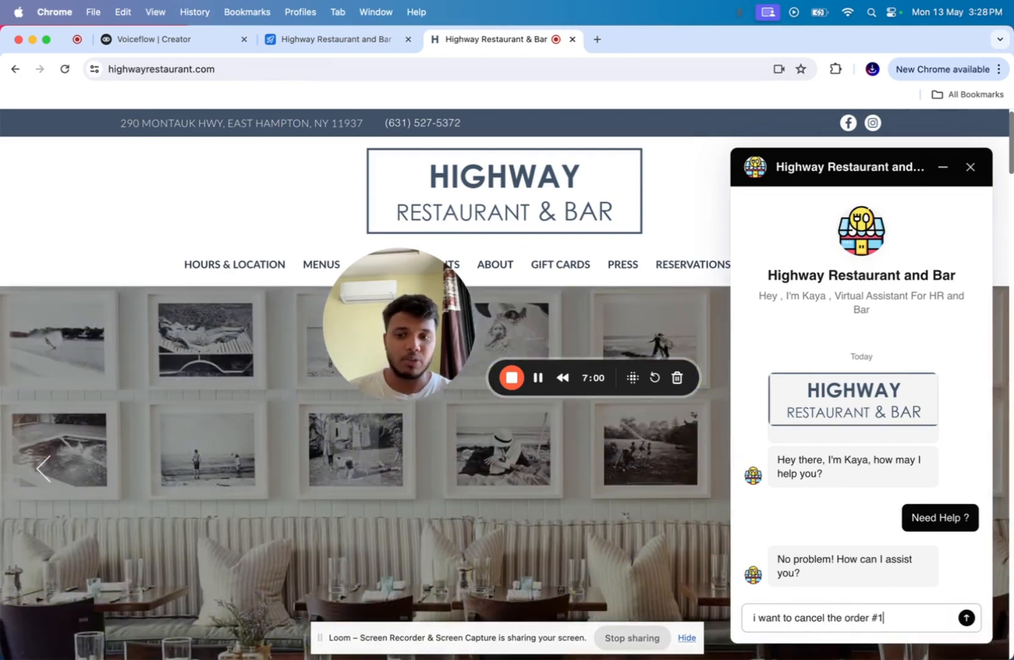
pyautogui.press('BackSpace')
pyautogui.write('34 , ')
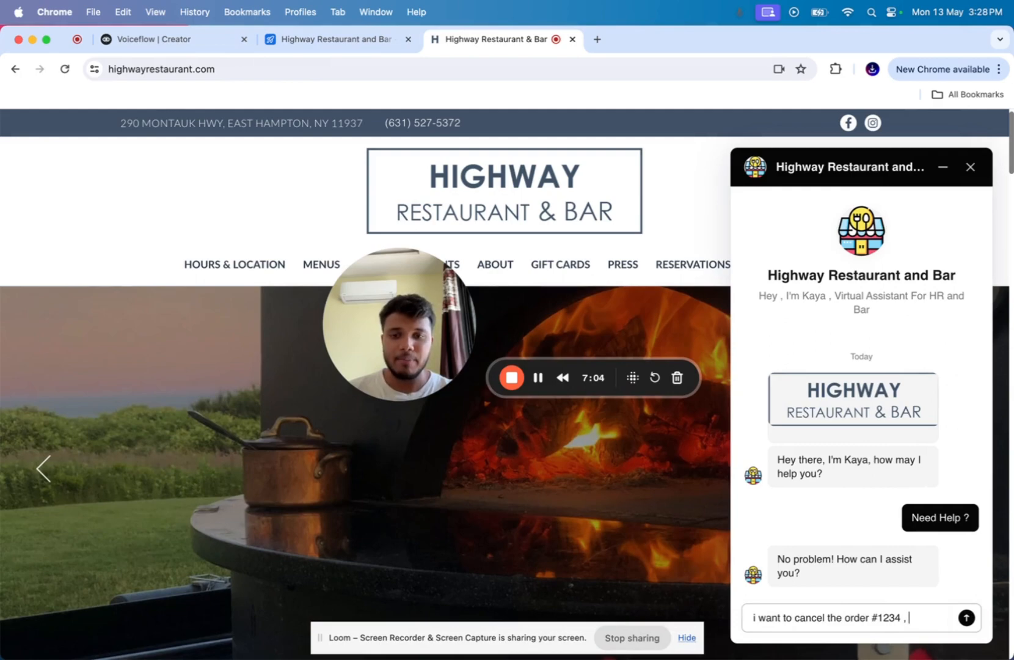
pyautogui.write("that's it")
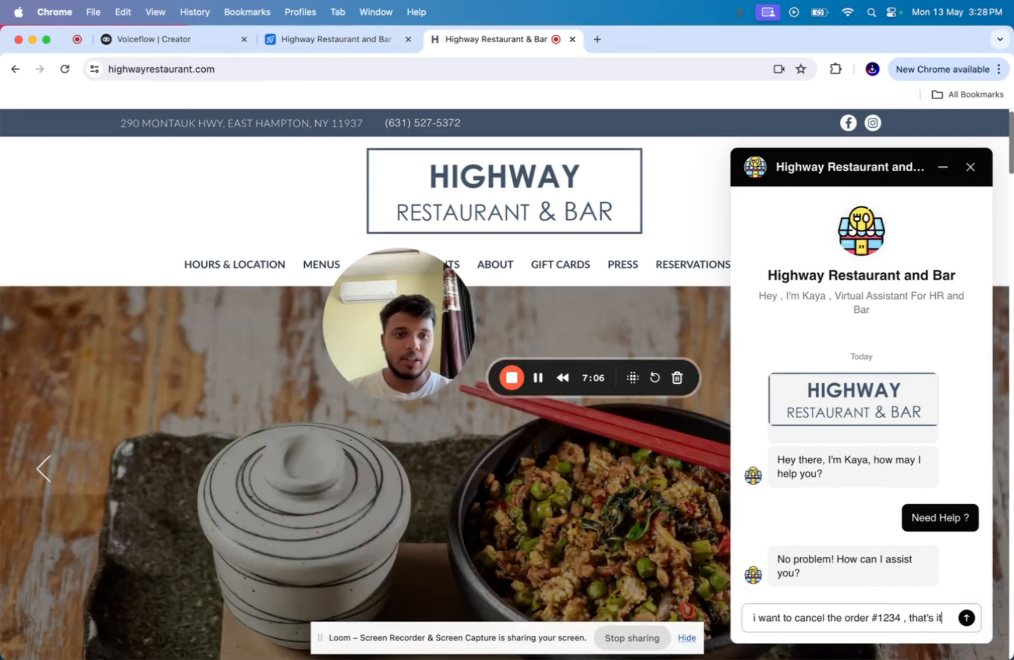
pyautogui.press('Return')
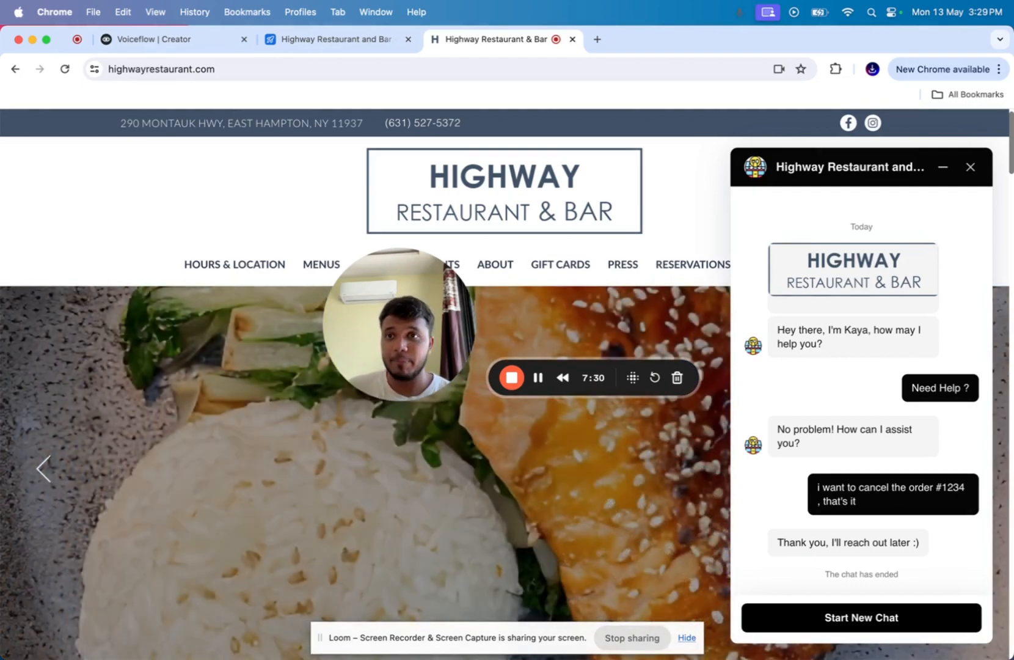
pyautogui.click(201, 39)
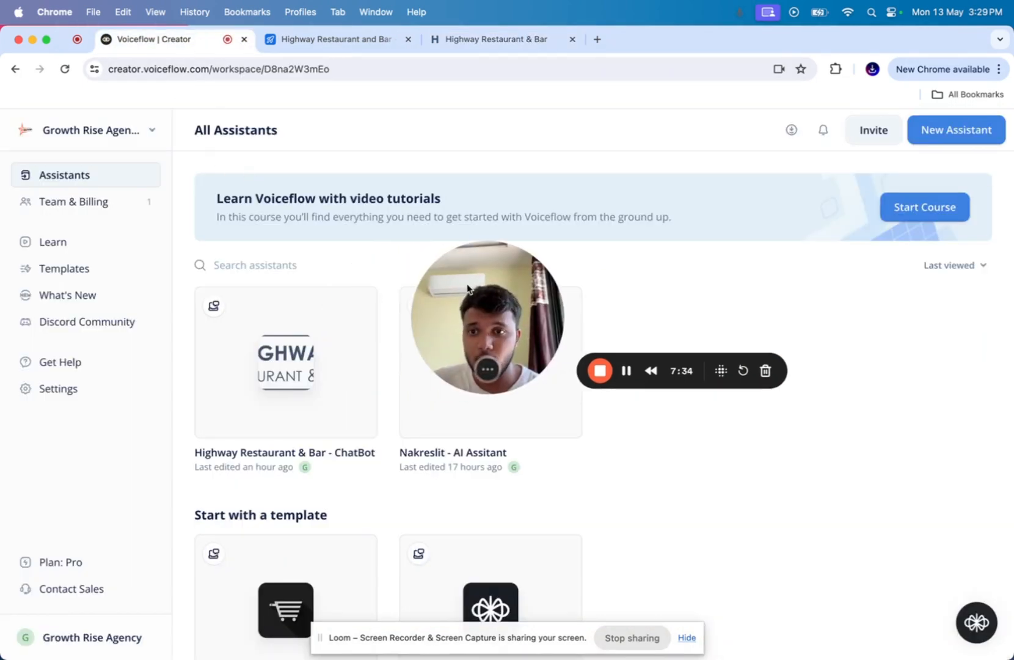
# - Open the Highway Restaurant & Bar - ChatBot assistant from All Assistants
pyautogui.click(263, 362)
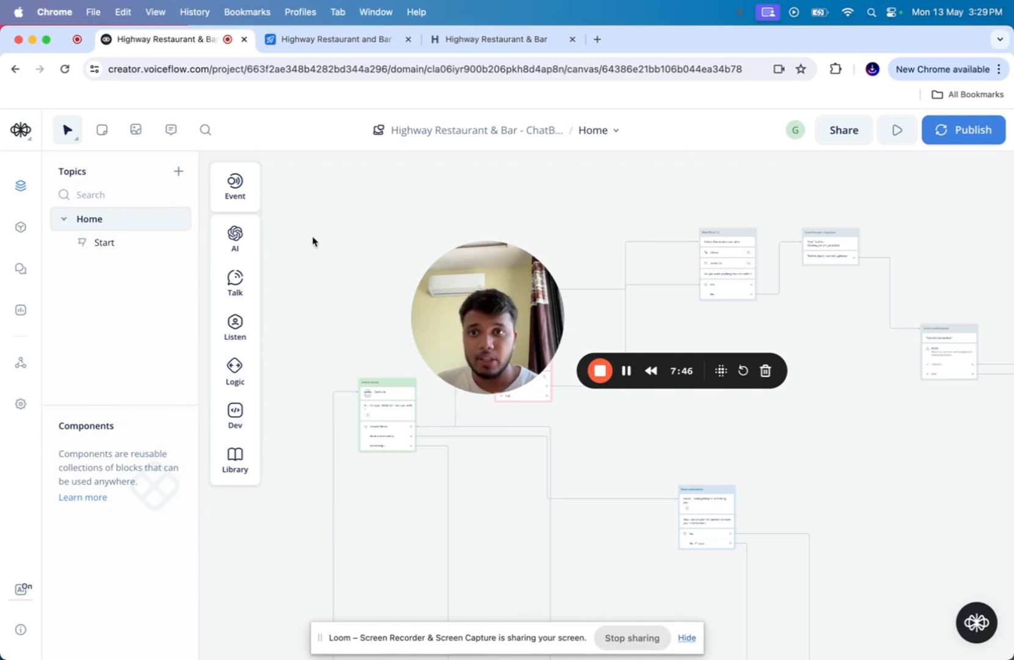
# - Pan and zoom the canvas until the Home Screen block with its logo, greeting and choices is visible
pyautogui.scroll(-5, 312, 240)
pyautogui.moveTo(476, 318); pyautogui.dragTo(502, 509)
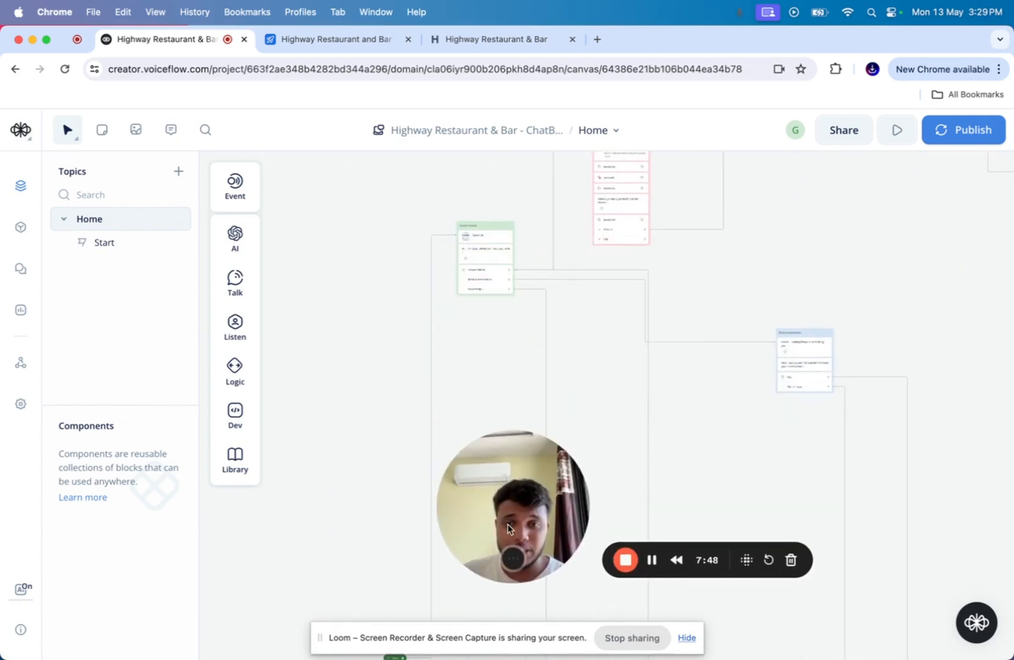
pyautogui.scroll(-3, 418, 426)
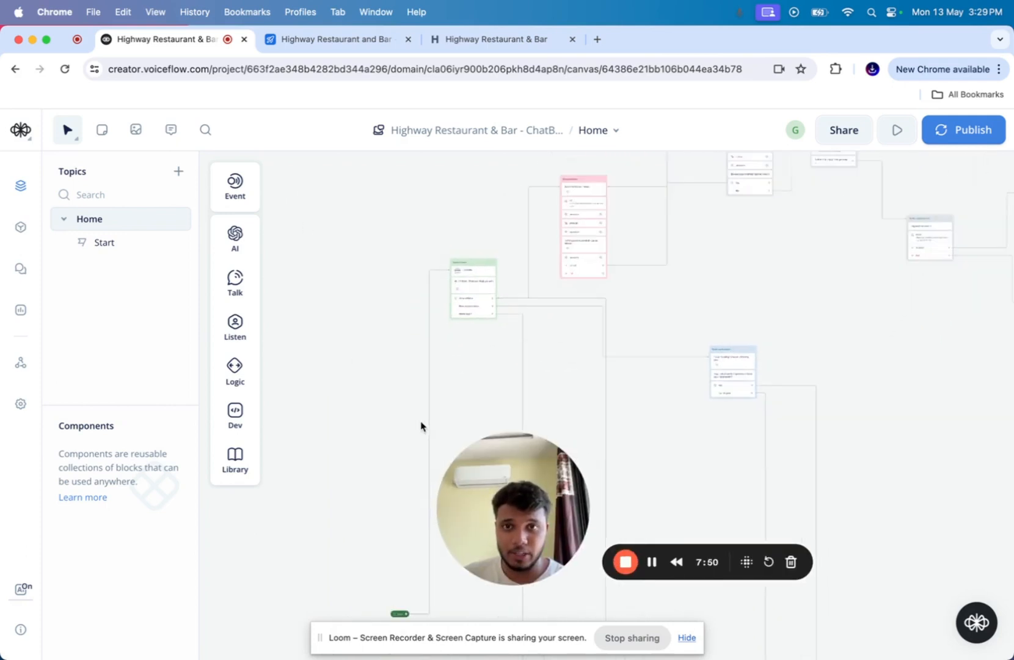
pyautogui.scroll(-1, 403, 380)
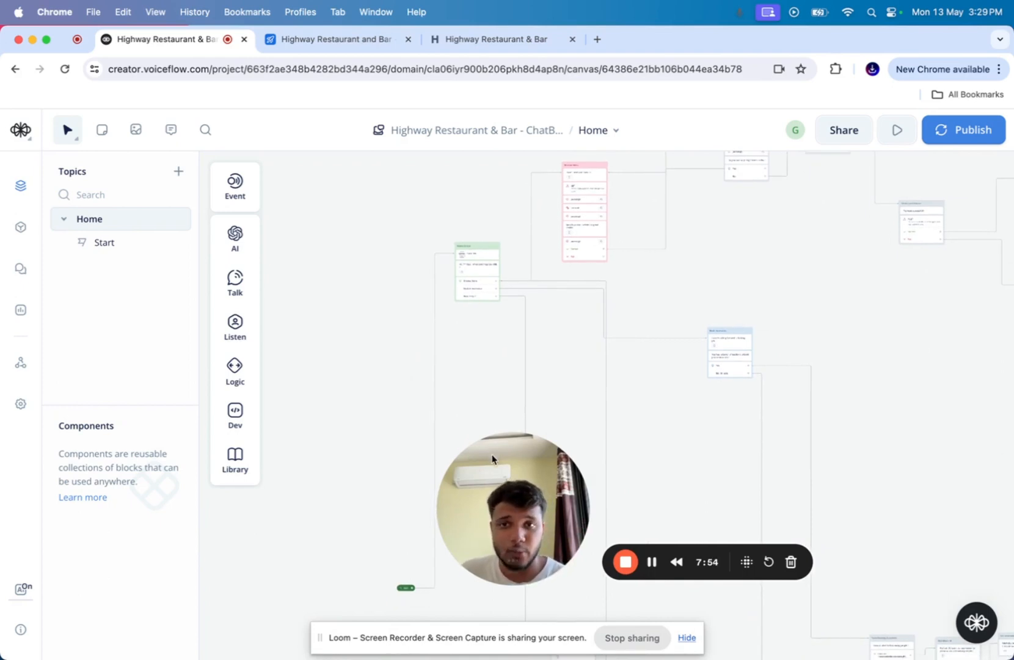
pyautogui.moveTo(490, 458); pyautogui.dragTo(437, 299)
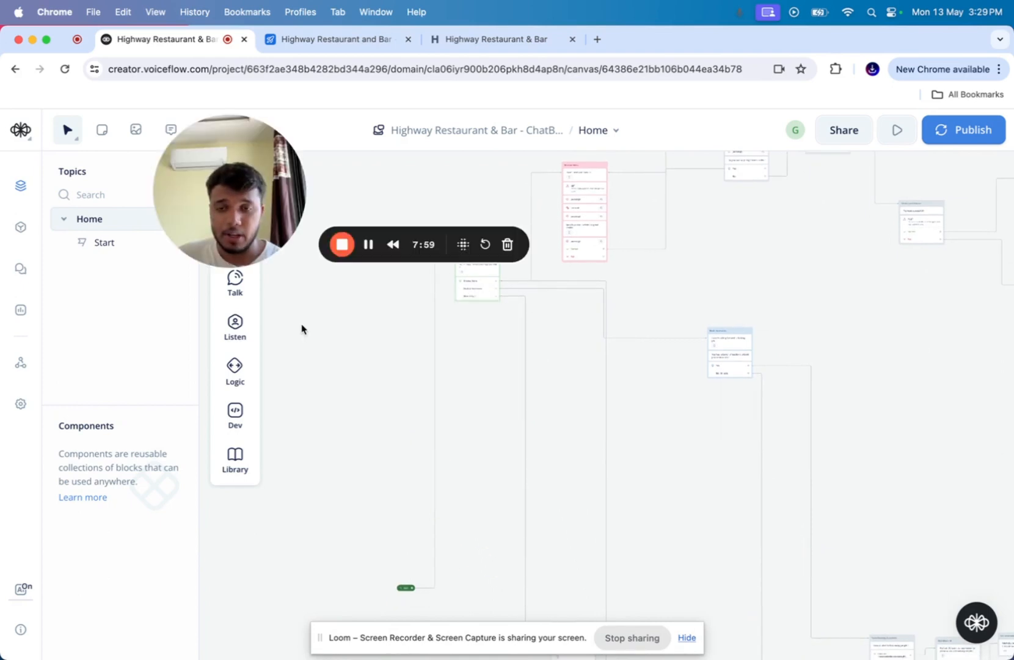
pyautogui.scroll(-5, 301, 328)
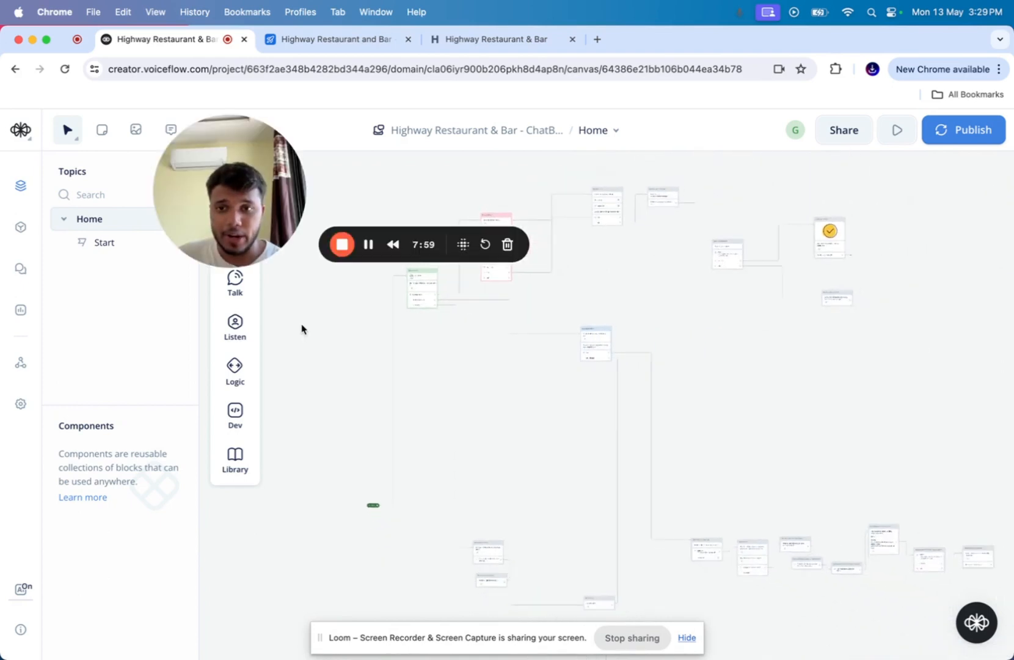
pyautogui.scroll(5, 319, 401)
pyautogui.scroll(5, 320, 402)
pyautogui.scroll(-3, 320, 402)
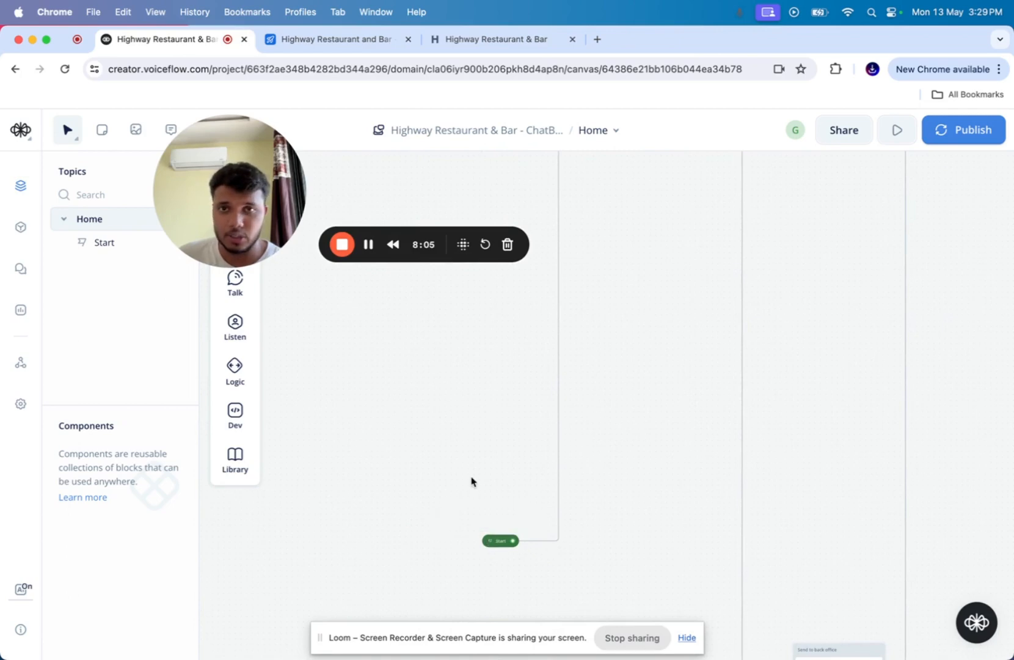
pyautogui.scroll(10, 471, 481)
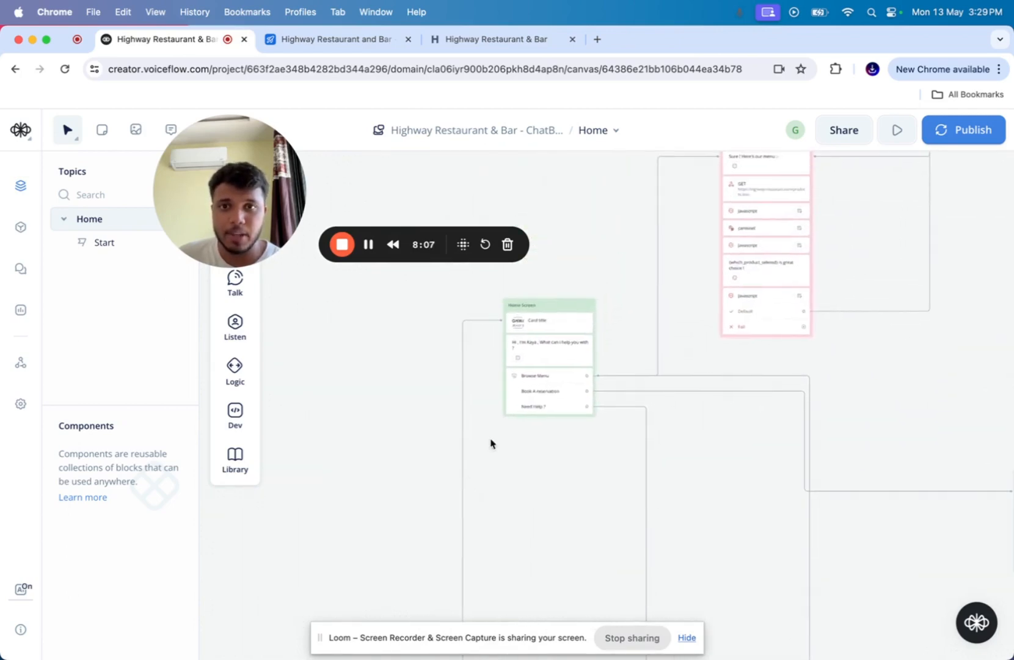
pyautogui.scroll(10, 536, 368)
pyautogui.scroll(1, 536, 369)
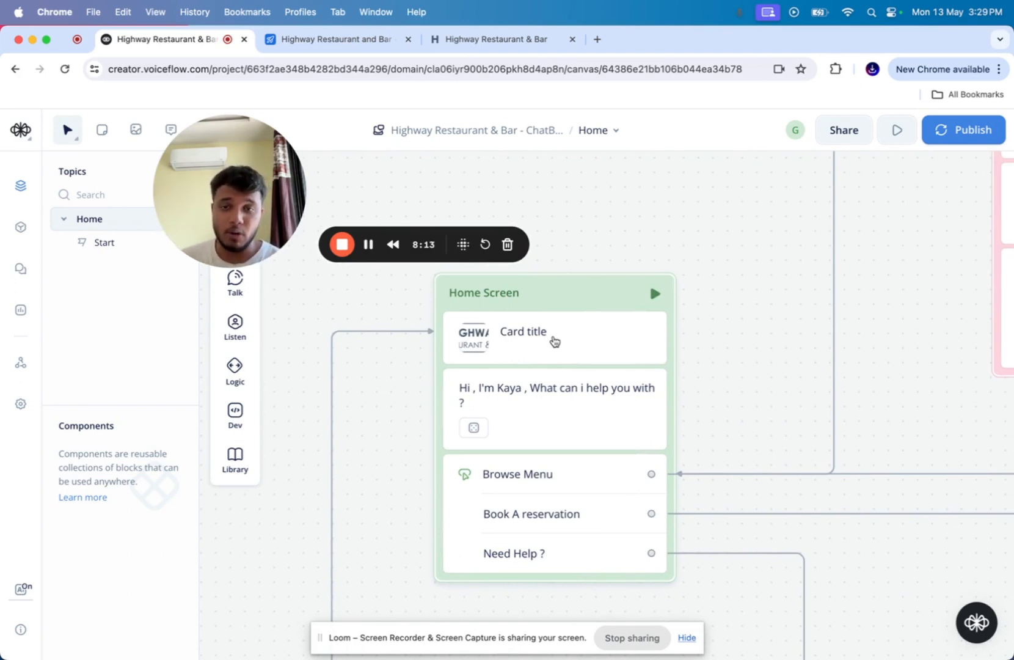
# - Inspect the logo card's image link, then open the greeting Text step showing its four Kaya variants
pyautogui.click(553, 340)
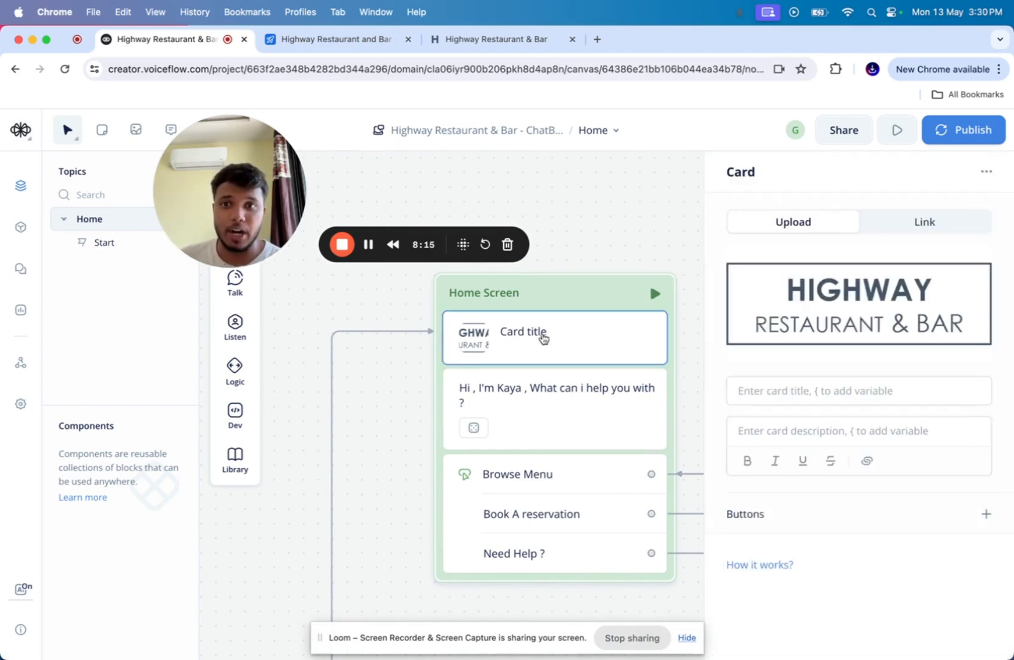
pyautogui.moveTo(251, 185); pyautogui.dragTo(335, 185)
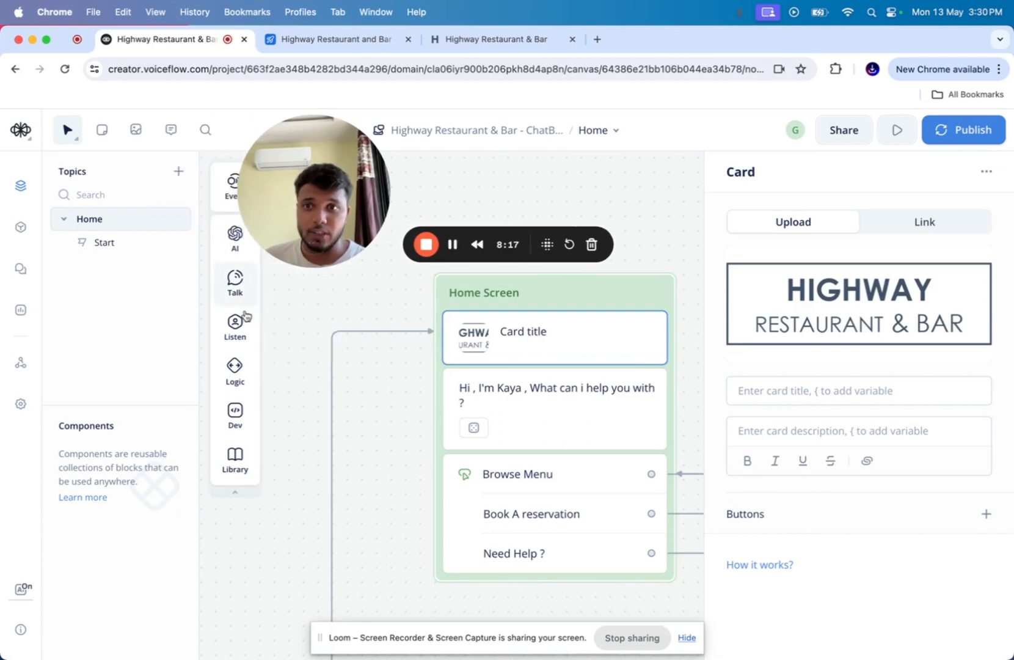
pyautogui.moveTo(230, 344)
pyautogui.moveTo(234, 288)
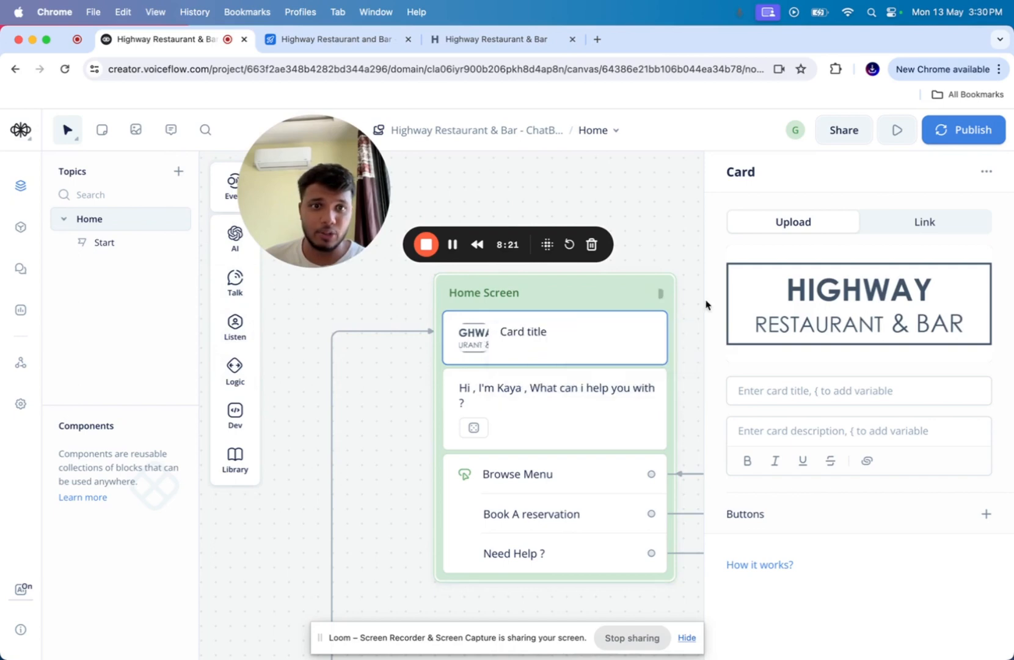
pyautogui.moveTo(855, 238)
pyautogui.click(899, 232)
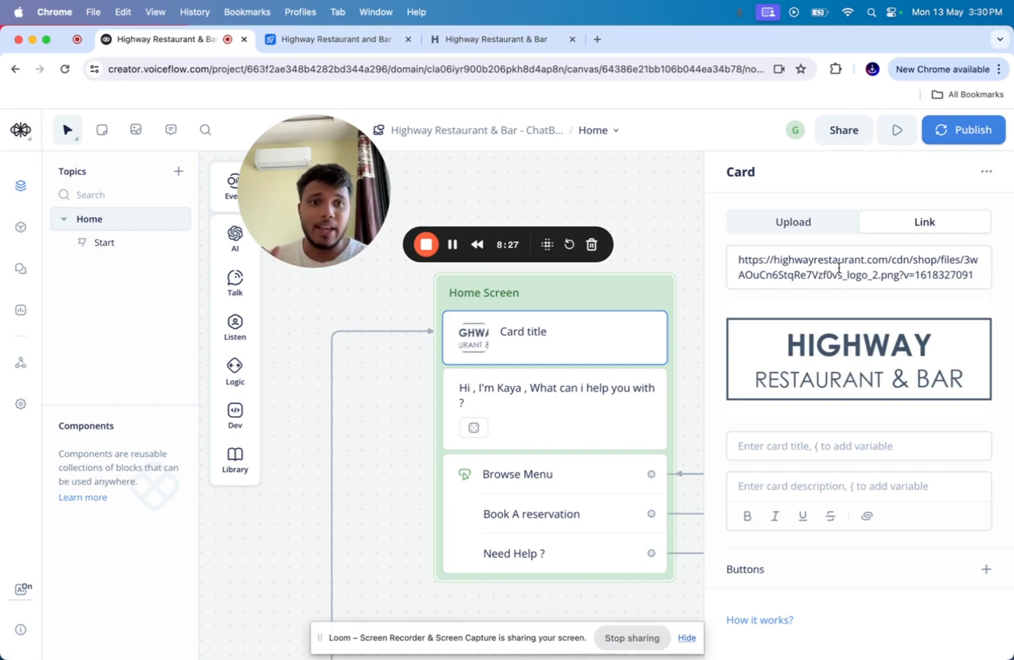
pyautogui.click(793, 482)
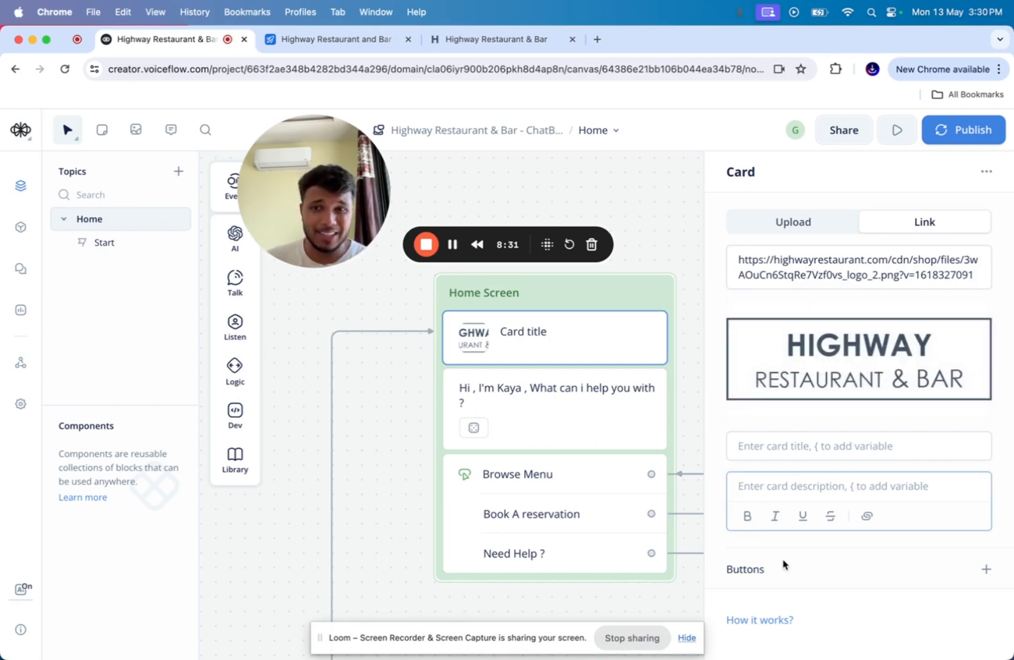
pyautogui.moveTo(824, 412)
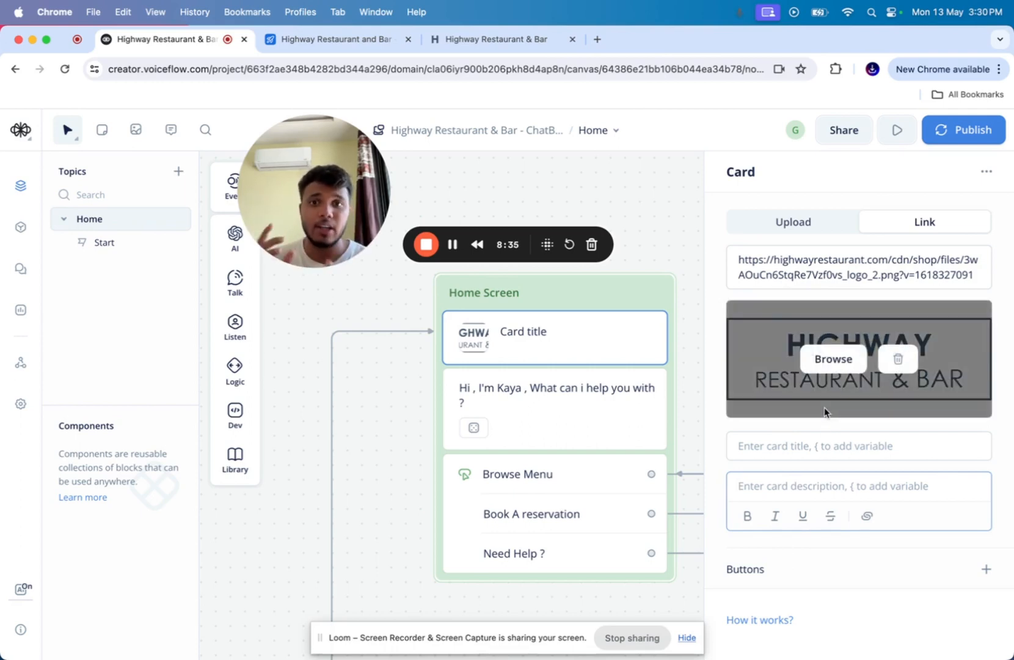
pyautogui.click(606, 424)
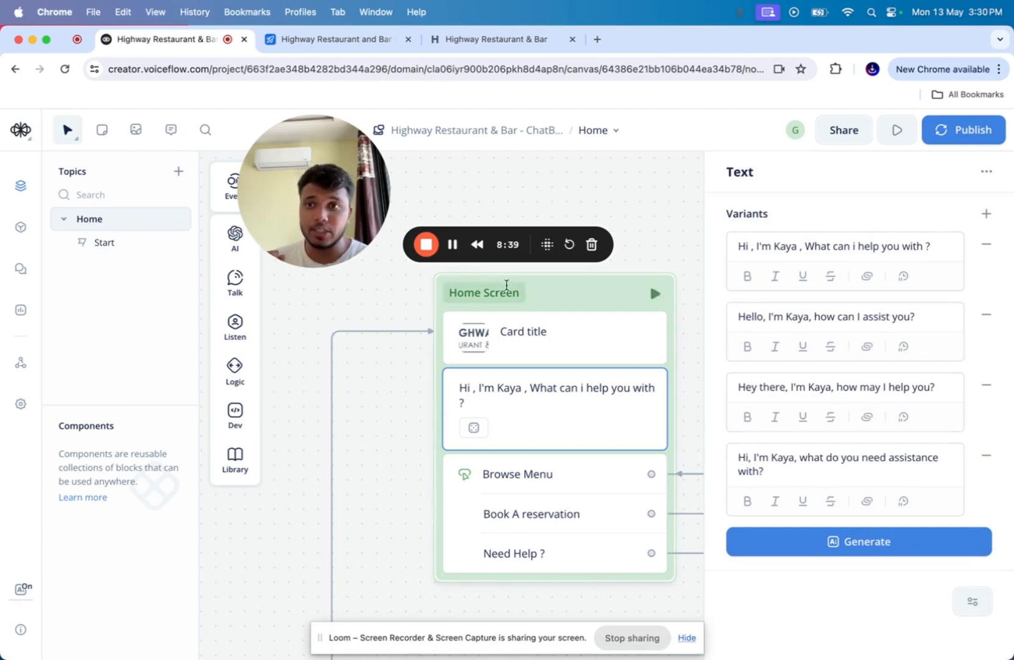
# - Open the Buttons step holding the Browse Menu, Book A reservation and Need Help ? choices
pyautogui.moveTo(239, 281)
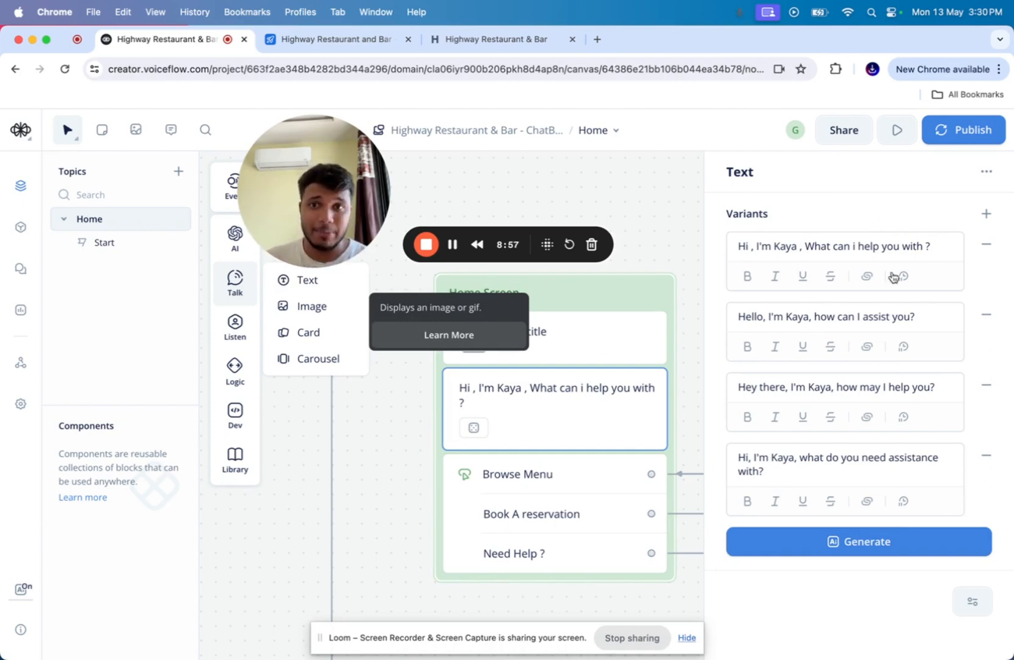
pyautogui.moveTo(832, 547)
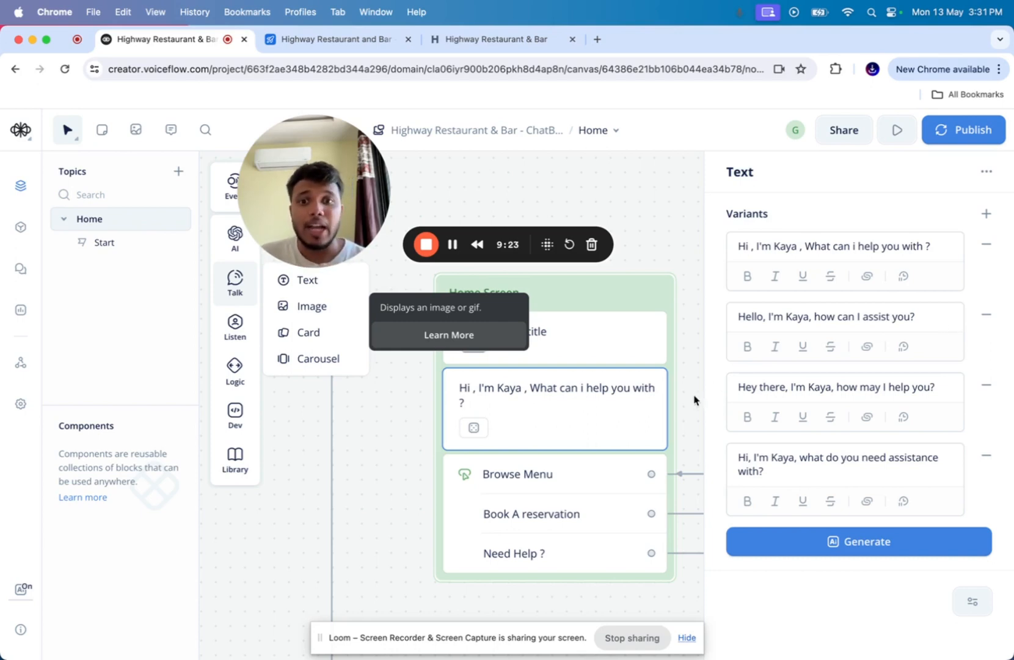
pyautogui.click(569, 504)
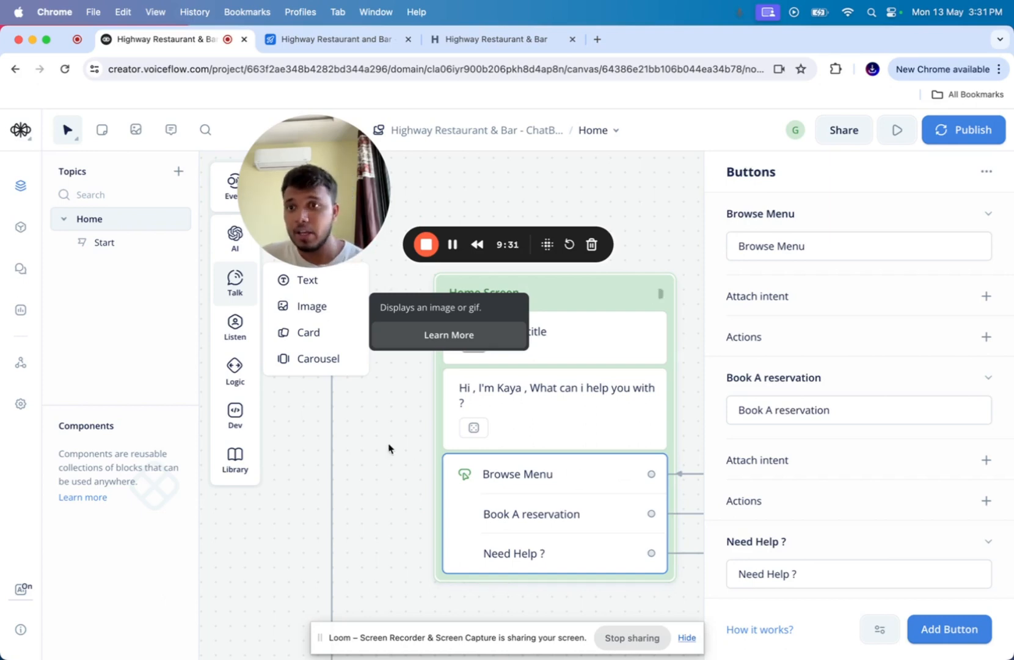
pyautogui.moveTo(242, 342)
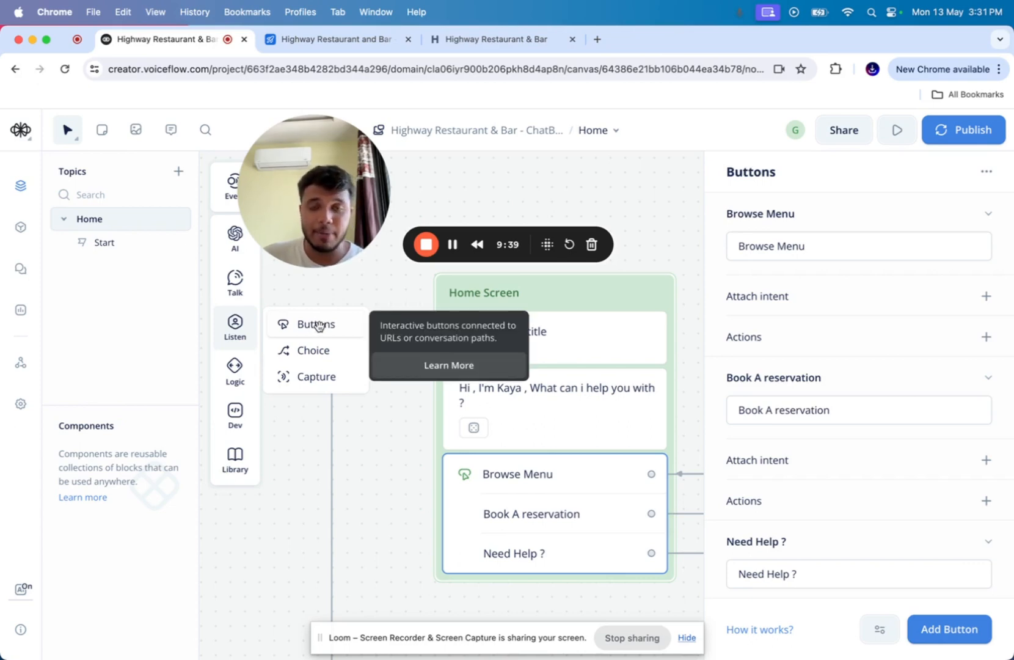
pyautogui.scroll(-3, 776, 351)
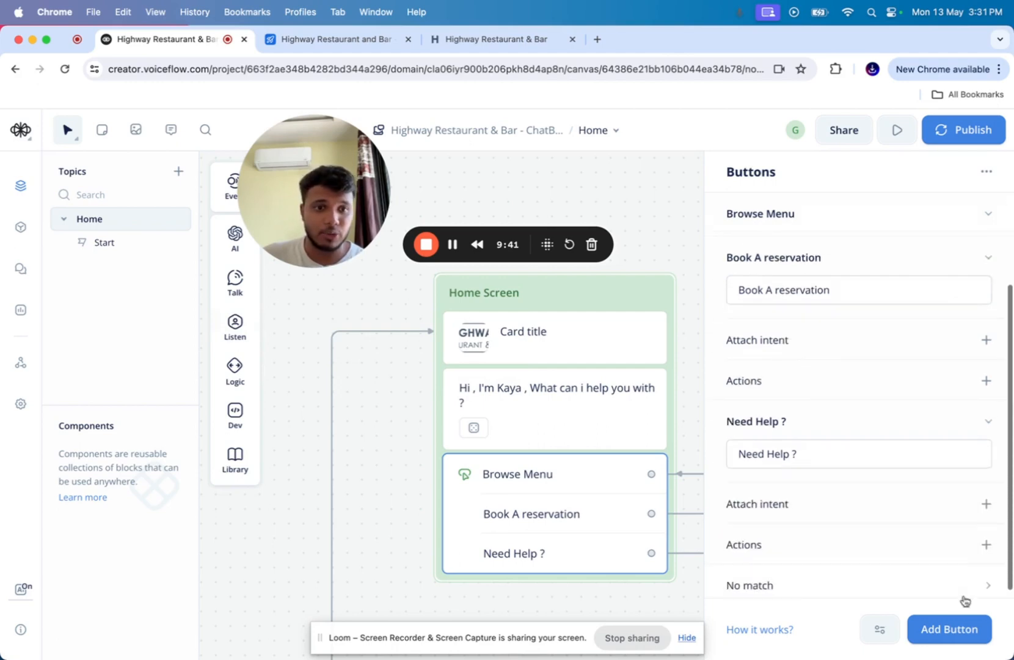
pyautogui.scroll(3, 926, 545)
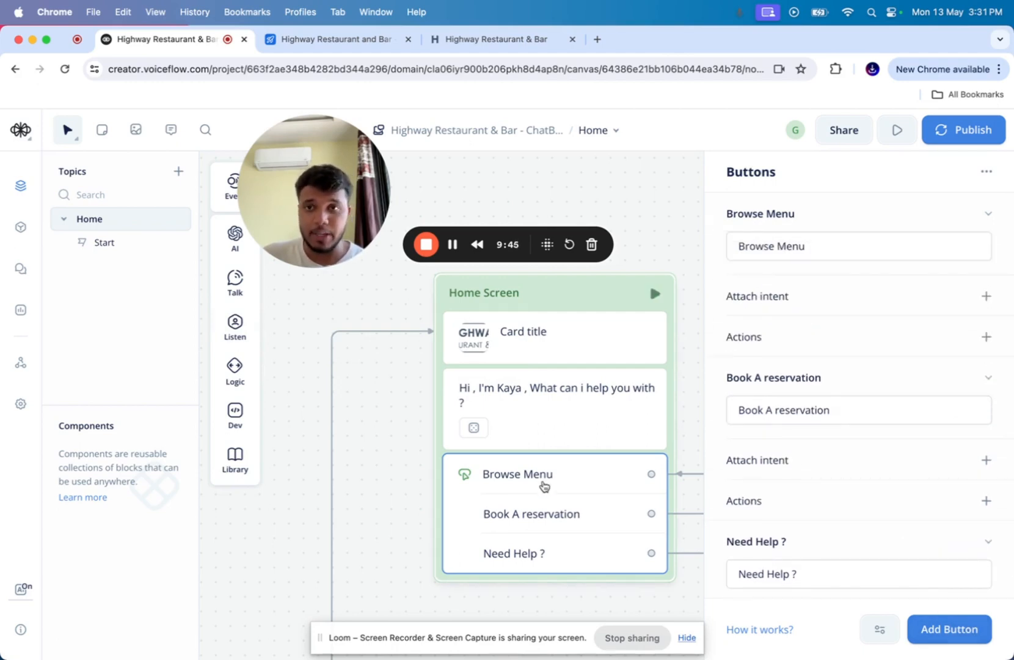
# - Pan across the canvas to the Browse Menu block and open its 'Sure ! Here's our menu :-' text variants
pyautogui.click(407, 483)
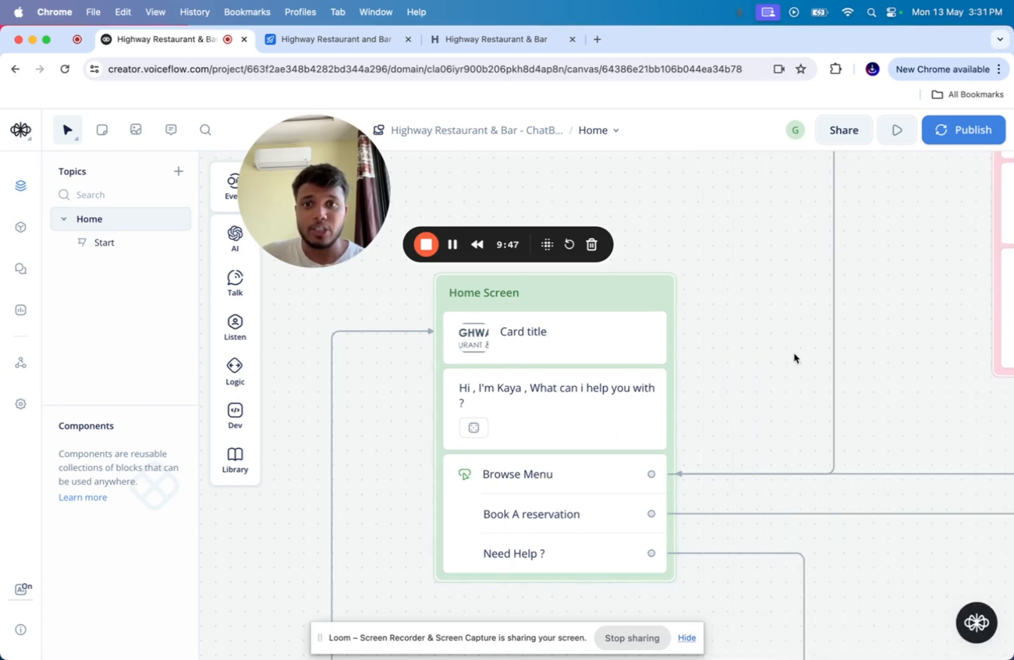
pyautogui.scroll(-3, 702, 329)
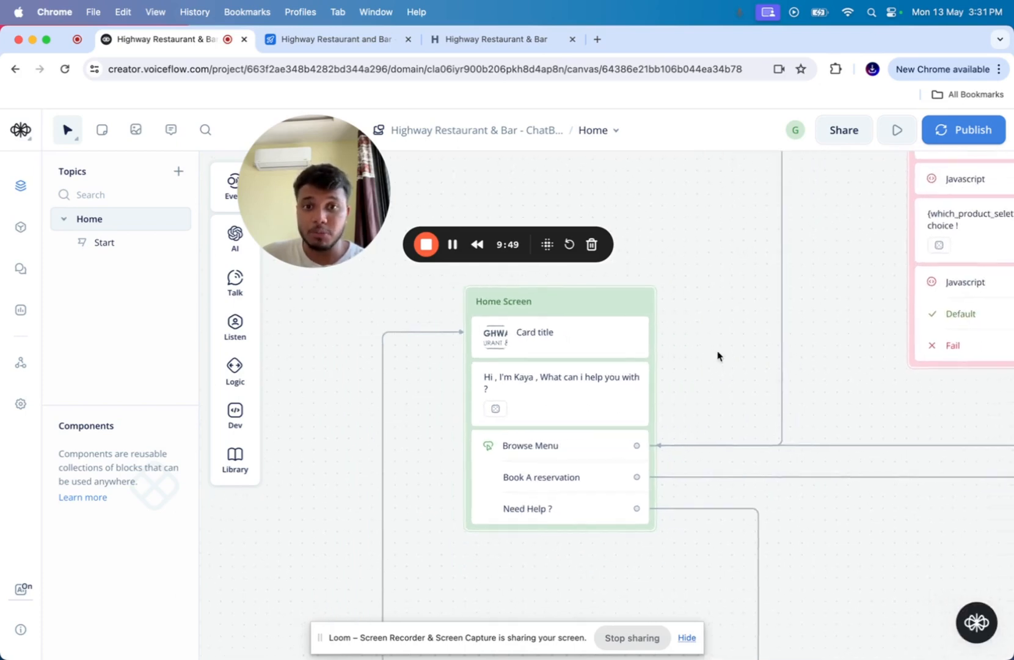
pyautogui.hscroll(5, 718, 355)
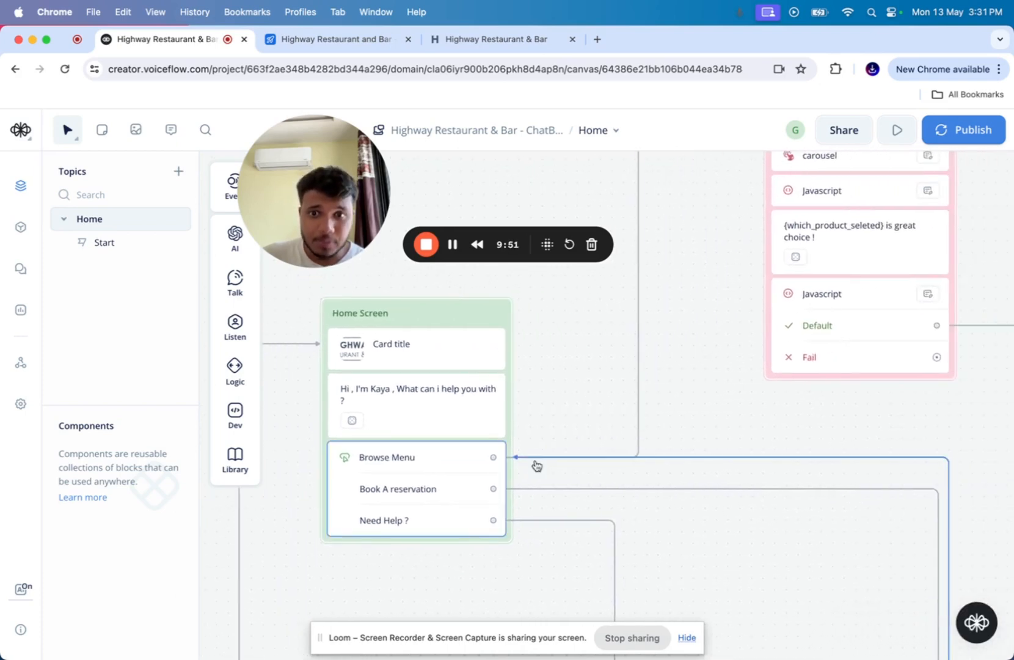
pyautogui.scroll(4, 663, 278)
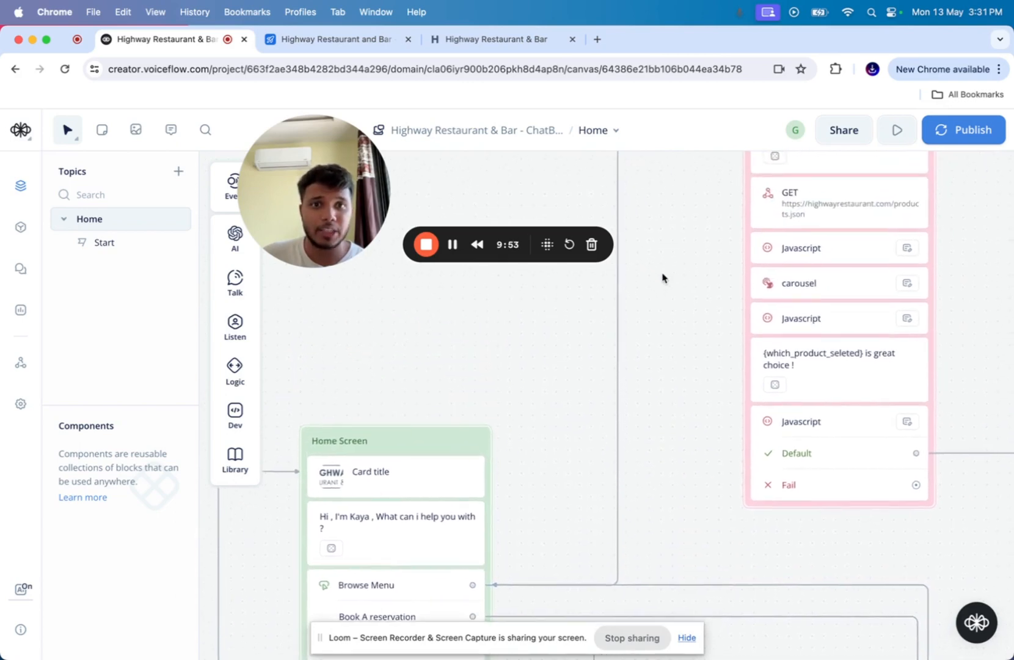
pyautogui.scroll(3, 662, 278)
pyautogui.scroll(-4, 662, 278)
pyautogui.hscroll(-2, 662, 278)
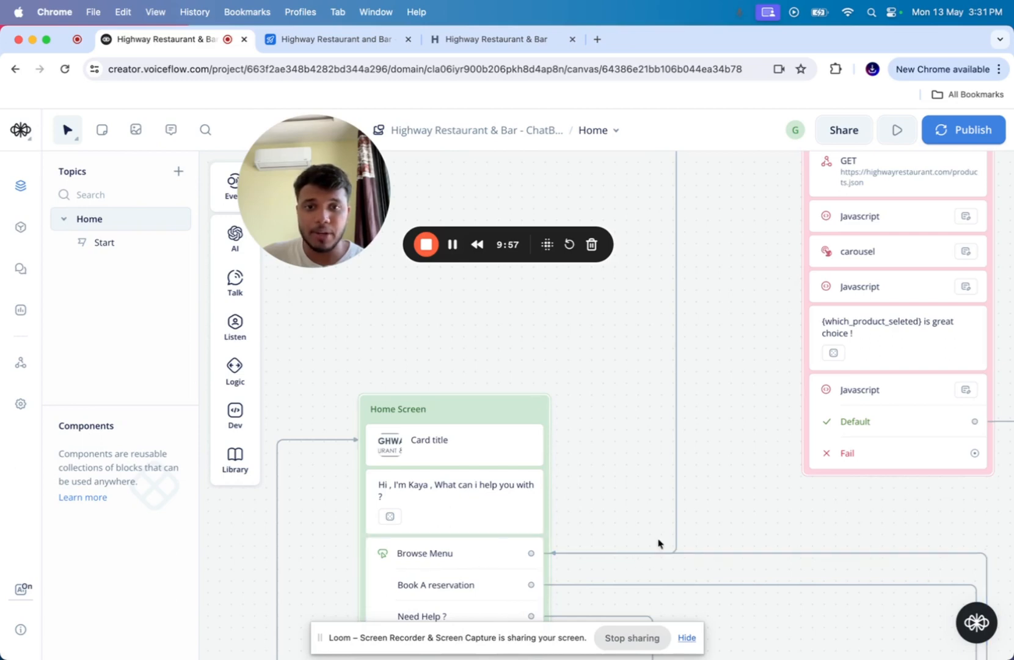
pyautogui.scroll(3, 666, 538)
pyautogui.hscroll(2, 666, 537)
pyautogui.scroll(-5, 591, 477)
pyautogui.hscroll(-2, 591, 477)
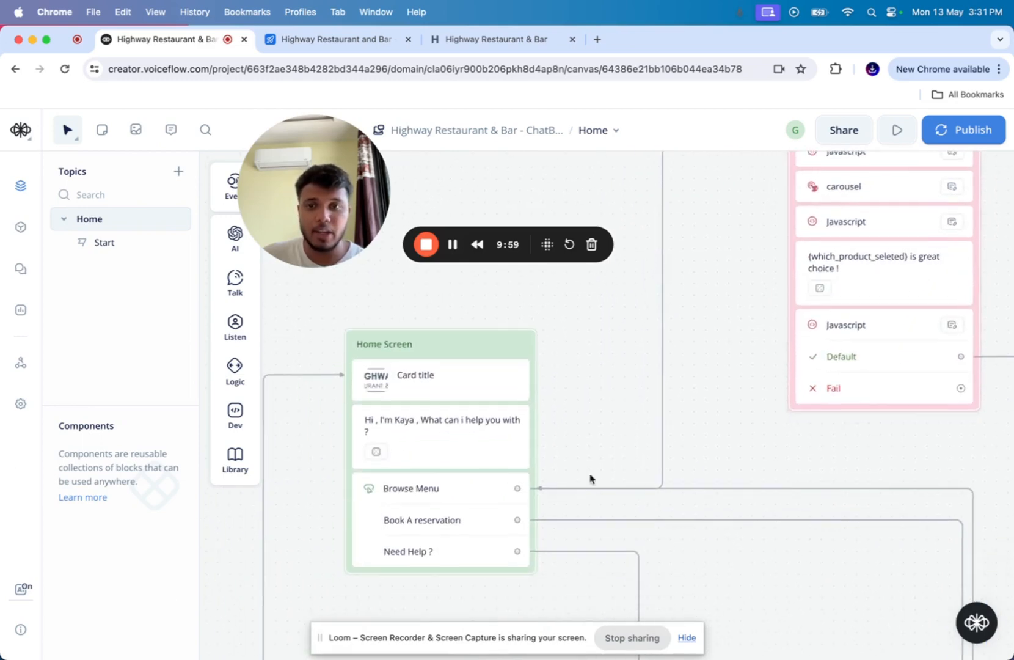
pyautogui.scroll(-10, 614, 552)
pyautogui.hscroll(5, 614, 552)
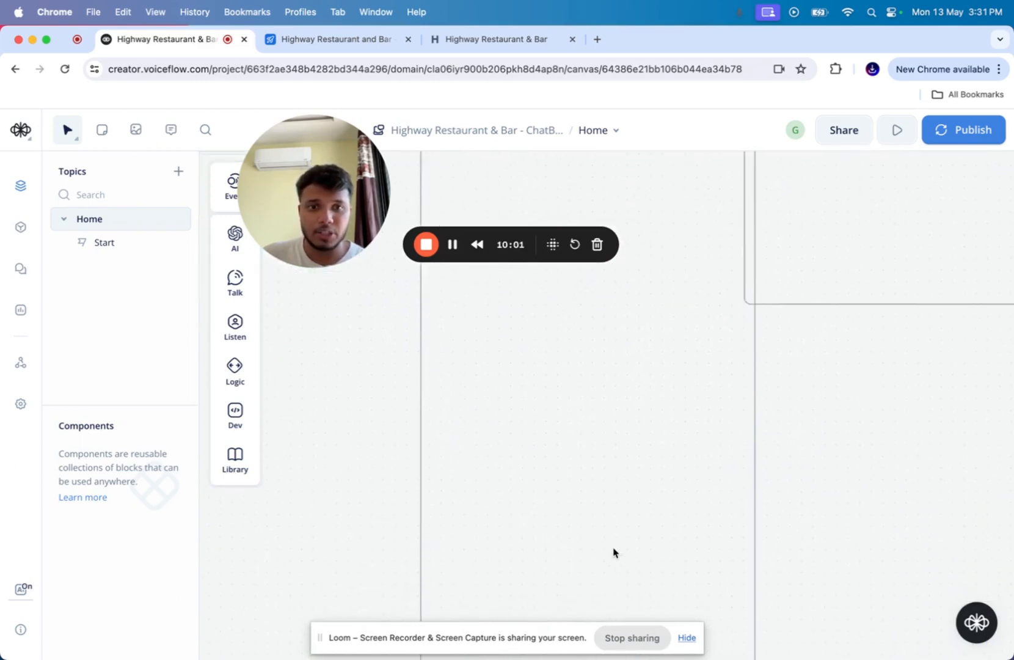
pyautogui.scroll(10, 631, 523)
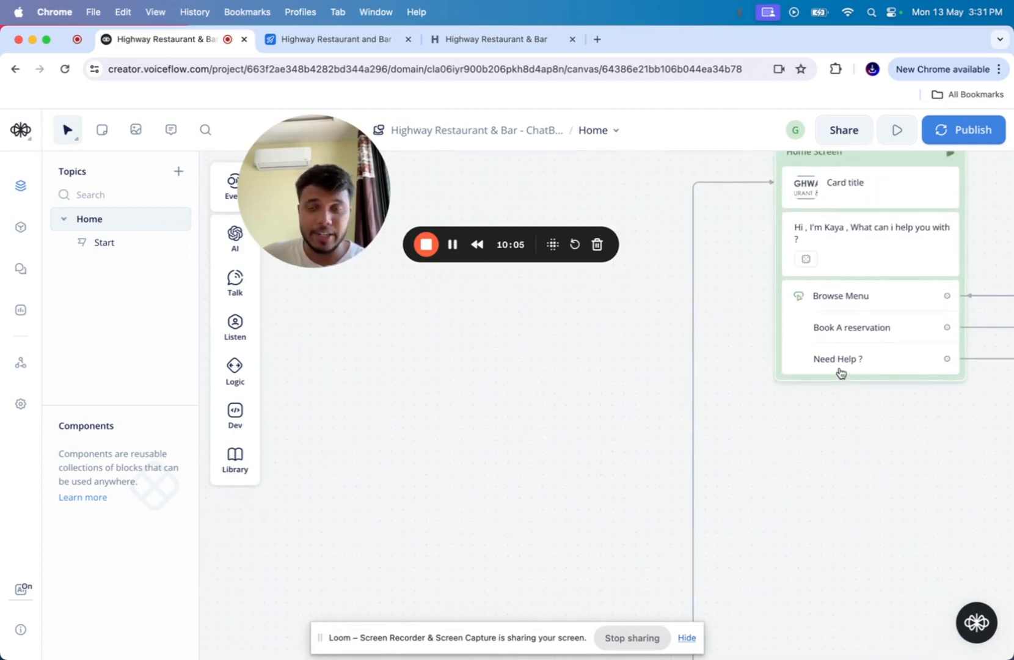
pyautogui.hscroll(10, 839, 371)
pyautogui.scroll(2, 839, 371)
pyautogui.scroll(-10, 839, 372)
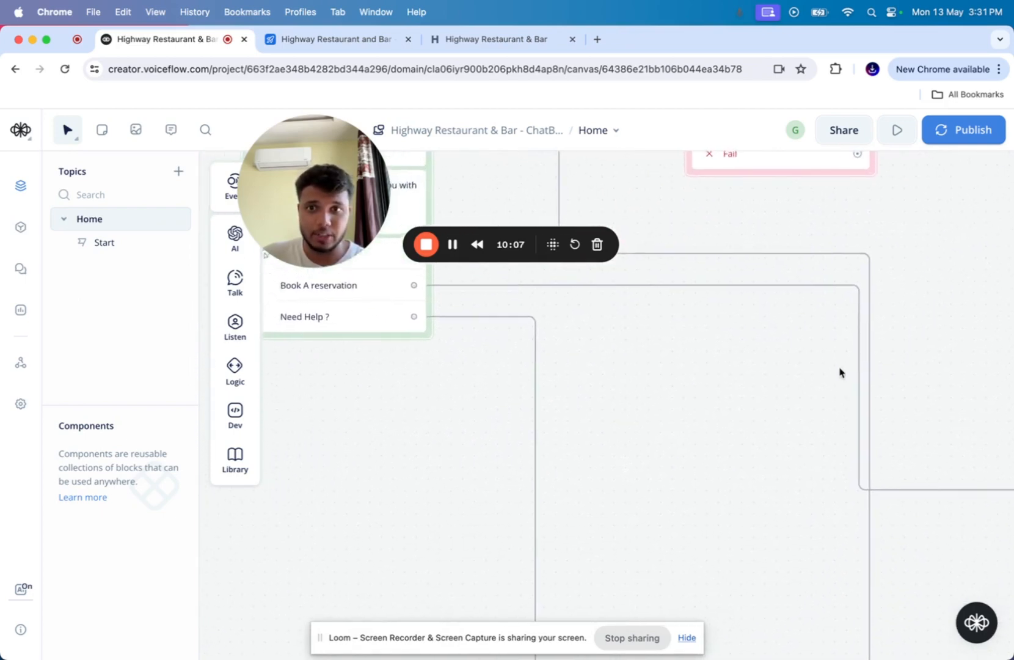
pyautogui.hscroll(-3, 839, 371)
pyautogui.scroll(-10, 839, 372)
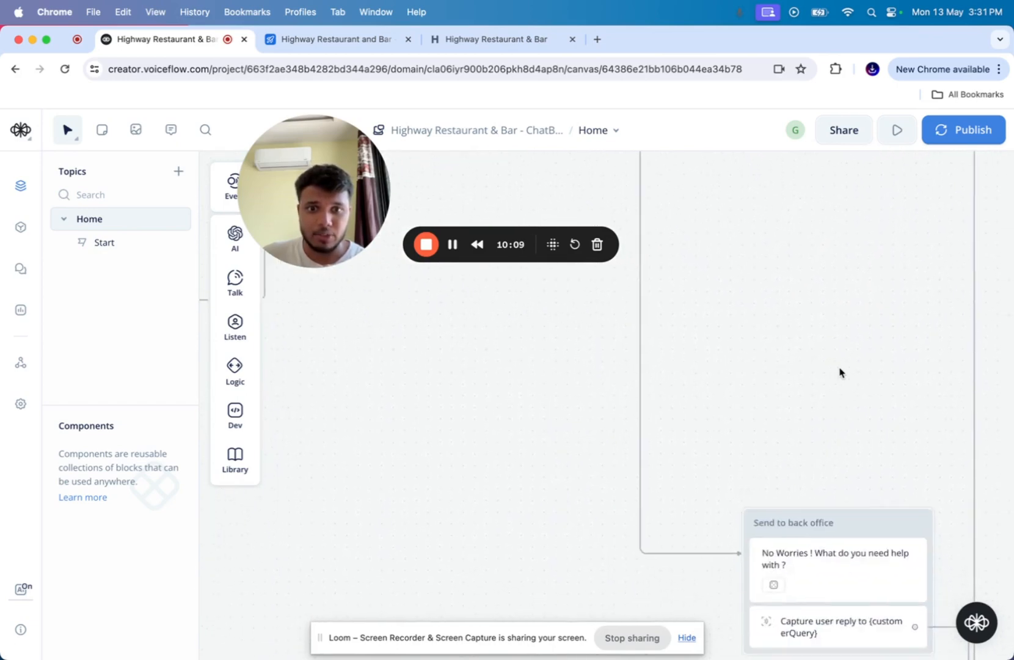
pyautogui.scroll(-10, 781, 357)
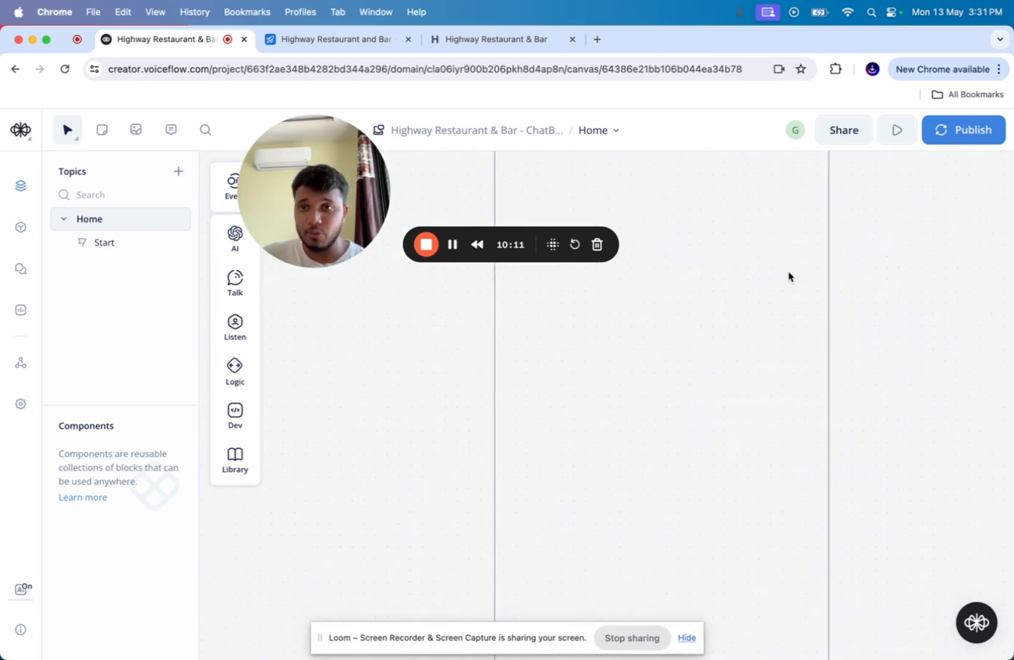
pyautogui.hscroll(-3, 749, 326)
pyautogui.scroll(15, 748, 327)
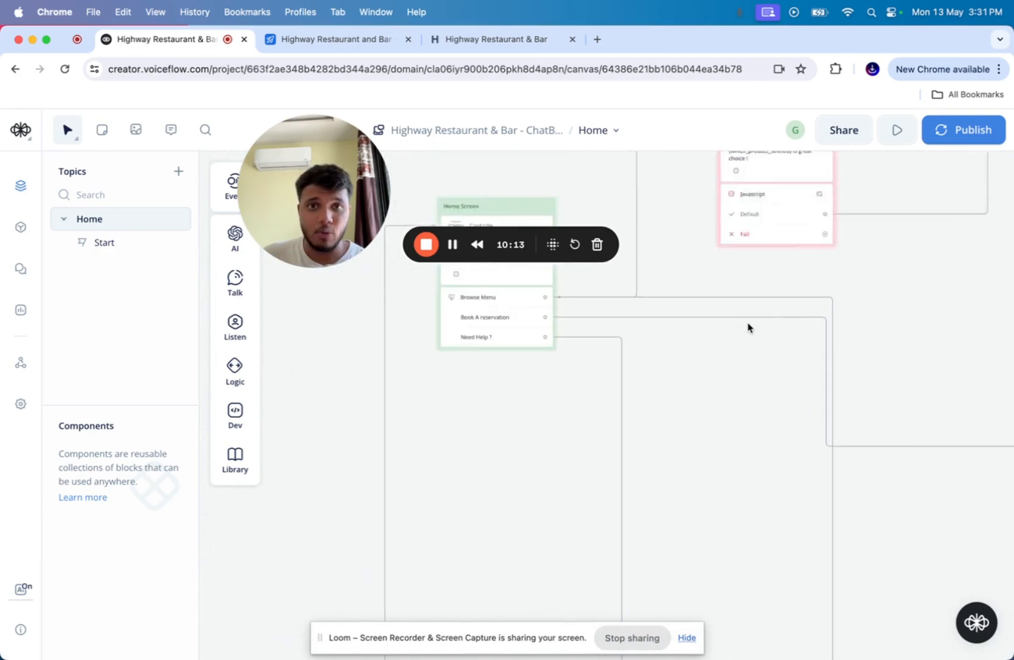
pyautogui.hscroll(3, 748, 327)
pyautogui.scroll(5, 748, 328)
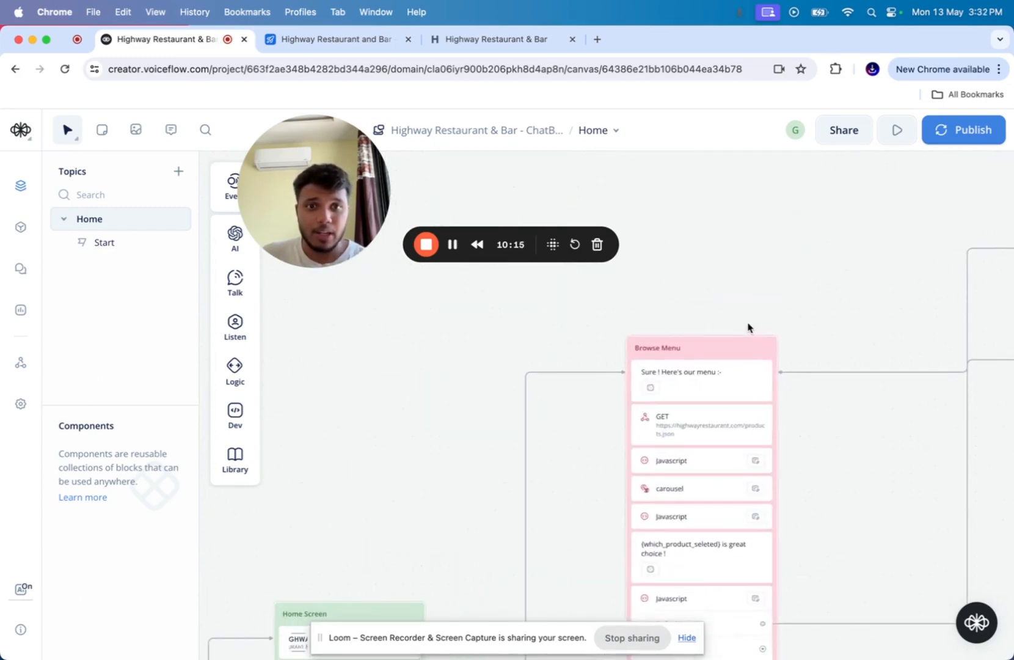
pyautogui.scroll(-1, 684, 305)
pyautogui.scroll(-1, 684, 305)
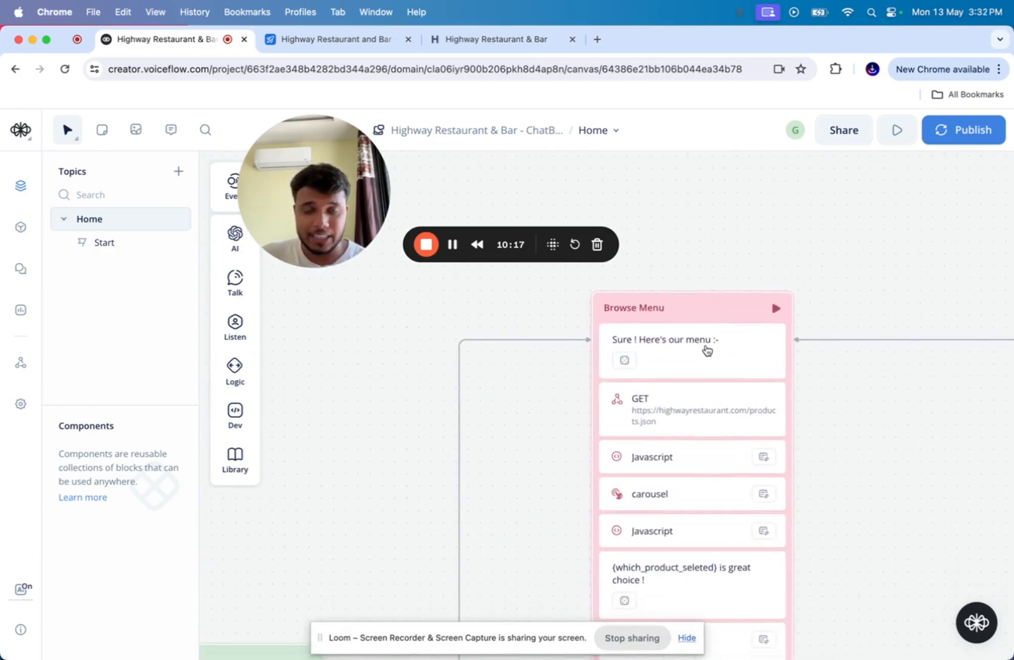
pyautogui.click(706, 349)
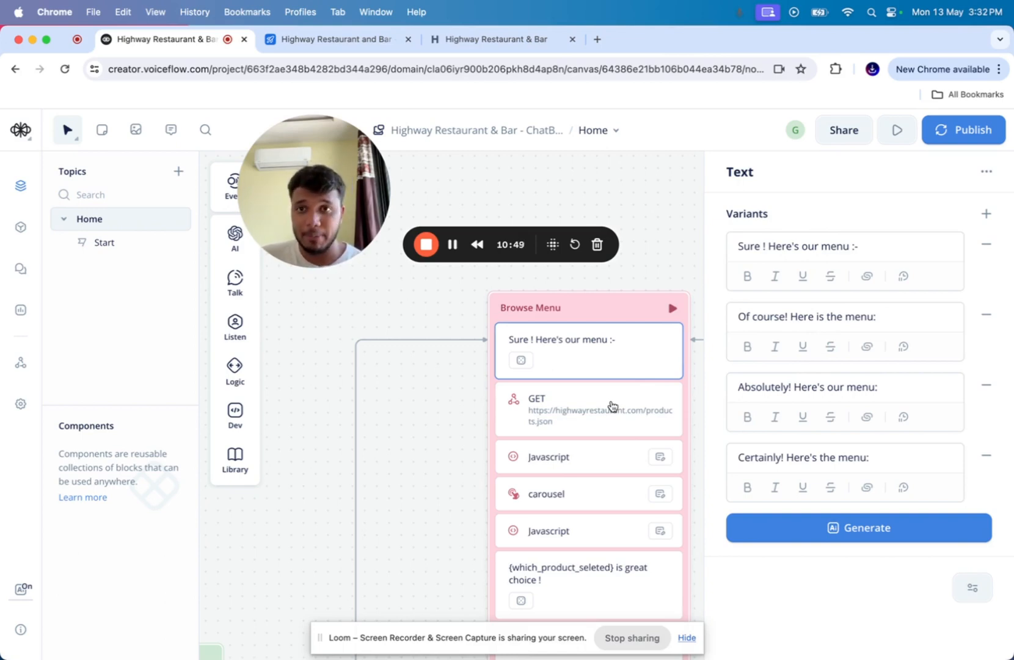
pyautogui.click(611, 406)
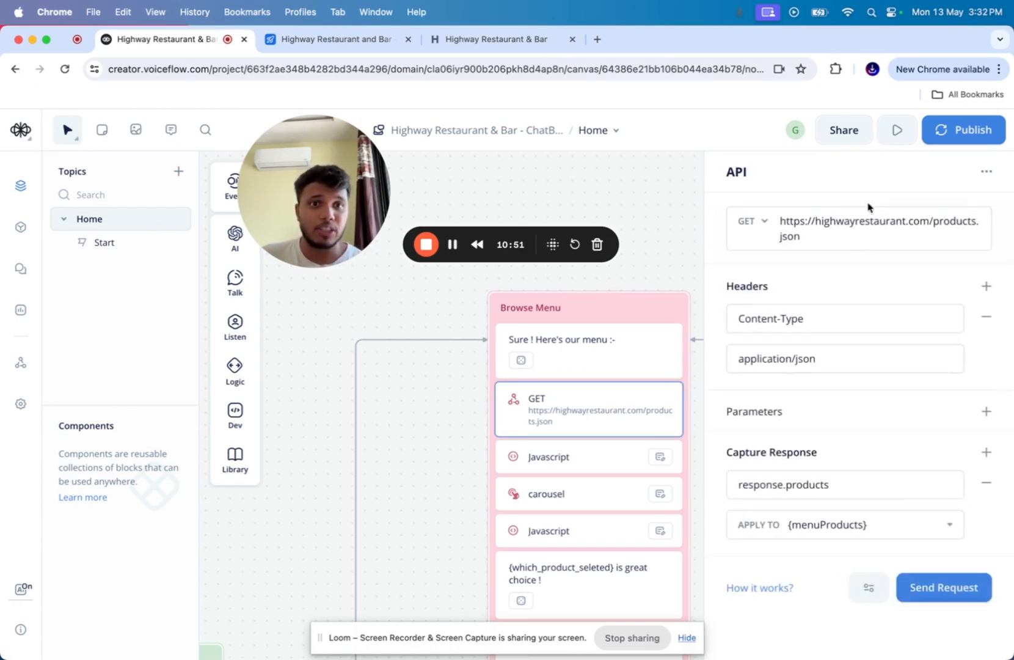
pyautogui.click(836, 218)
pyautogui.press('super+a')
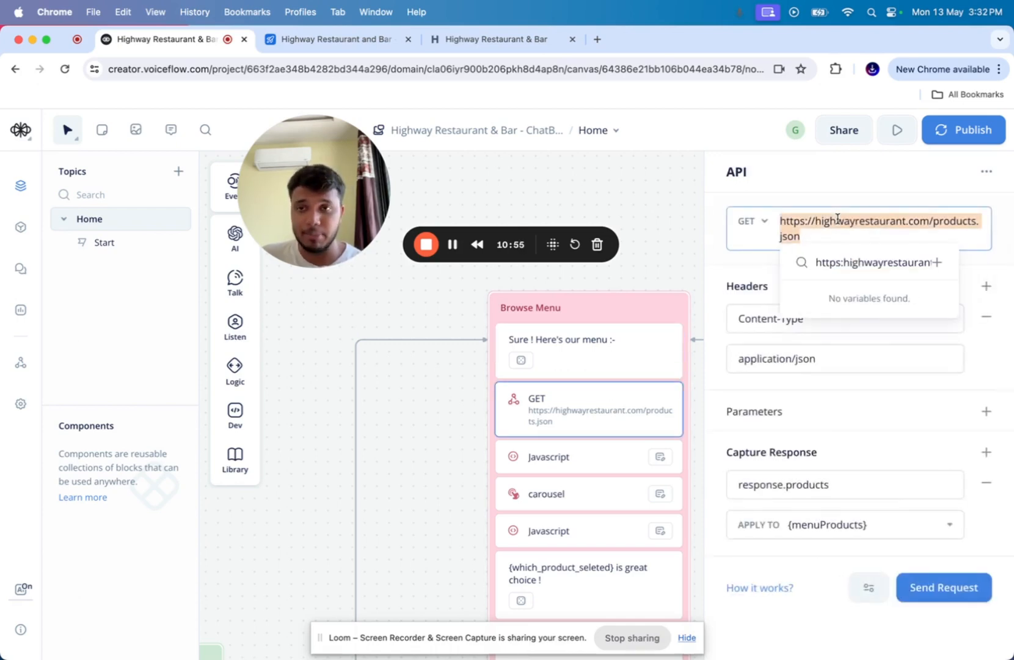
pyautogui.click(807, 181)
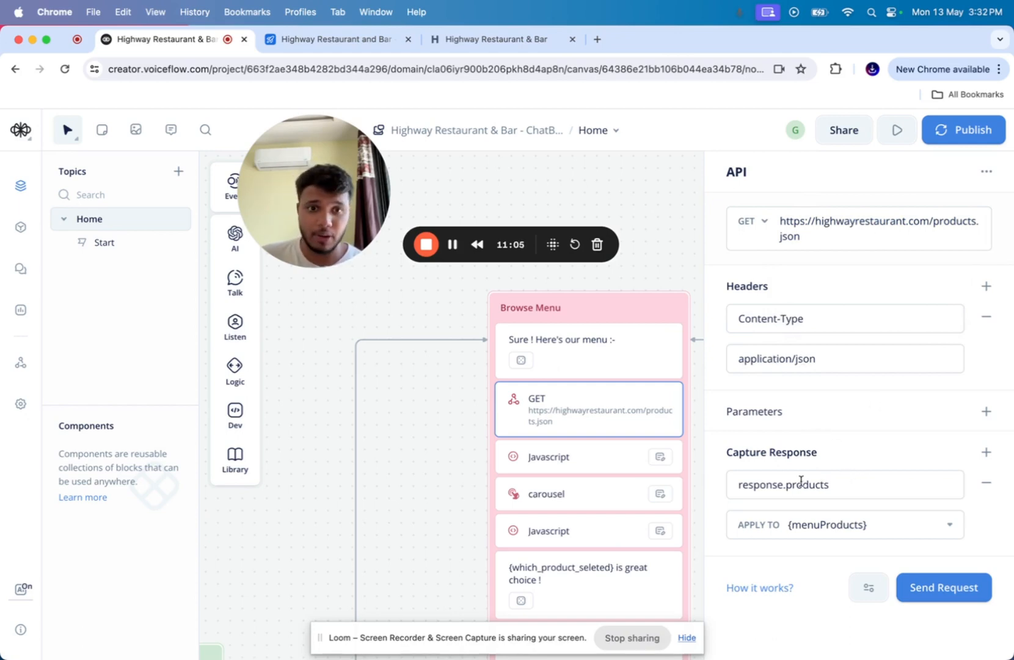
pyautogui.tripleClick(838, 232)
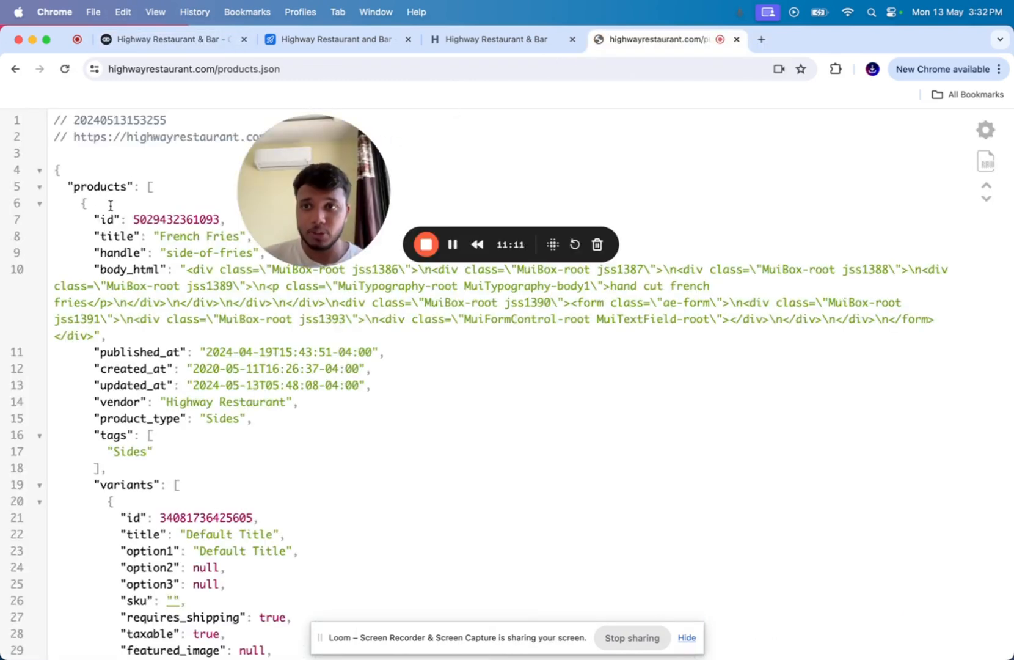
pyautogui.doubleClick(91, 188)
pyautogui.click(181, 39)
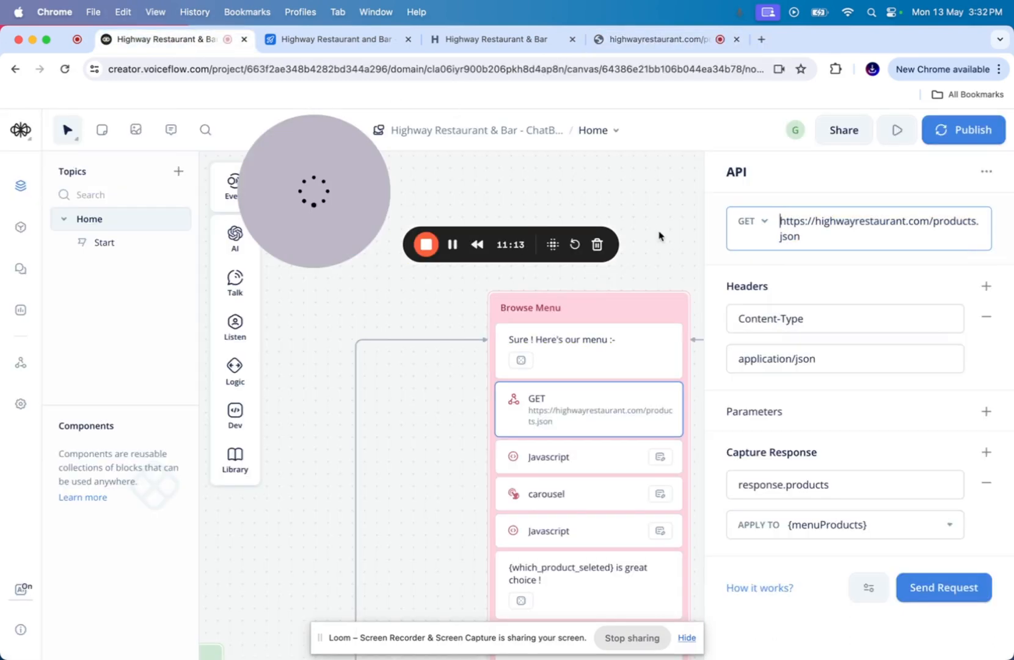
pyautogui.click(748, 484)
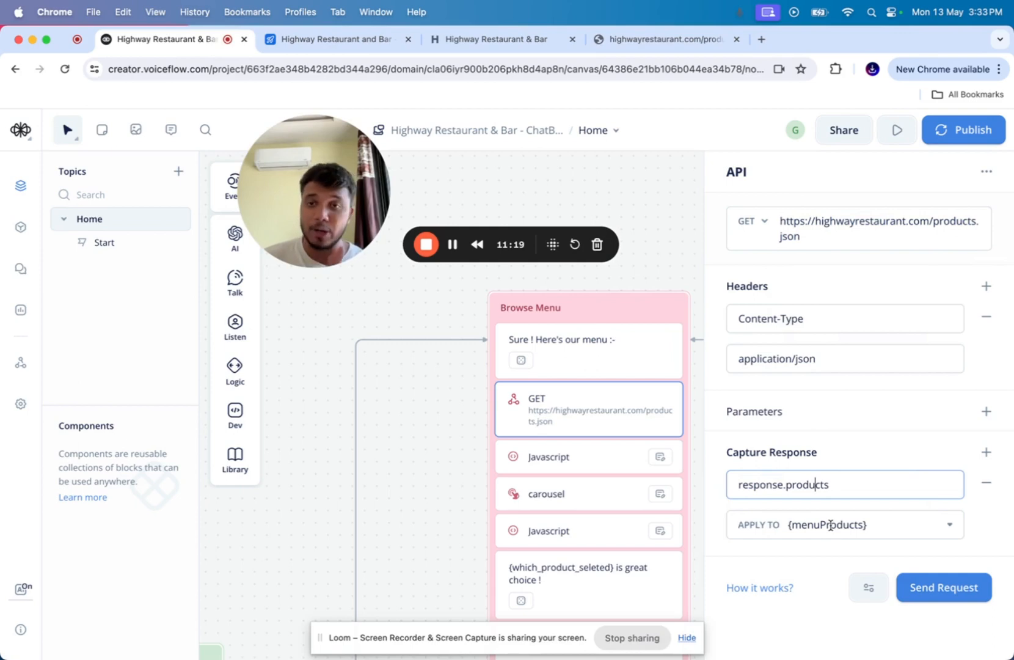
# - Open the first Javascript step's code and review js_response, layout, cards, menuProducts and product_image_url
pyautogui.click(579, 459)
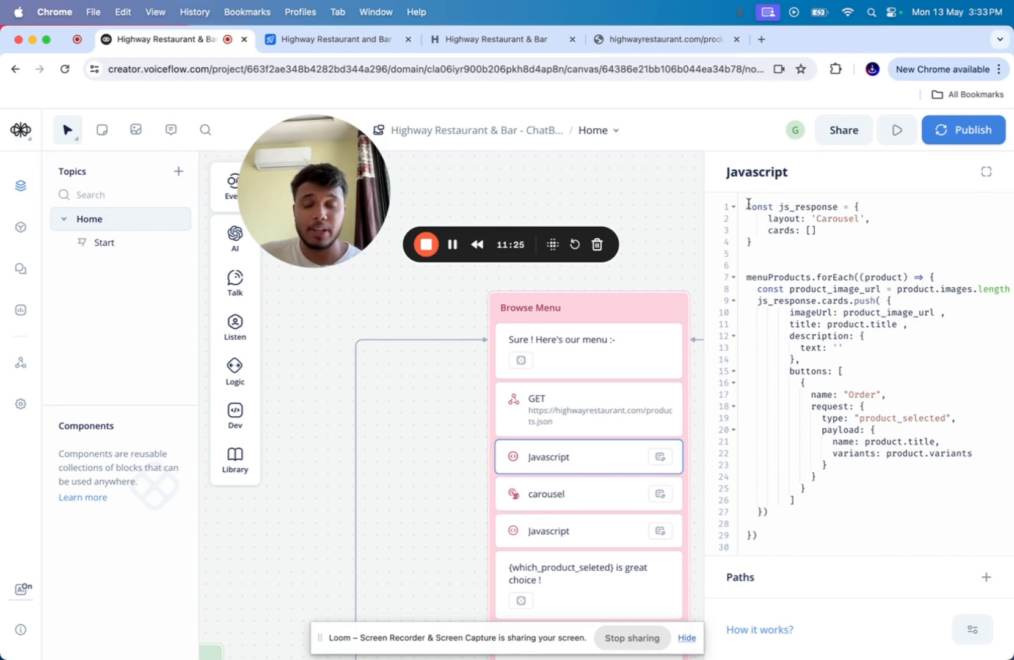
pyautogui.moveTo(747, 204); pyautogui.dragTo(768, 249)
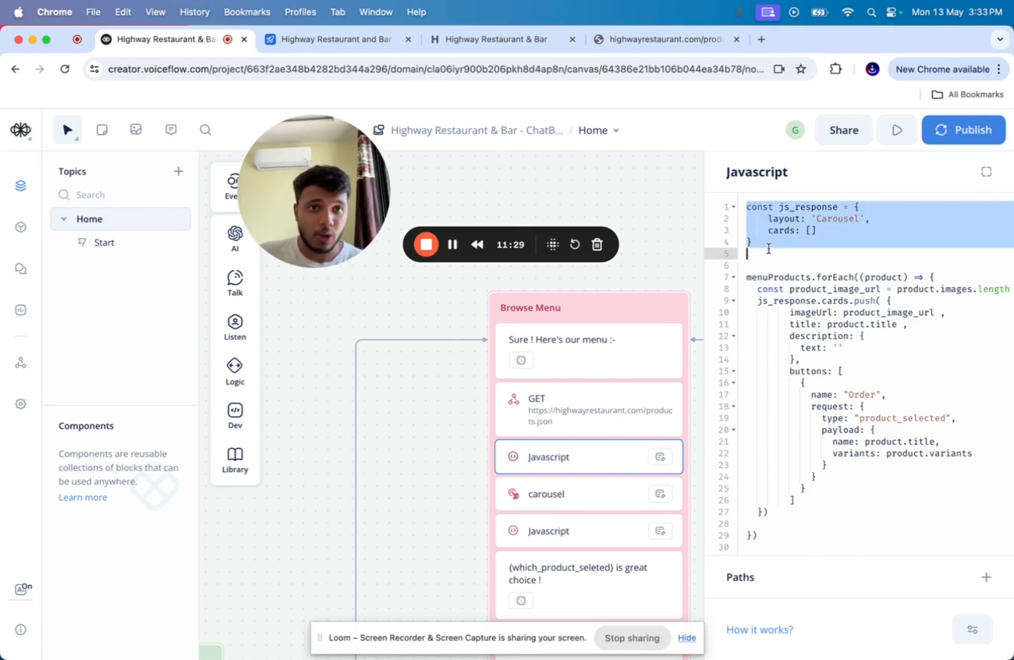
pyautogui.click(783, 254)
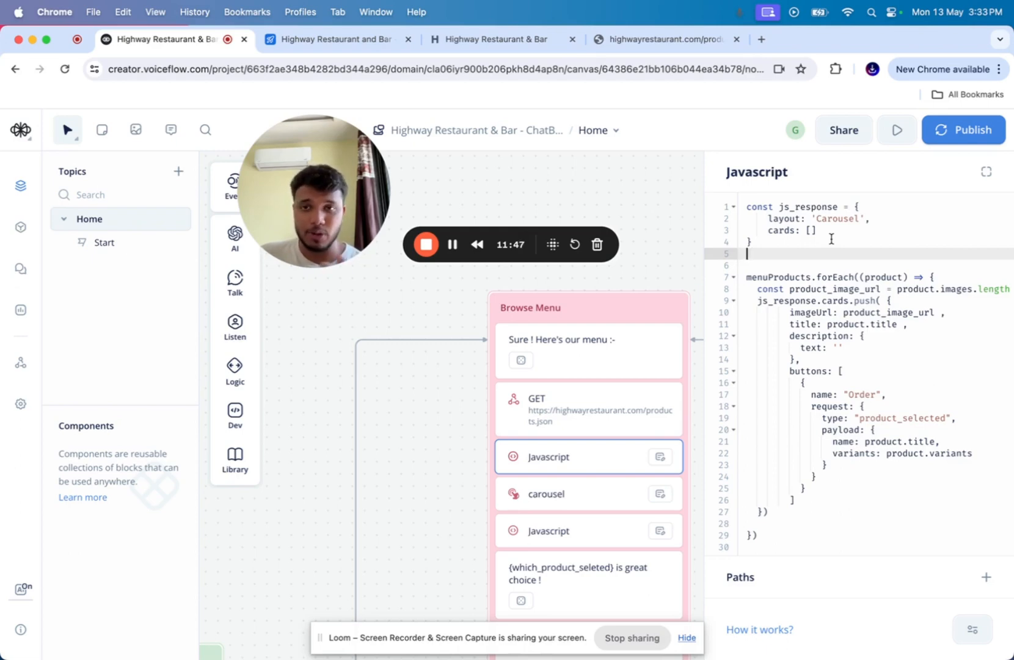
pyautogui.moveTo(831, 239); pyautogui.dragTo(741, 206)
pyautogui.doubleClick(793, 219)
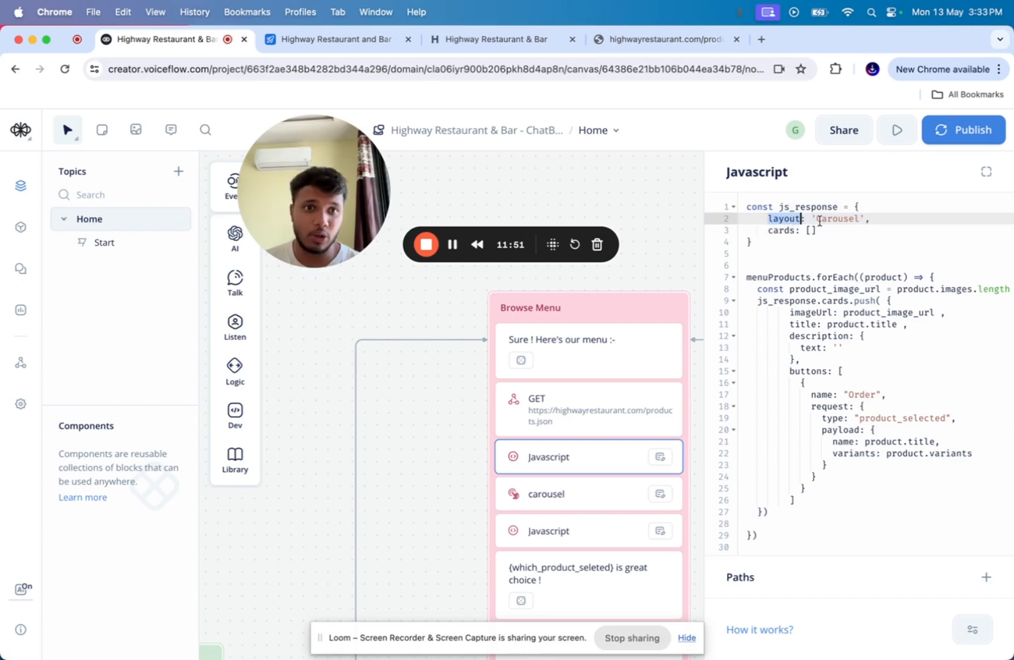
pyautogui.doubleClick(781, 230)
pyautogui.click(809, 232)
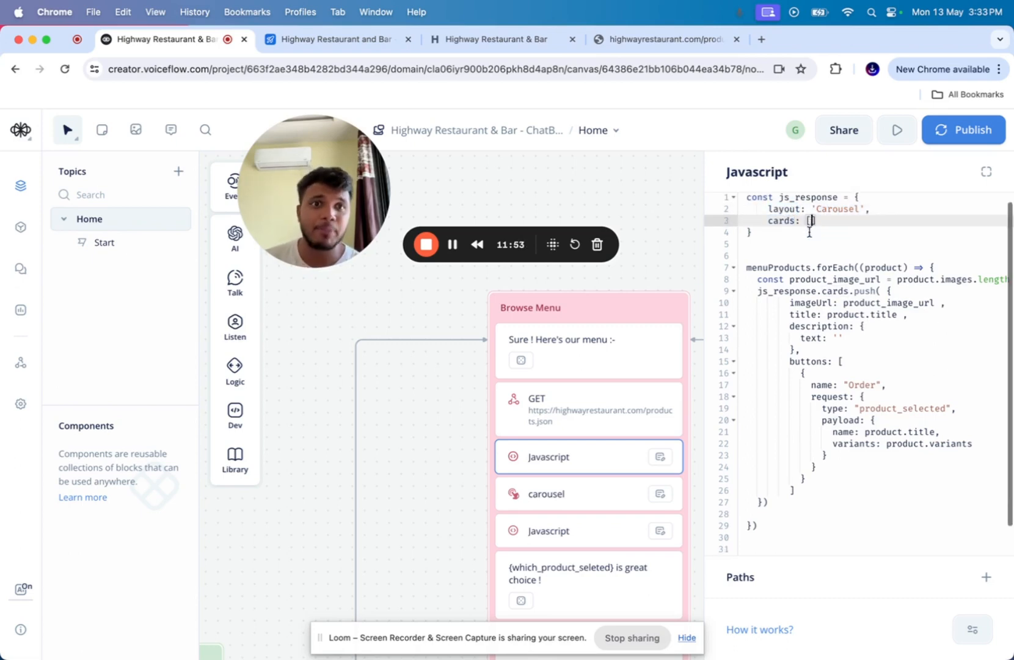
pyautogui.scroll(-3, 855, 366)
pyautogui.doubleClick(770, 237)
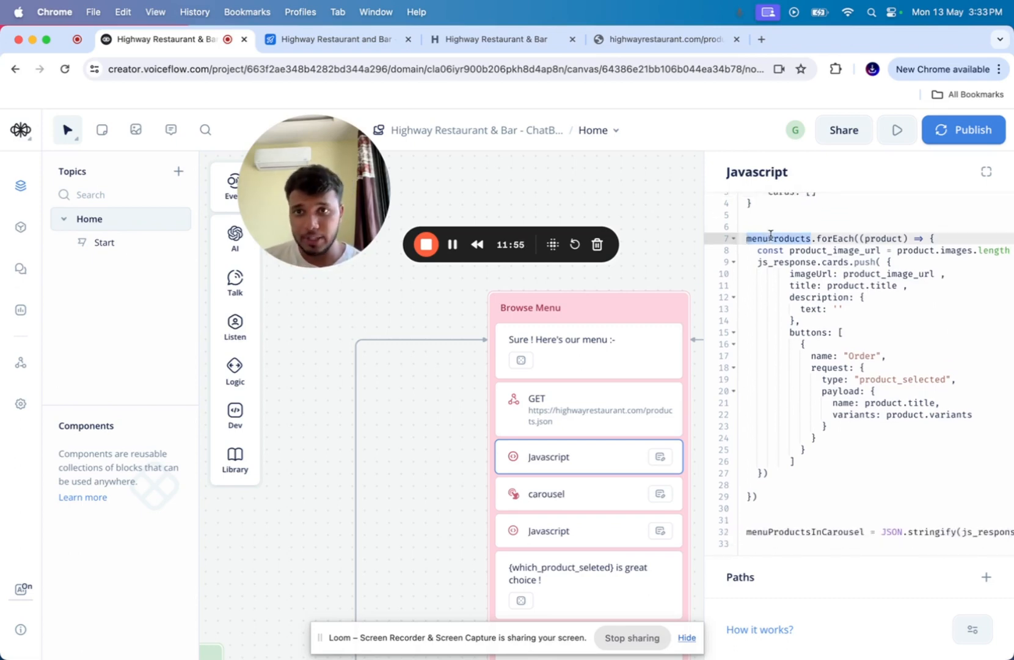
pyautogui.hscroll(2, 835, 265)
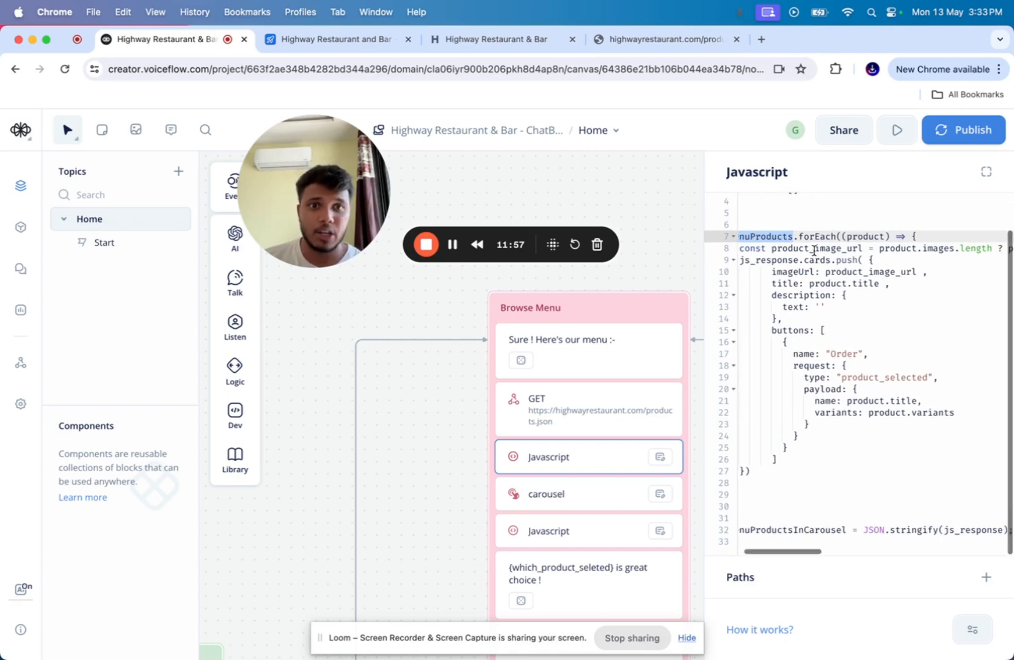
pyautogui.doubleClick(814, 249)
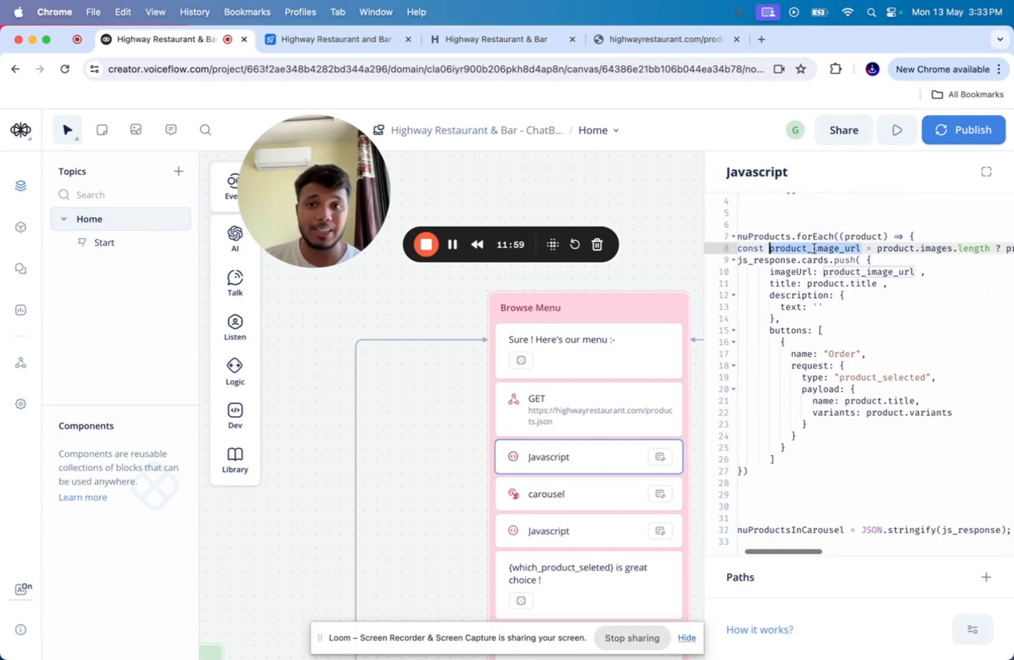
pyautogui.hscroll(3, 843, 251)
pyautogui.doubleClick(866, 251)
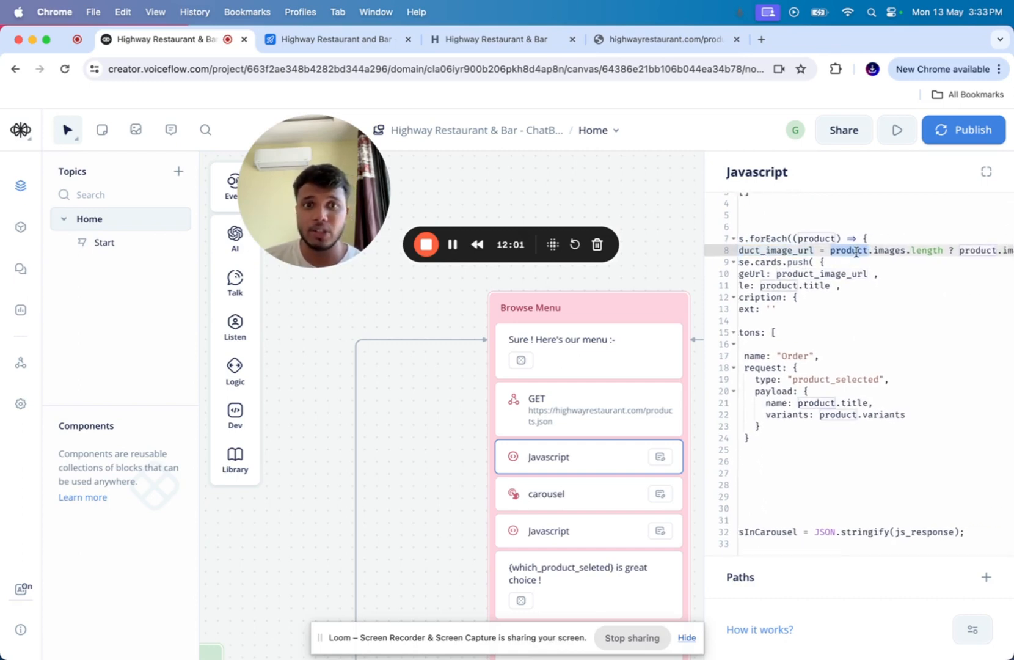
pyautogui.hscroll(15, 856, 252)
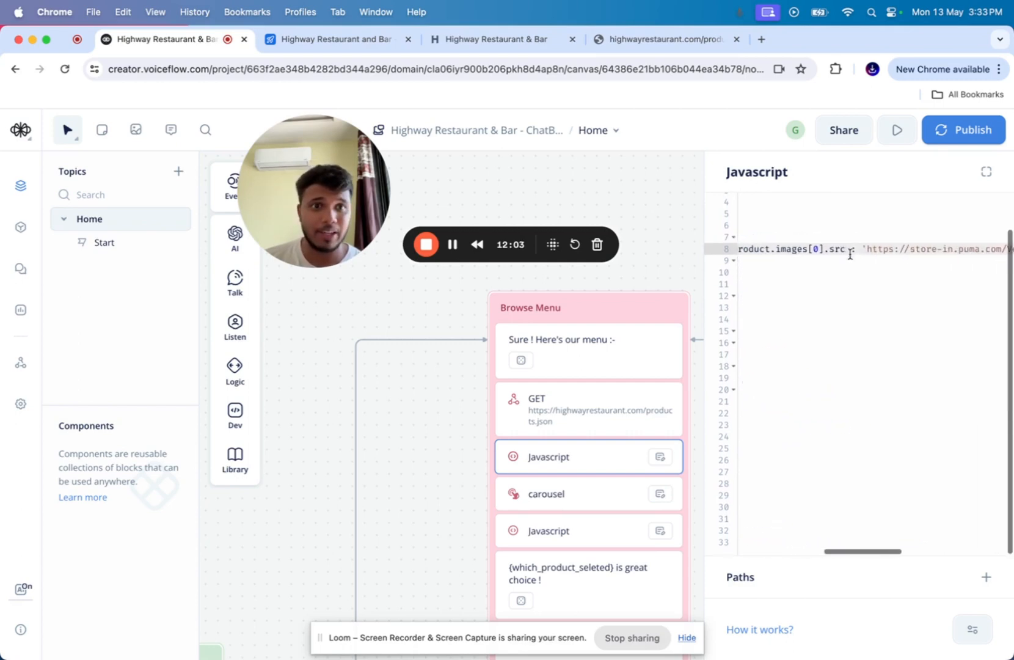
# - Select the full fallback product-not-found.jpg image URL on line 8
pyautogui.moveTo(864, 249); pyautogui.dragTo(986, 249)
pyautogui.click(946, 281)
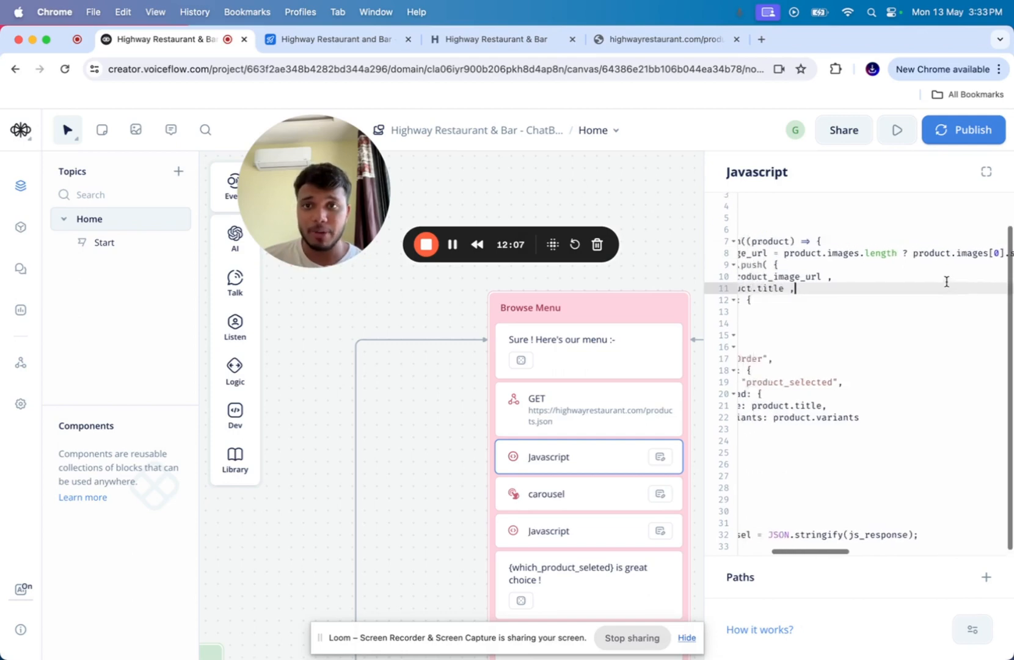
pyautogui.hscroll(15, 946, 282)
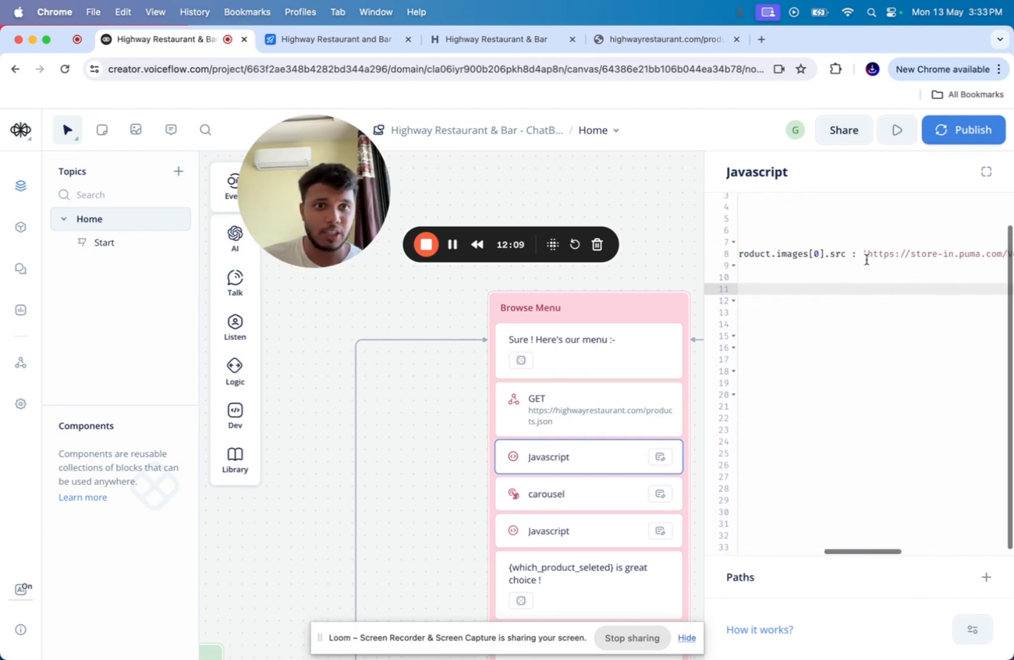
pyautogui.click(867, 254)
pyautogui.moveTo(867, 254); pyautogui.dragTo(997, 254)
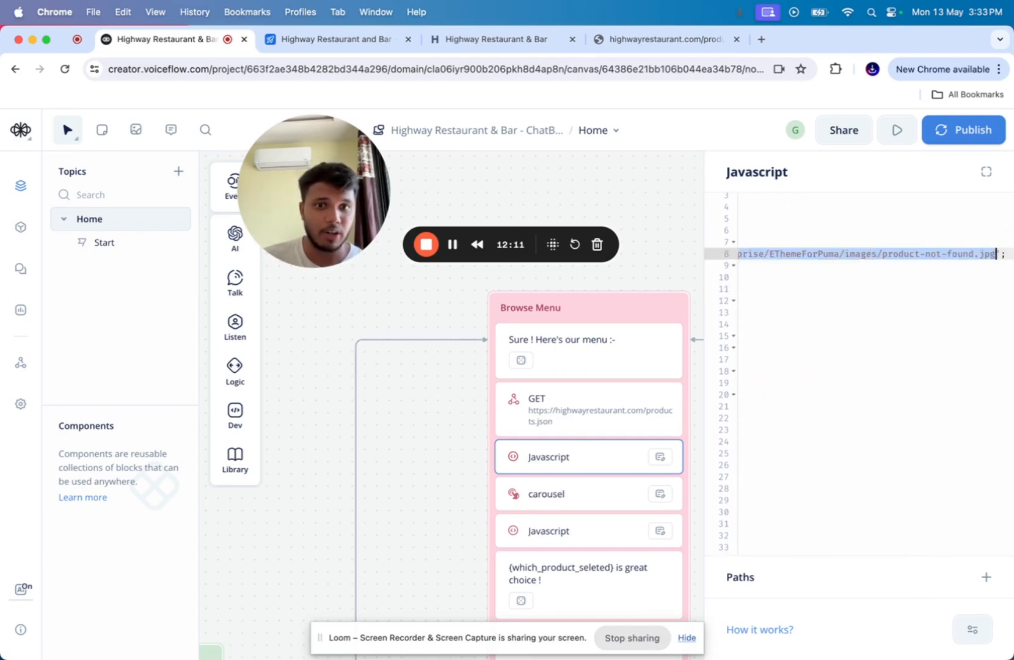
# - Load the fallback image URL in a new tab to see 'No Product Found', then return to Voiceflow
pyautogui.click(760, 40)
pyautogui.write('https://store-in.puma.com/VendorpageTheme/Enterprise/EThemeForPuma/images/product-not-found.jpg')
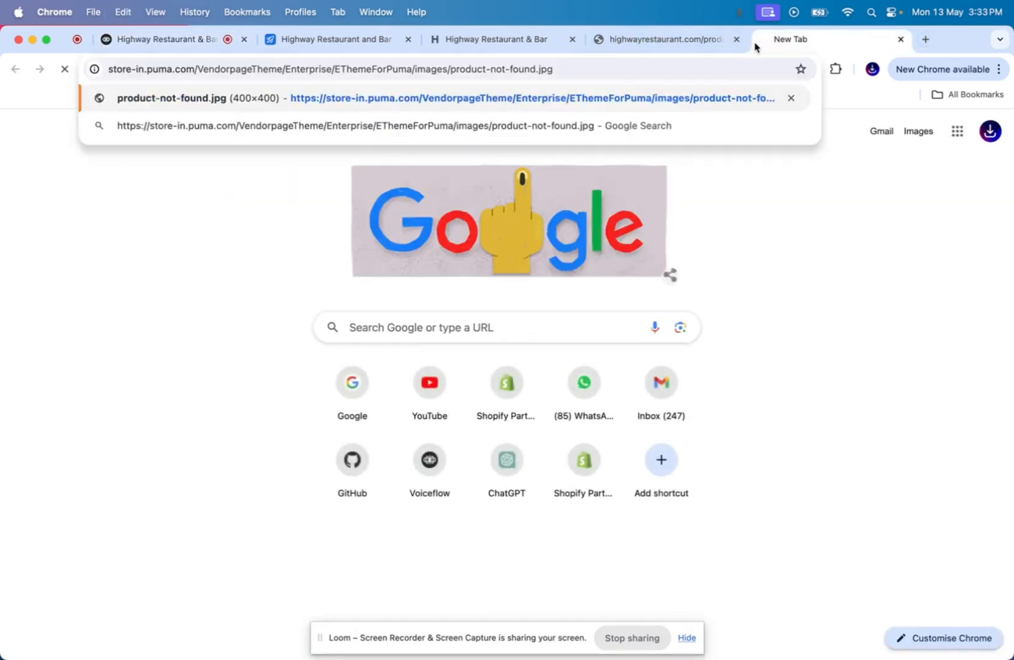
pyautogui.press('Return')
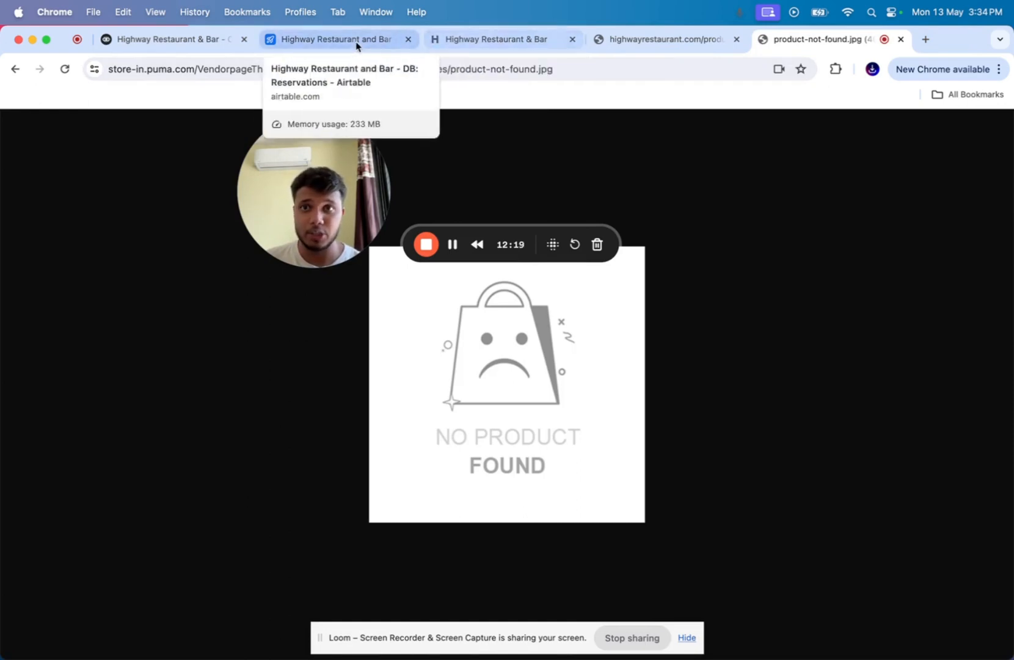
pyautogui.click(217, 38)
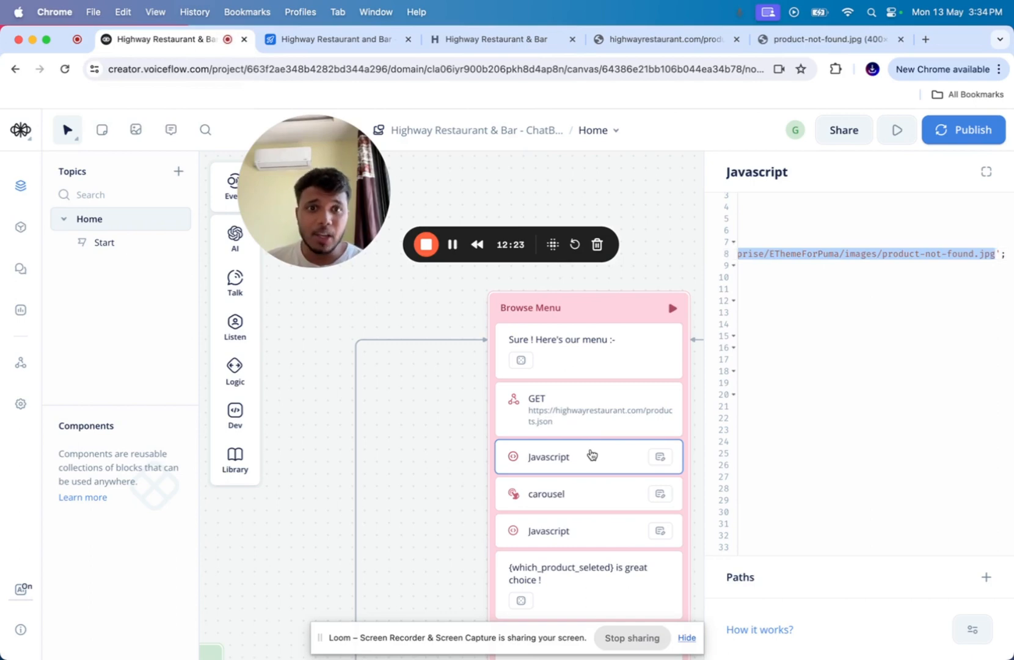
pyautogui.click(876, 391)
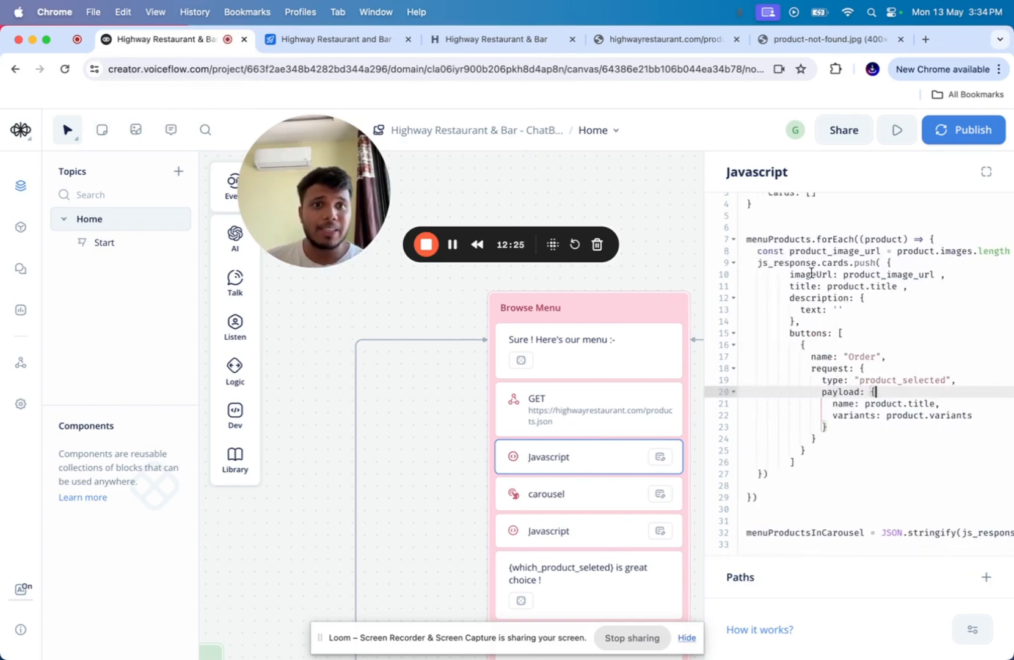
pyautogui.moveTo(789, 274); pyautogui.dragTo(827, 462)
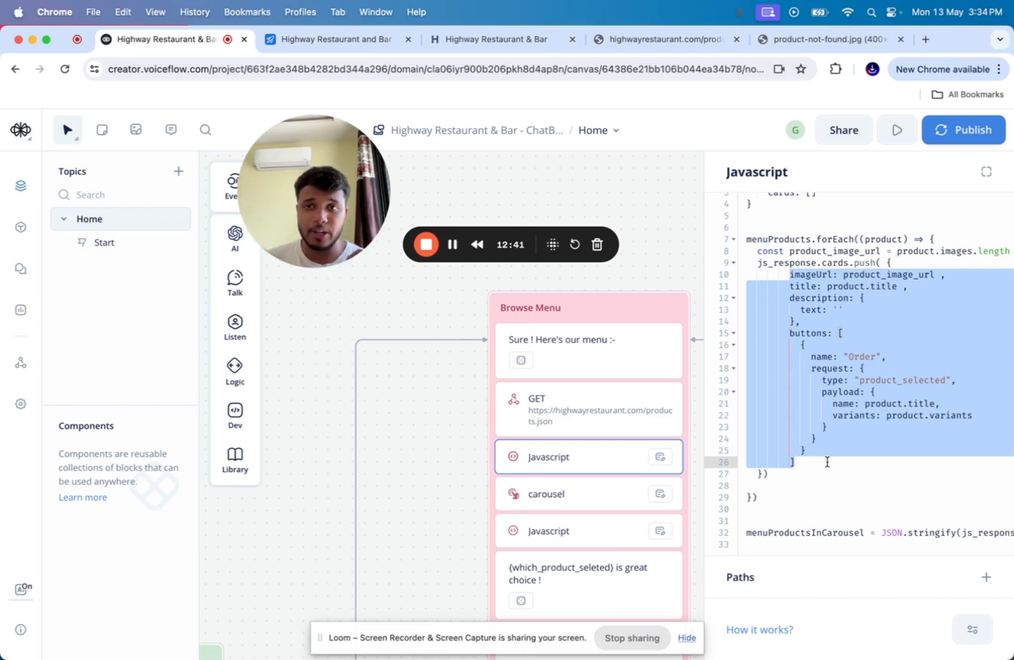
# - Search Google for 'voiceflow carousel' in a new tab
pyautogui.click(923, 39)
pyautogui.write('g')
pyautogui.press('Return')
pyautogui.write('coice')
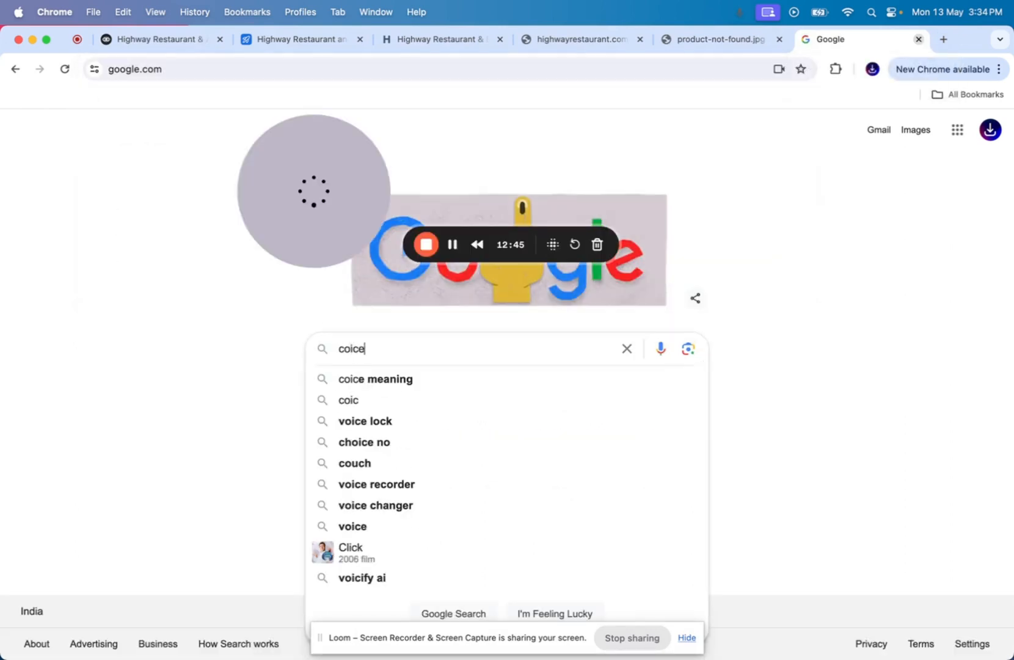
pyautogui.press('BackSpace')
pyautogui.press('BackSpace')
pyautogui.press('BackSpace')
pyautogui.press('BackSpace')
pyautogui.write('voice')
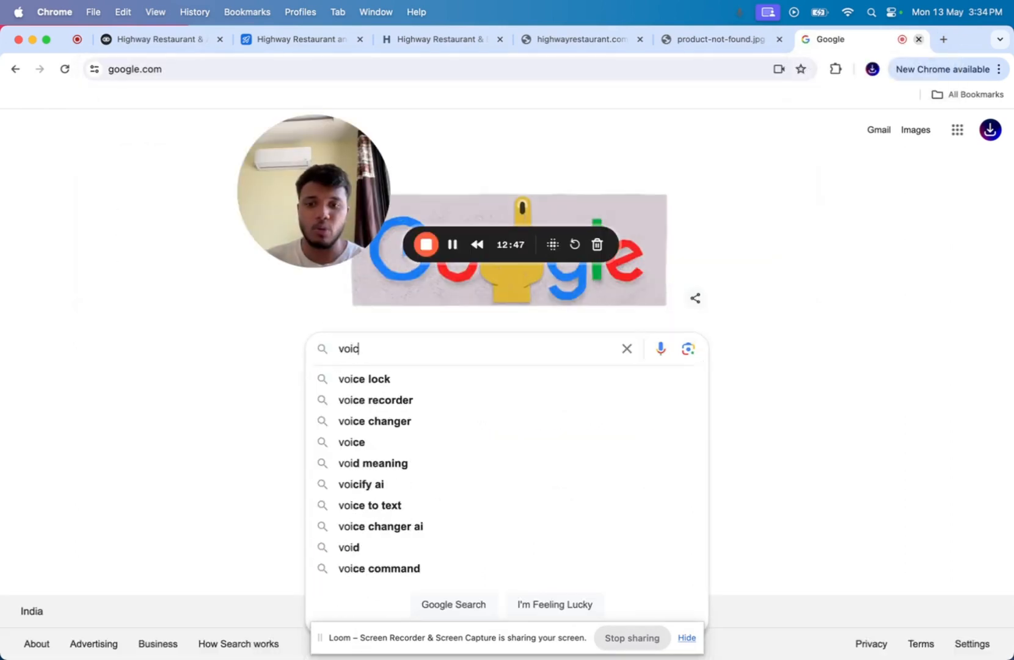
pyautogui.write('flow caro')
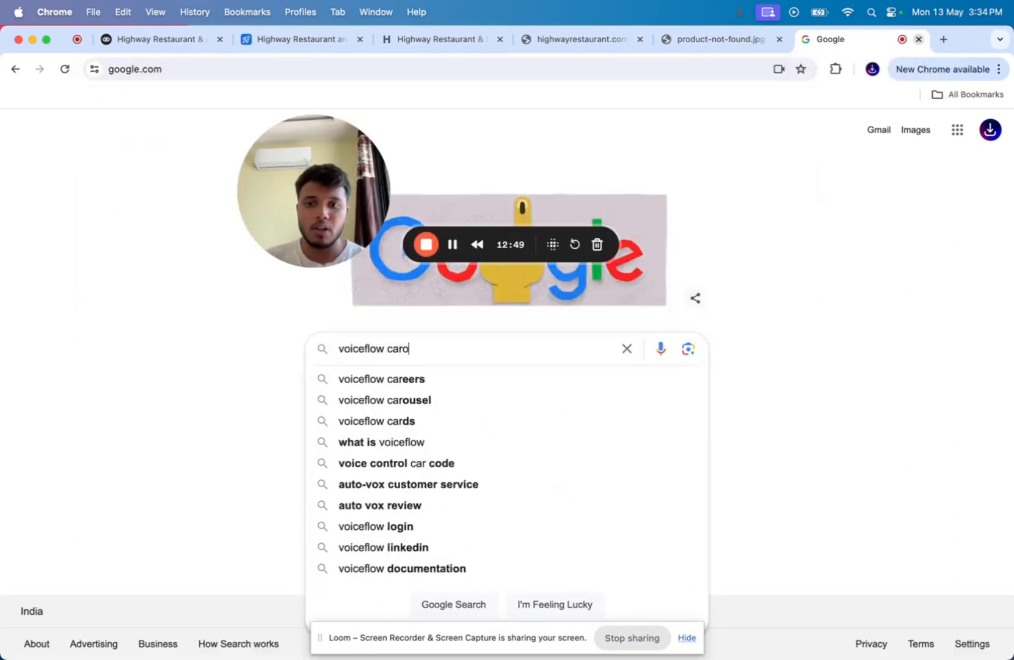
pyautogui.write('usel')
pyautogui.press('Return')
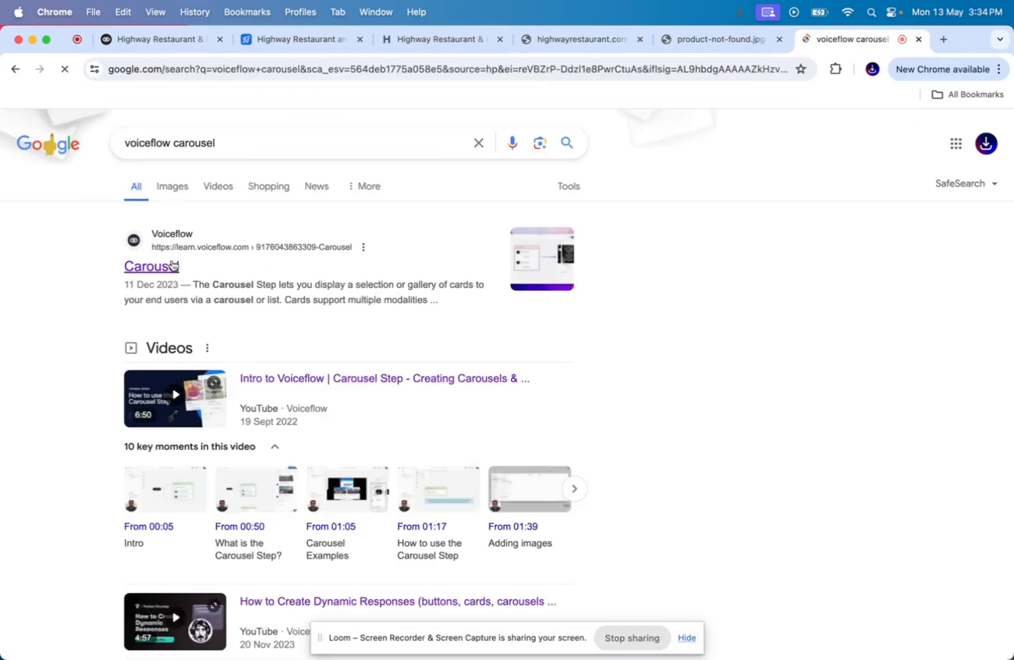
# - Open the 'Create a Dynamic Carousel using Knowledge Base Sources' page and scroll to its function code
pyautogui.click(169, 265)
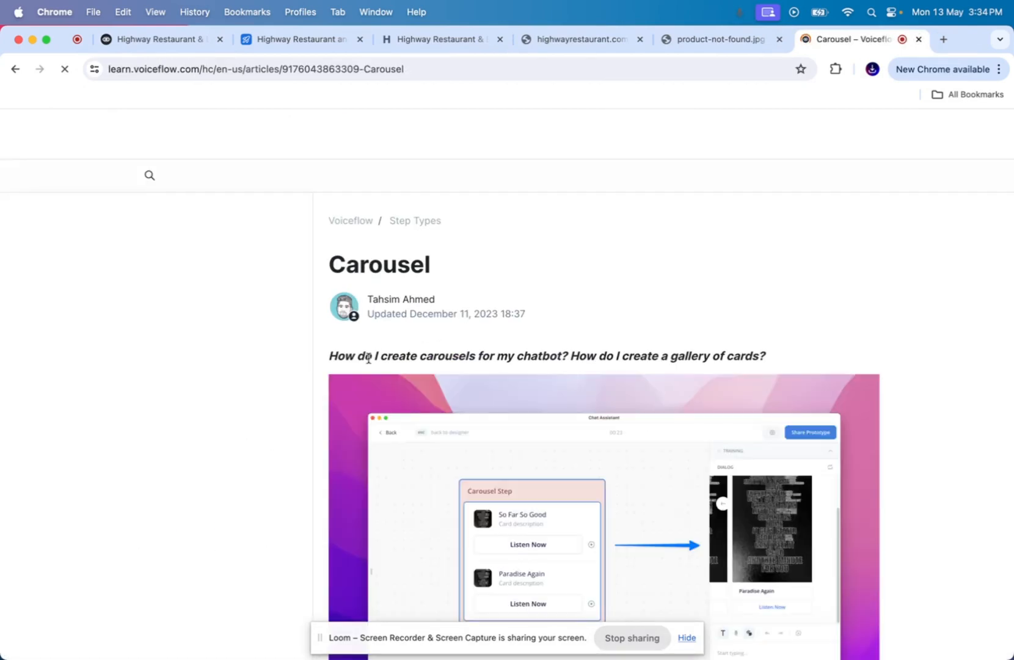
pyautogui.scroll(-15, 357, 366)
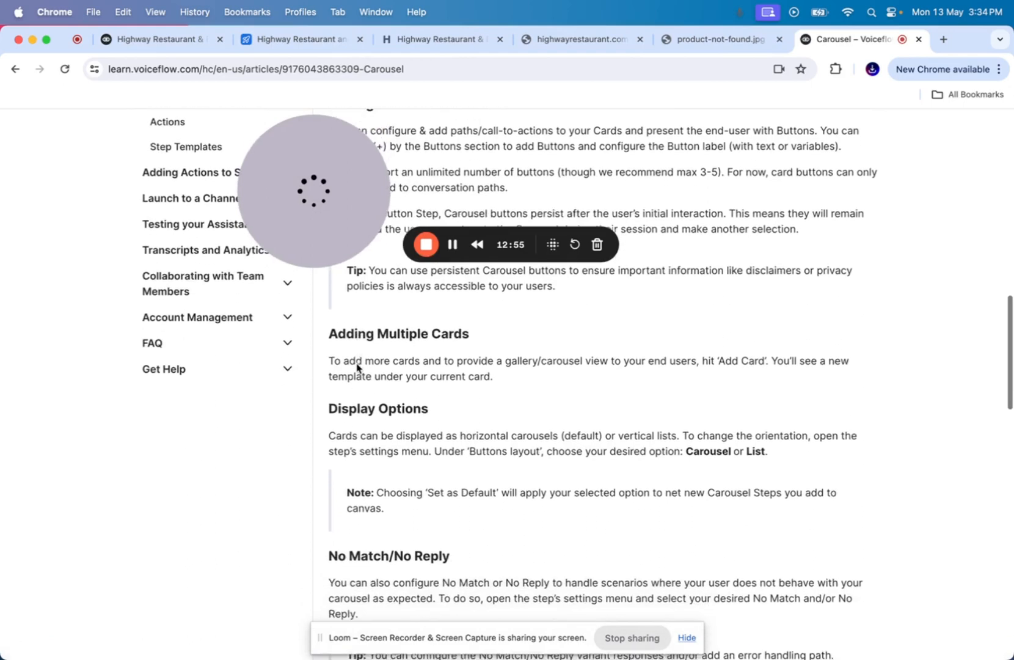
pyautogui.press('super+bracketleft')
pyautogui.scroll(-10, 287, 406)
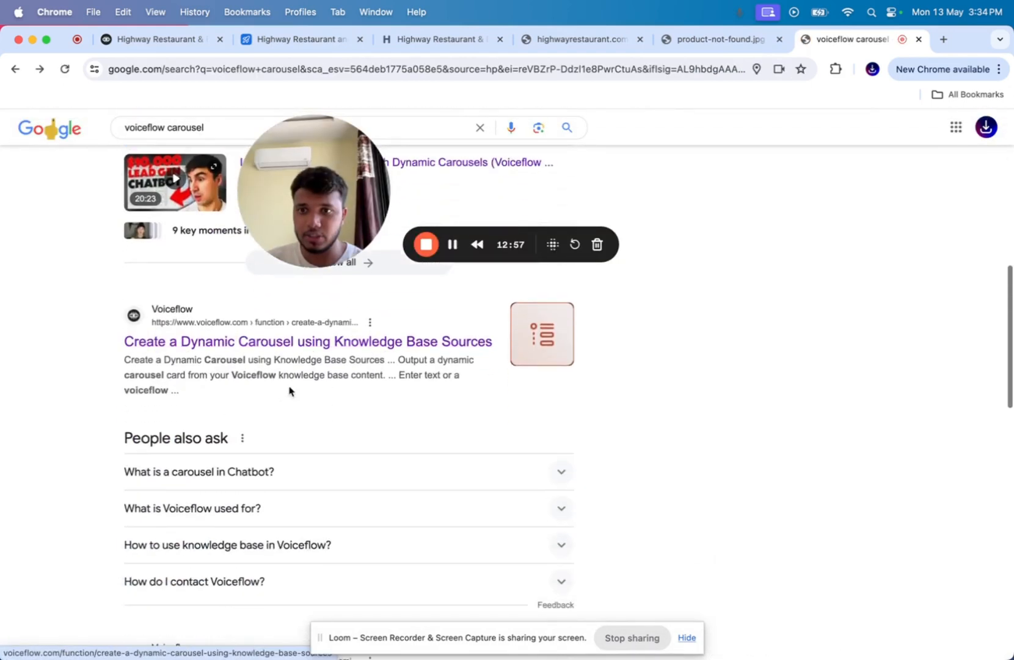
pyautogui.click(301, 342)
pyautogui.scroll(-3, 439, 367)
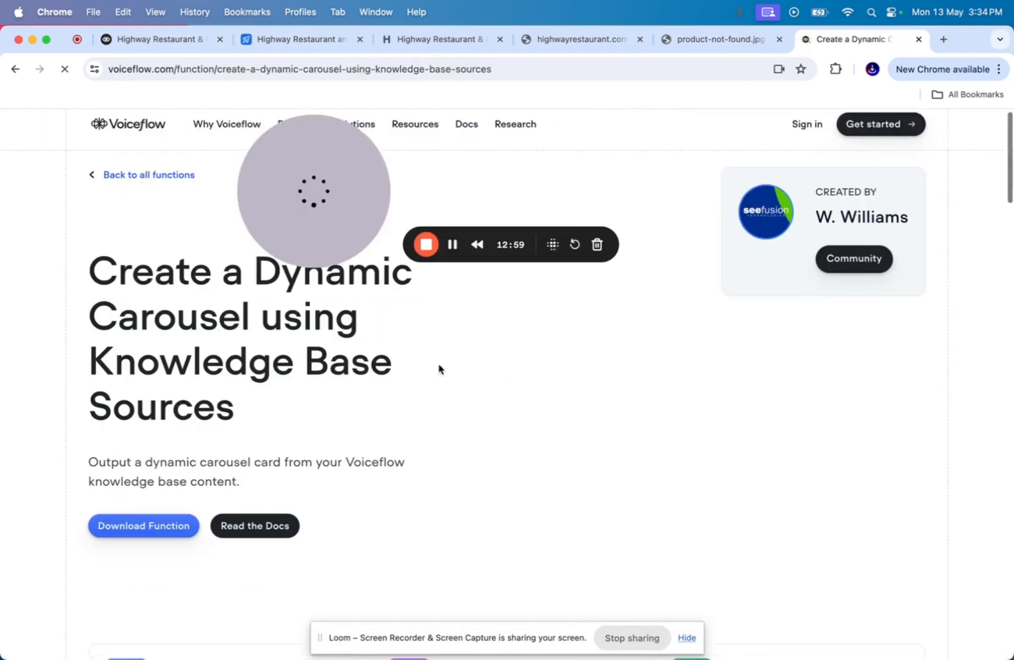
pyautogui.scroll(-5, 238, 389)
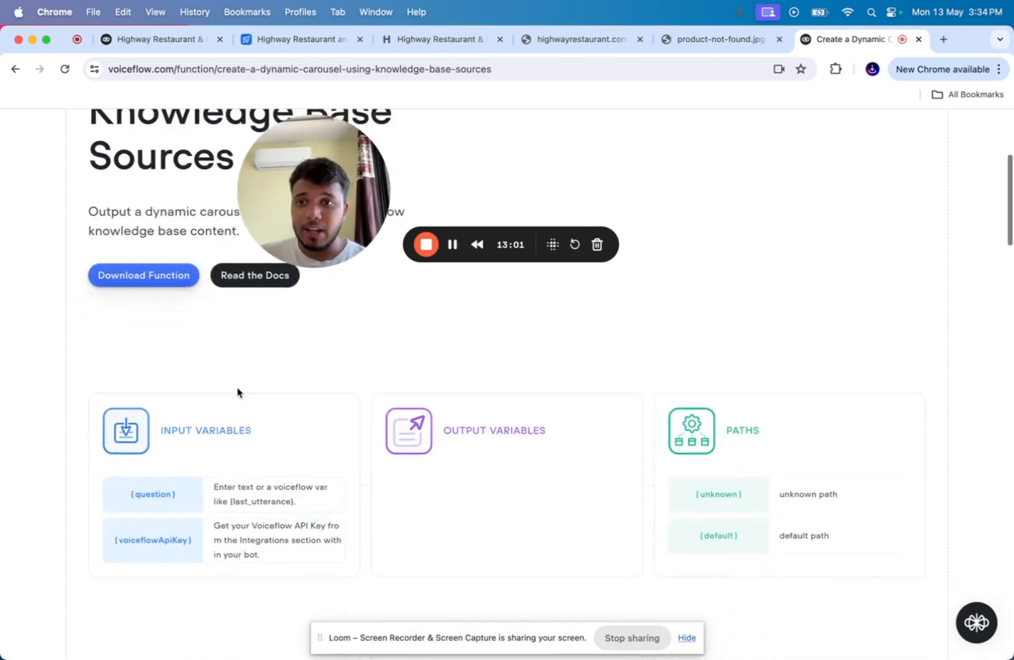
pyautogui.scroll(-5, 238, 391)
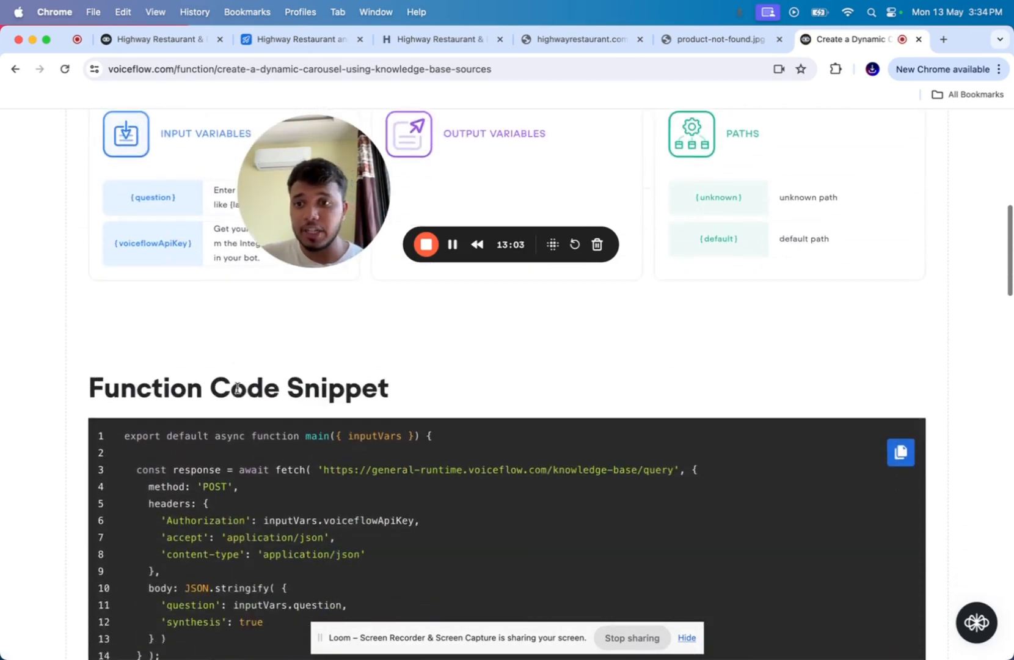
pyautogui.scroll(-4, 238, 389)
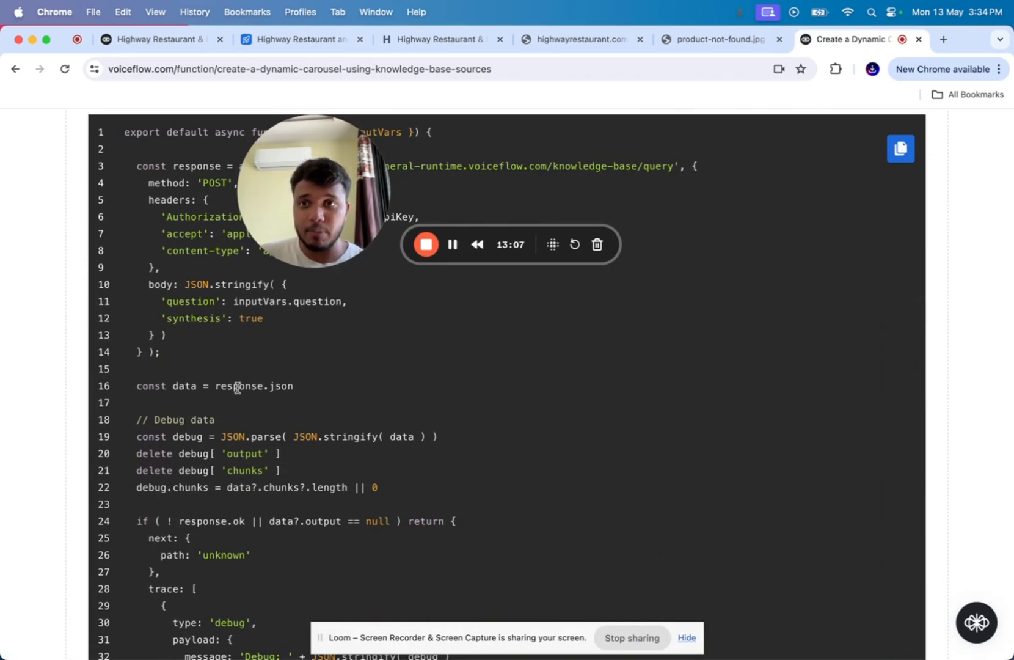
pyautogui.scroll(1, 238, 389)
pyautogui.scroll(-5, 238, 389)
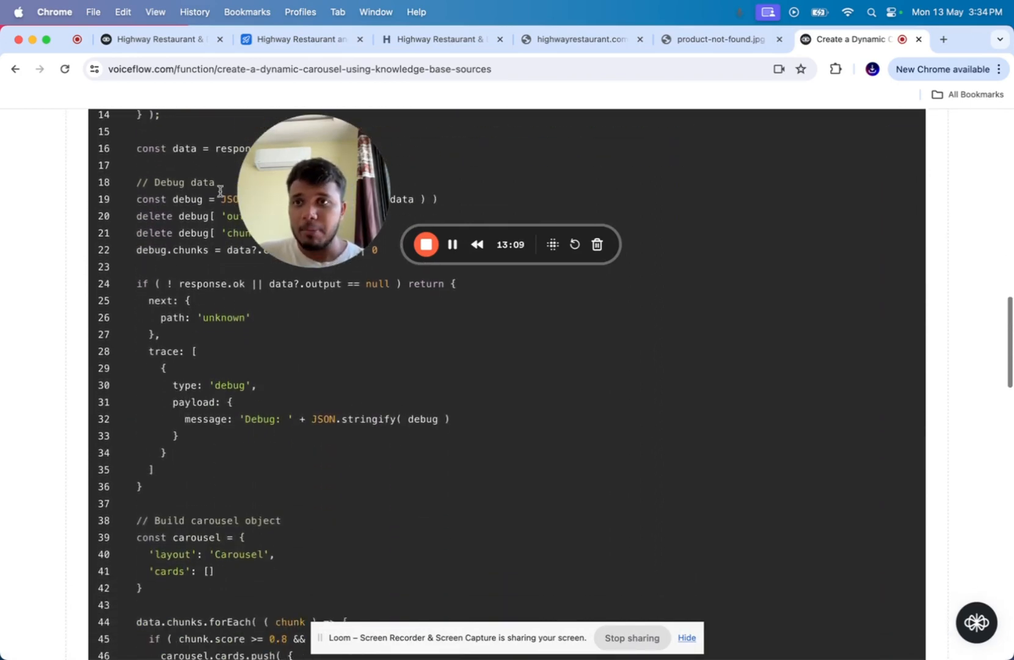
# - Back in Voiceflow, check menuProductsInCarousel on line 32, then show the carousel step's settings
pyautogui.click(181, 39)
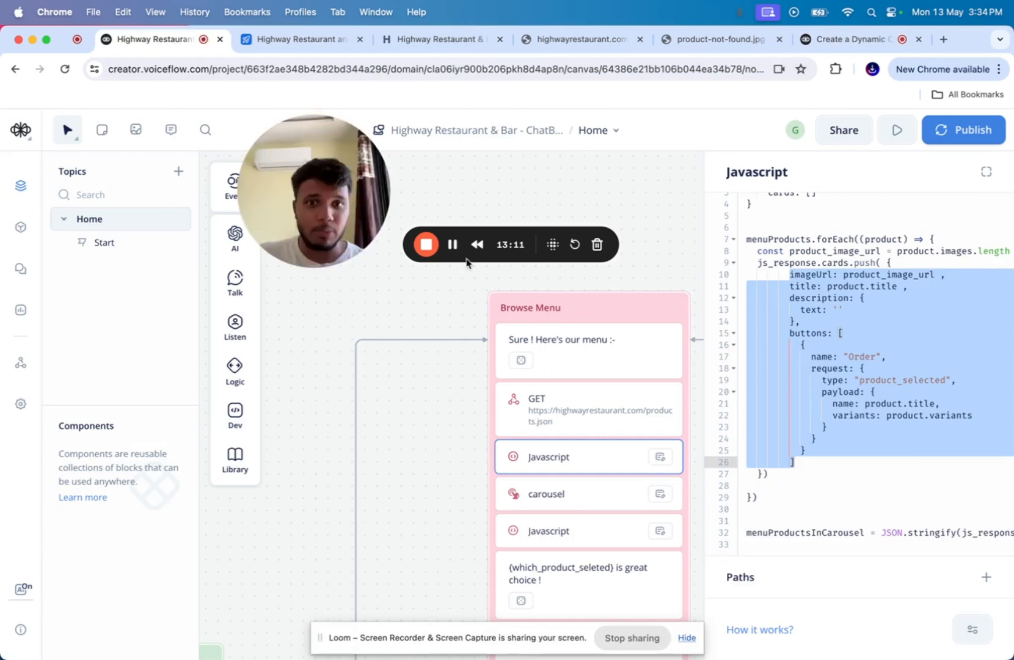
pyautogui.scroll(-1, 581, 406)
pyautogui.scroll(-1, 822, 401)
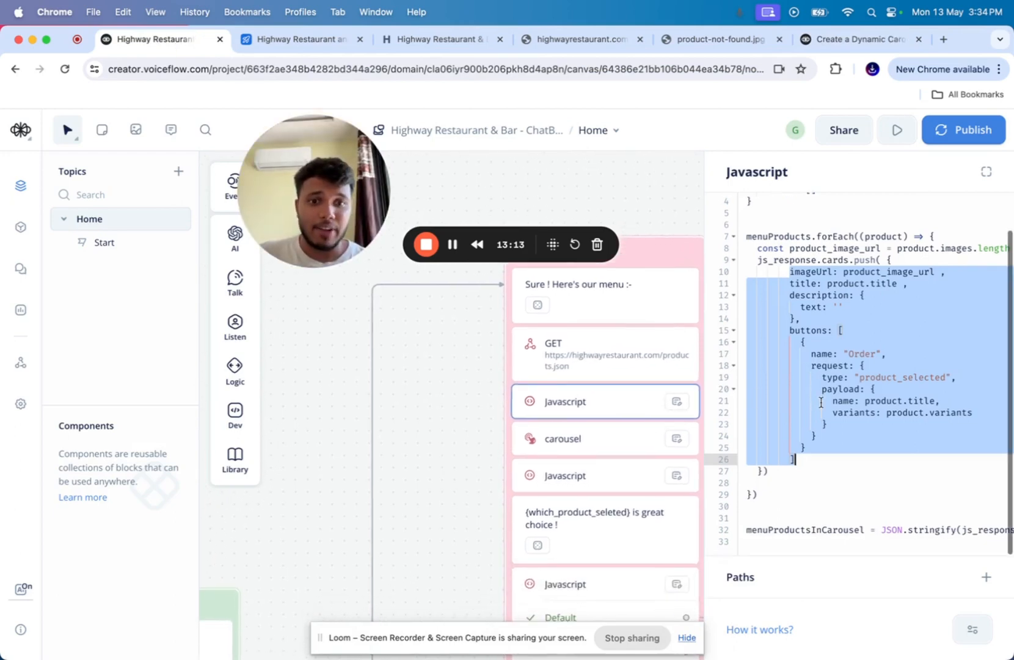
pyautogui.doubleClick(809, 529)
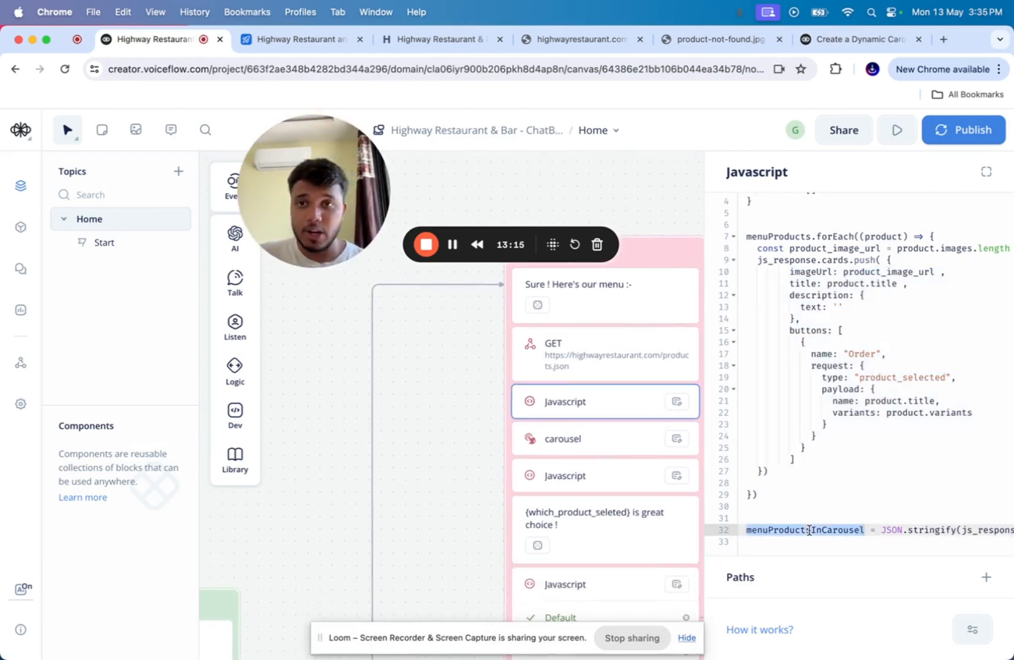
pyautogui.hscroll(2, 867, 530)
pyautogui.doubleClick(864, 529)
pyautogui.click(912, 529)
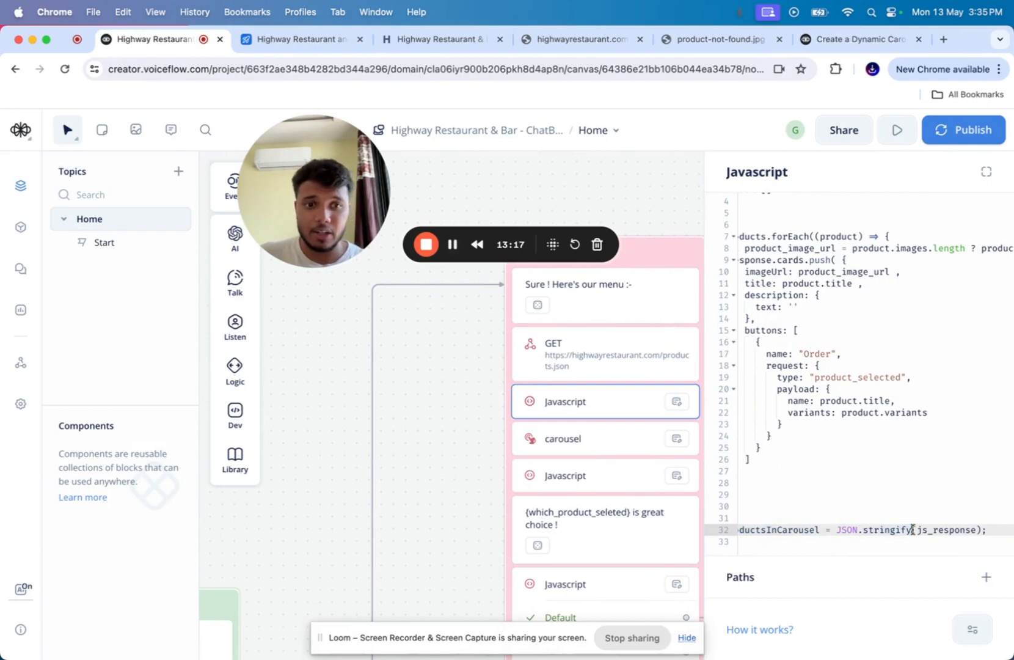
pyautogui.hscroll(-2, 853, 518)
pyautogui.doubleClick(811, 534)
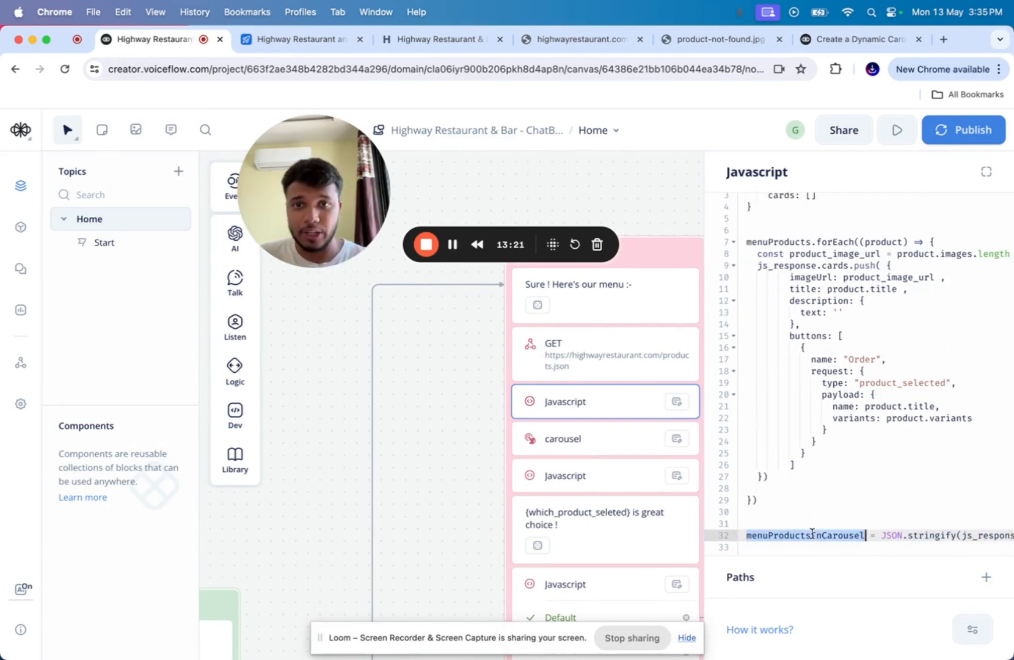
pyautogui.click(566, 439)
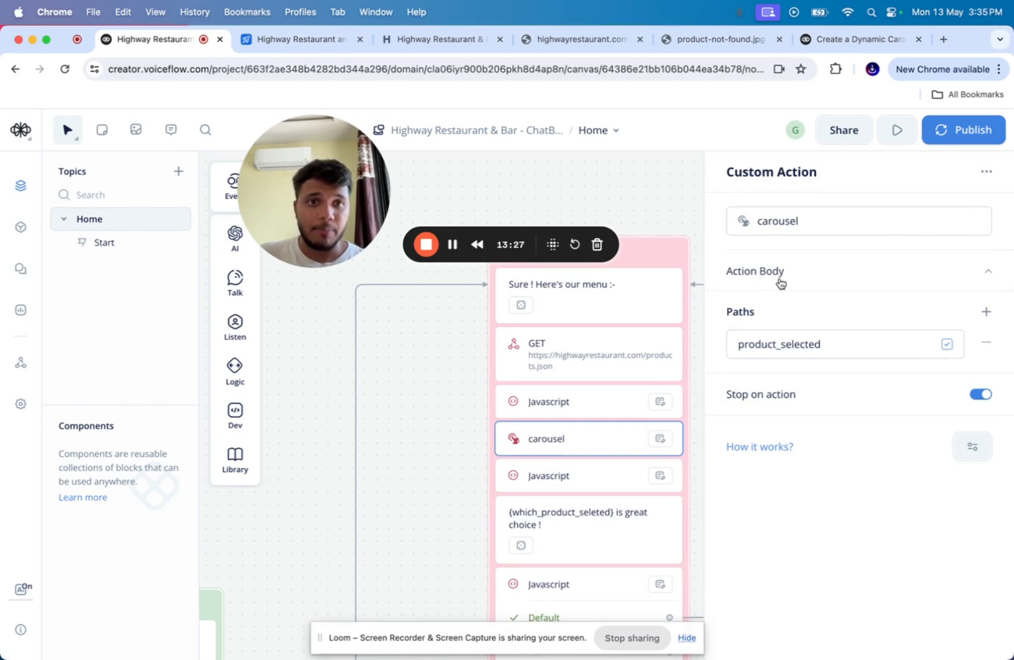
# - Check the carousel action's {menuProductsInCarousel} JSON body, then view the first Javascript step's Order button code
pyautogui.doubleClick(792, 222)
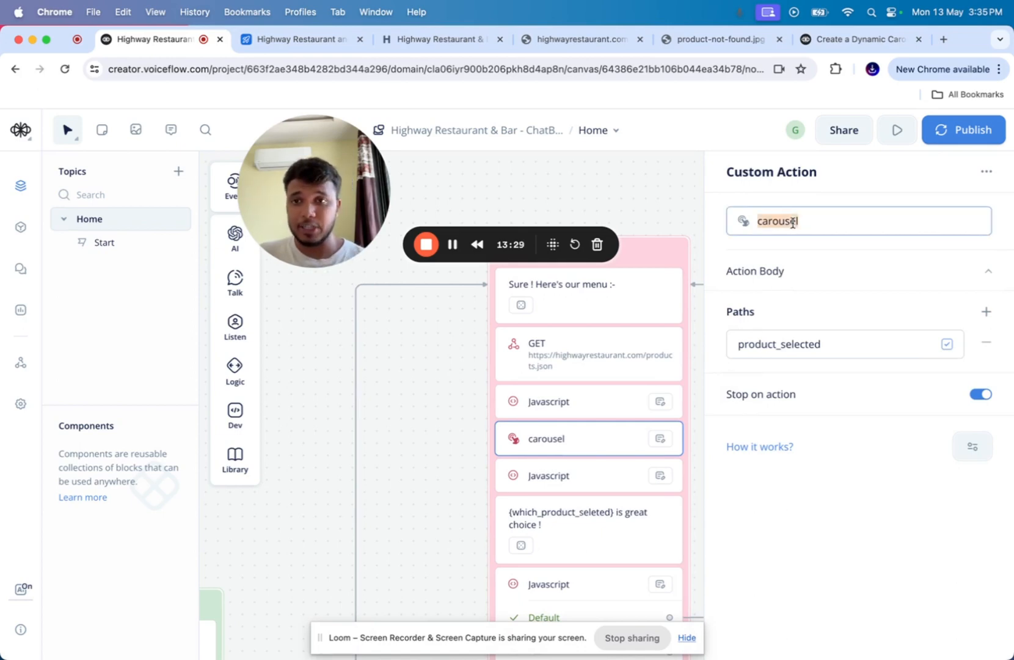
pyautogui.click(792, 281)
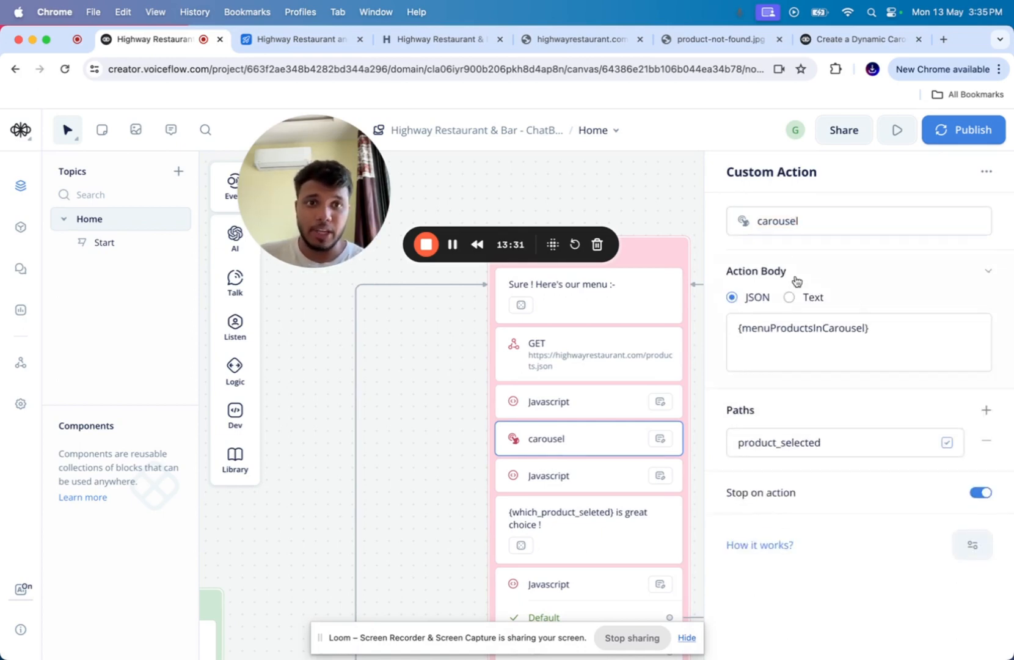
pyautogui.tripleClick(787, 326)
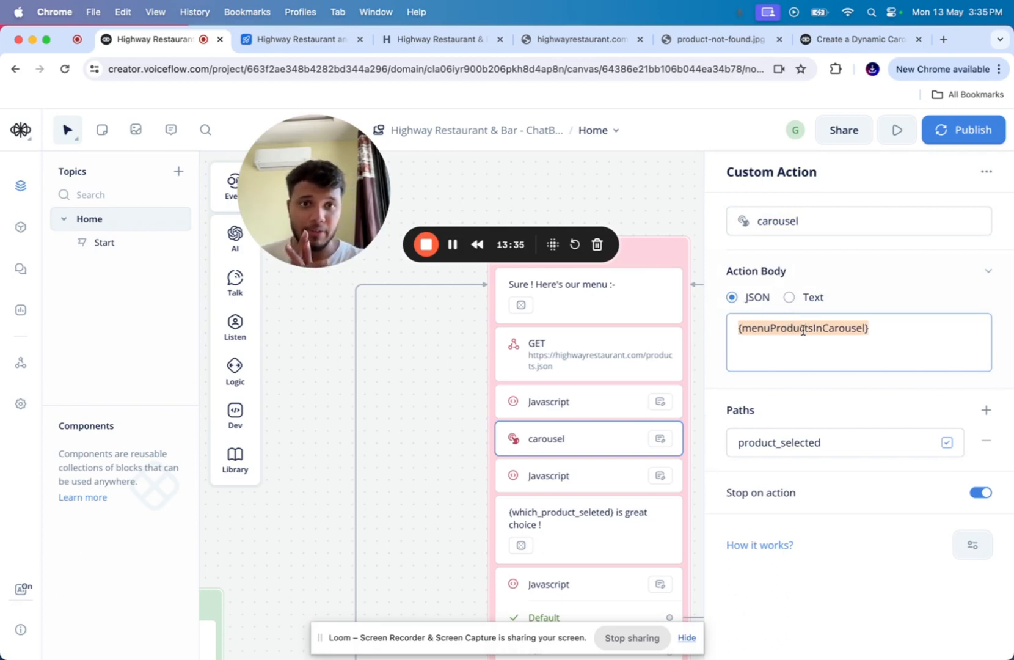
pyautogui.click(607, 402)
pyautogui.click(843, 396)
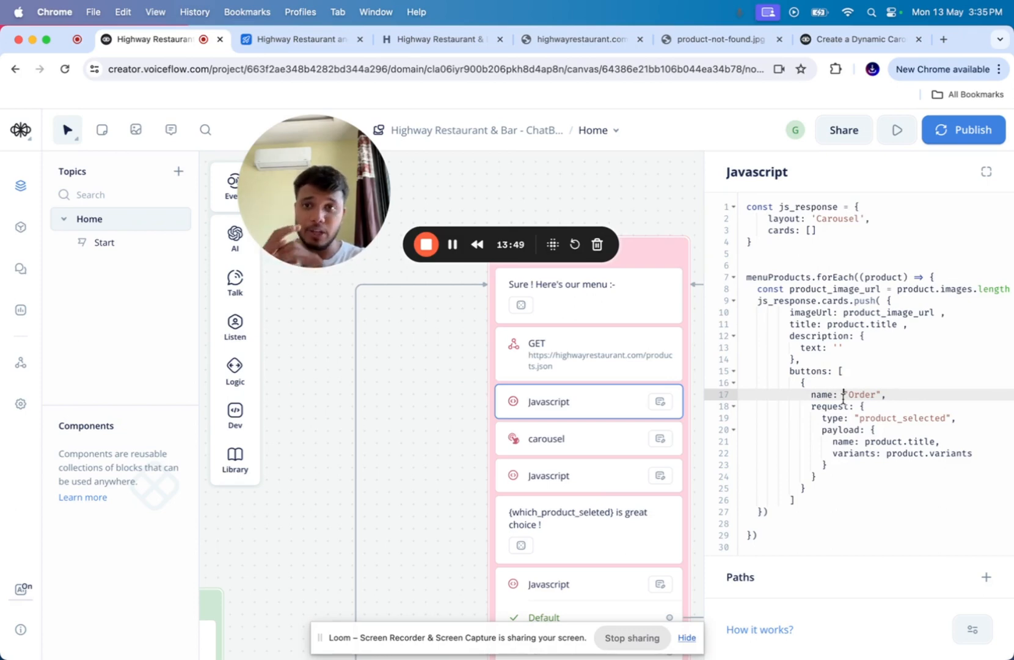
# - Inspect the code's product_selected request type and the payload's name, title and variants fields
pyautogui.doubleClick(890, 420)
pyautogui.click(873, 438)
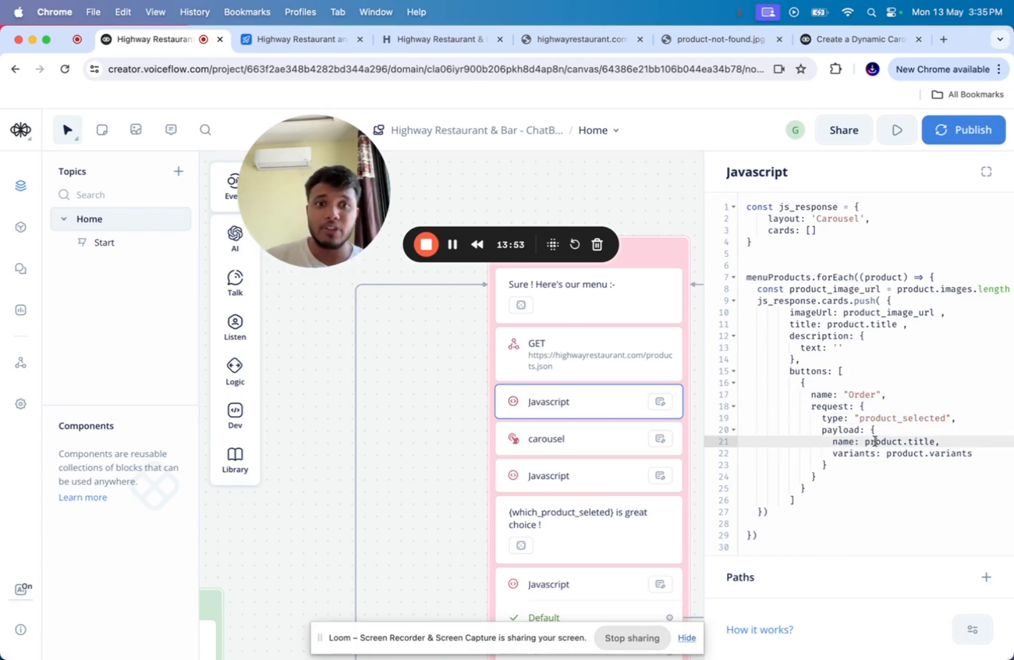
pyautogui.moveTo(871, 430); pyautogui.dragTo(863, 465)
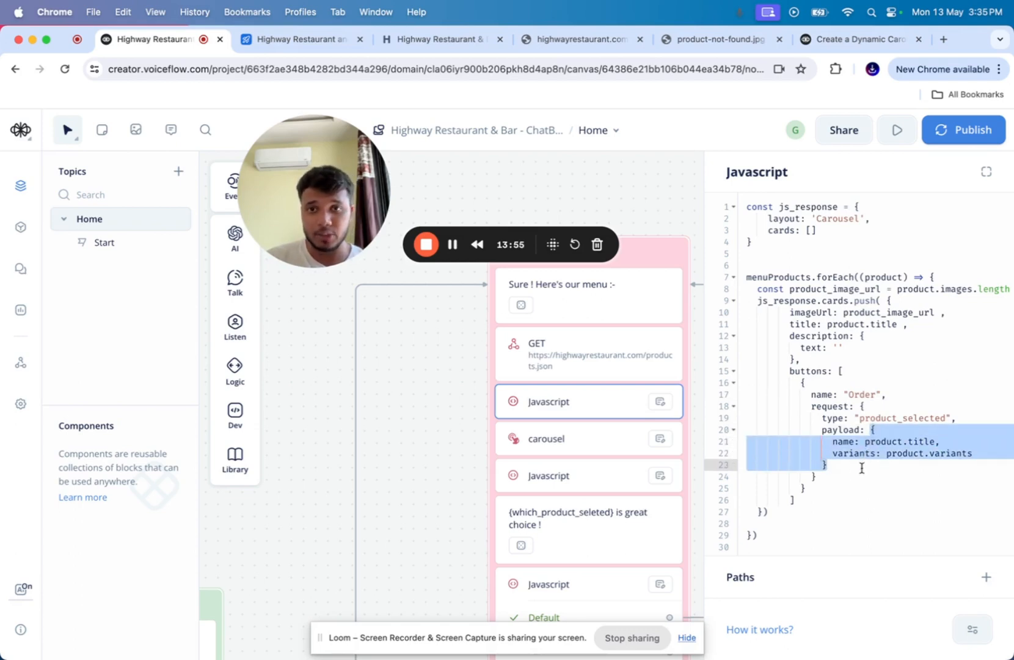
pyautogui.click(872, 430)
pyautogui.doubleClick(845, 441)
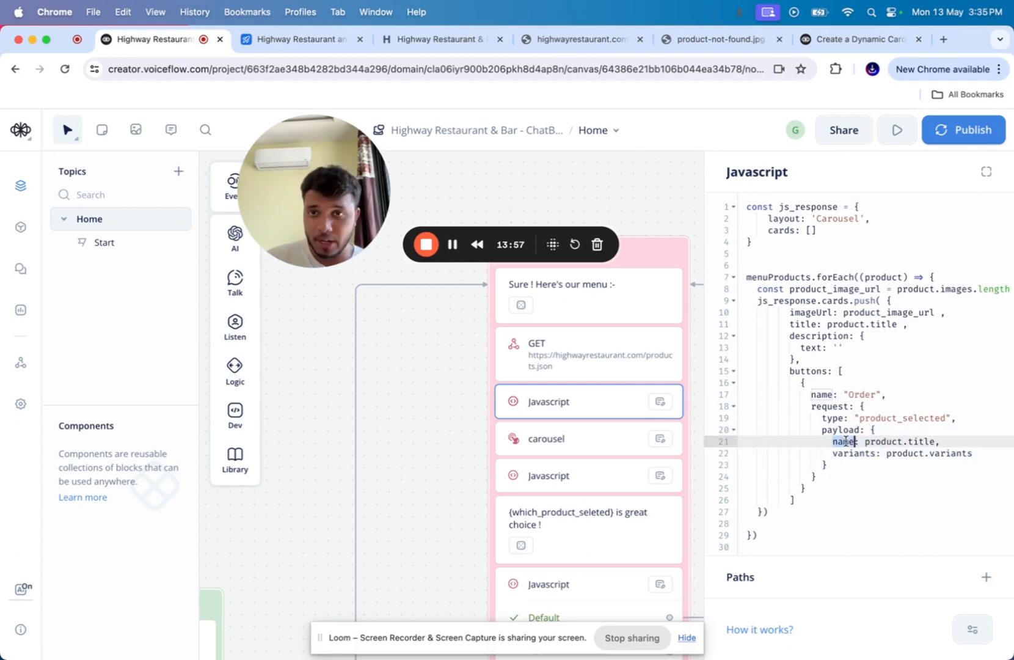
pyautogui.doubleClick(915, 441)
pyautogui.doubleClick(861, 452)
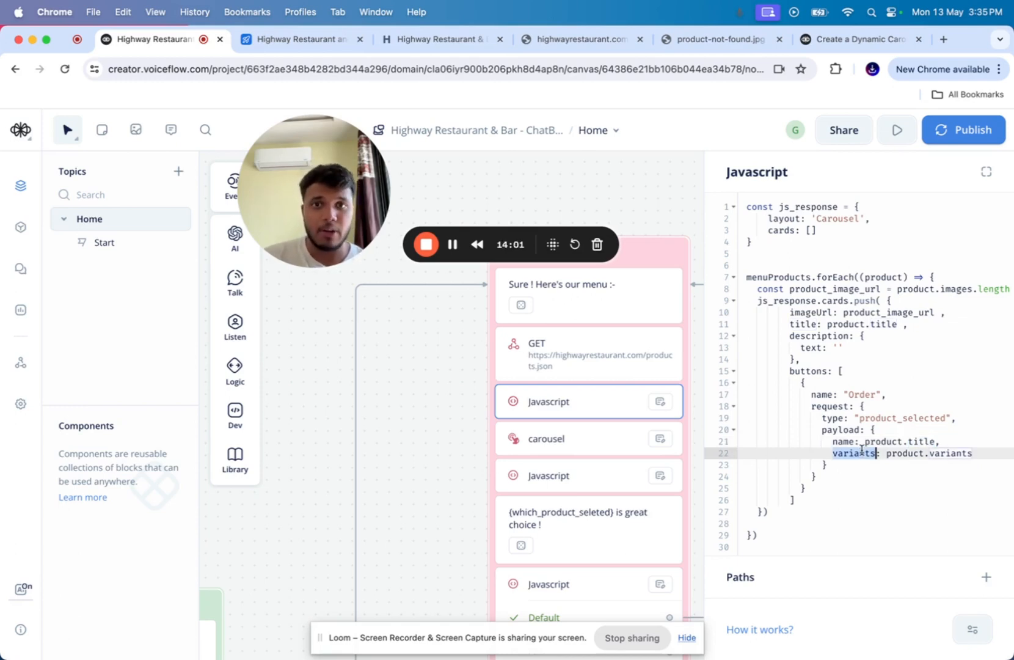
# - Compare the carousel's product_selected path with line 19's request type, ending on the carousel settings
pyautogui.click(585, 437)
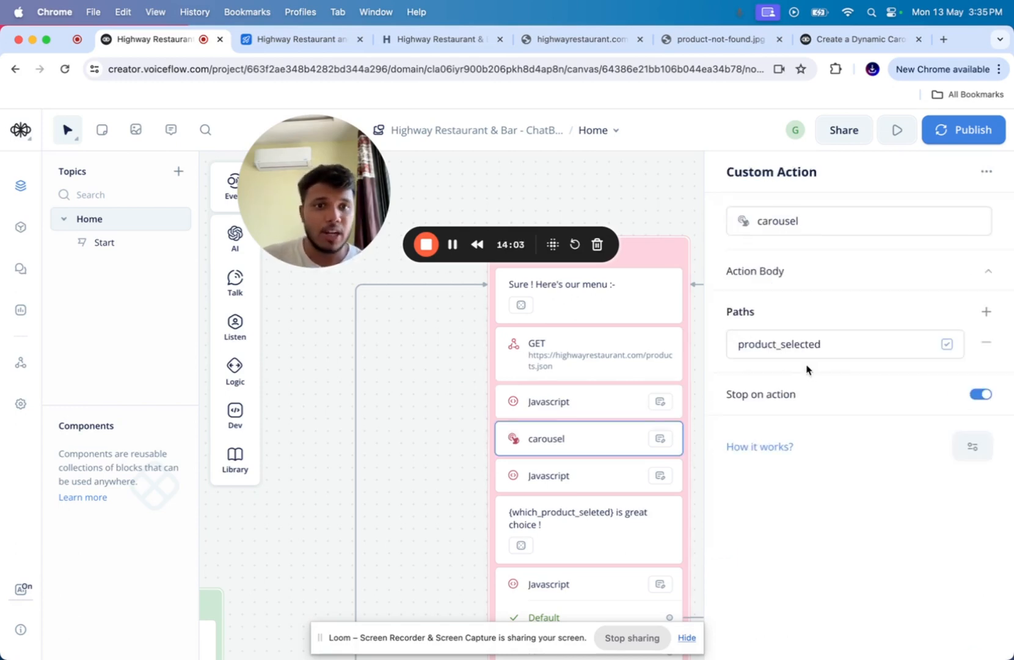
pyautogui.doubleClick(782, 345)
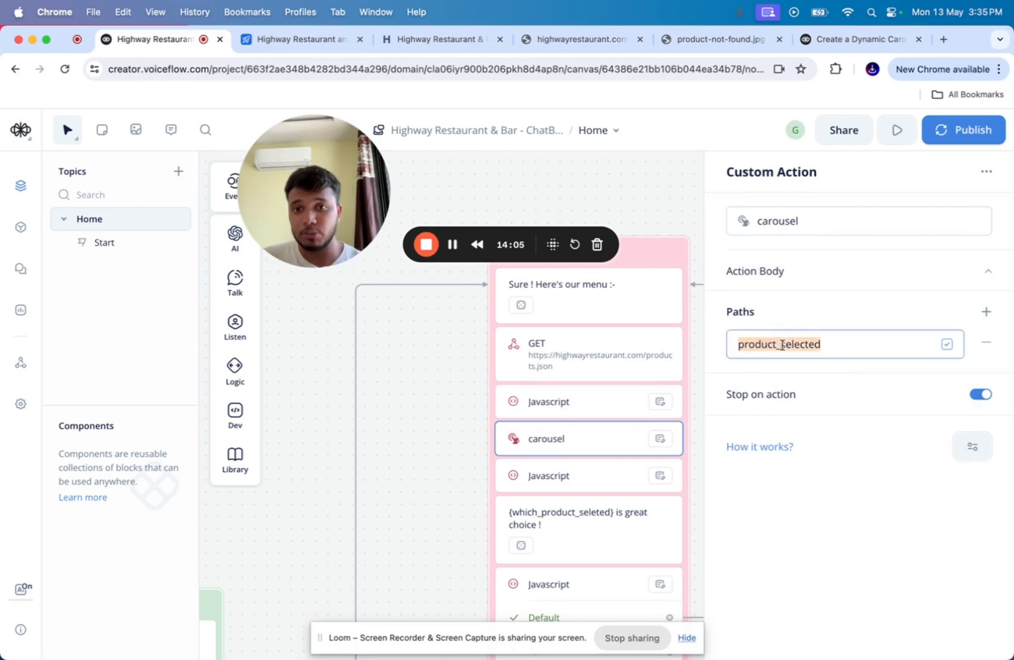
pyautogui.click(540, 403)
pyautogui.doubleClick(868, 417)
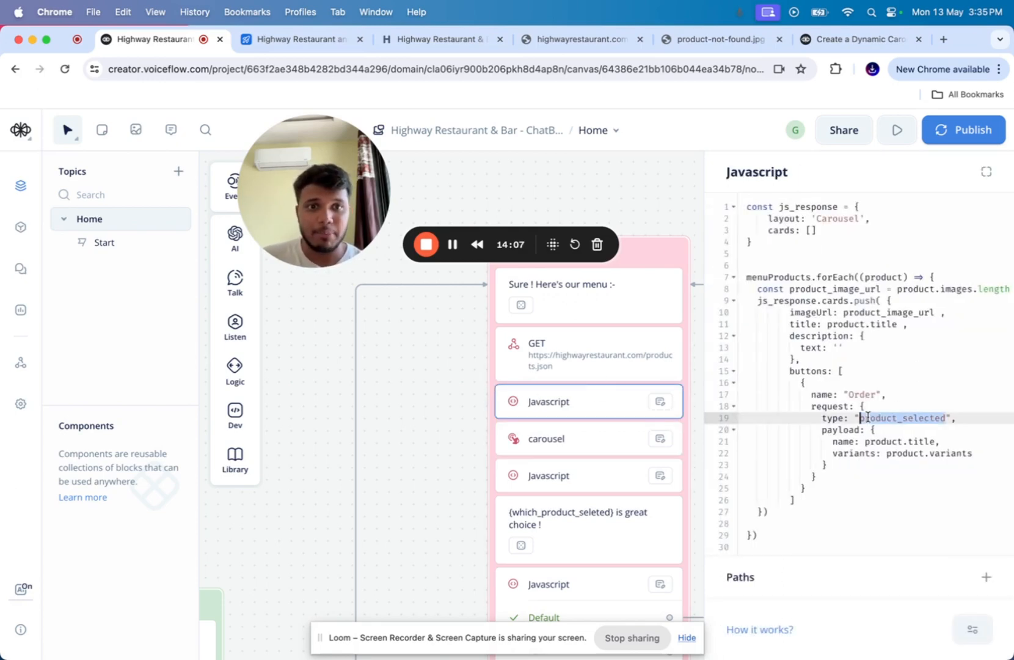
pyautogui.click(590, 440)
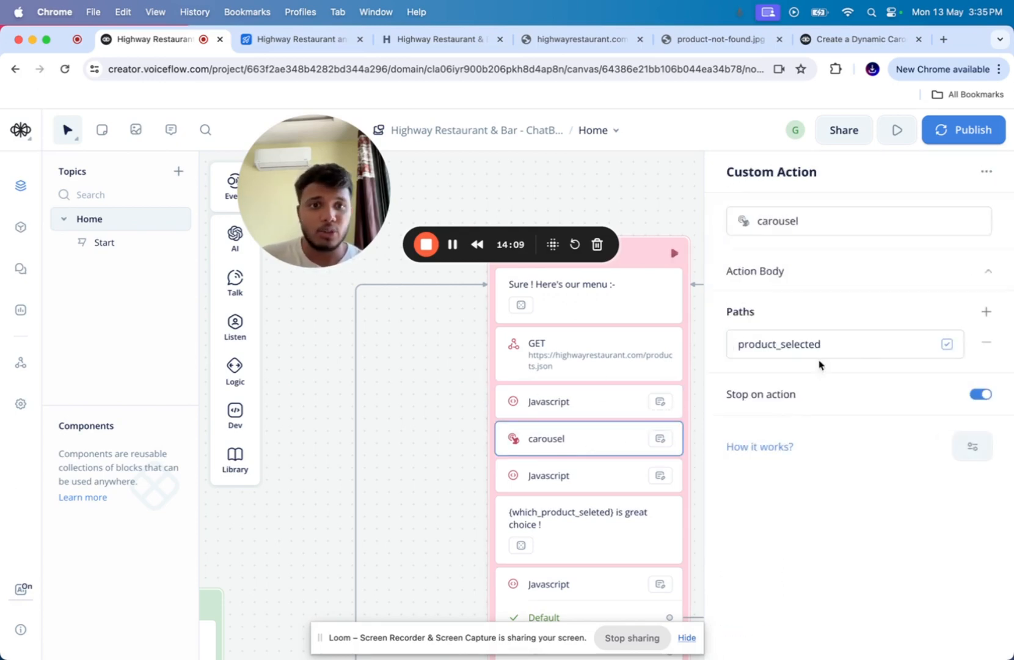
pyautogui.moveTo(787, 391)
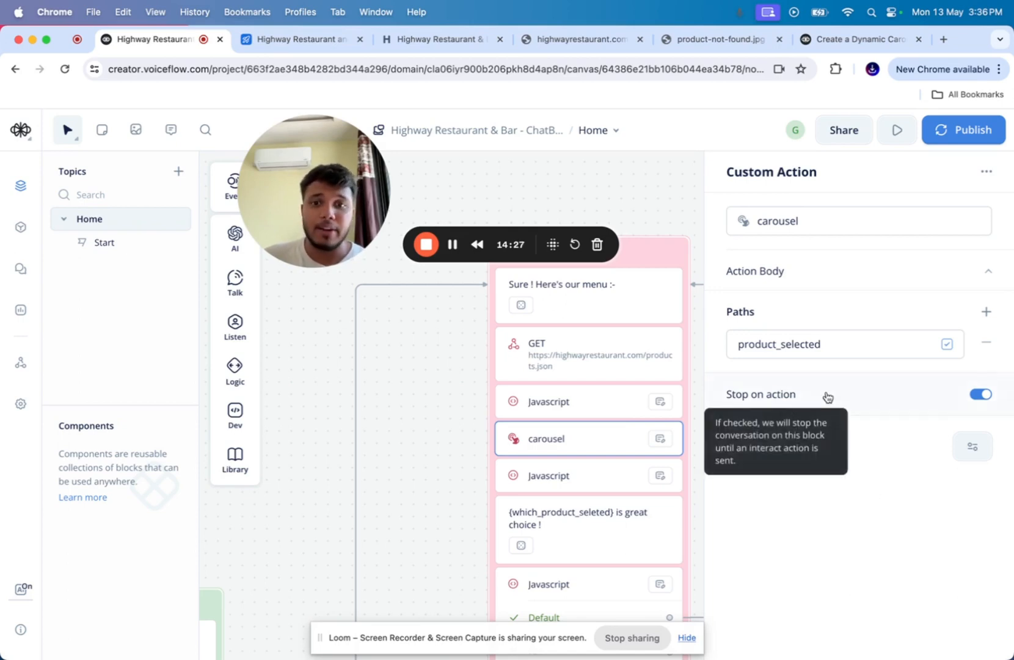
pyautogui.click(575, 477)
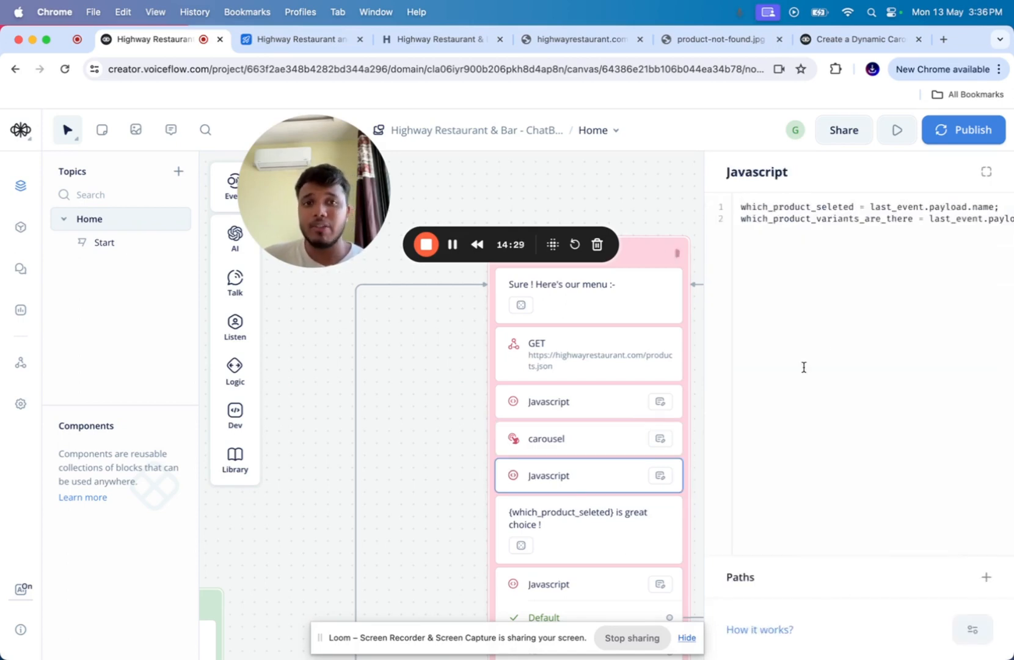
pyautogui.click(847, 275)
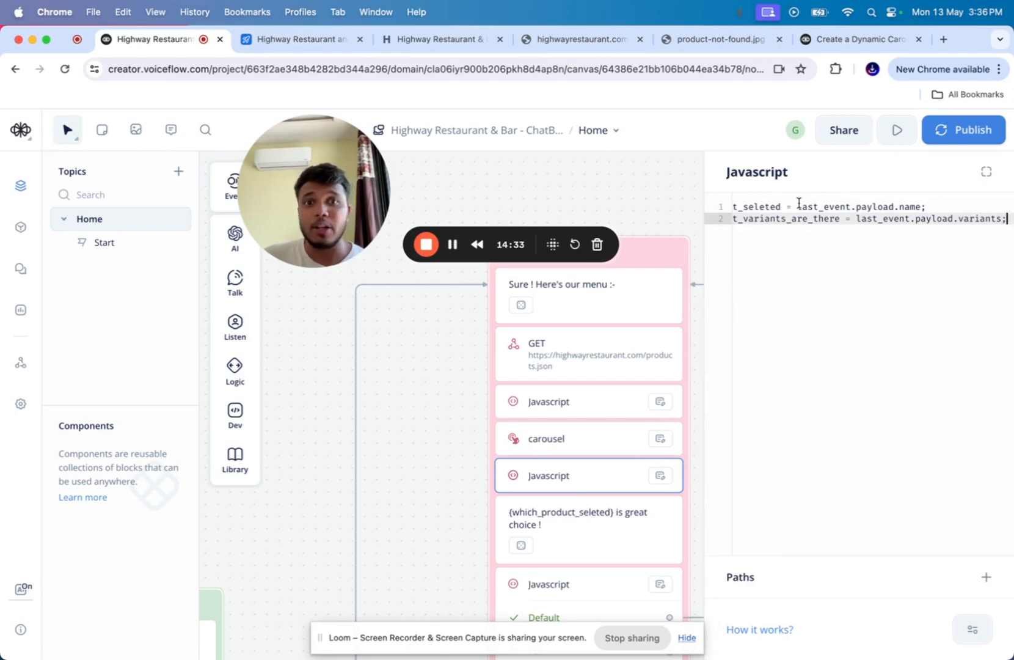
pyautogui.moveTo(798, 207); pyautogui.dragTo(910, 208)
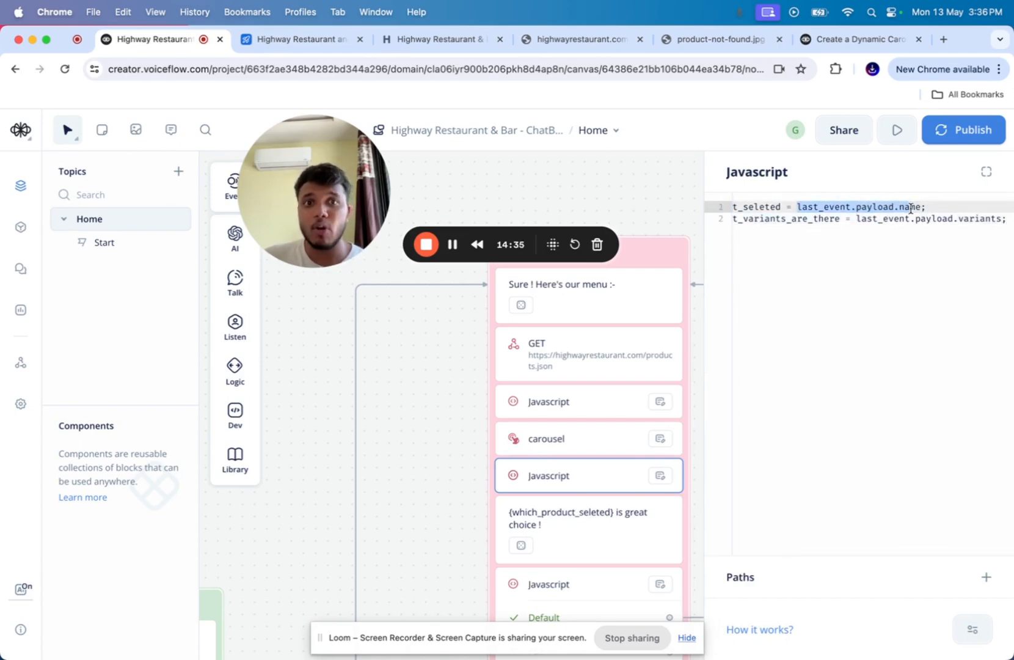
pyautogui.doubleClick(825, 208)
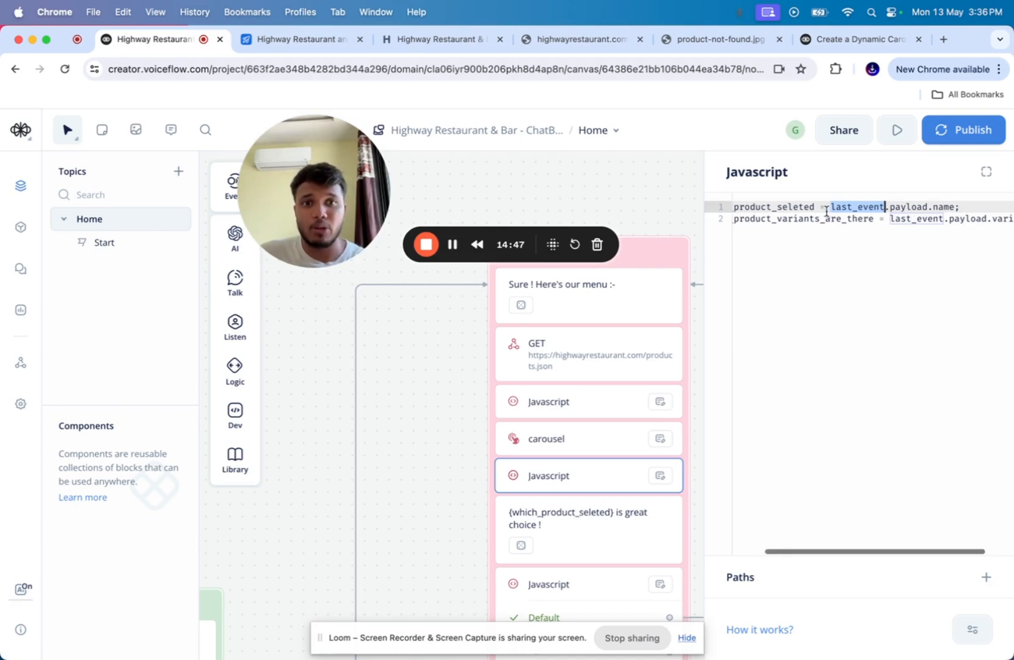
pyautogui.click(566, 408)
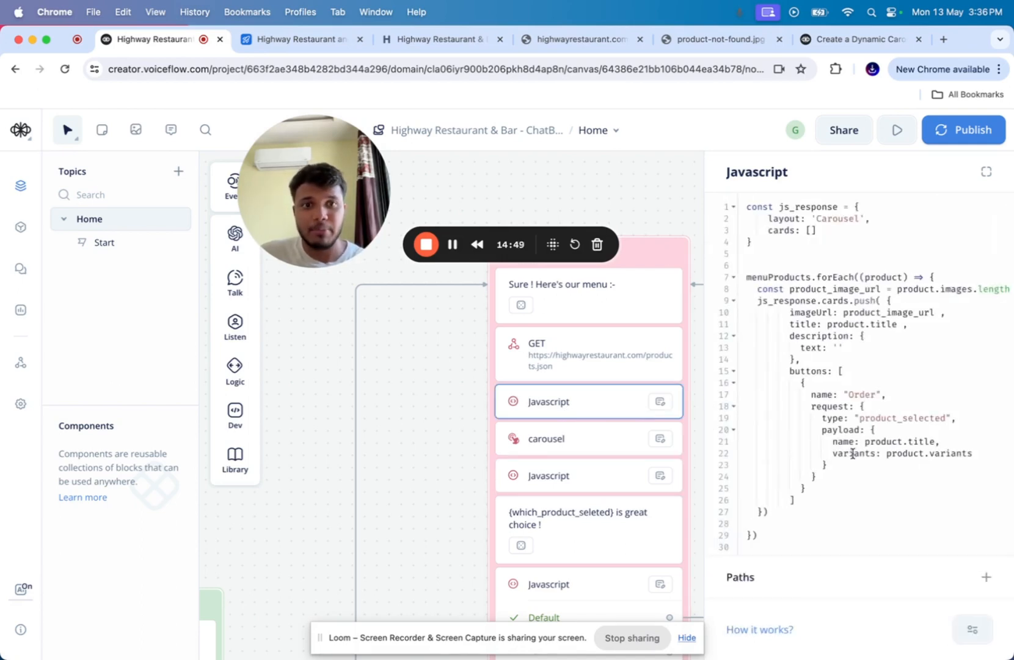
pyautogui.click(569, 475)
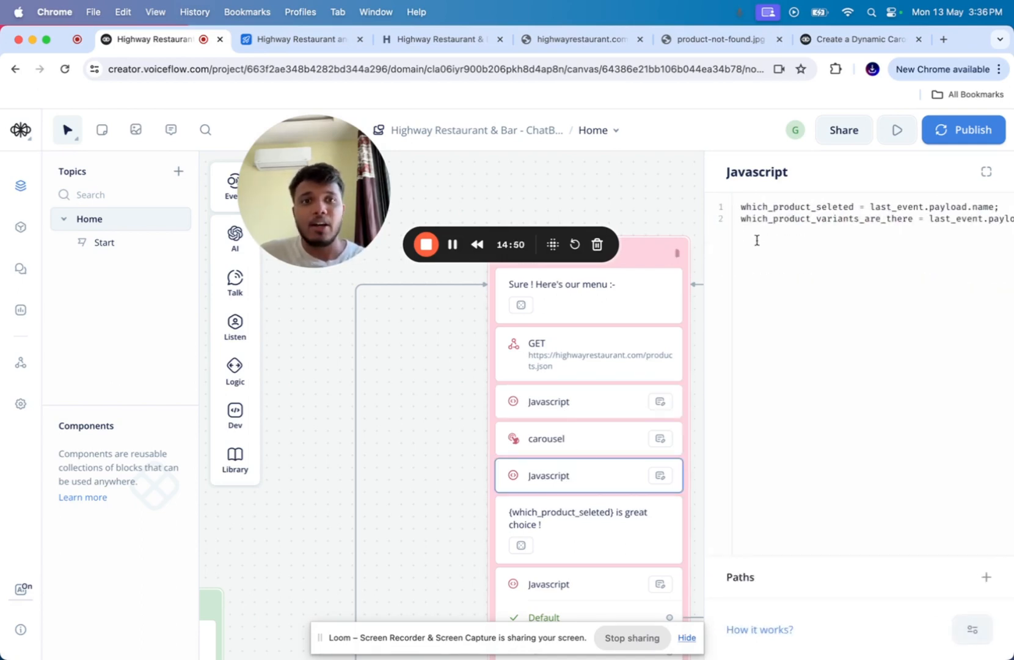
pyautogui.doubleClick(783, 218)
pyautogui.hscroll(2, 784, 218)
pyautogui.doubleClick(881, 218)
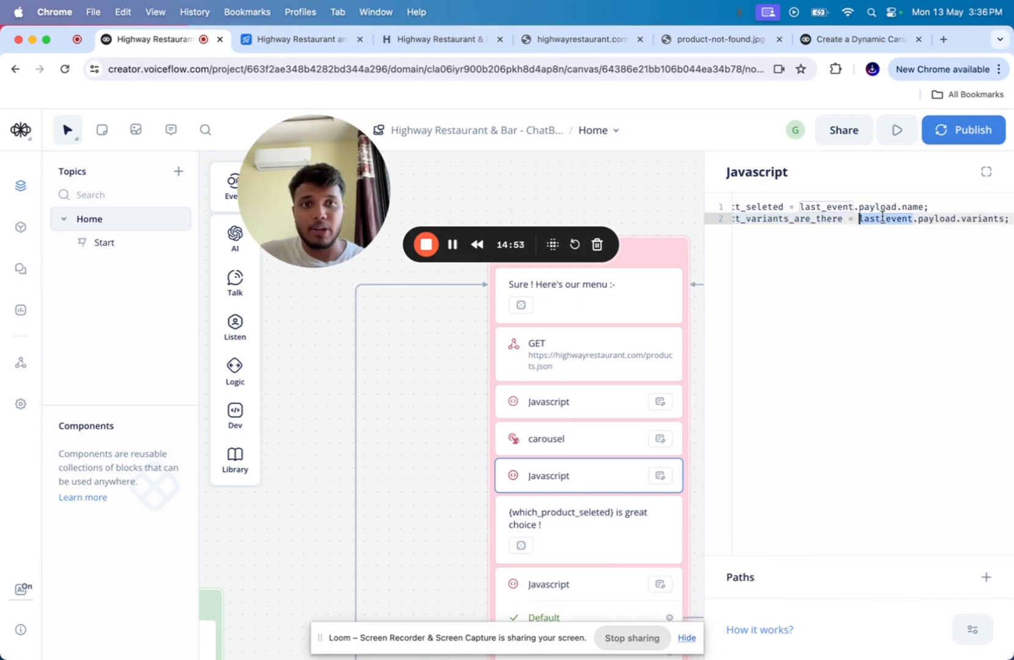
pyautogui.click(935, 251)
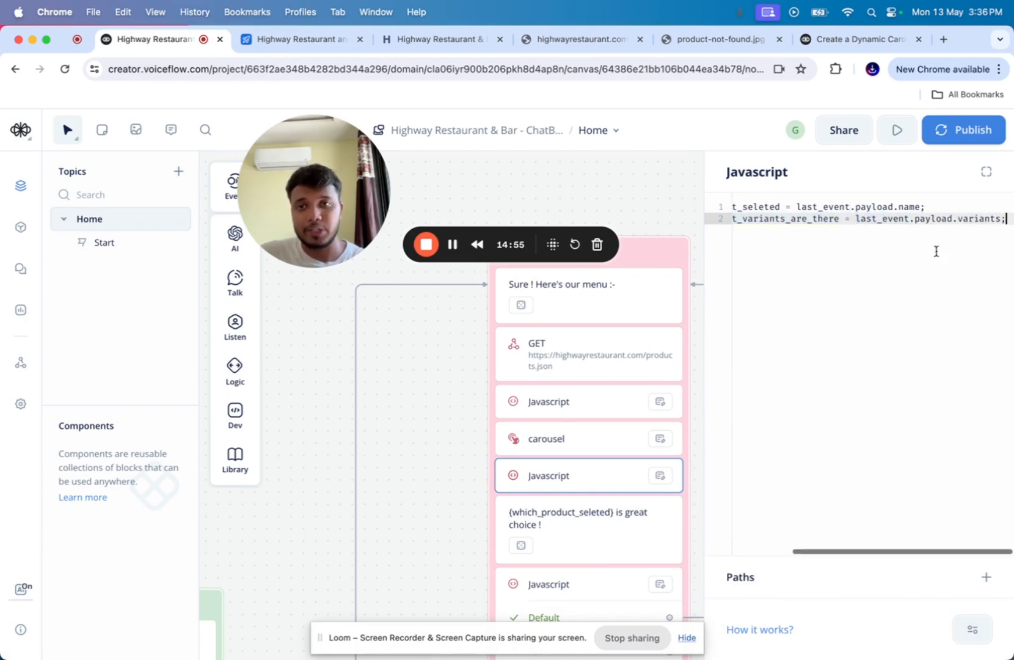
pyautogui.hscroll(-1, 935, 251)
pyautogui.hscroll(-1, 936, 251)
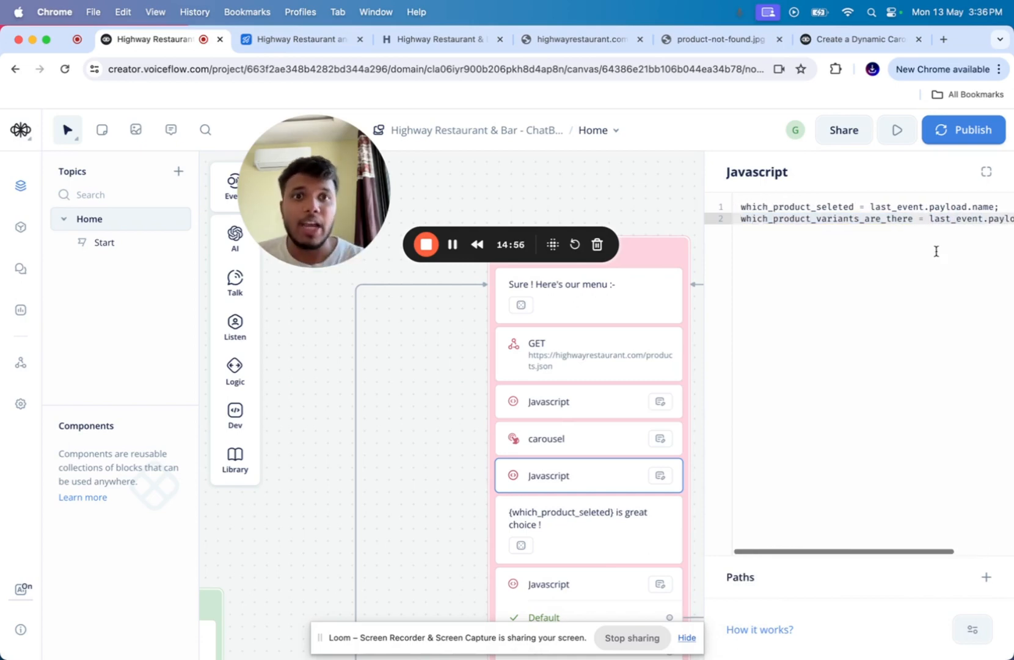
pyautogui.doubleClick(808, 206)
pyautogui.doubleClick(792, 218)
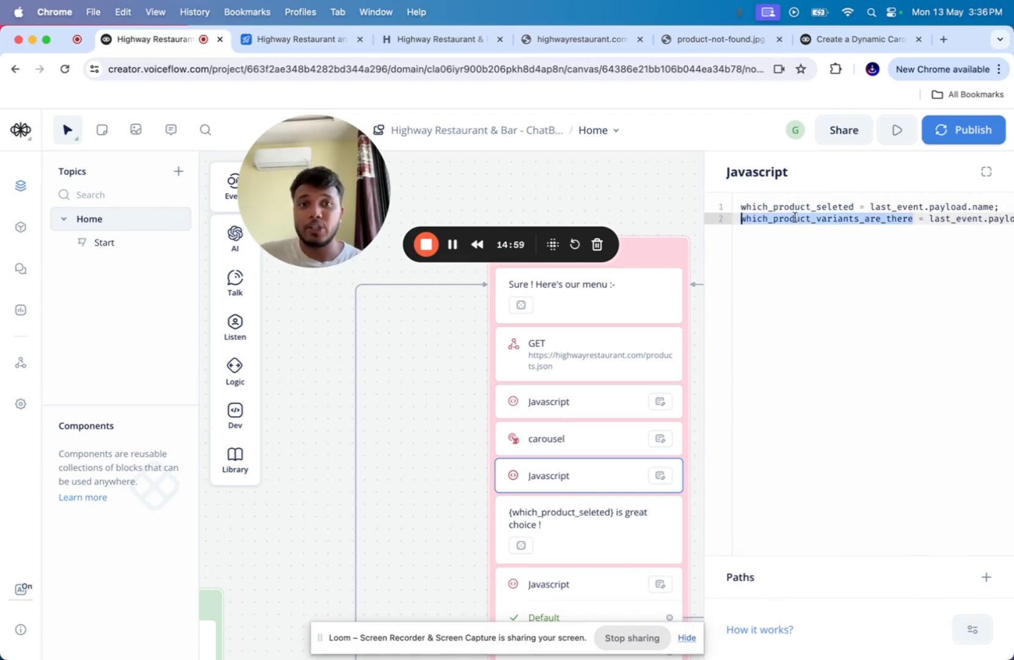
pyautogui.press('Up')
pyautogui.doubleClick(788, 218)
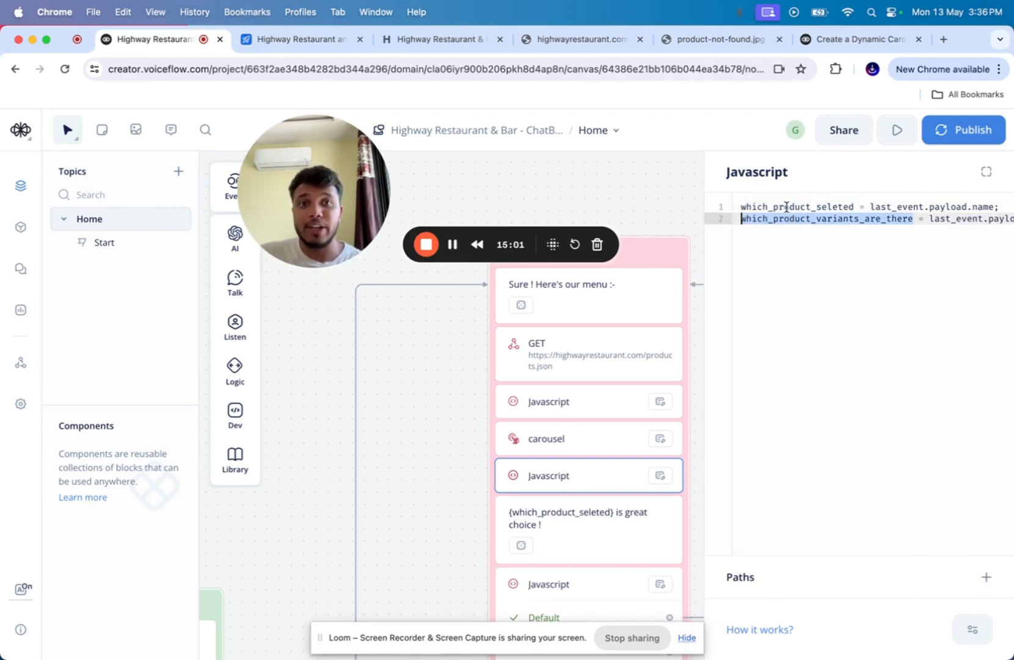
pyautogui.press('Up')
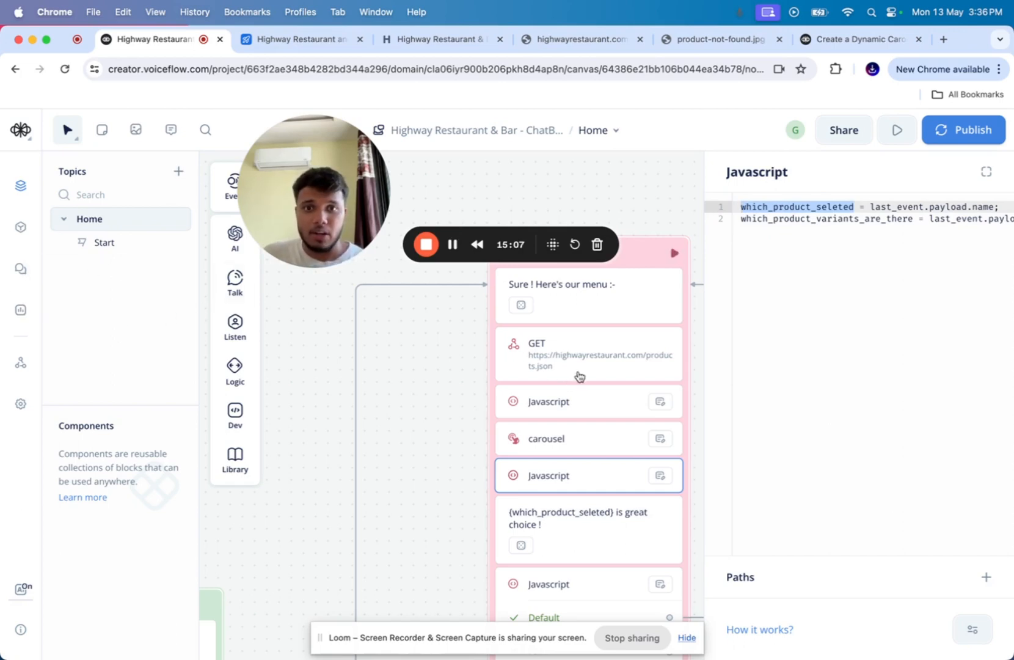
pyautogui.click(565, 406)
# - Add {newVariable} to the end of the first 'Sure ! Here's our menu :-' variant
pyautogui.click(877, 254)
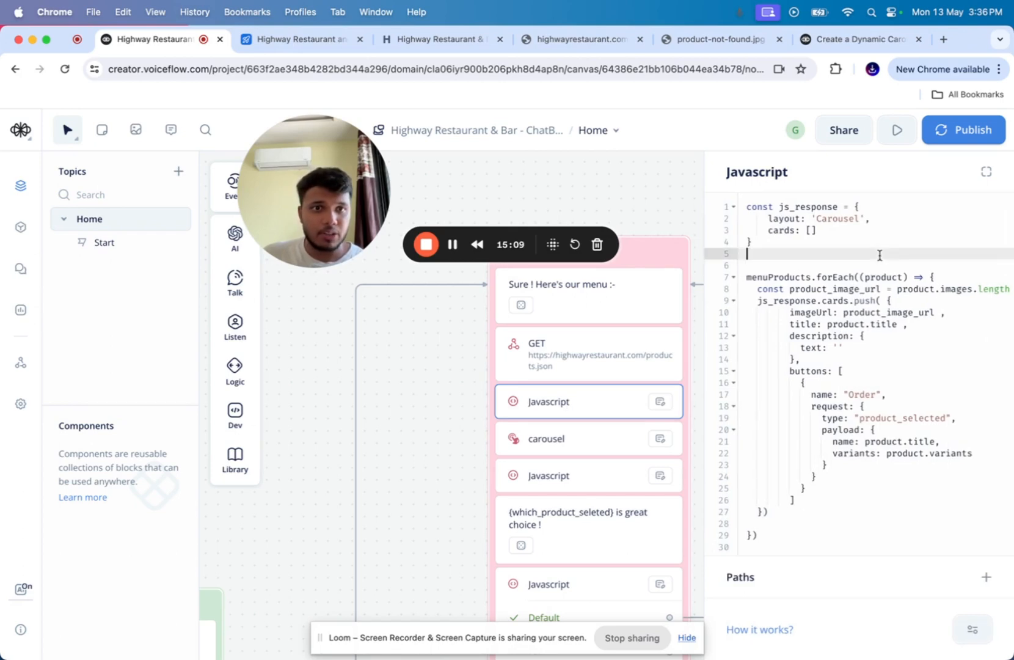
pyautogui.click(538, 481)
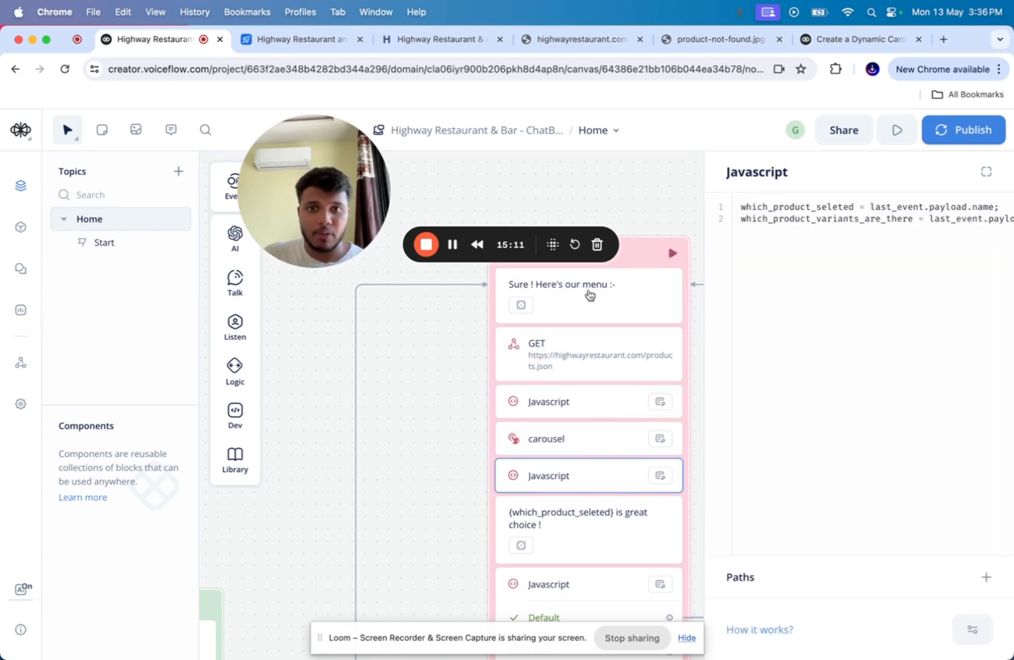
pyautogui.click(590, 286)
pyautogui.click(906, 250)
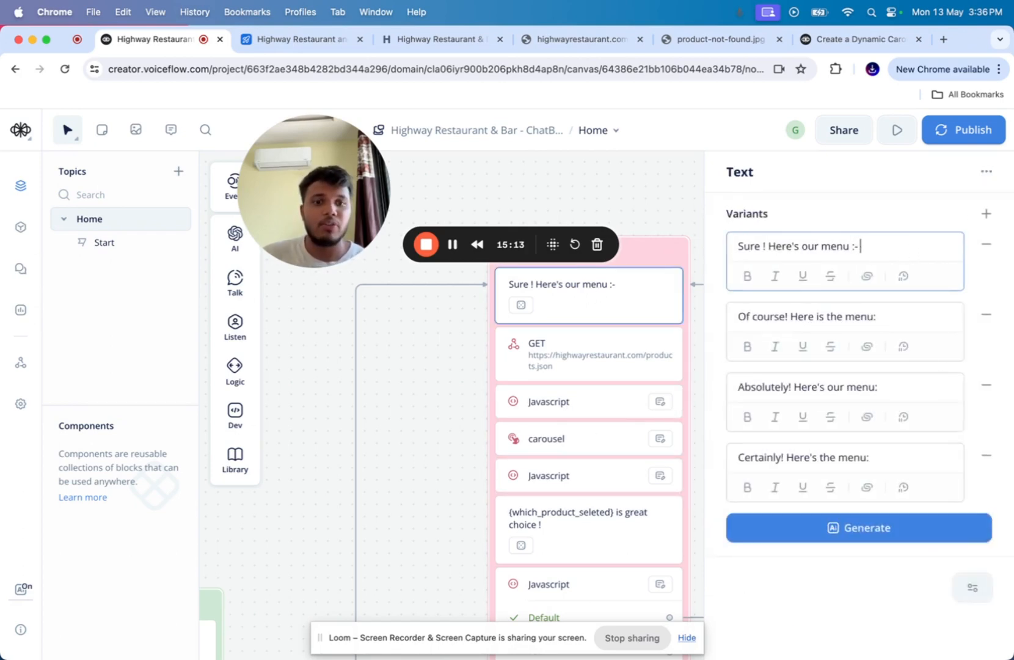
pyautogui.write('{')
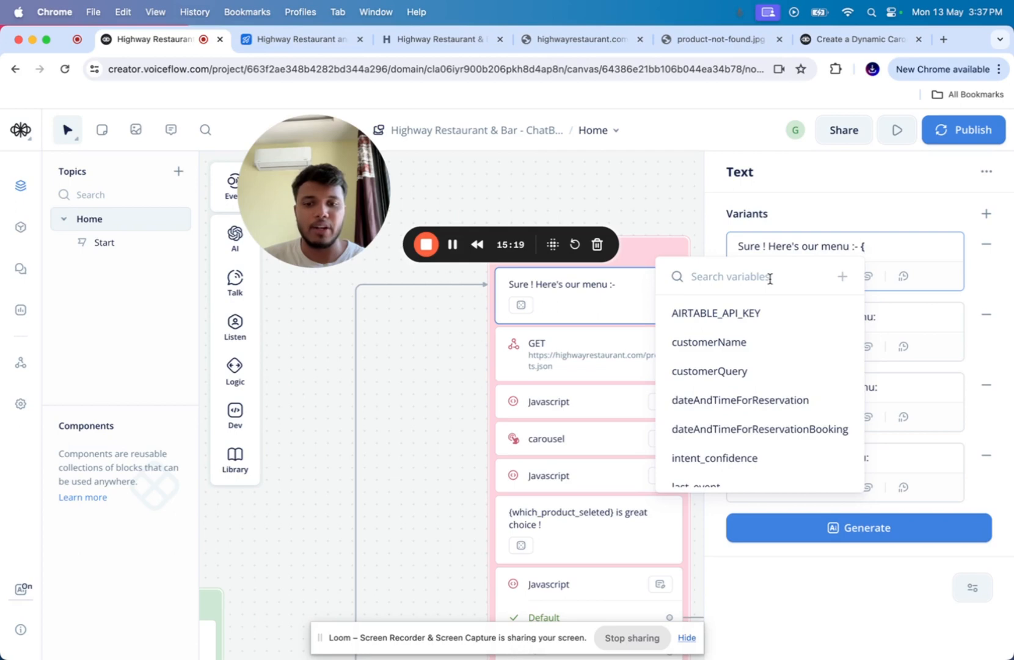
pyautogui.write('newVaria')
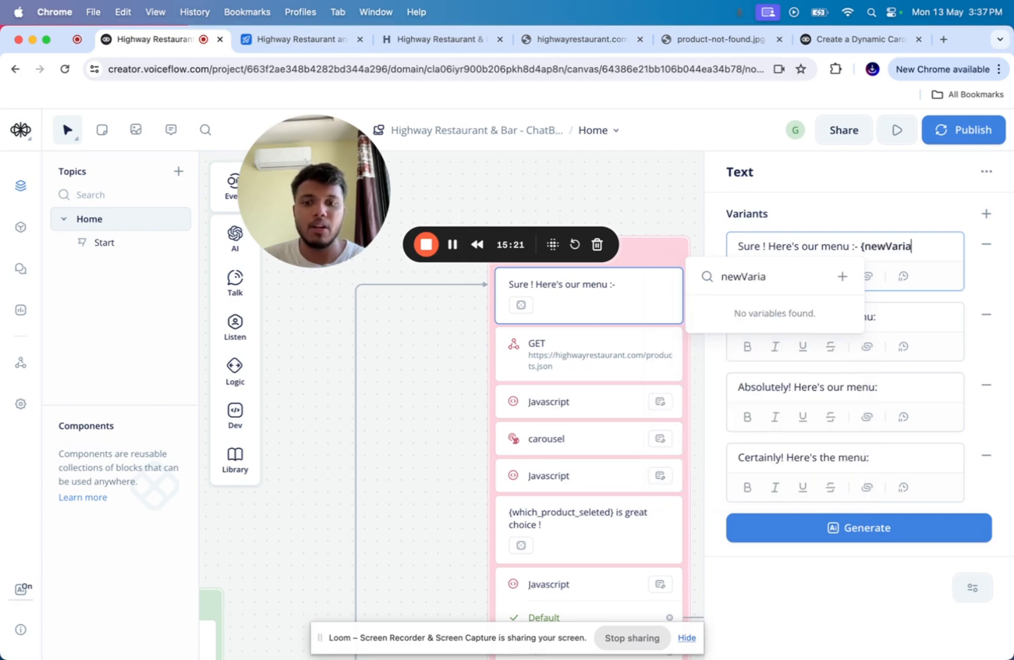
pyautogui.write('ble}')
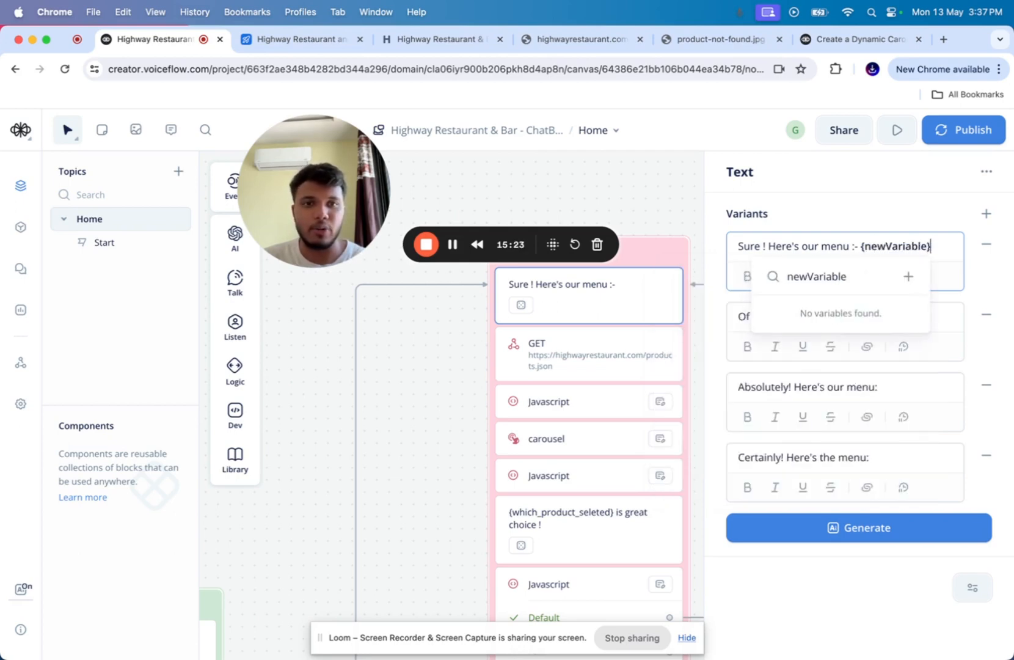
# - Start creating newVariable with its name pasted as the description, then cancel
pyautogui.click(908, 276)
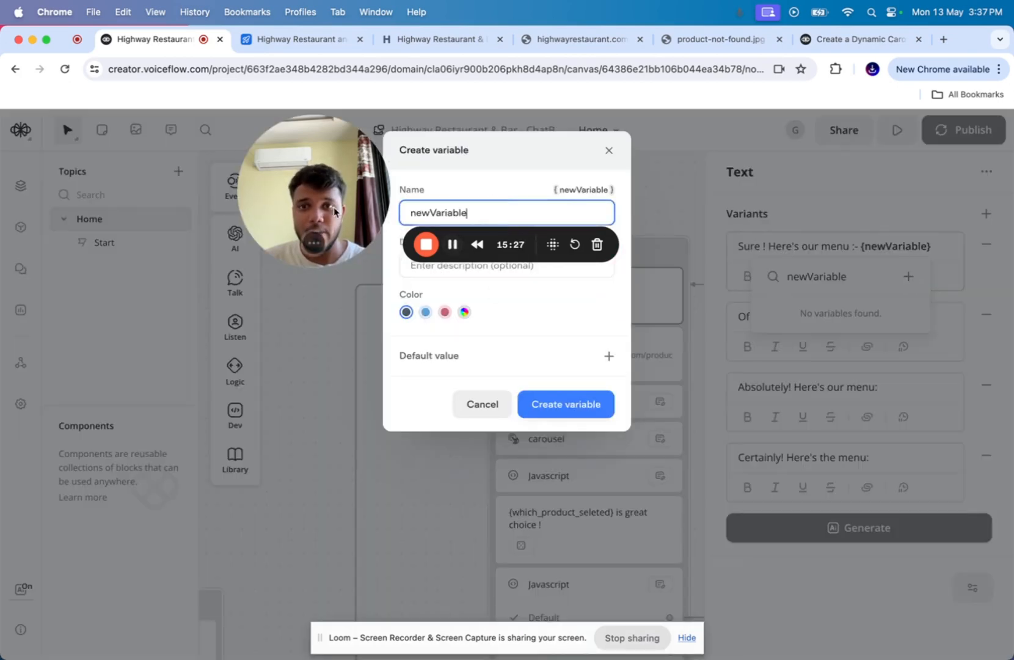
pyautogui.moveTo(334, 212); pyautogui.dragTo(232, 338)
pyautogui.doubleClick(435, 214)
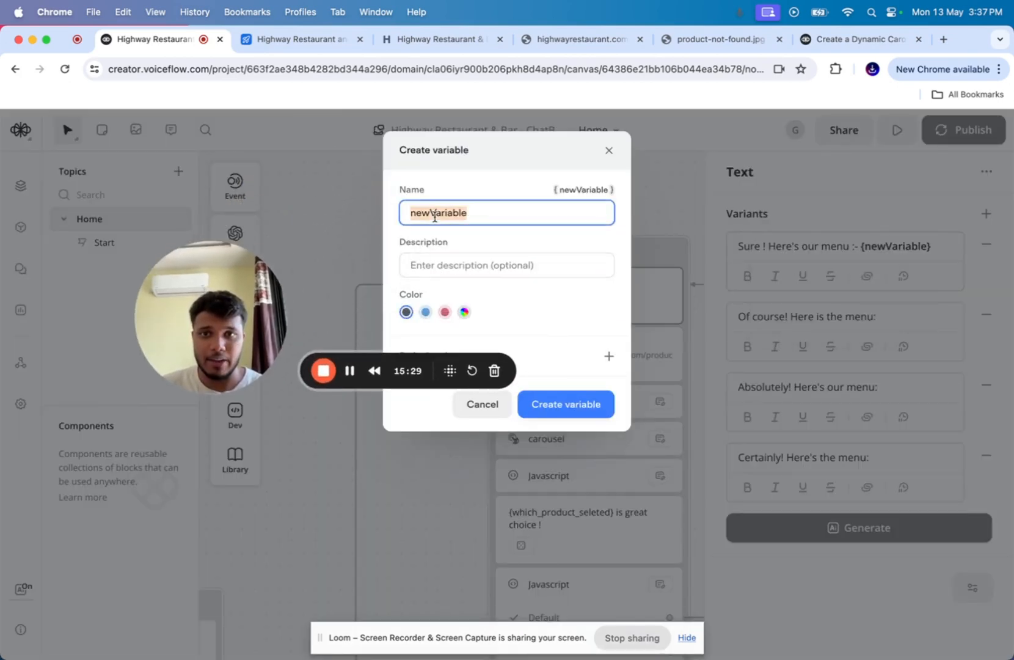
pyautogui.press('cmd+c')
pyautogui.click(446, 261)
pyautogui.press('cmd+v')
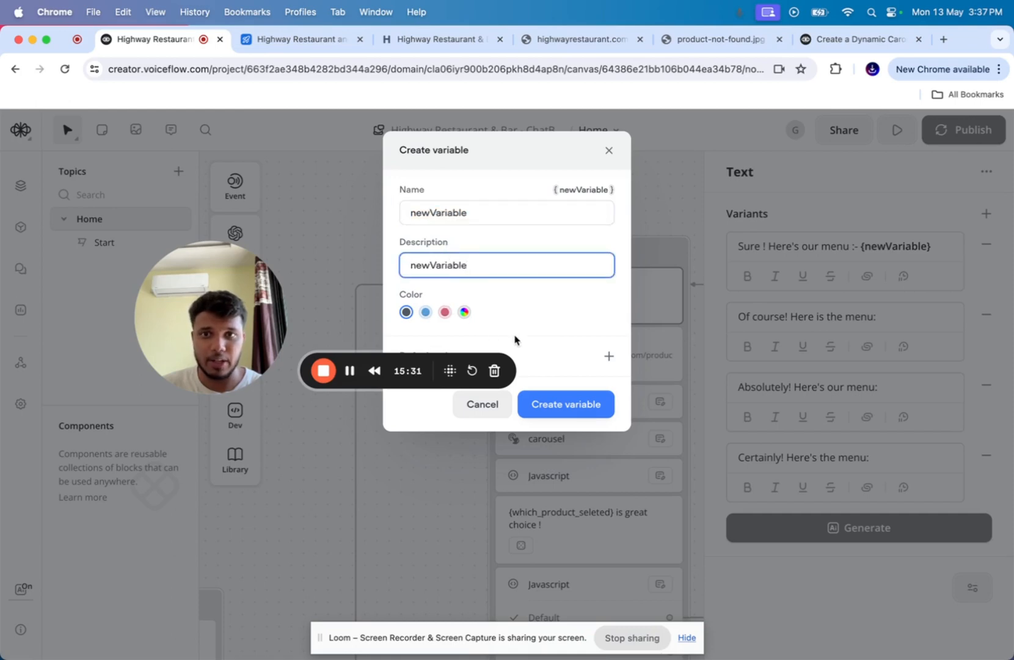
pyautogui.click(607, 151)
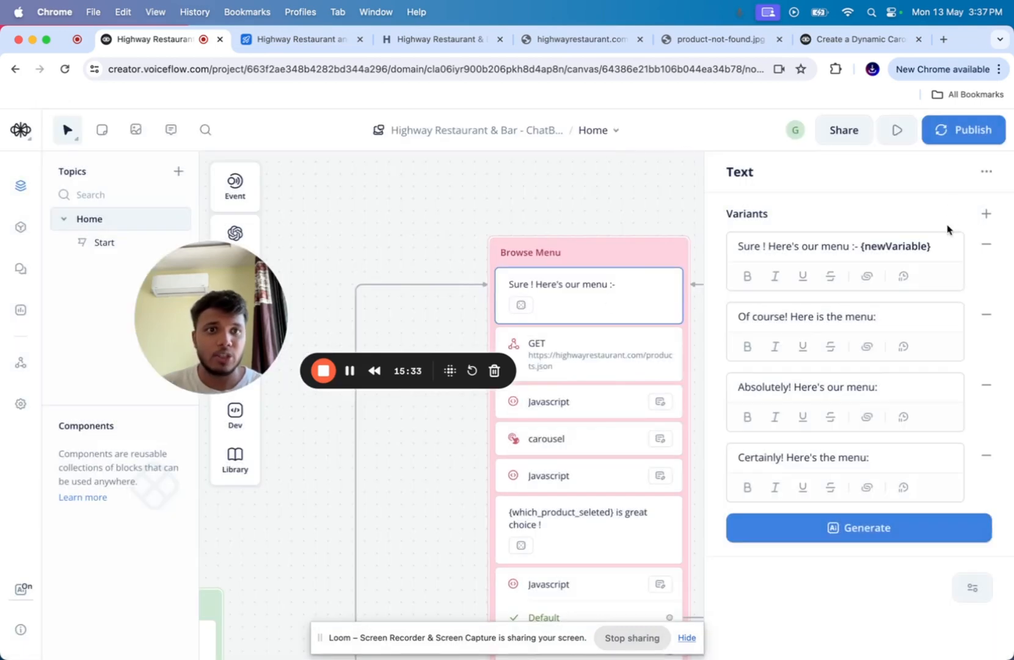
# - Delete the {newVariable} reference so the greeting's wording is unchanged
pyautogui.click(936, 243)
pyautogui.press('BackSpace')
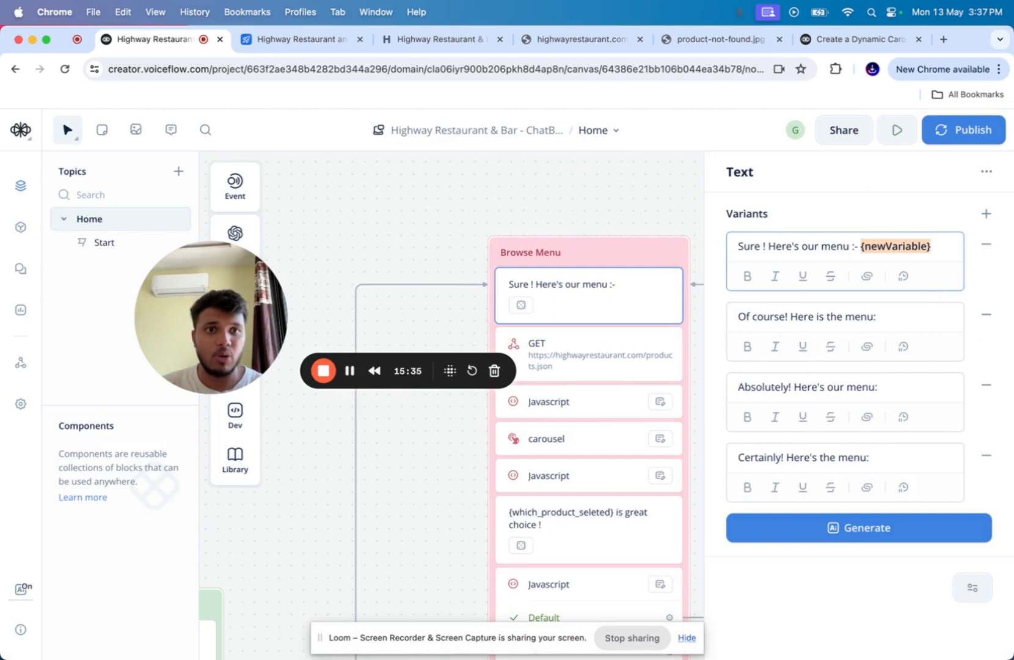
pyautogui.press('BackSpace')
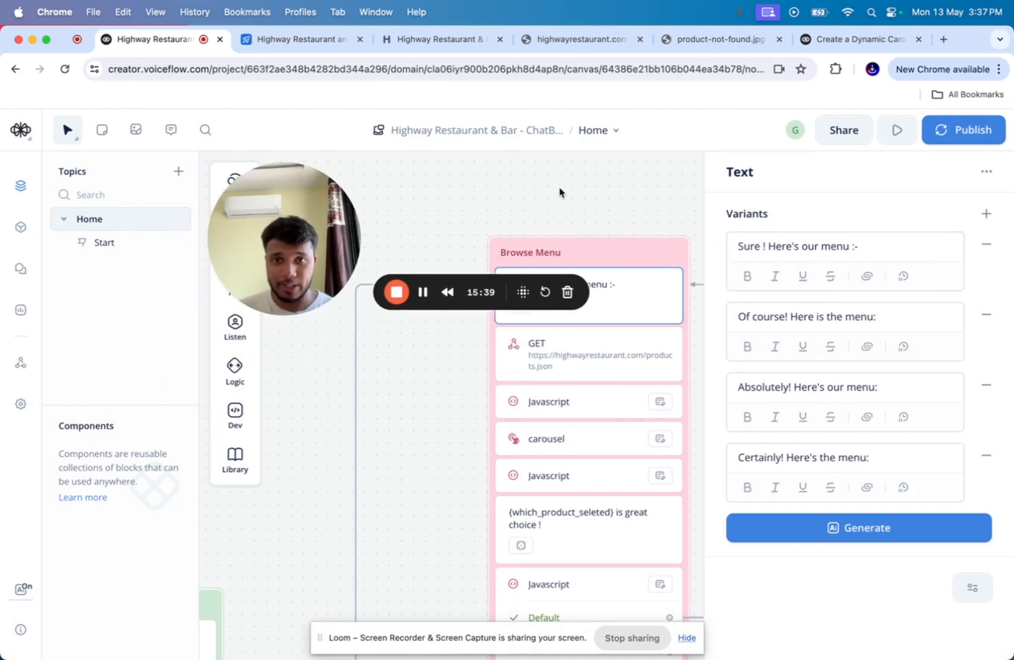
# - Review which_product_seleted and which_product_variants_are_there in the post-carousel Javascript code
pyautogui.click(601, 195)
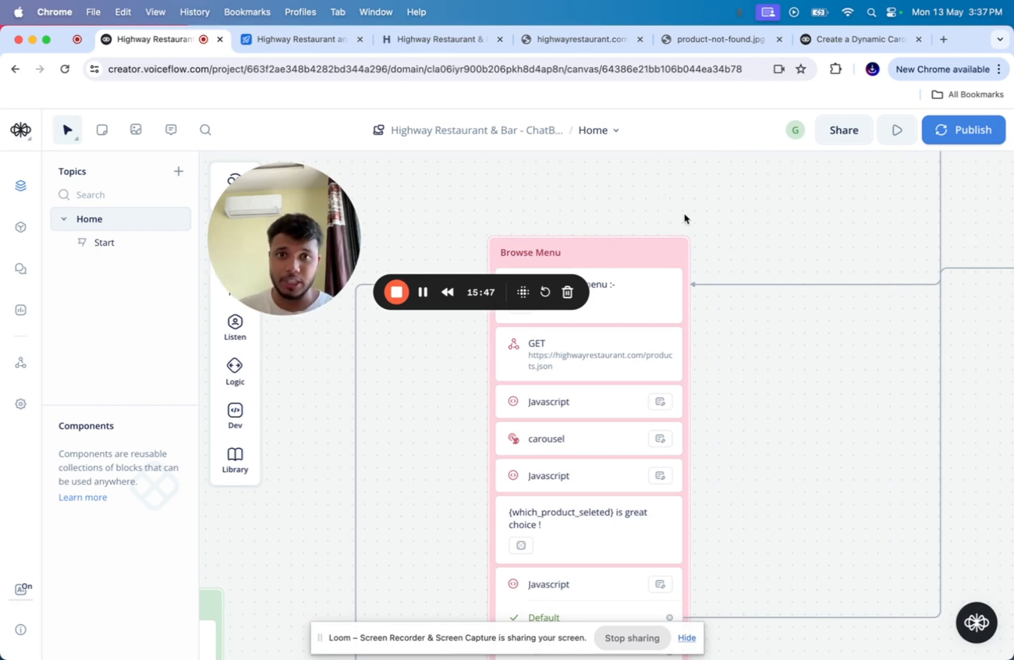
pyautogui.scroll(-1, 599, 483)
pyautogui.click(589, 469)
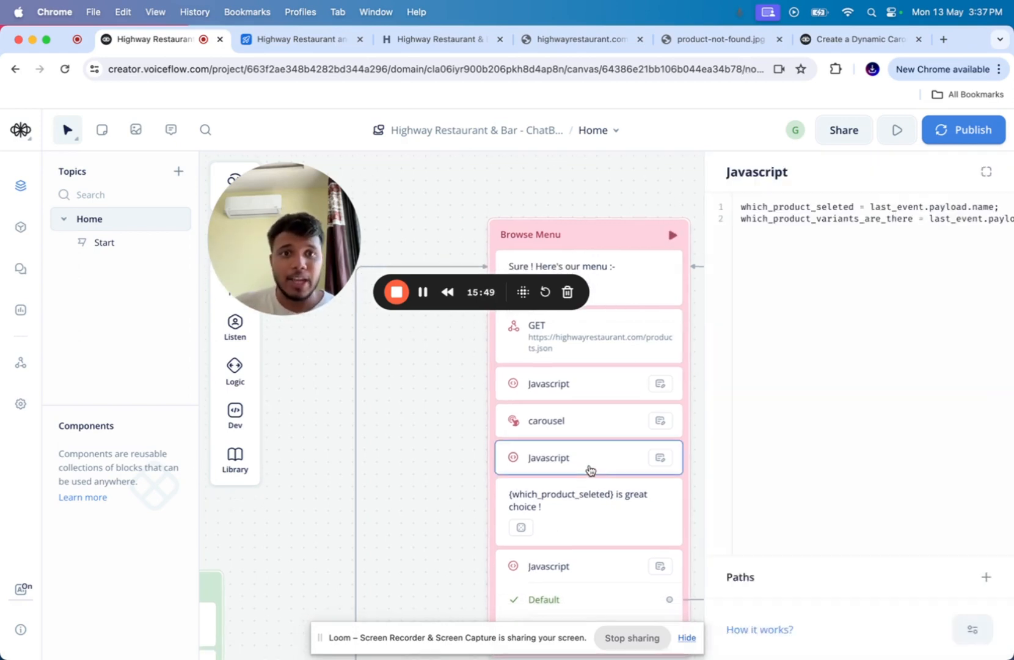
pyautogui.doubleClick(807, 208)
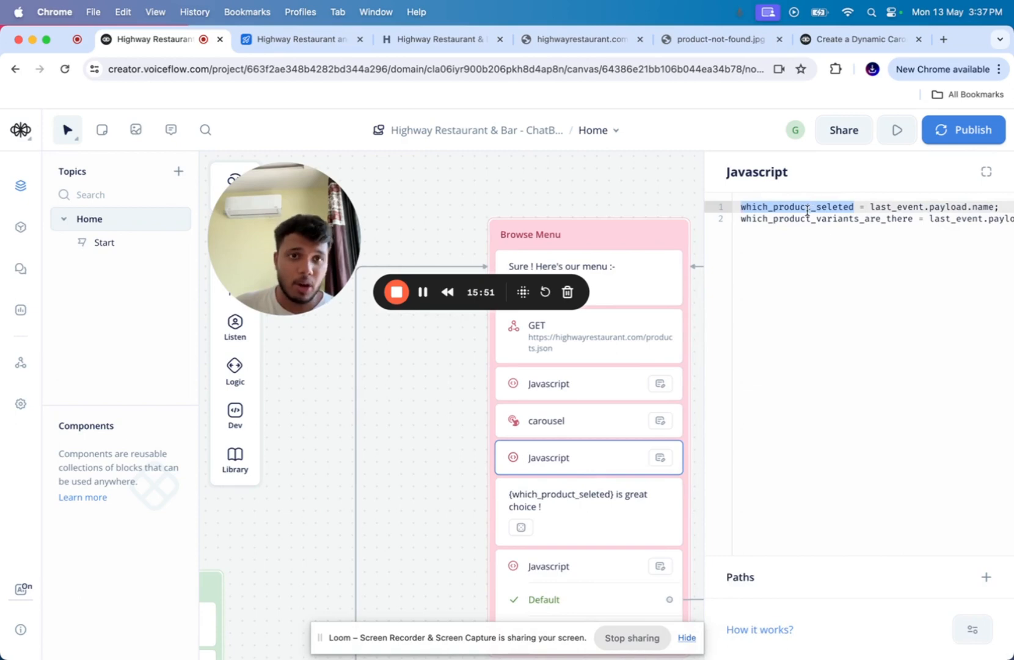
pyautogui.doubleClick(808, 218)
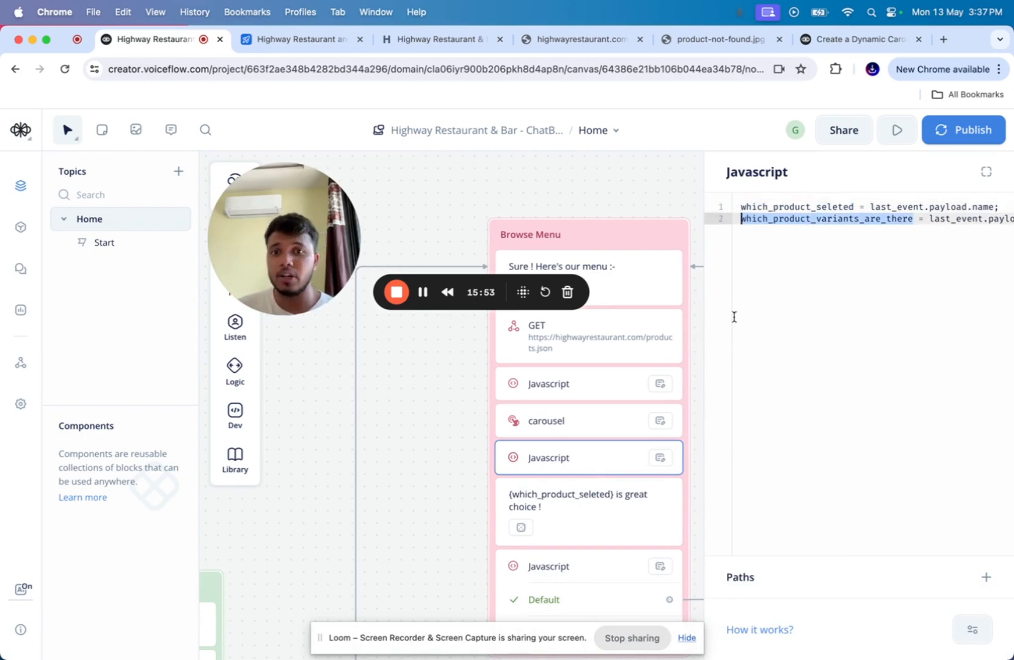
# - Review the '{which_product_seleted} is great choice !' variants, then show the last Javascript step's code
pyautogui.click(595, 497)
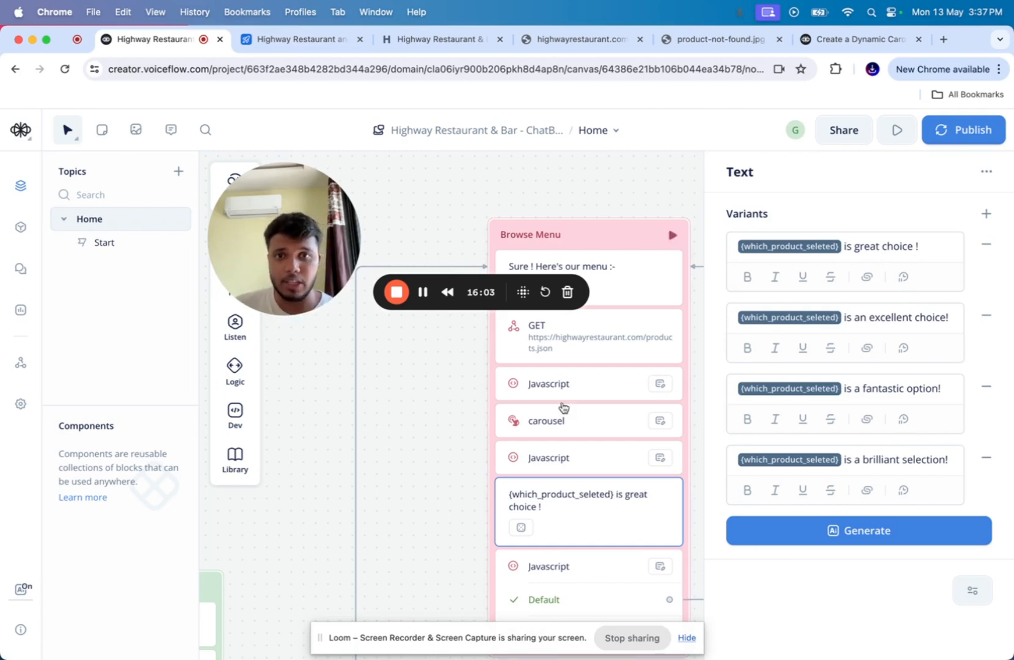
pyautogui.scroll(-4, 563, 408)
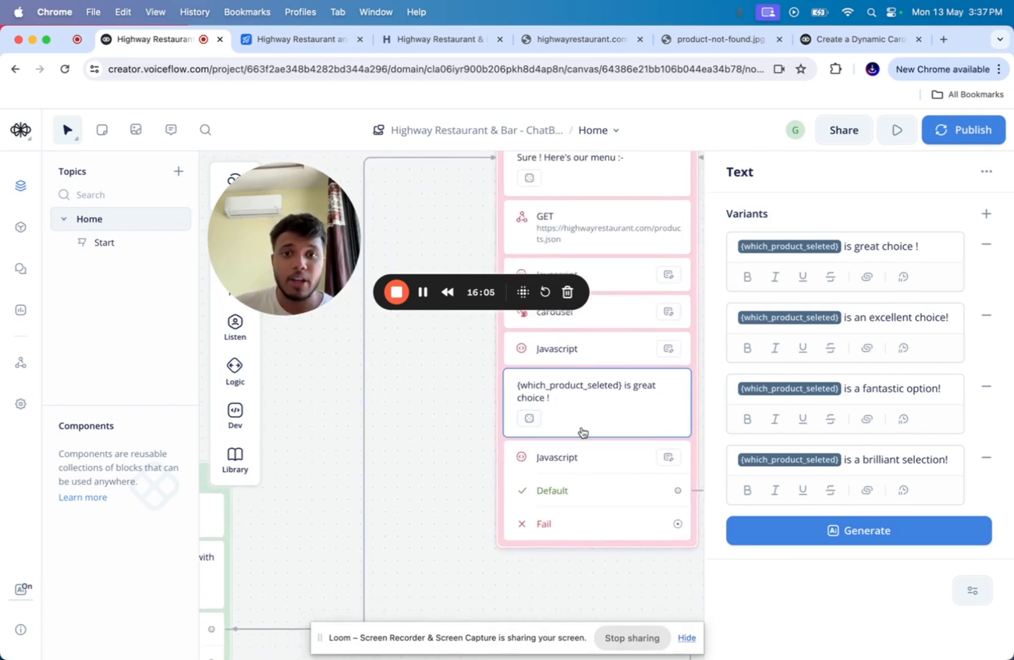
pyautogui.click(593, 467)
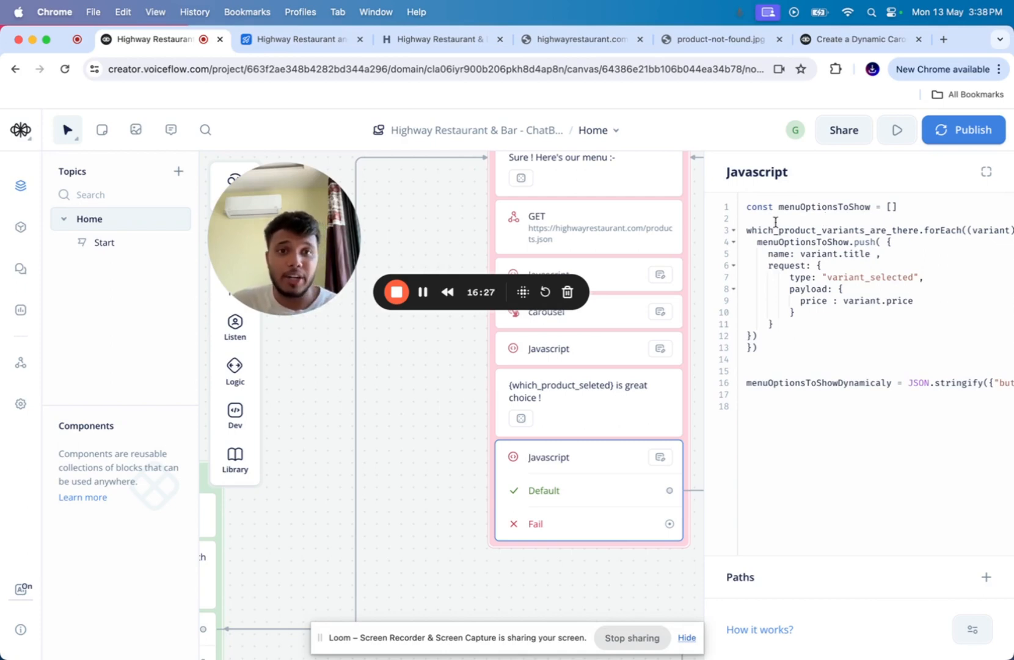
pyautogui.moveTo(752, 220); pyautogui.dragTo(777, 324)
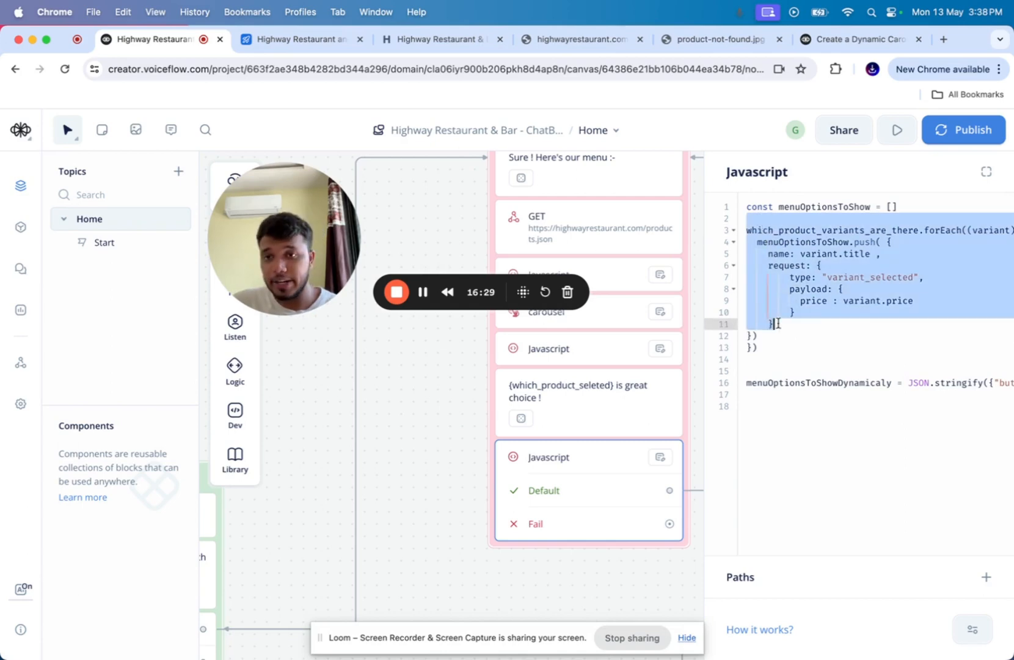
pyautogui.click(777, 324)
pyautogui.doubleClick(796, 230)
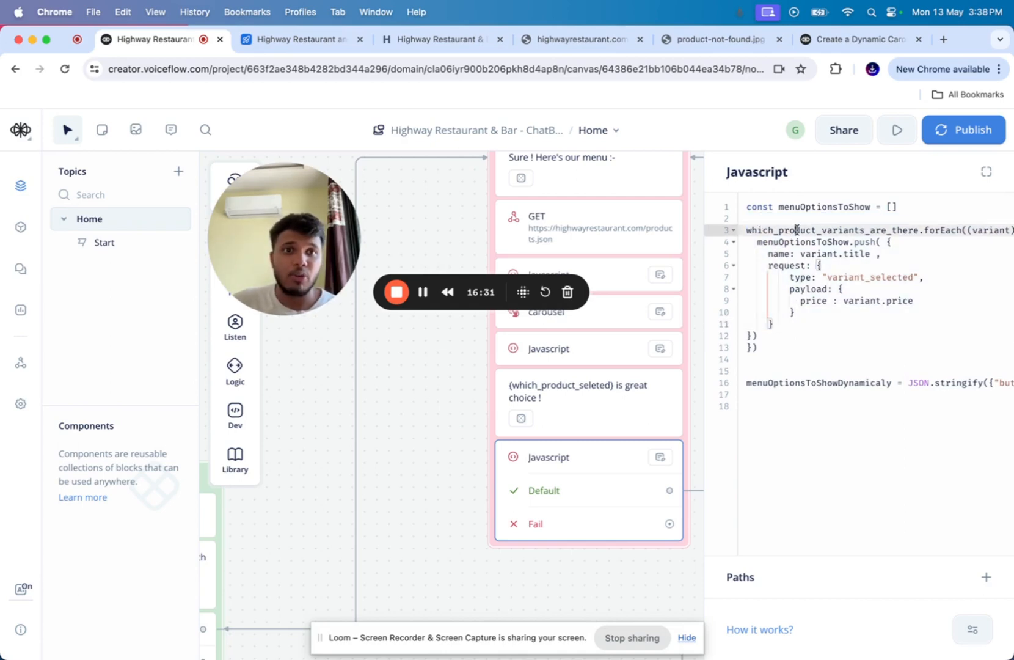
pyautogui.doubleClick(805, 253)
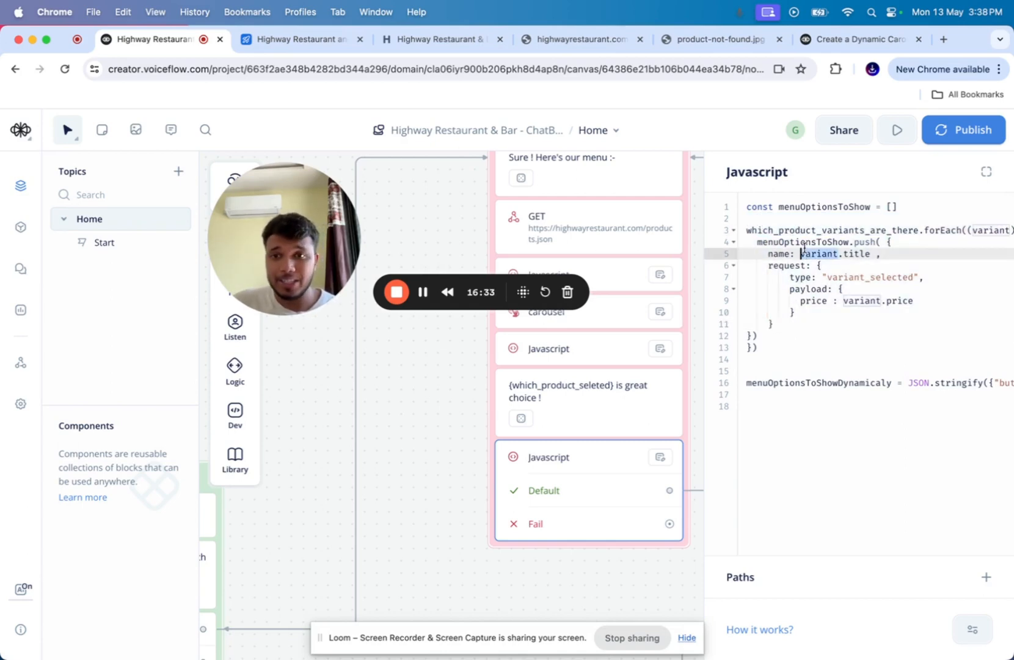
pyautogui.click(818, 243)
pyautogui.click(849, 243)
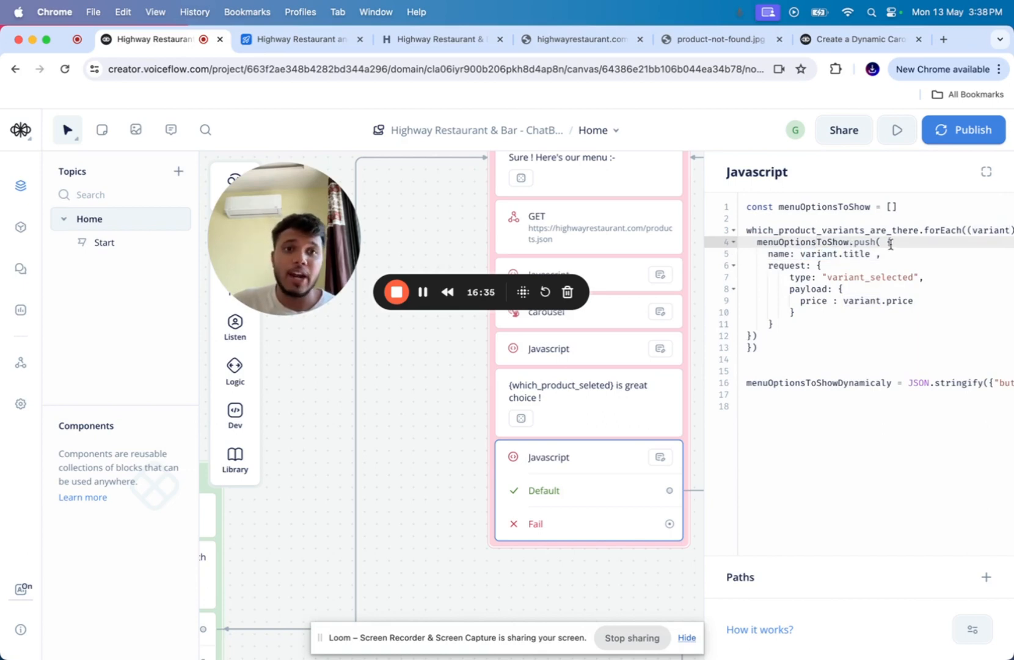
pyautogui.moveTo(887, 243); pyautogui.dragTo(845, 325)
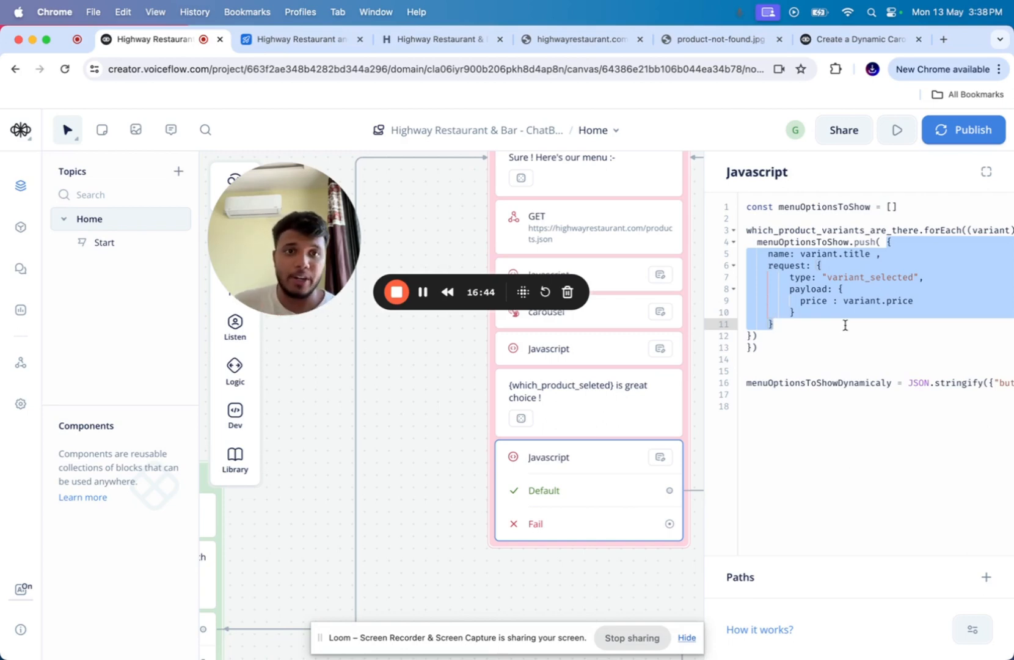
pyautogui.doubleClick(867, 277)
pyautogui.click(823, 288)
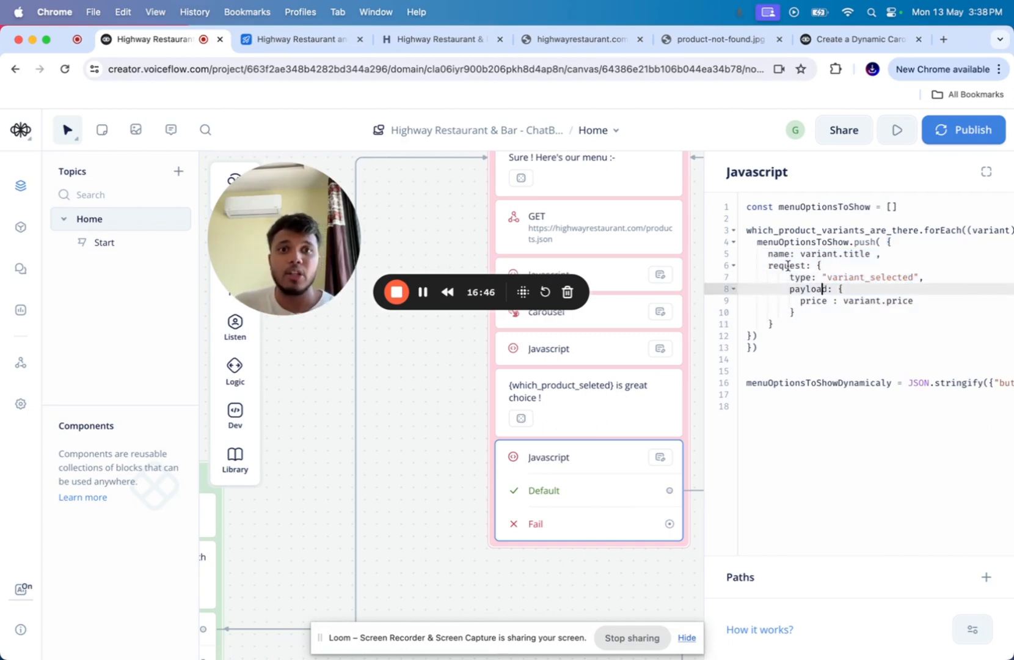
pyautogui.doubleClick(778, 253)
pyautogui.doubleClick(821, 253)
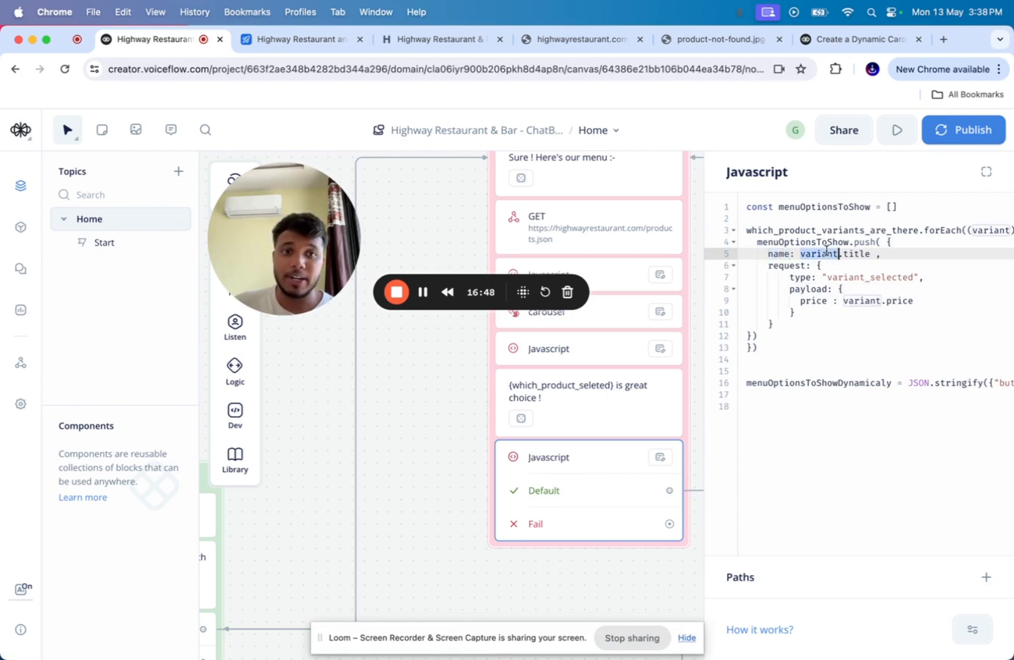
pyautogui.click(783, 266)
pyautogui.moveTo(770, 264); pyautogui.dragTo(792, 324)
pyautogui.click(800, 320)
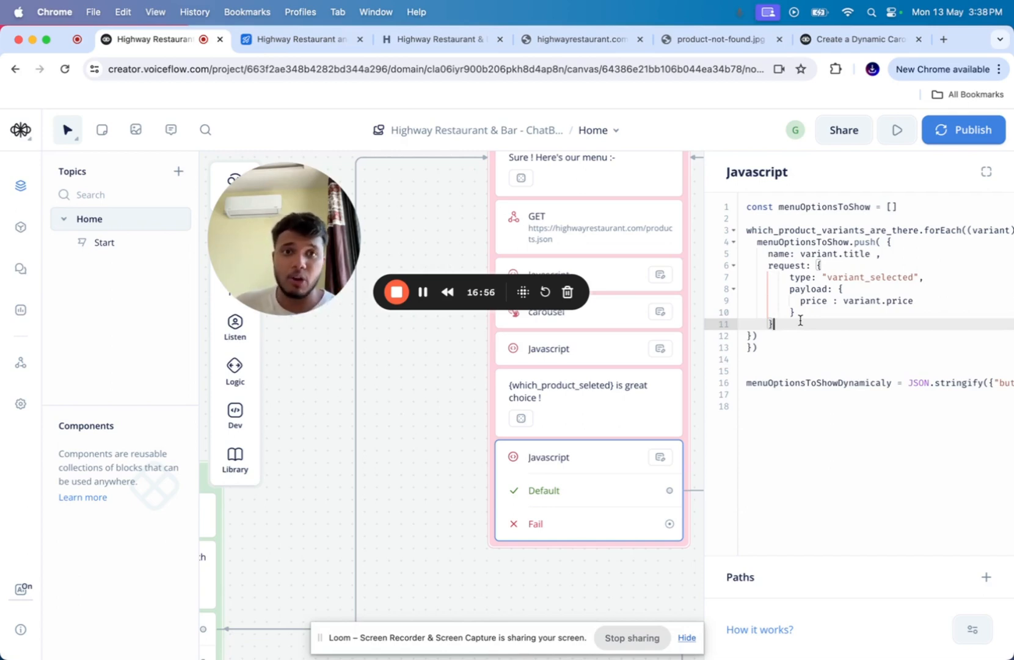
pyautogui.click(814, 300)
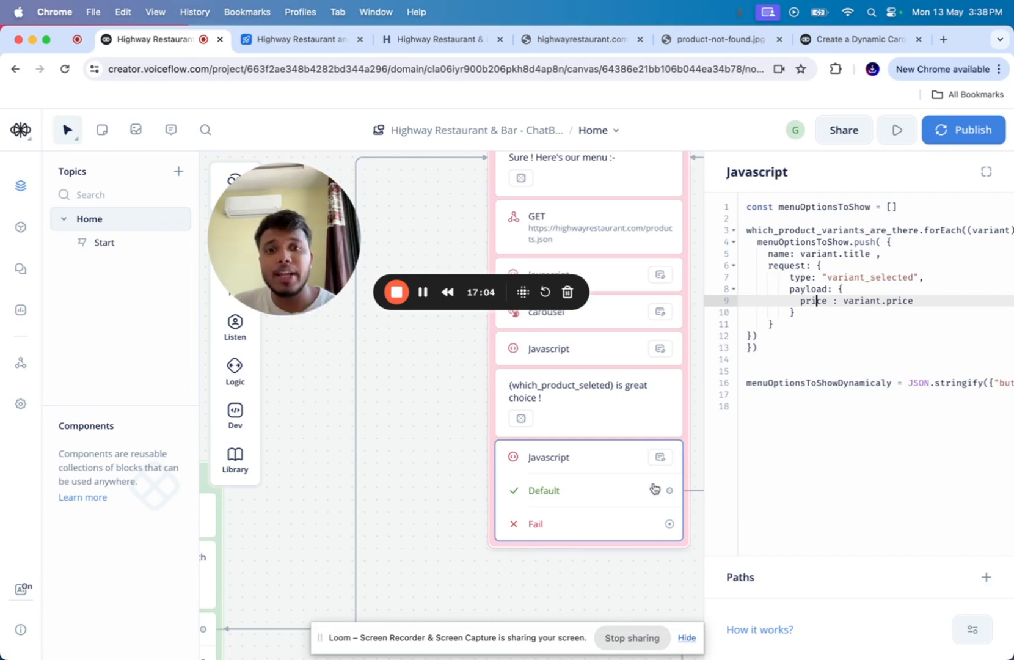
pyautogui.doubleClick(811, 383)
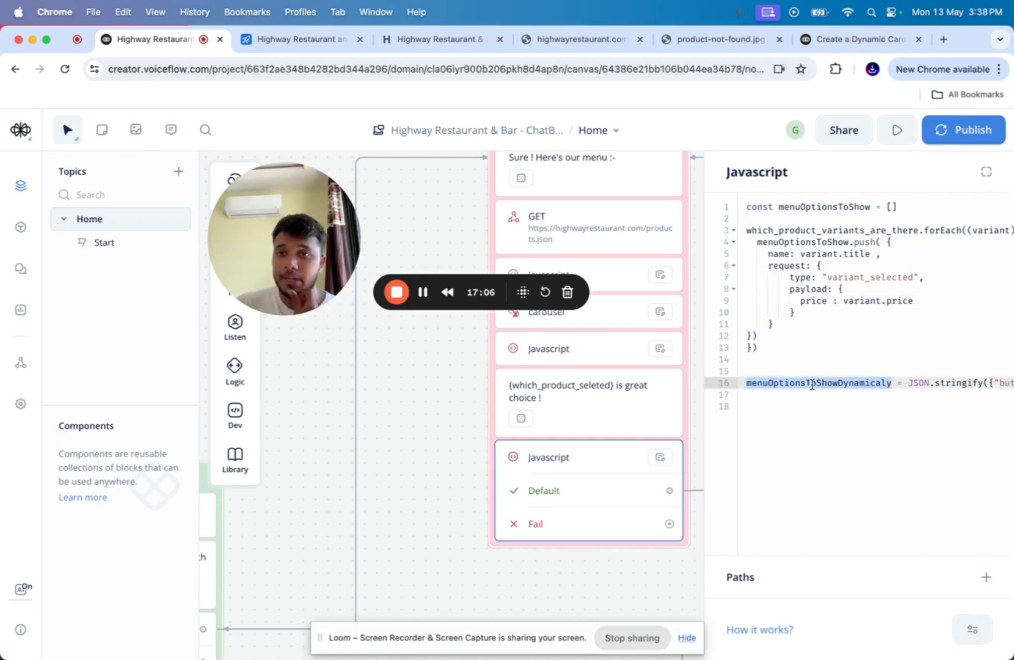
pyautogui.hscroll(5, 843, 383)
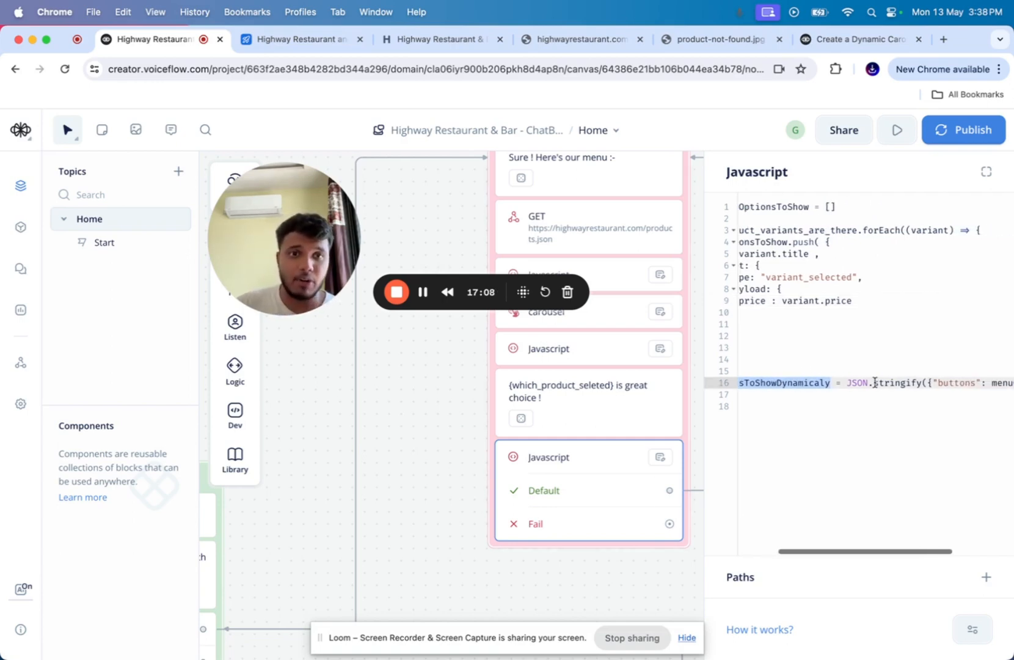
pyautogui.doubleClick(883, 383)
pyautogui.hscroll(4, 882, 382)
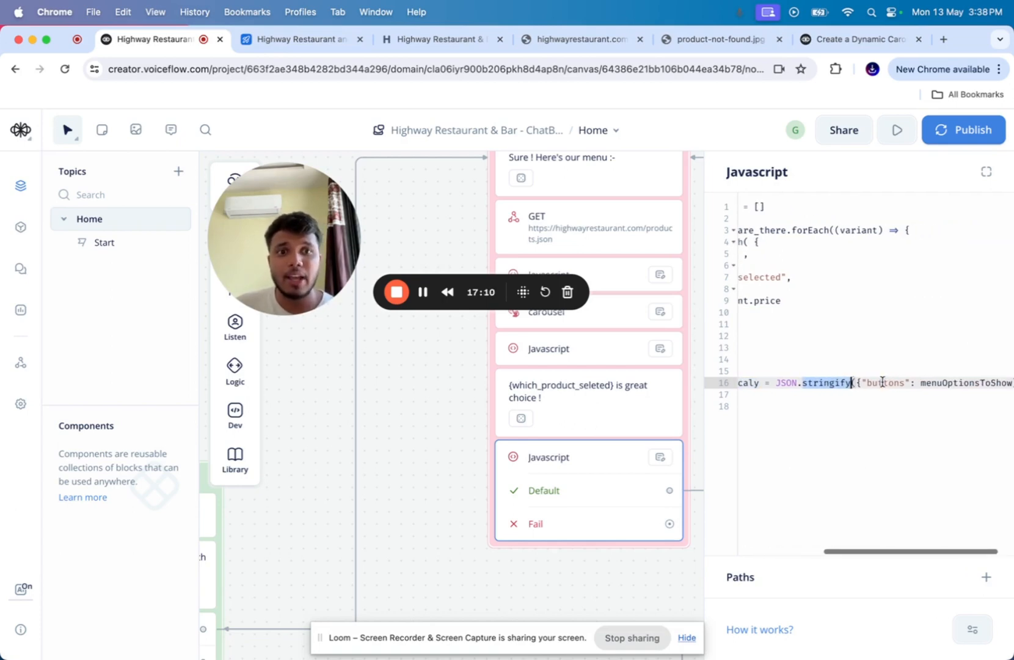
pyautogui.doubleClick(903, 382)
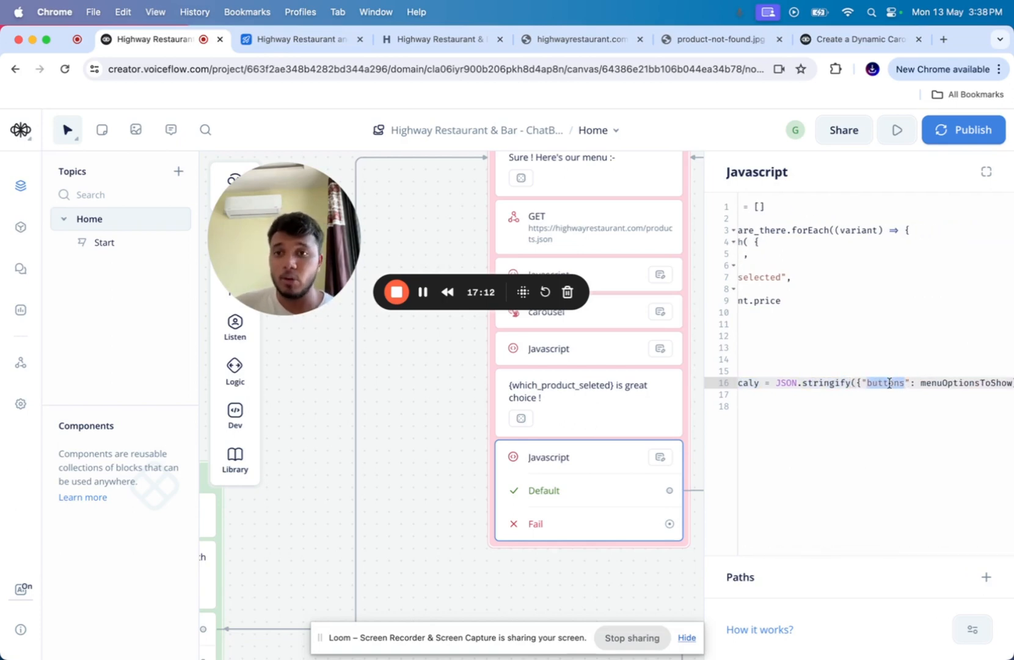
pyautogui.hscroll(2, 898, 383)
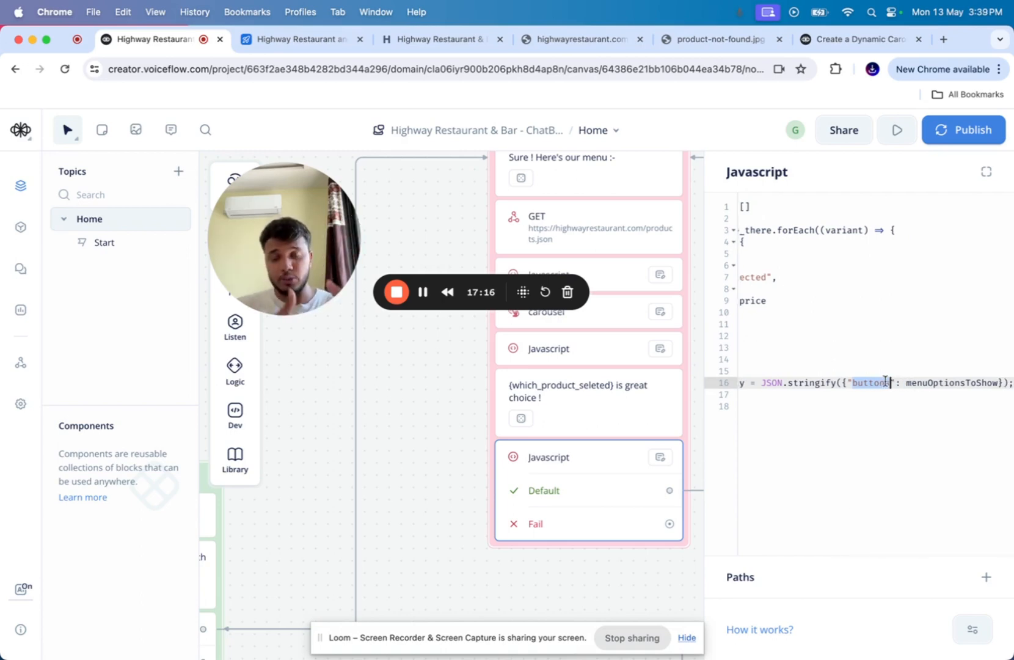
pyautogui.hscroll(-5, 885, 381)
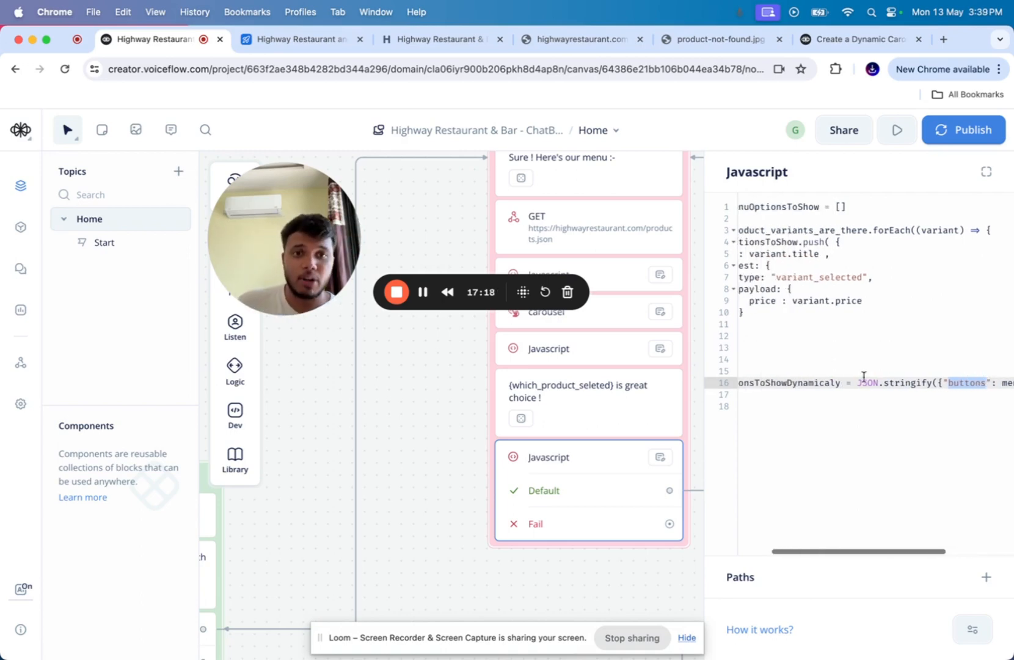
pyautogui.doubleClick(812, 381)
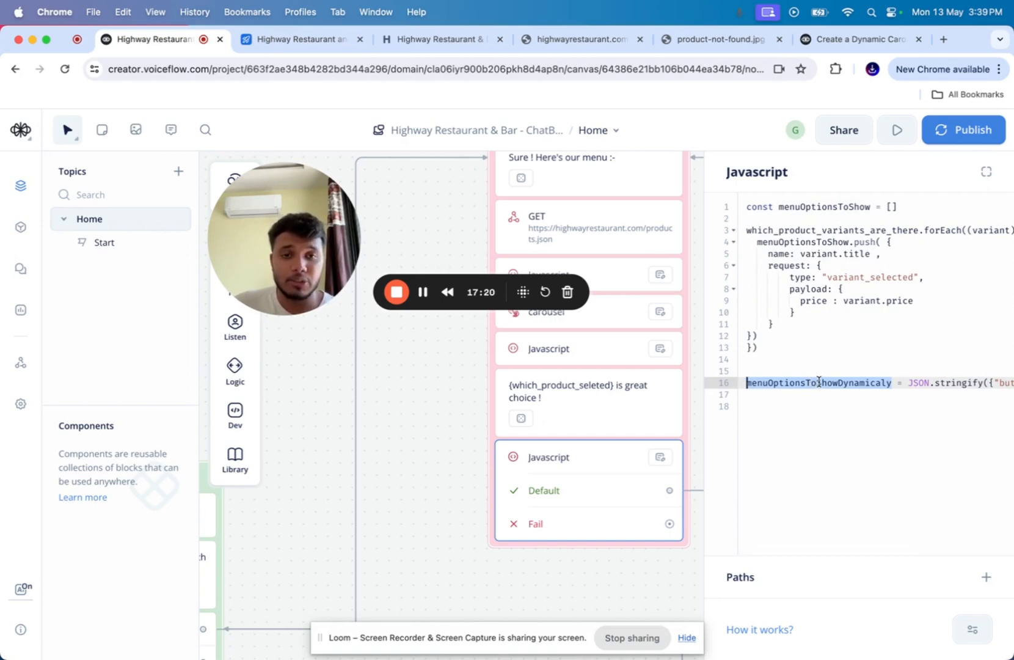
pyautogui.doubleClick(816, 382)
pyautogui.hscroll(10, 636, 440)
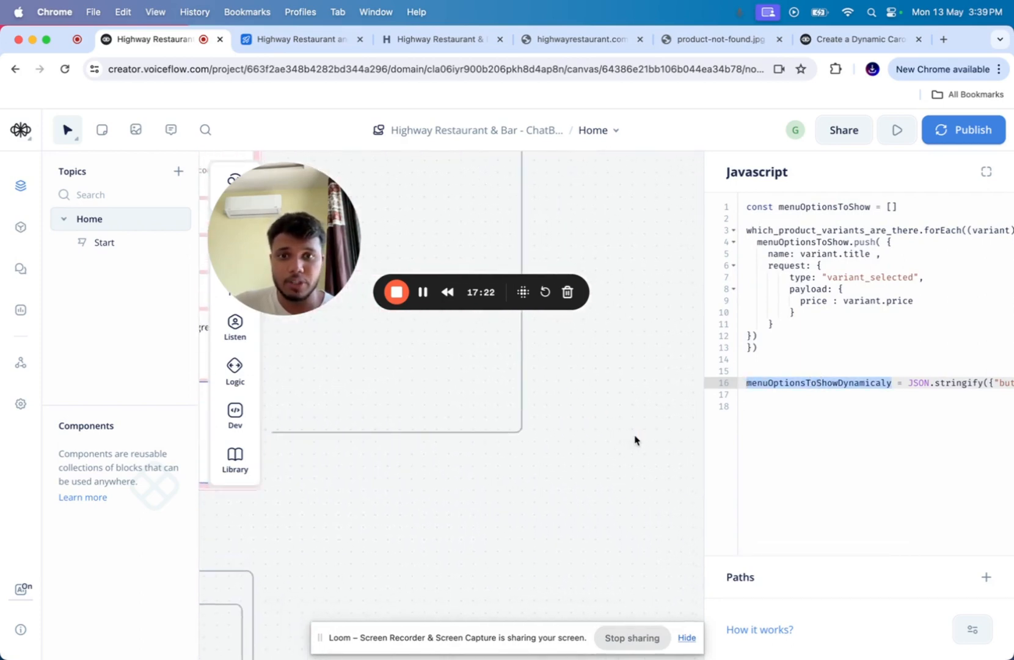
# - Pan to New Block 12, view the 'Here's few options available .' message, then the choice custom action
pyautogui.hscroll(8, 567, 489)
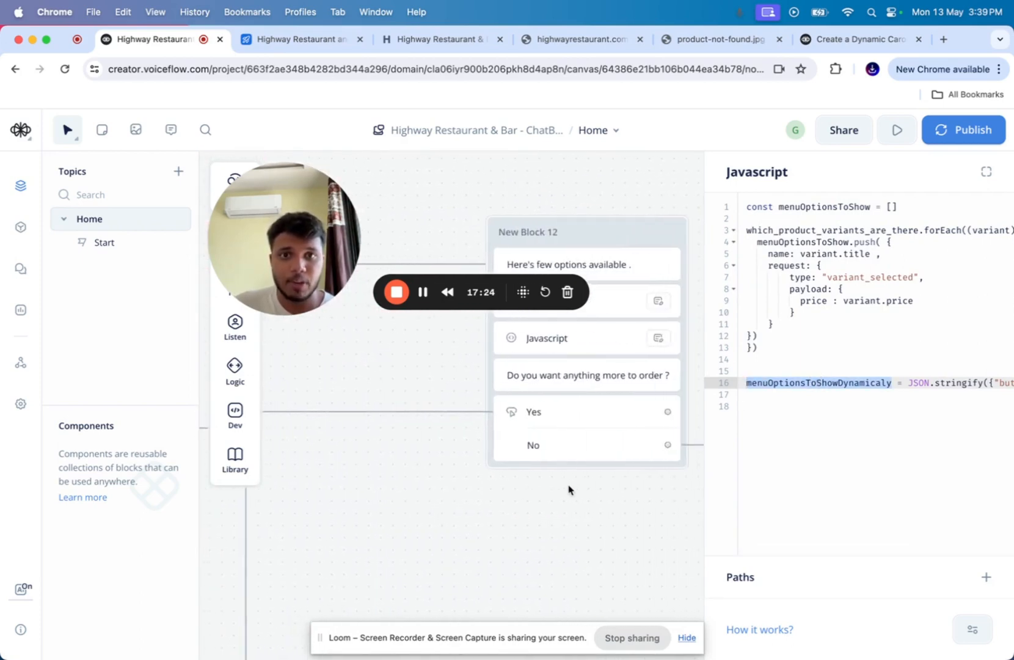
pyautogui.click(642, 274)
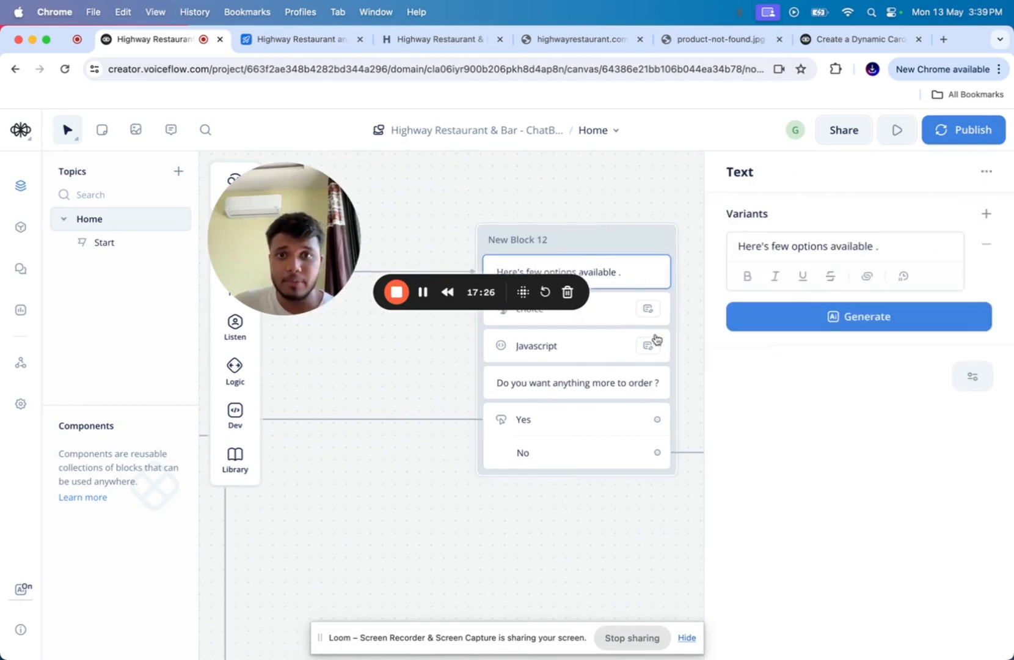
pyautogui.moveTo(447, 293); pyautogui.dragTo(371, 360)
pyautogui.click(537, 310)
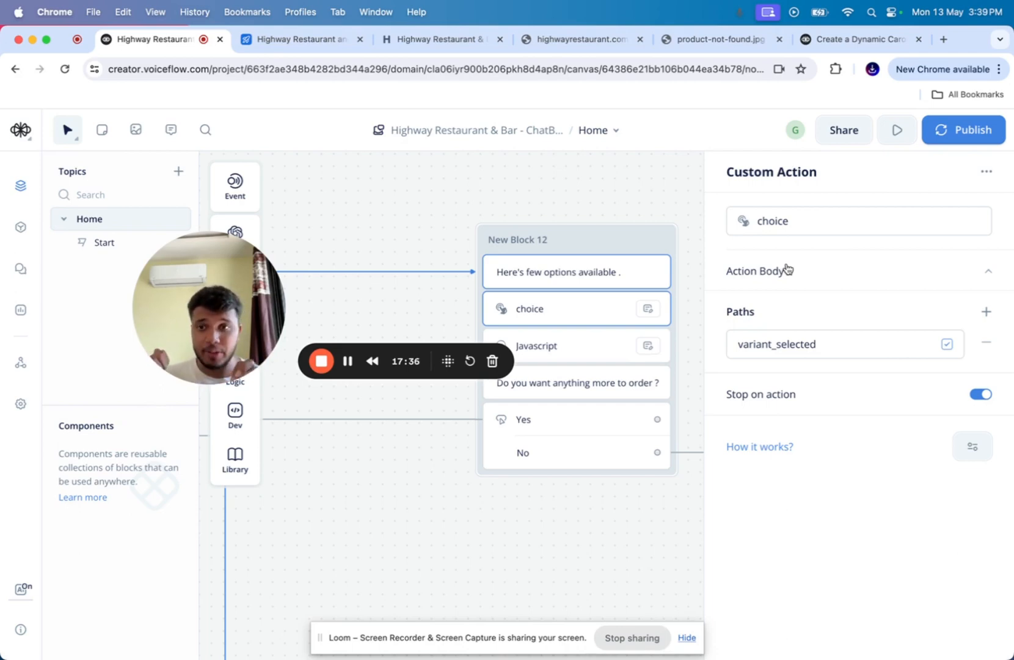
pyautogui.doubleClick(810, 218)
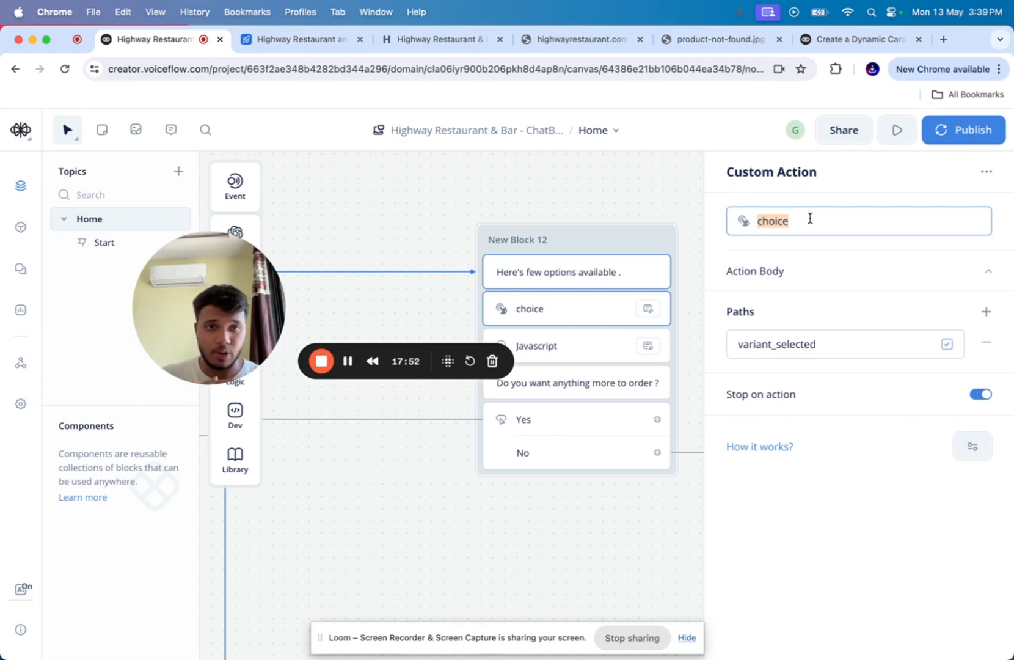
# - Inspect the choice action's {menuOptionsToShowDynamicaly} JSON body and its variant_selected path
pyautogui.click(795, 271)
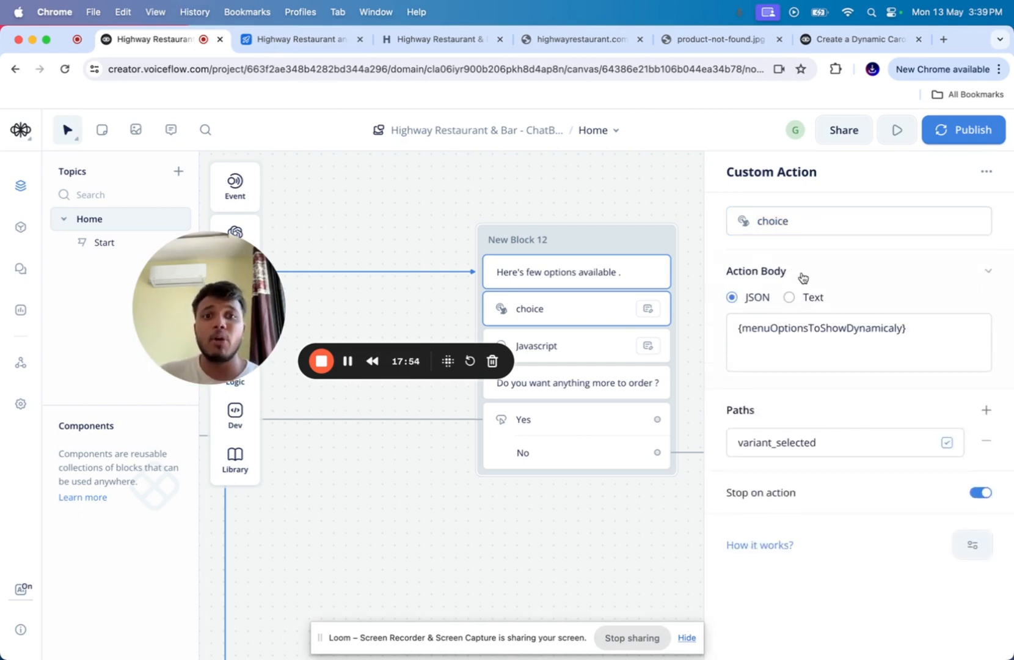
pyautogui.doubleClick(812, 326)
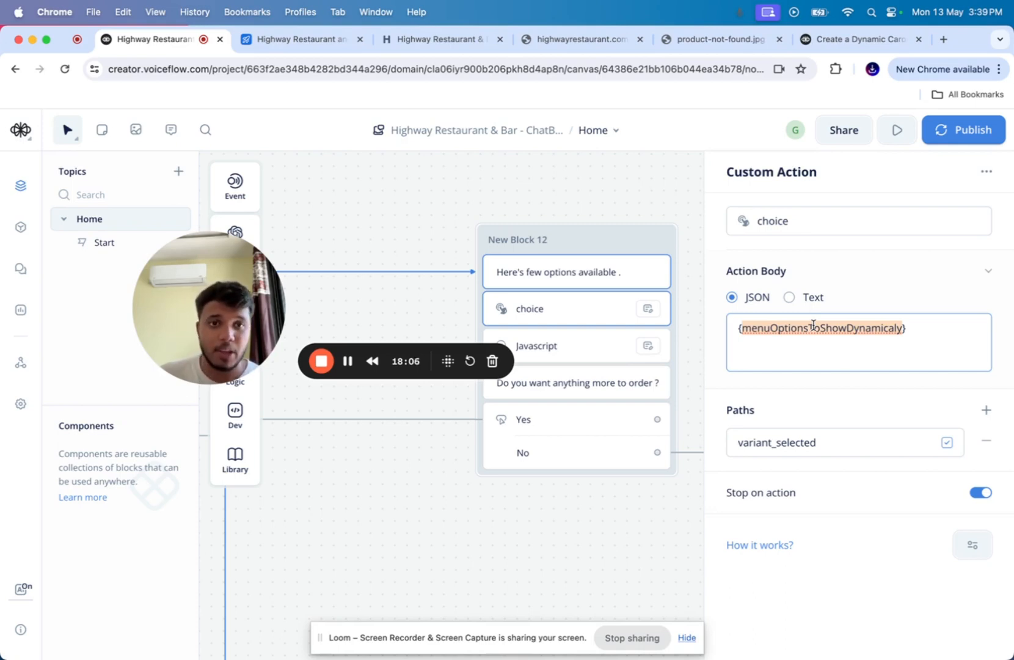
pyautogui.doubleClick(785, 441)
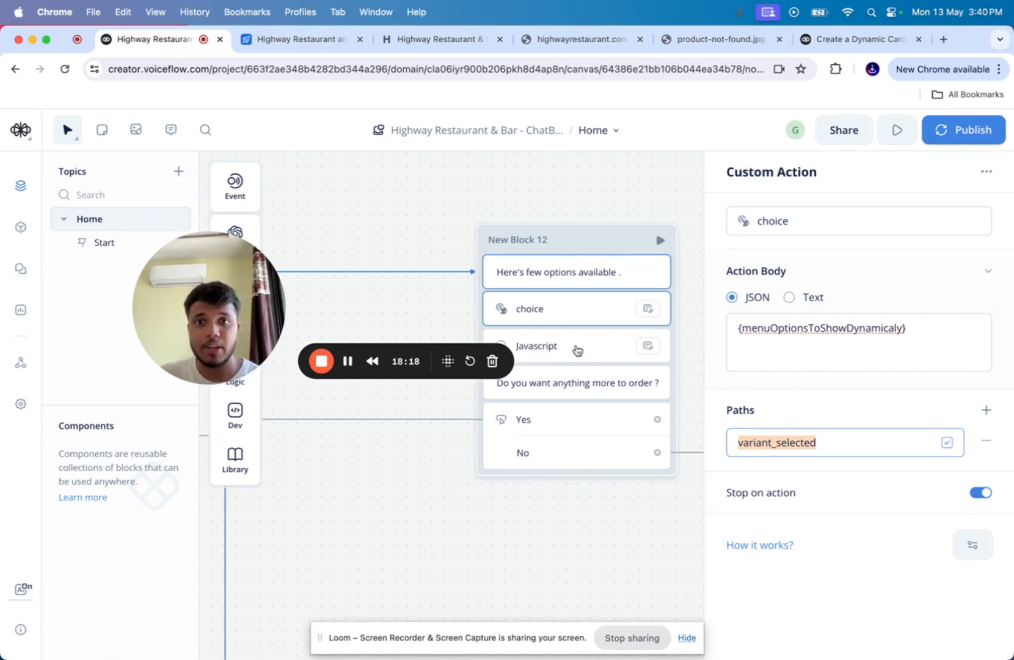
# - Review New Block 12's parseFloat price code, then open the 'Do you want anything more to order ?' message
pyautogui.click(577, 347)
pyautogui.doubleClick(818, 204)
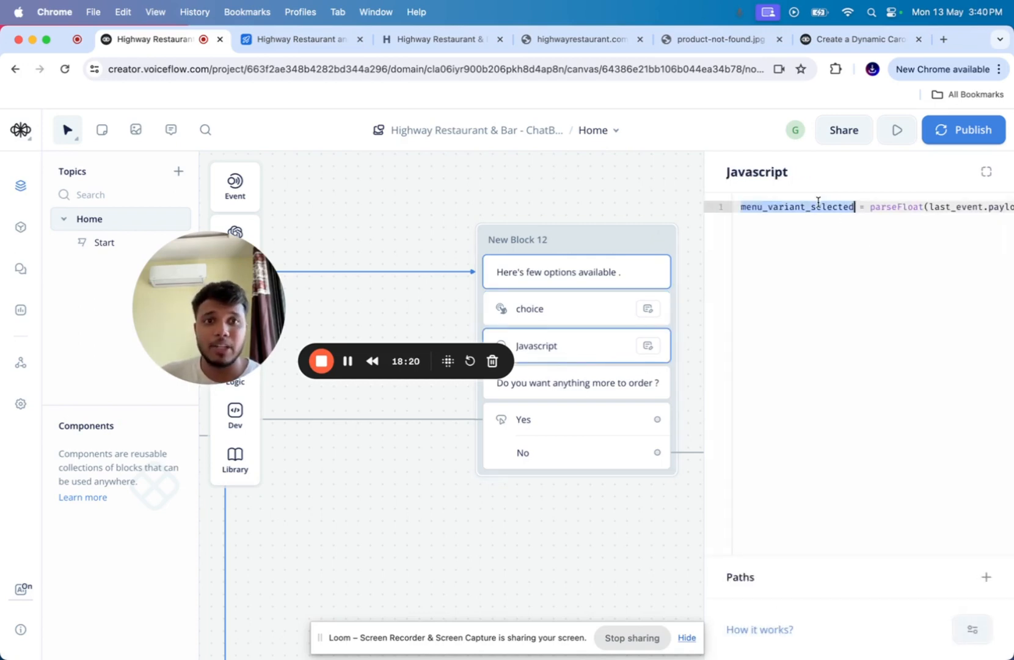
pyautogui.hscroll(2, 850, 210)
pyautogui.click(878, 208)
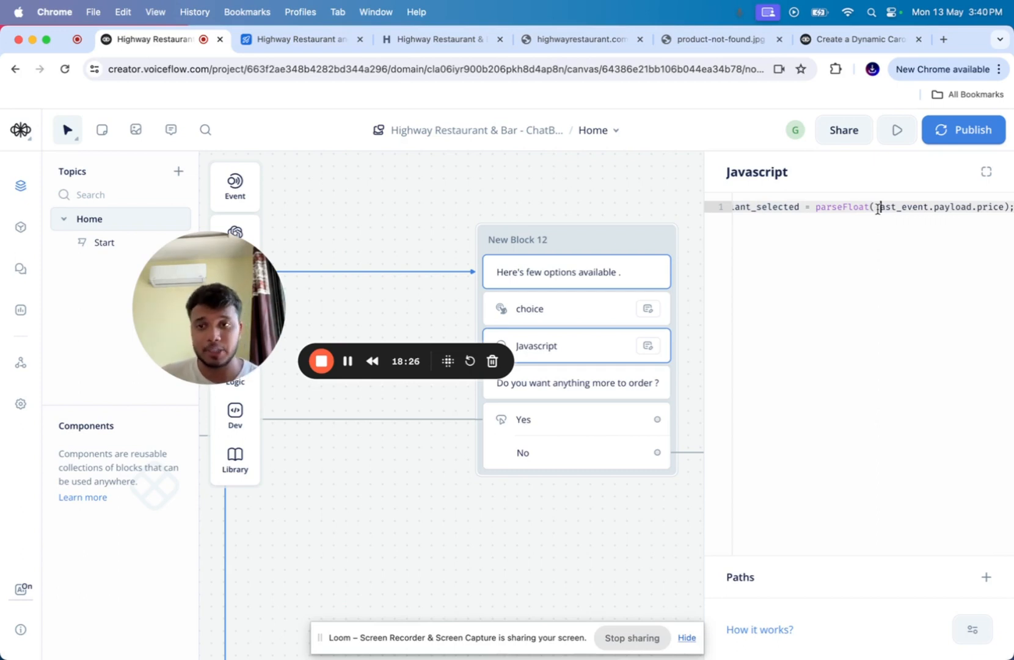
pyautogui.hscroll(-2, 878, 209)
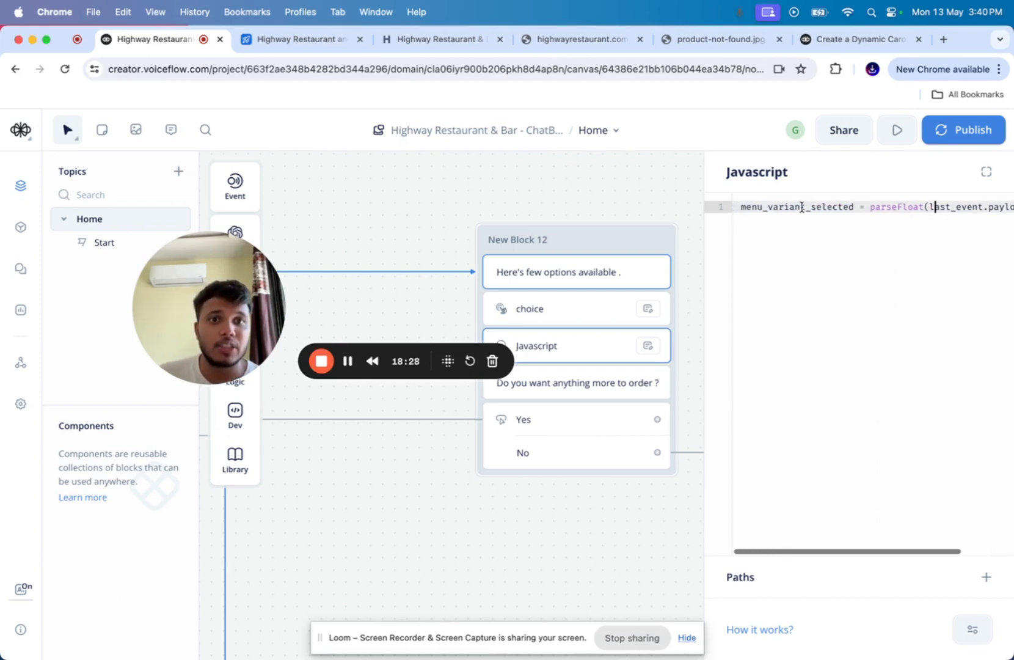
pyautogui.doubleClick(801, 206)
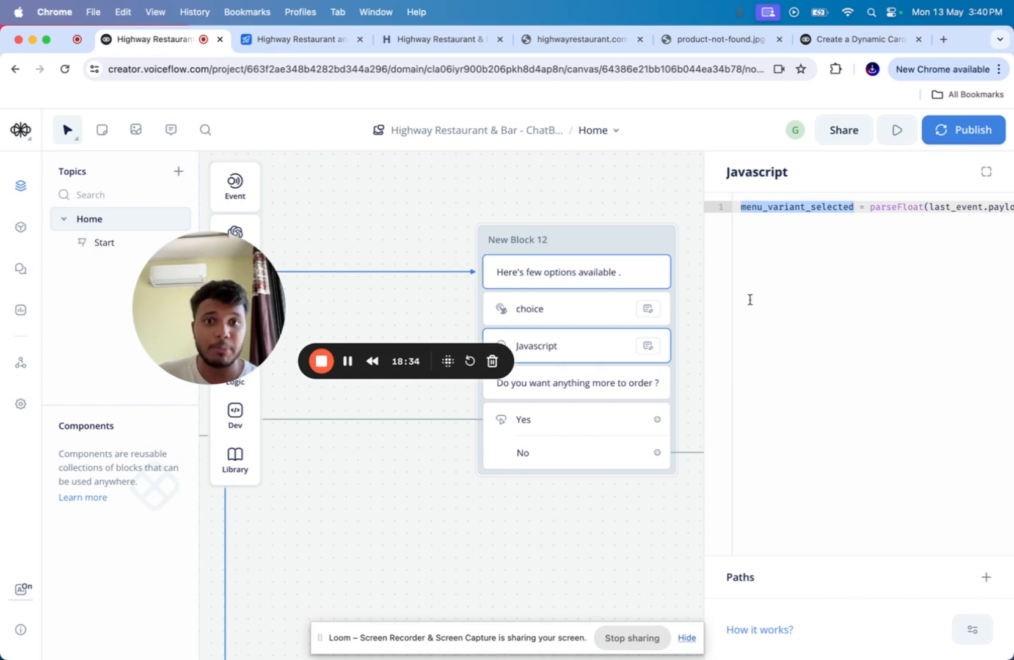
pyautogui.click(622, 375)
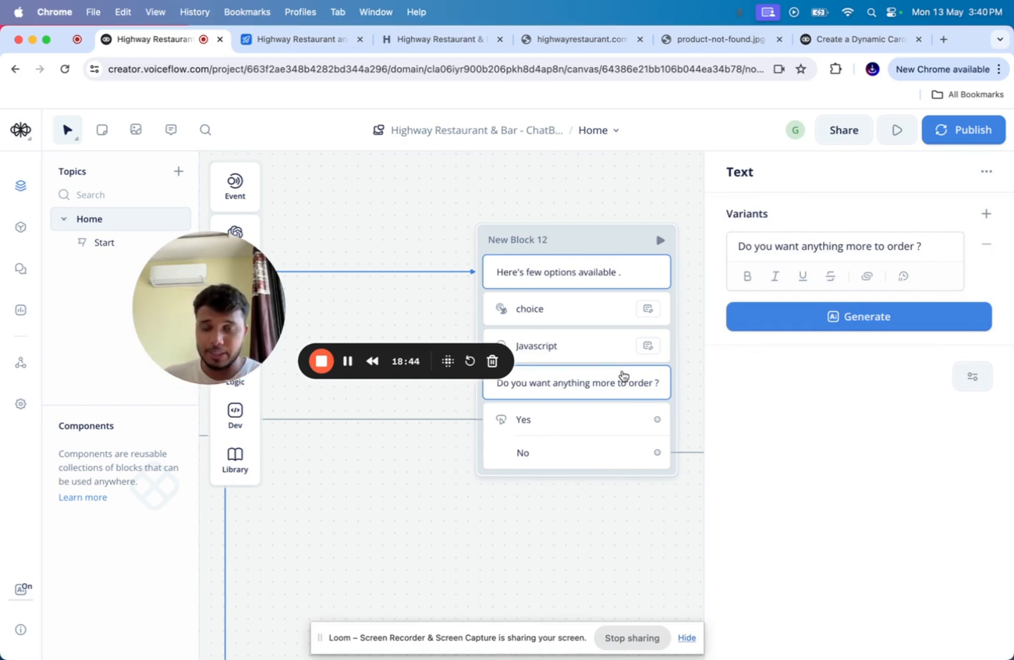
# - Check the Yes/No buttons, then open the 'Your Total is : ${menu_variant_selected}' message
pyautogui.click(585, 434)
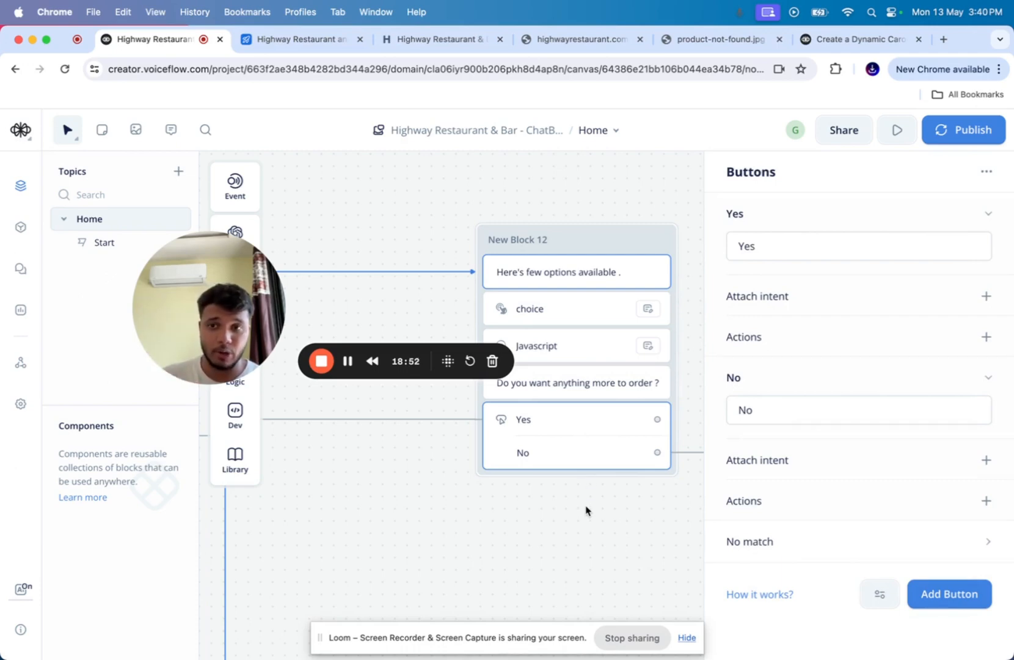
pyautogui.click(562, 500)
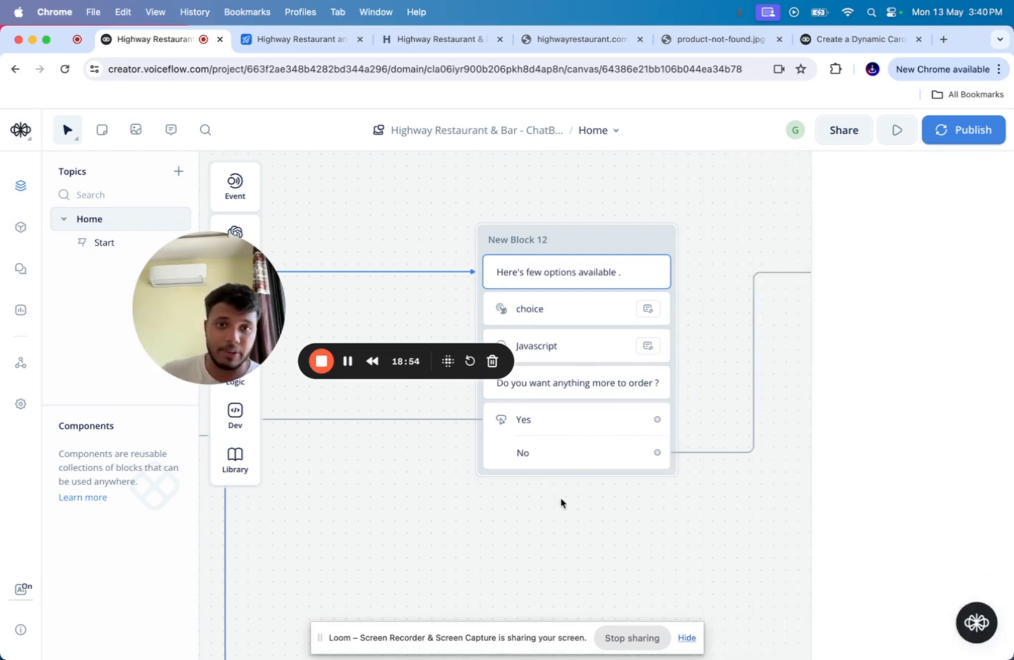
pyautogui.hscroll(3, 560, 502)
pyautogui.click(713, 287)
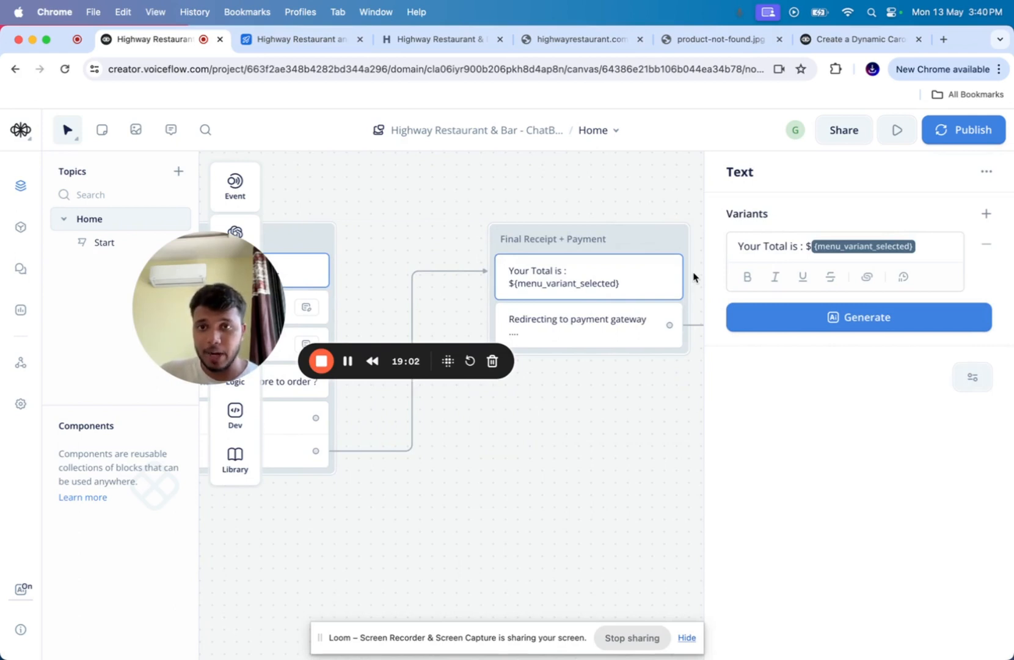
# - Go through the payment messages to Order Confirmation's POST request to the Airtable Orders table
pyautogui.click(618, 326)
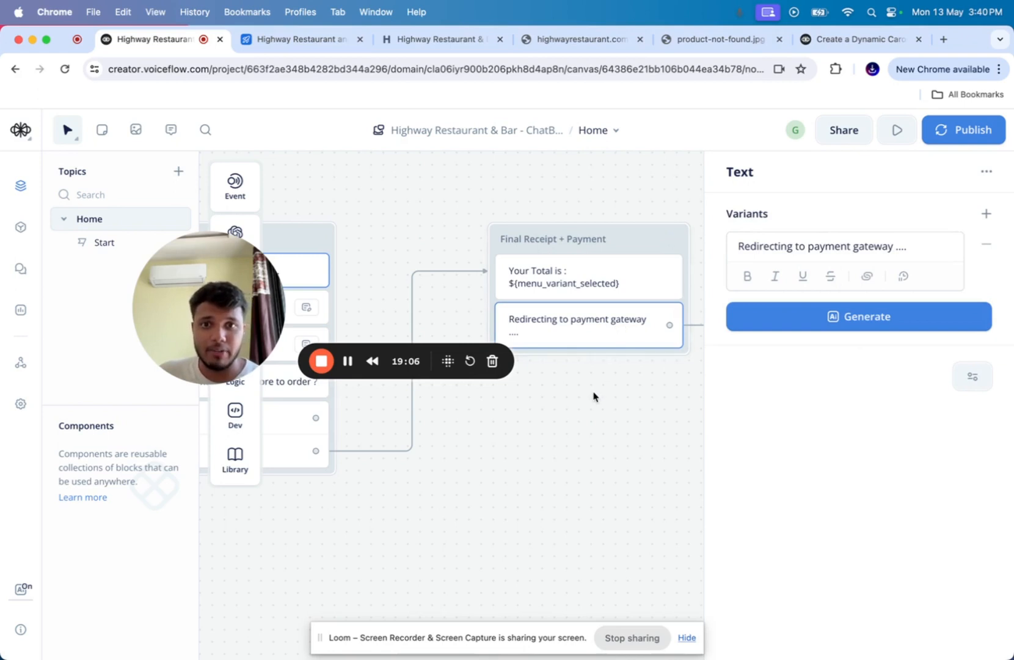
pyautogui.hscroll(10, 593, 395)
pyautogui.scroll(-3, 591, 402)
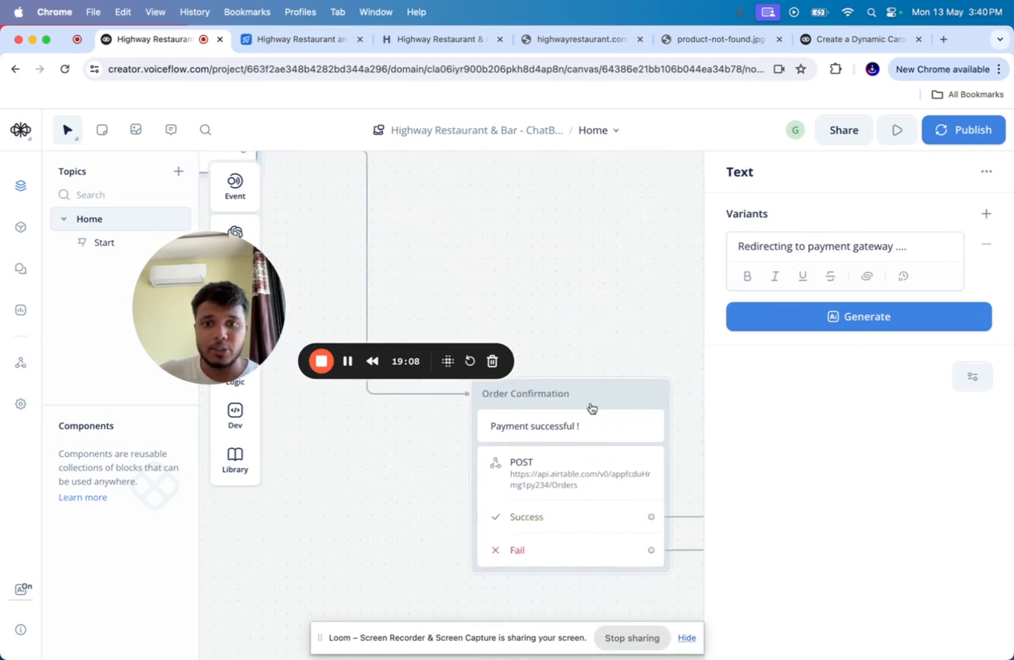
pyautogui.click(581, 427)
pyautogui.click(558, 469)
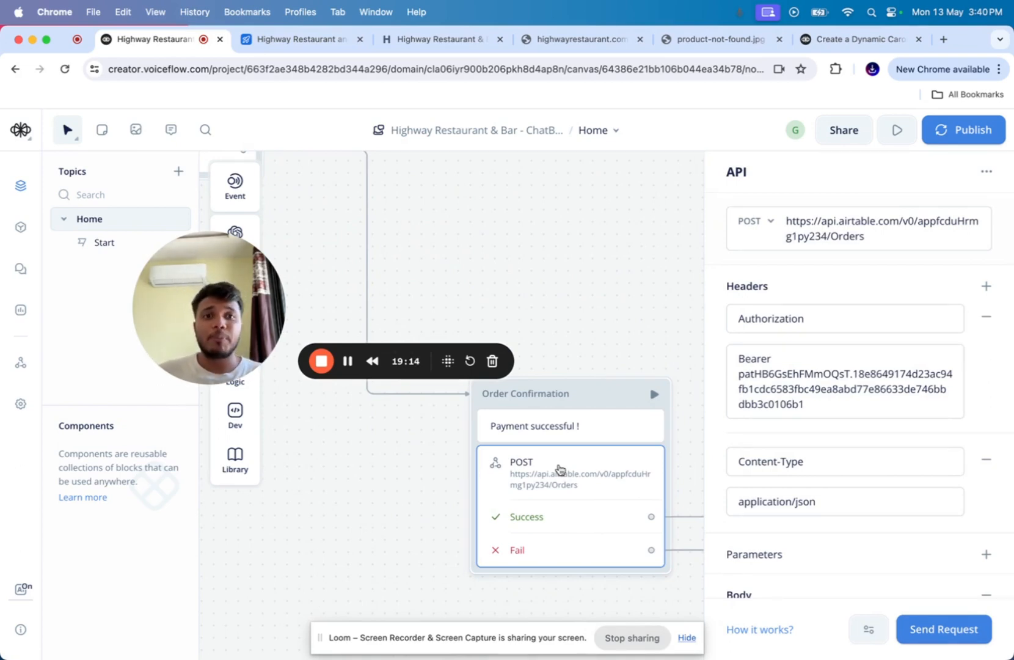
# - Open Airtable's developer hub personal access tokens page in a new tab from the account menu
pyautogui.click(316, 40)
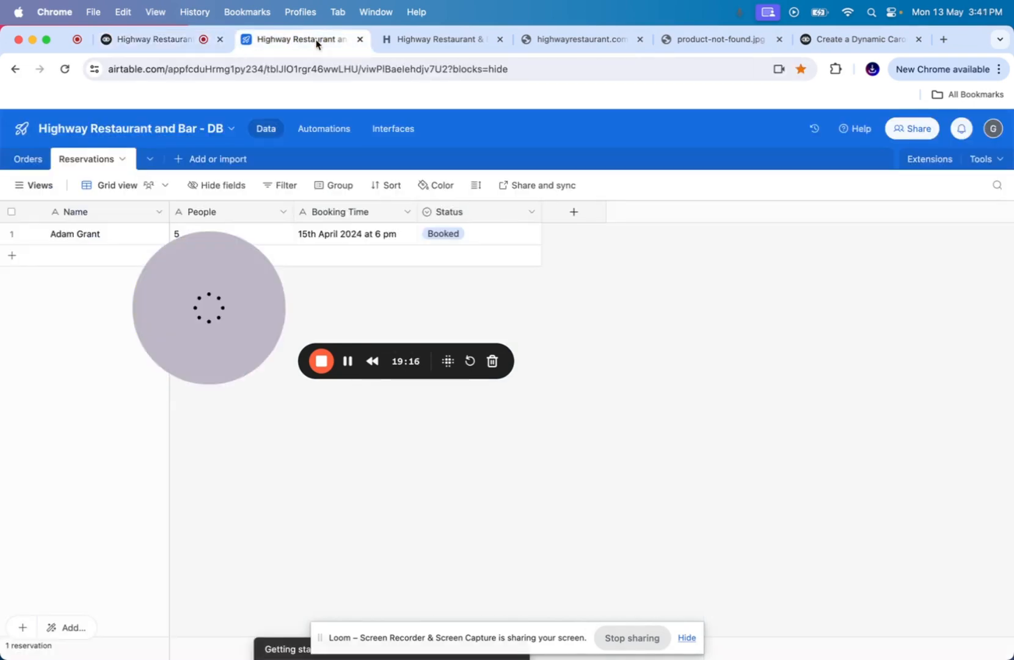
pyautogui.click(990, 160)
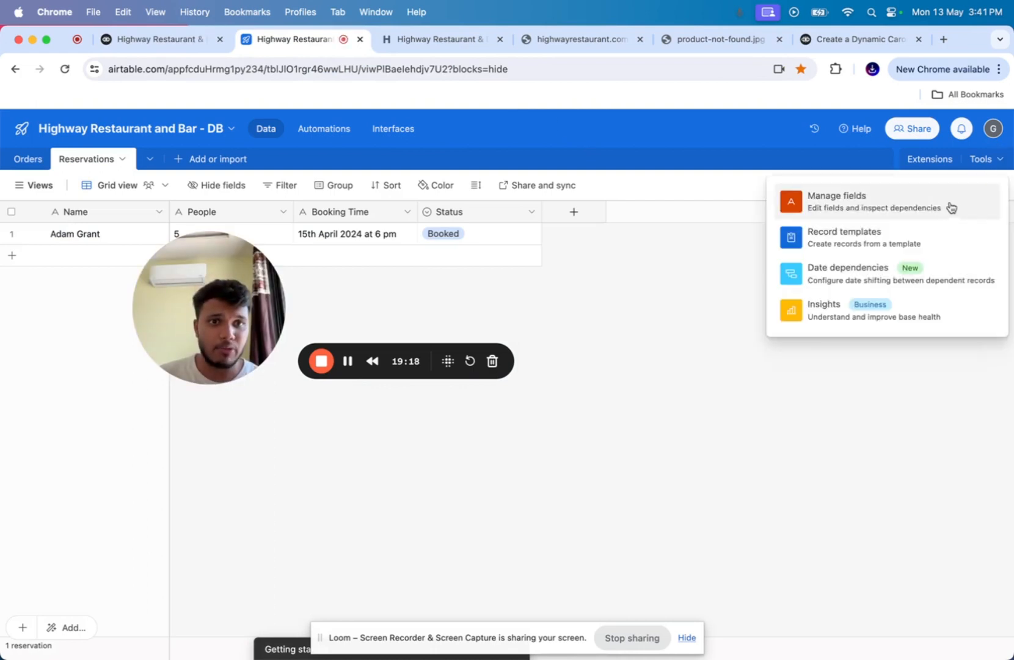
pyautogui.click(993, 129)
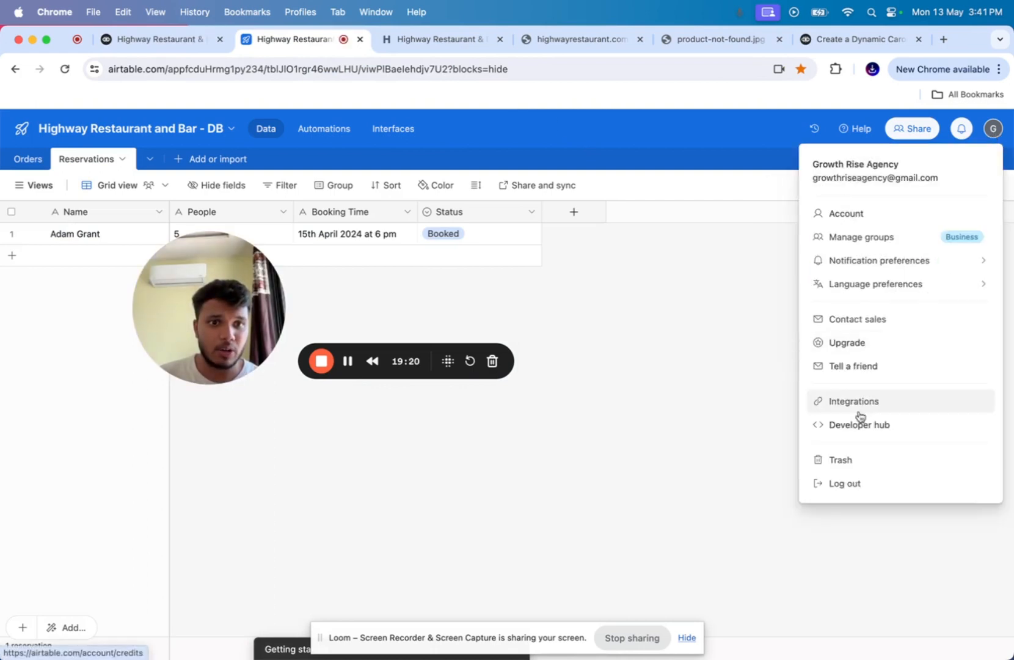
pyautogui.click(849, 431)
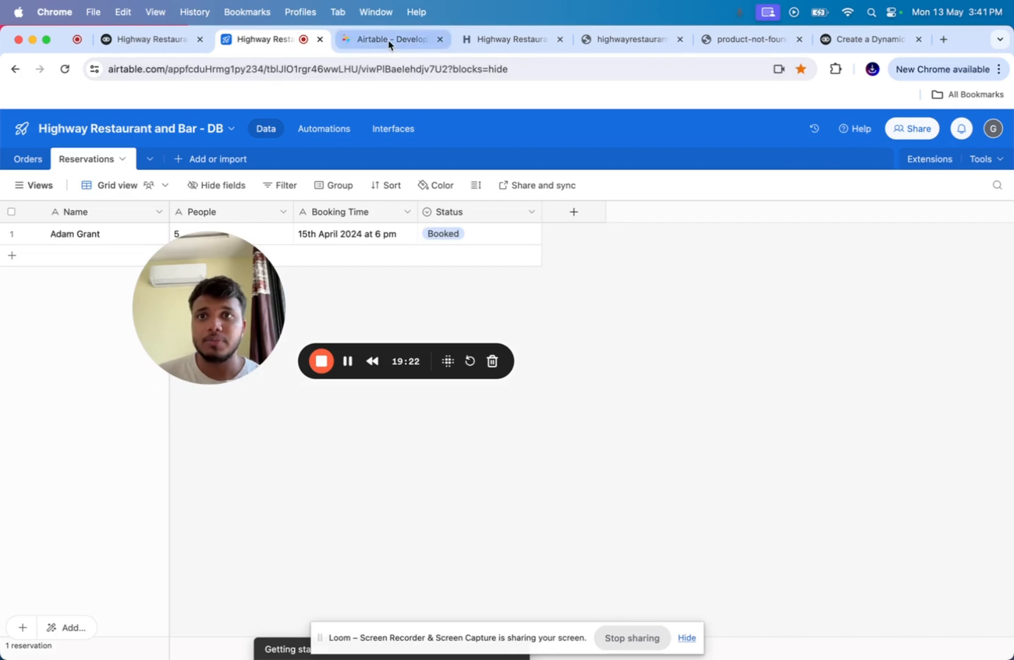
pyautogui.click(389, 42)
pyautogui.click(279, 39)
pyautogui.click(361, 40)
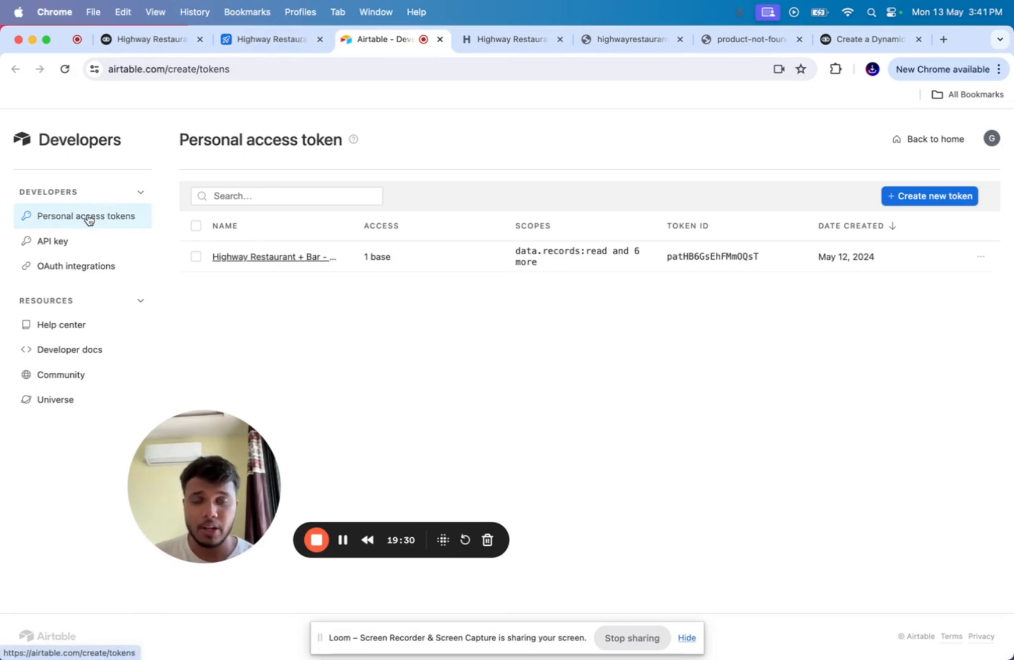
# - Start a new personal access token and browse its scopes, then return to the Reservations grid
pyautogui.click(901, 198)
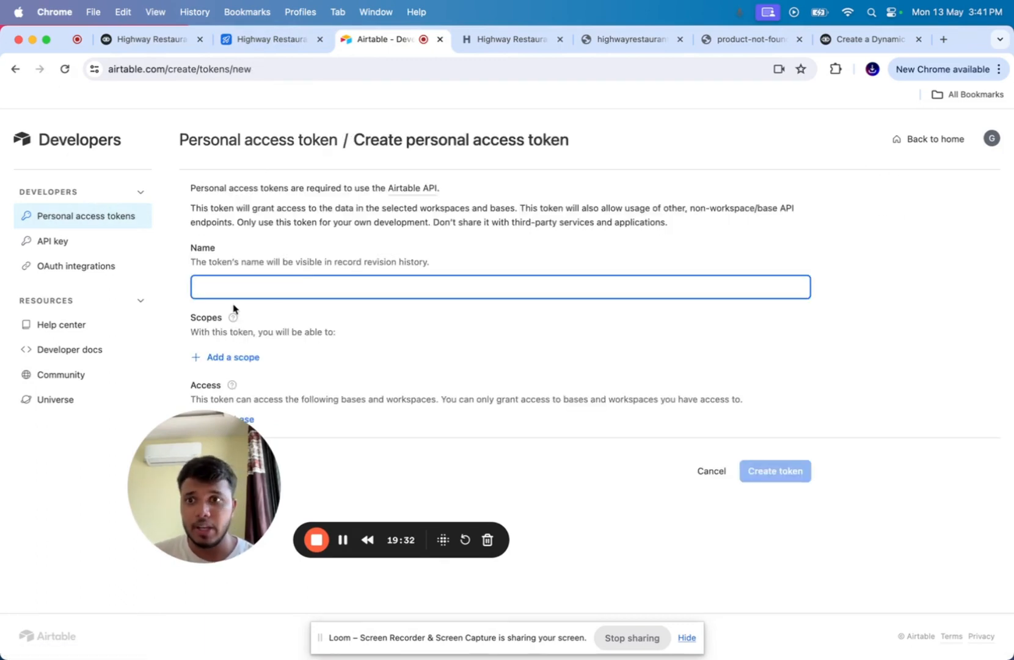
pyautogui.click(230, 357)
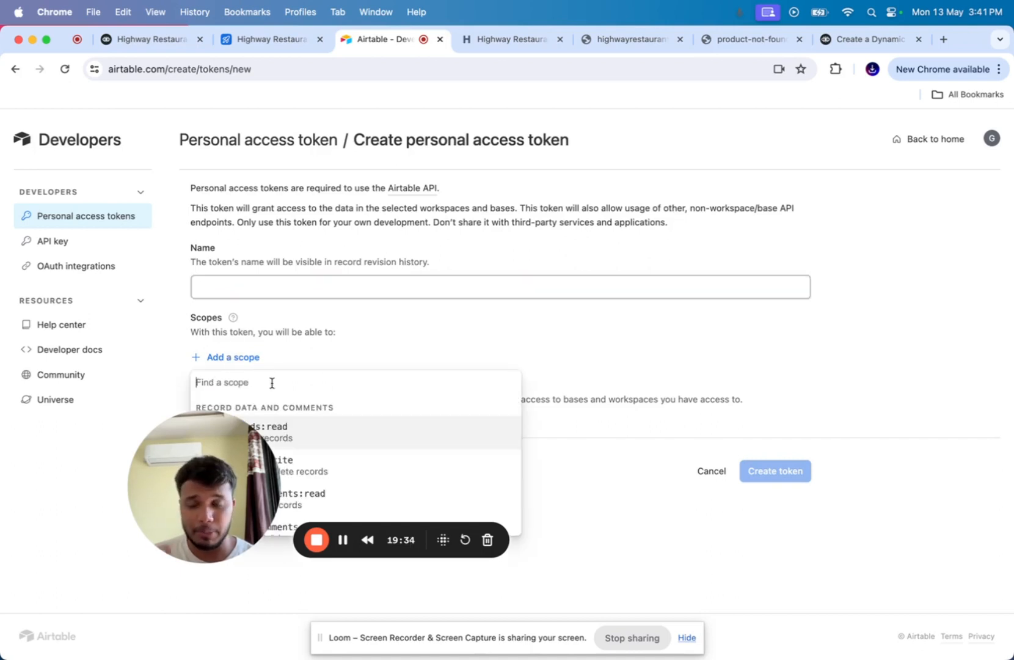
pyautogui.click(352, 298)
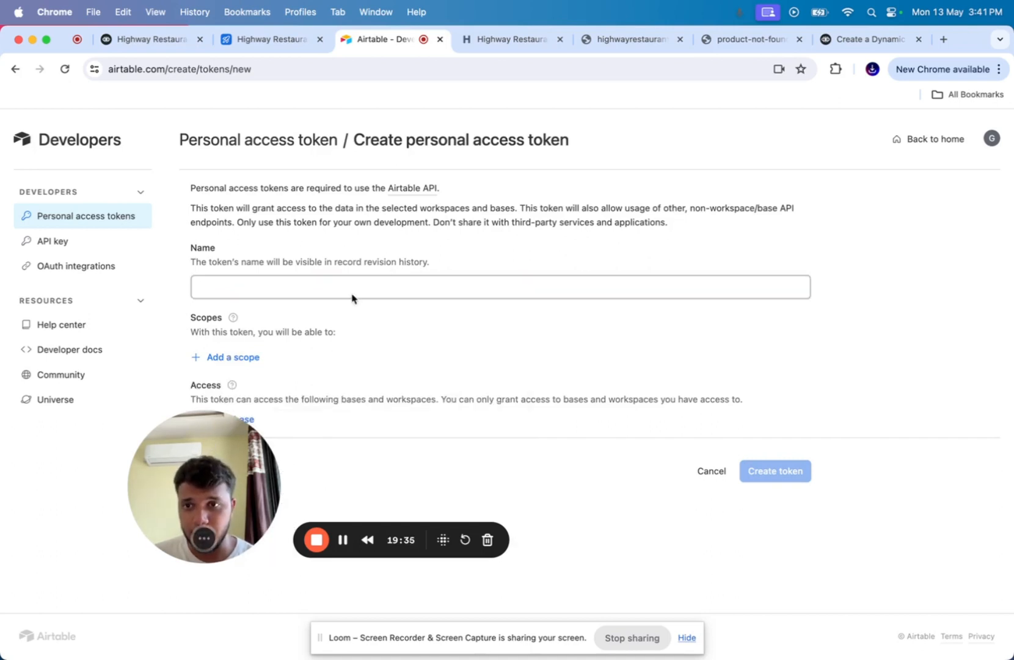
pyautogui.click(248, 360)
pyautogui.click(102, 482)
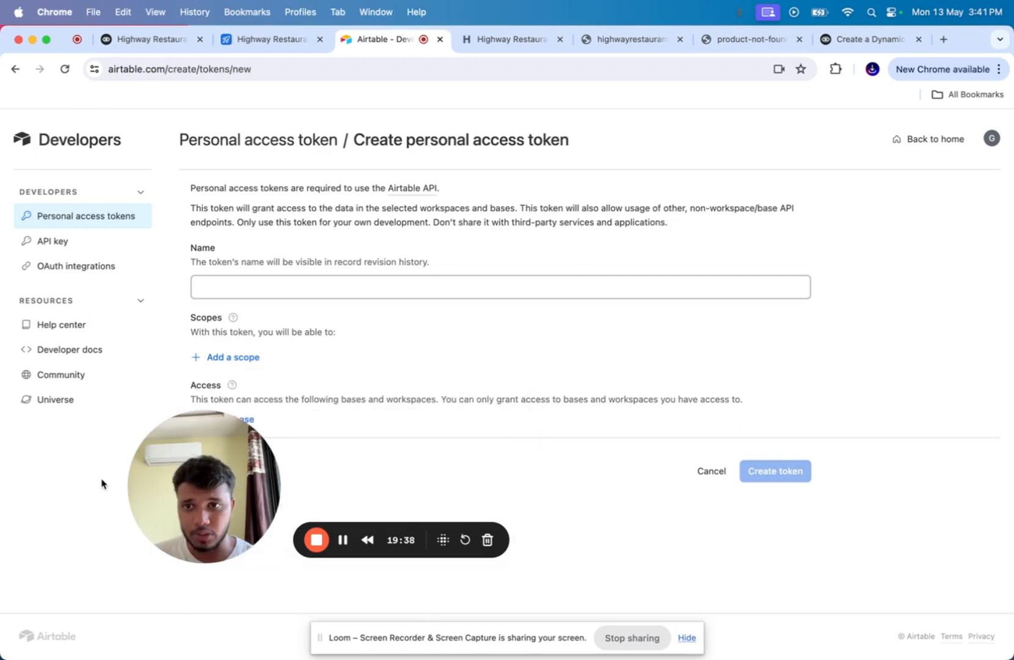
pyautogui.moveTo(182, 471); pyautogui.dragTo(577, 221)
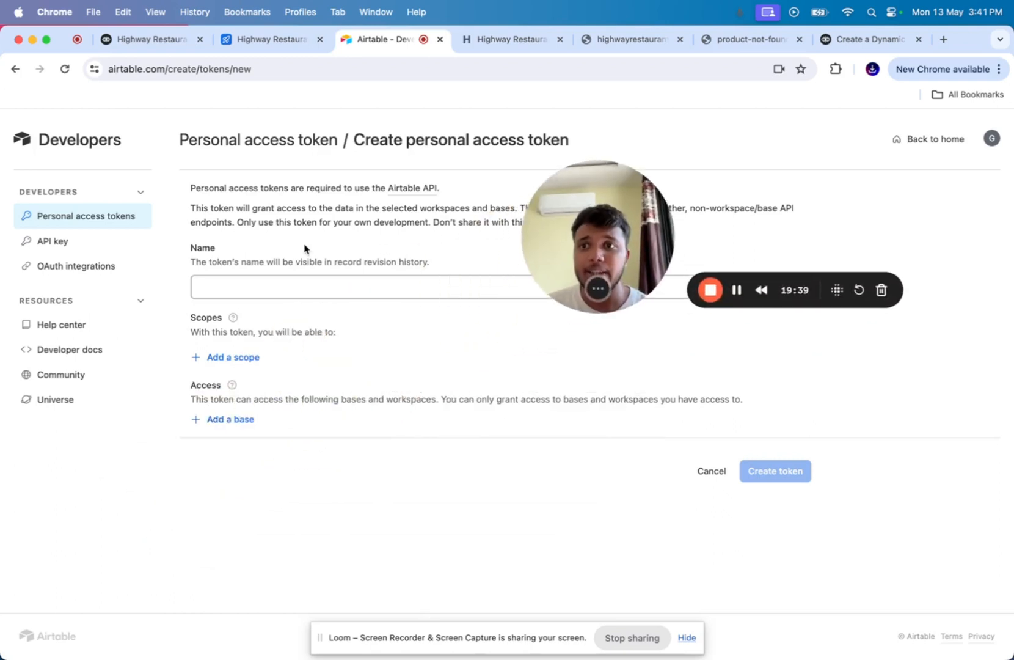
pyautogui.click(101, 225)
pyautogui.click(276, 40)
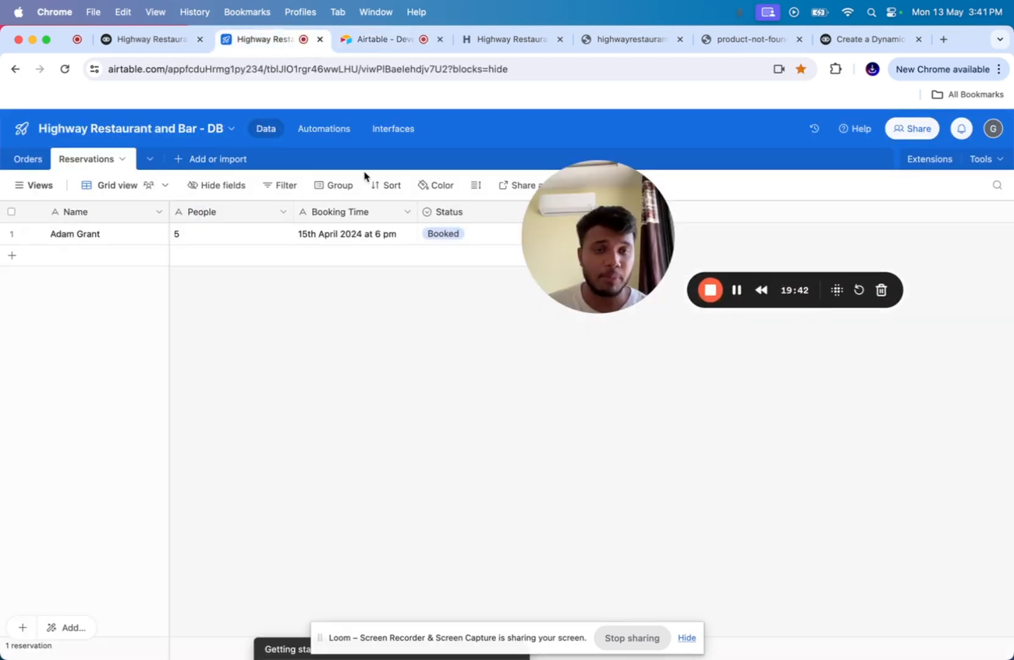
# - Select the whole request URL in the Voiceflow API block
pyautogui.click(171, 42)
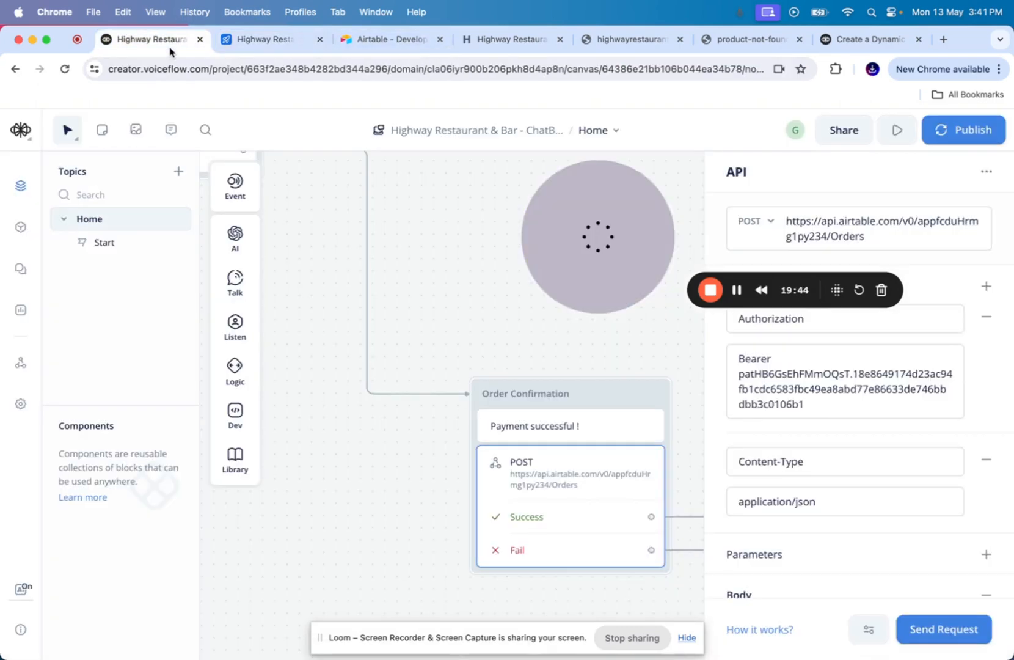
pyautogui.moveTo(616, 240); pyautogui.dragTo(422, 284)
pyautogui.click(875, 221)
pyautogui.press('super+a')
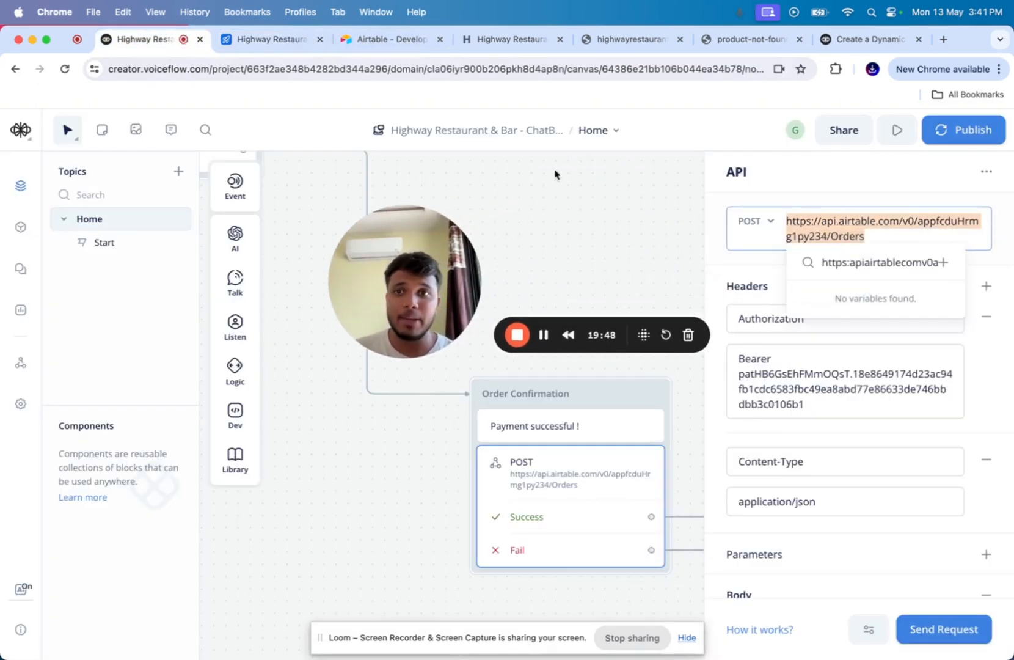
pyautogui.click(261, 24)
pyautogui.click(155, 46)
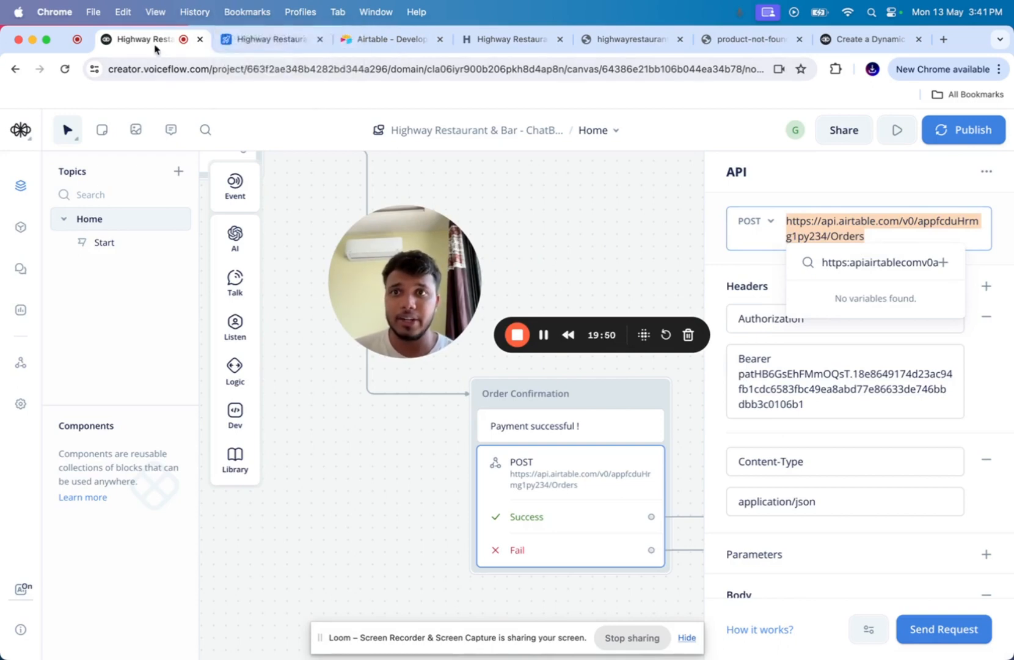
# - From the Reservations grid's Help panel, open the base's API documentation in a new tab
pyautogui.click(257, 39)
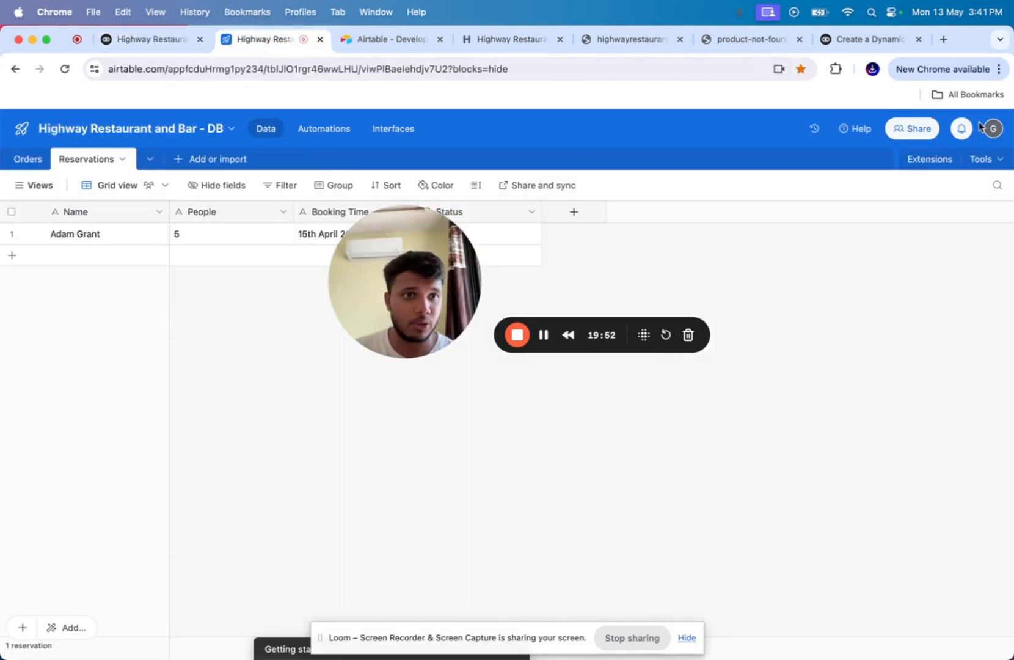
pyautogui.click(979, 158)
pyautogui.click(992, 128)
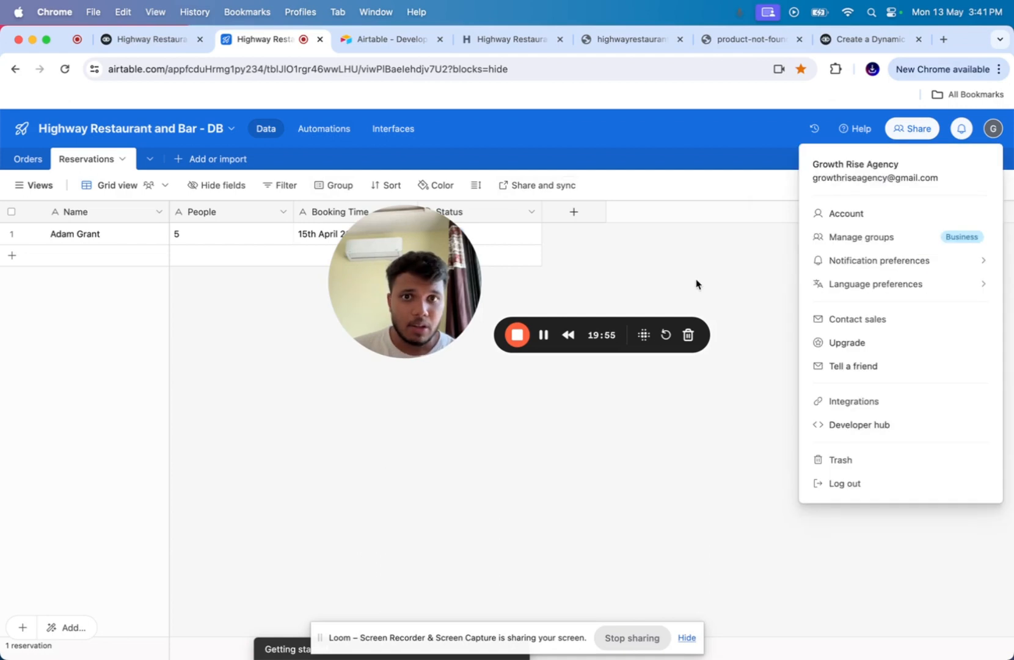
pyautogui.click(697, 283)
pyautogui.click(850, 129)
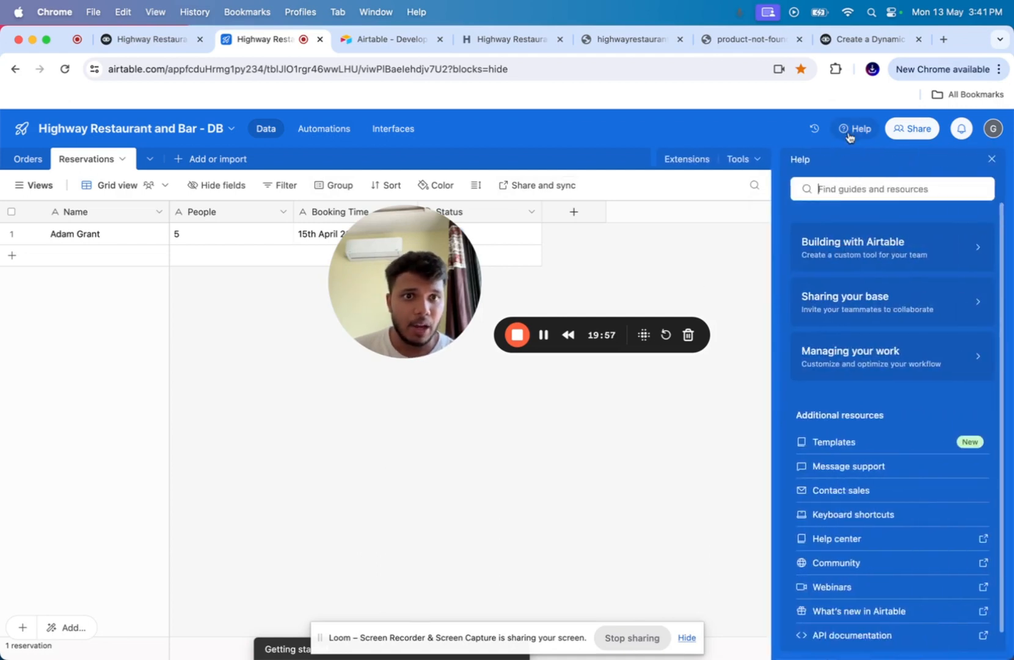
pyautogui.click(826, 630)
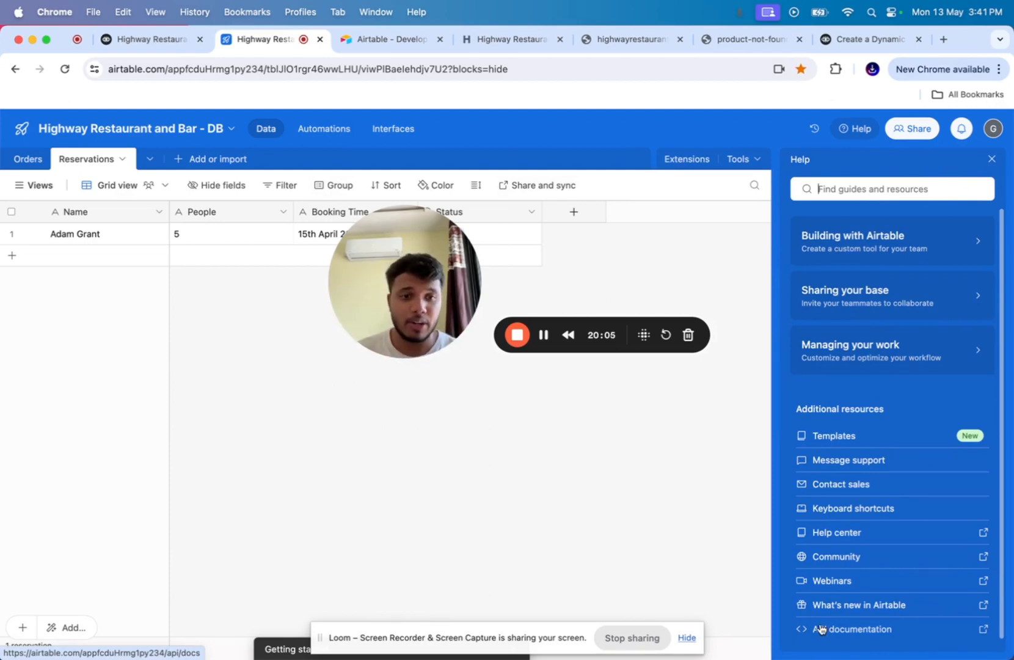
pyautogui.click(456, 49)
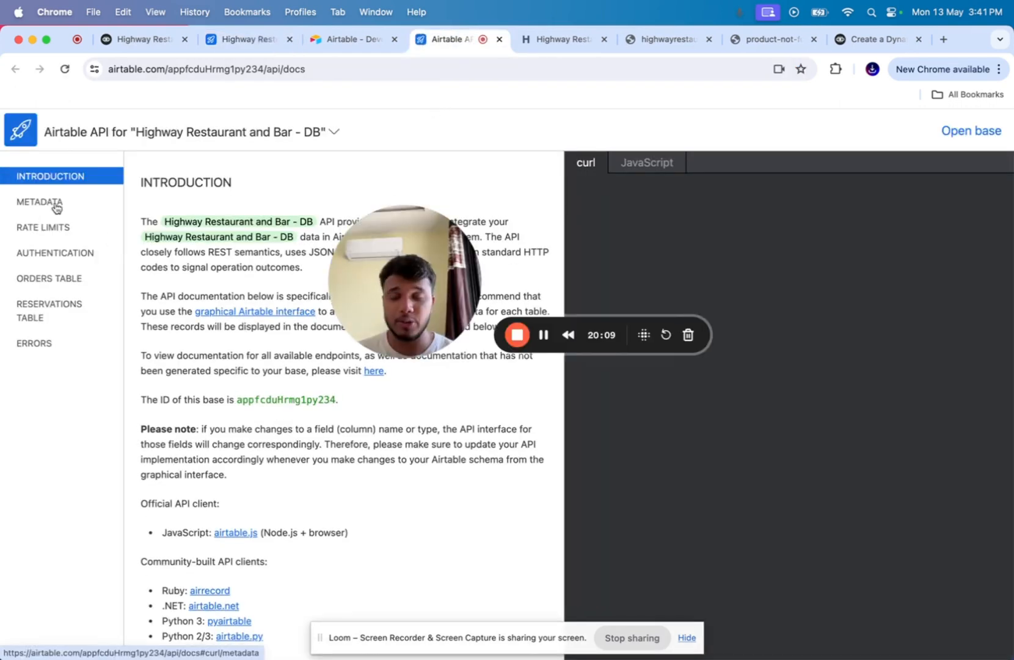
# - Browse the Orders table docs: list, retrieve, create, update and delete records
pyautogui.click(60, 280)
pyautogui.scroll(-1, 186, 316)
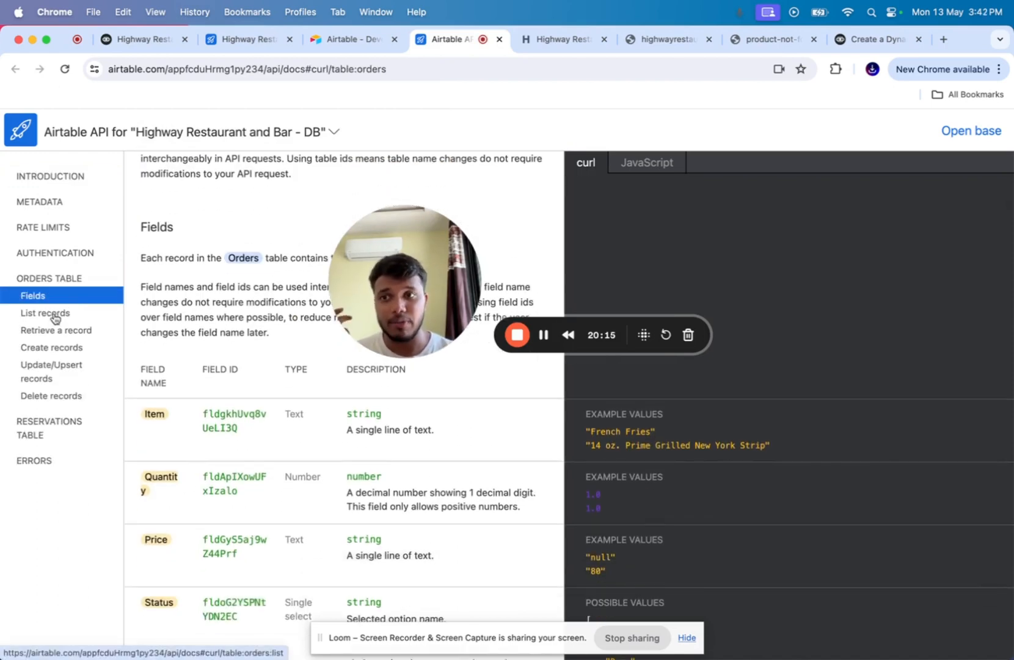
pyautogui.click(55, 316)
pyautogui.click(55, 331)
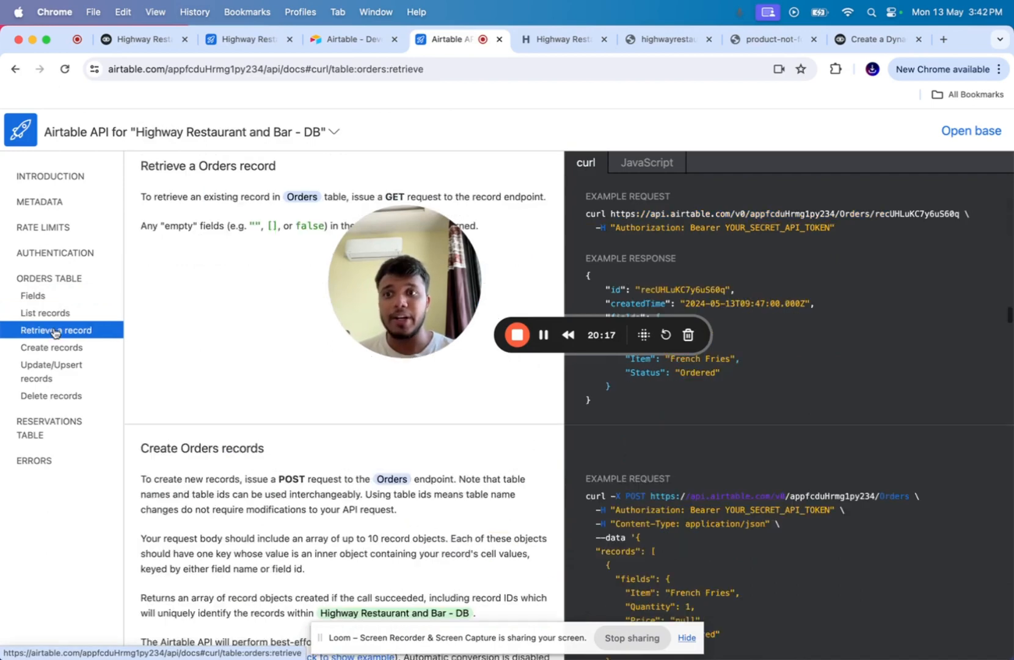
pyautogui.click(52, 347)
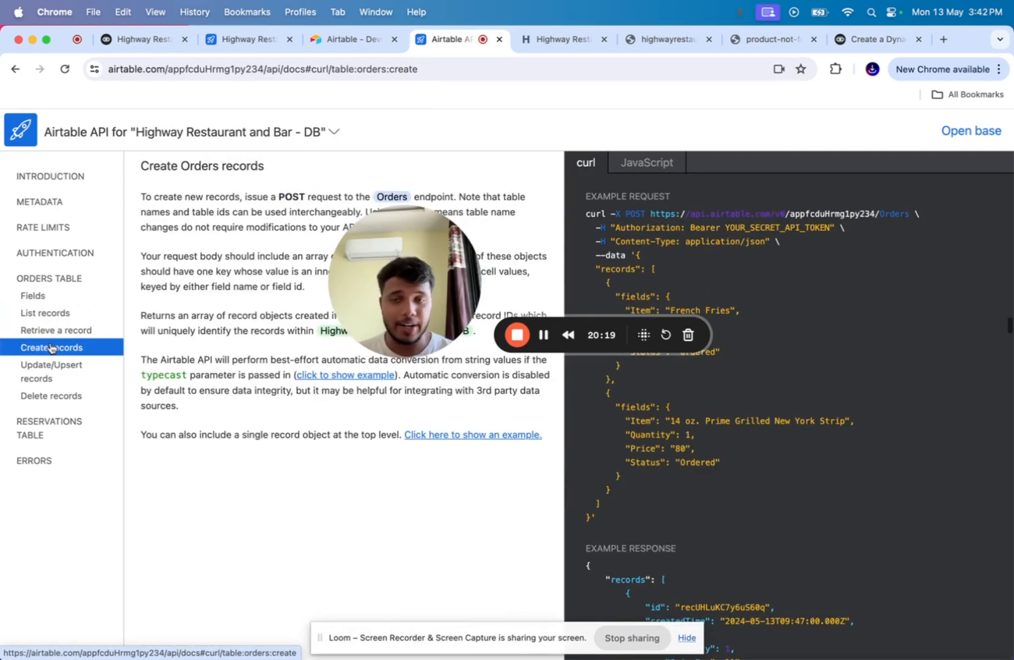
pyautogui.click(52, 366)
pyautogui.click(48, 395)
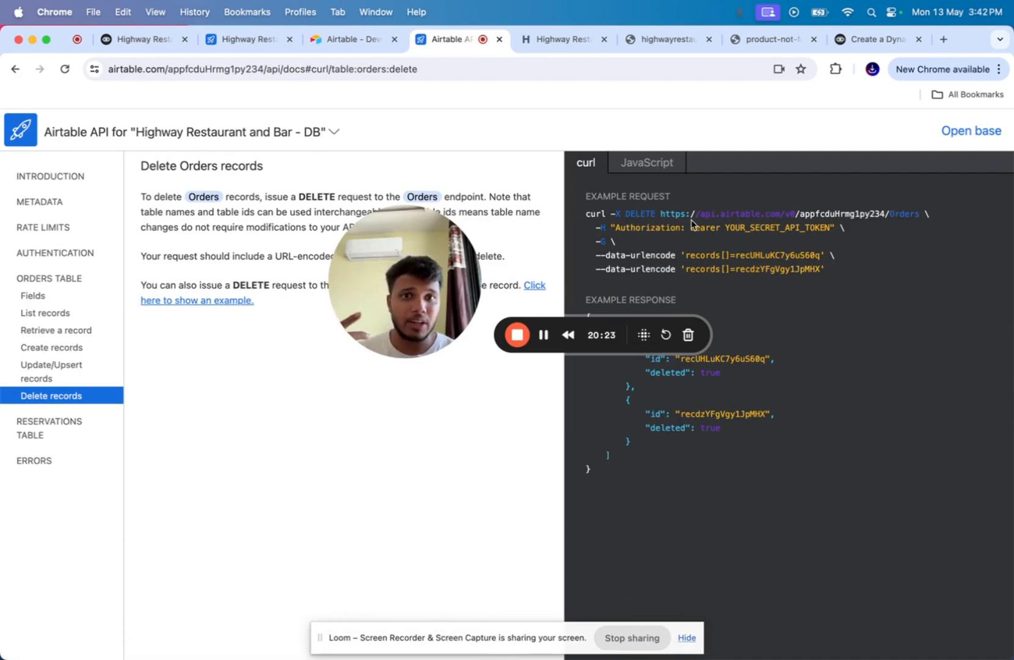
# - Highlight the endpoint URL, Authorization, YOUR_SECRET_API_TOKEN and record lines, then return to Reservations
pyautogui.moveTo(661, 214); pyautogui.dragTo(895, 214)
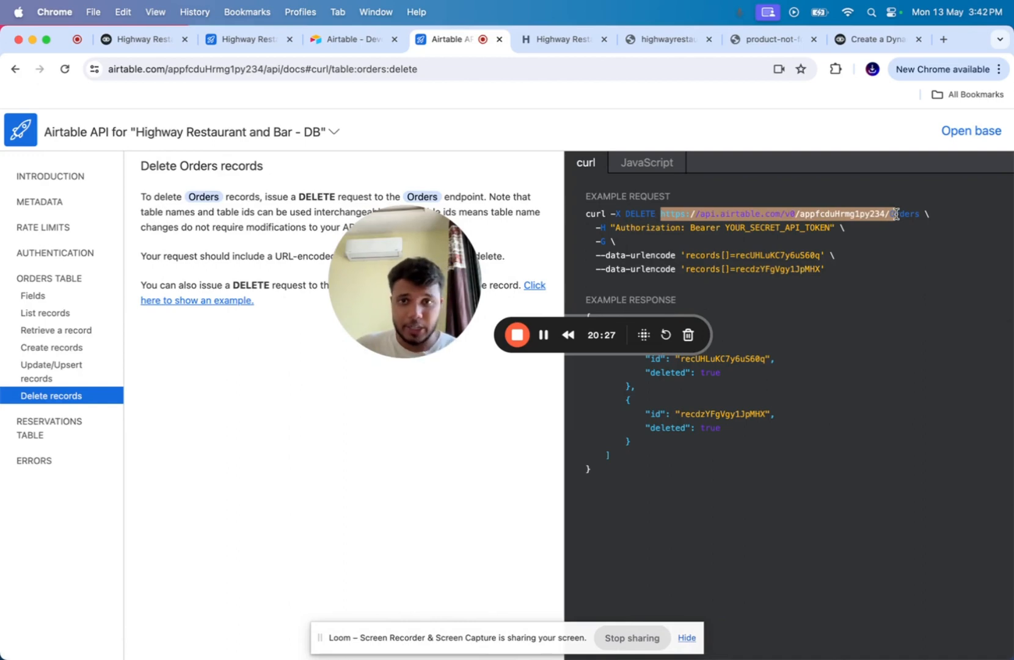
pyautogui.click(895, 214)
pyautogui.doubleClick(634, 225)
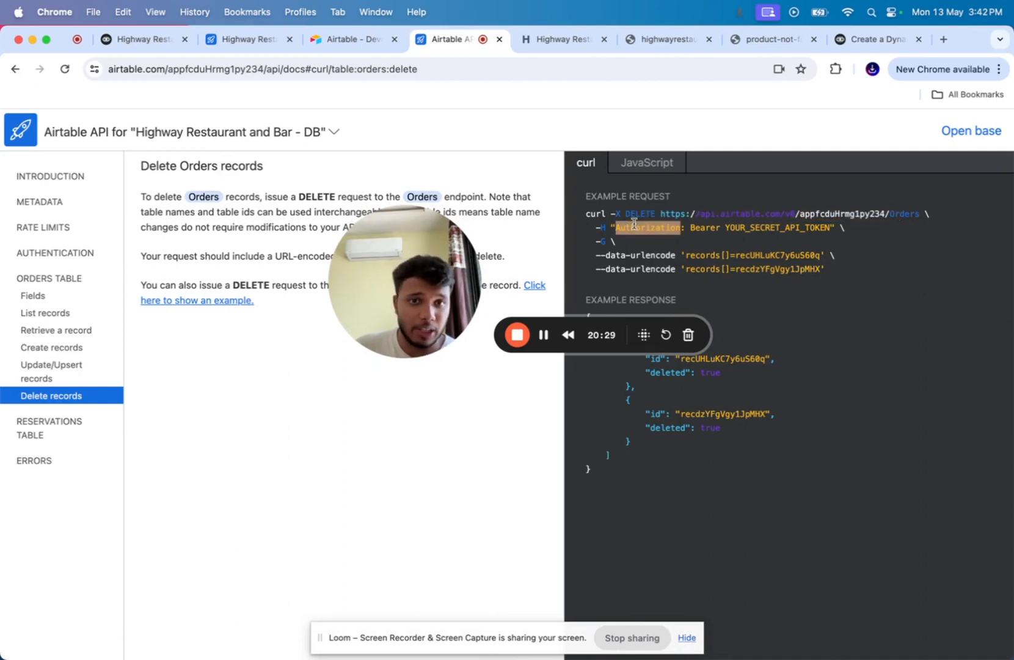
pyautogui.doubleClick(750, 229)
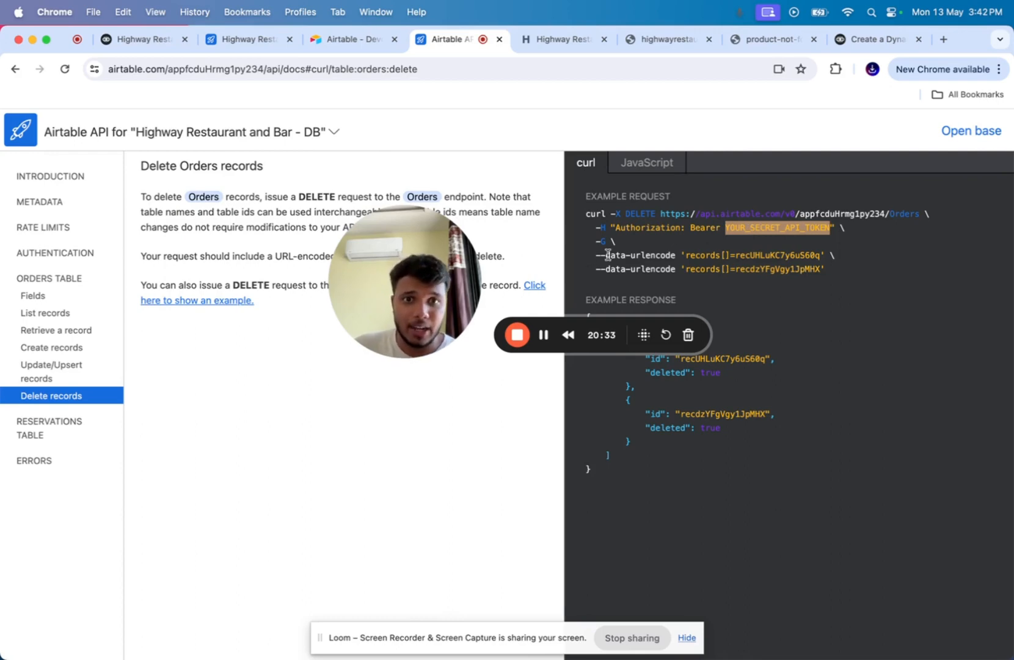
pyautogui.moveTo(604, 255); pyautogui.dragTo(712, 267)
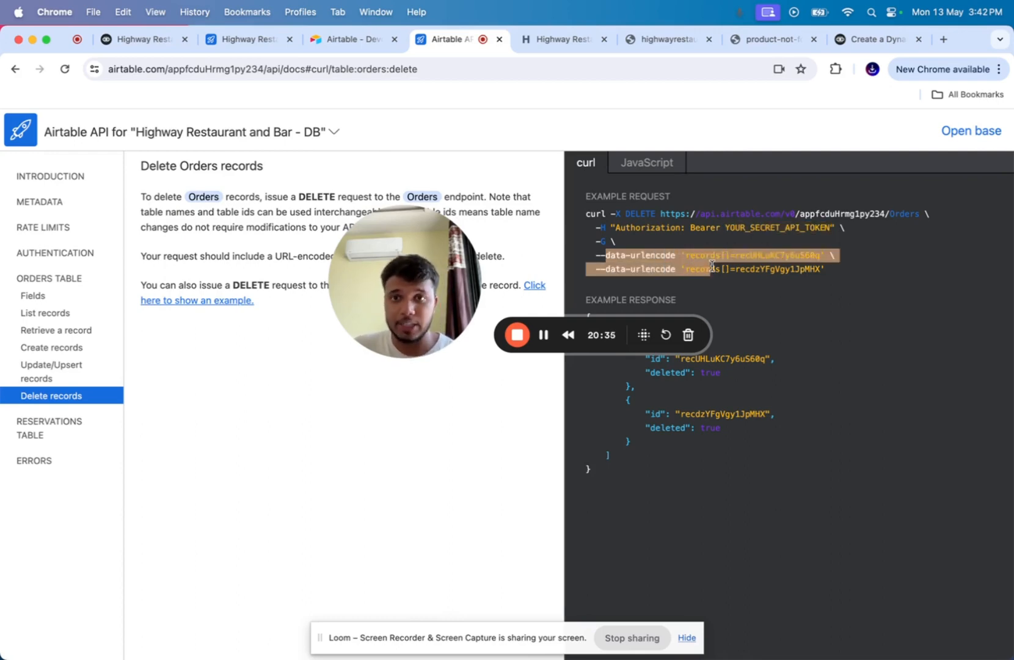
pyautogui.click(241, 39)
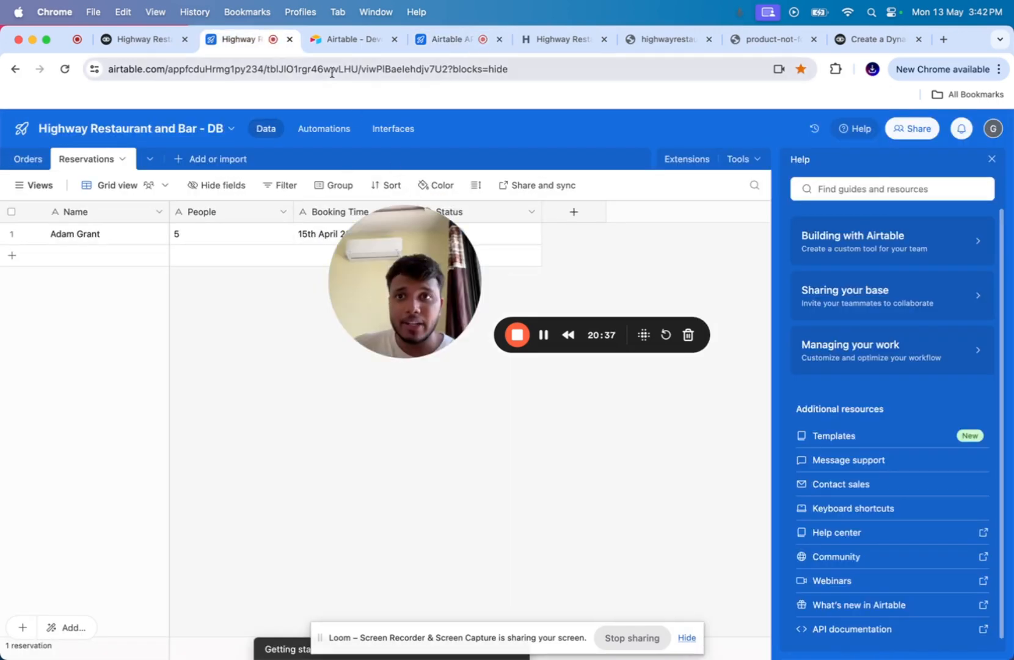
pyautogui.click(143, 40)
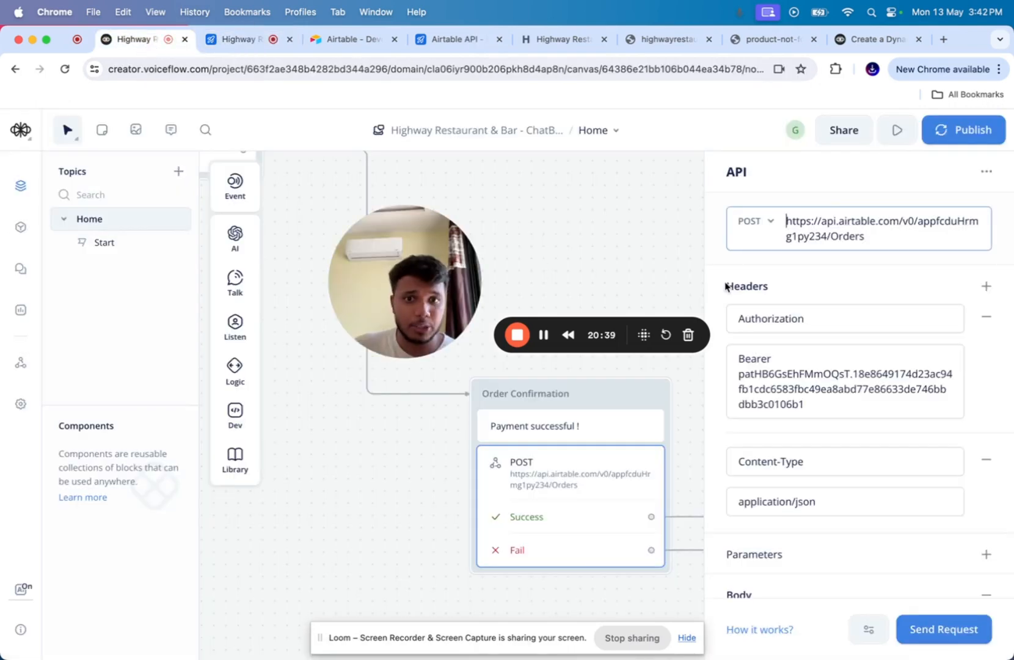
pyautogui.click(792, 317)
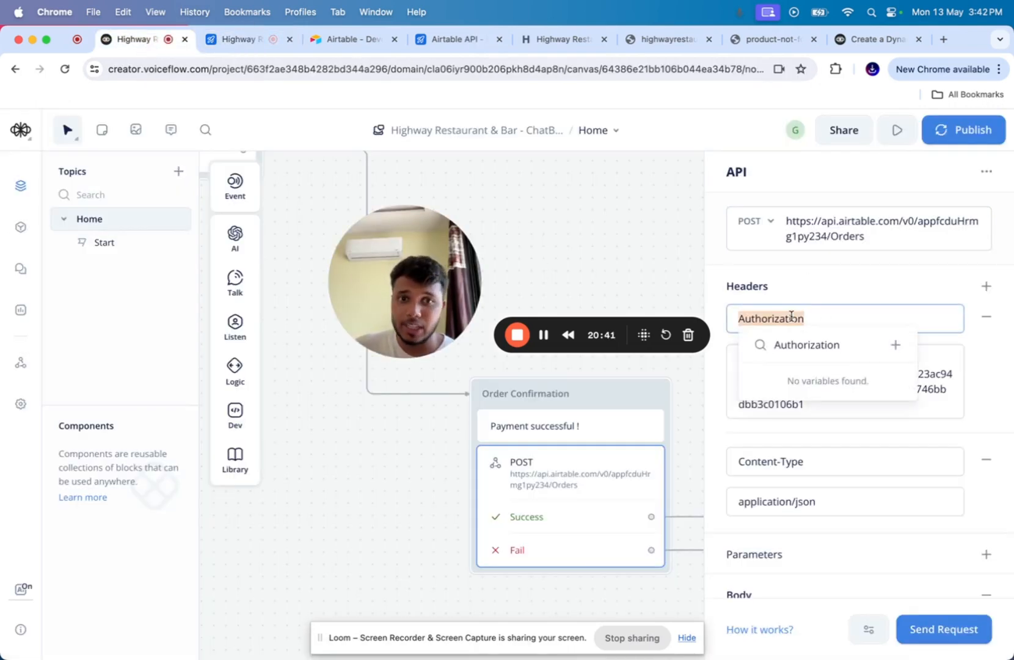
pyautogui.click(728, 395)
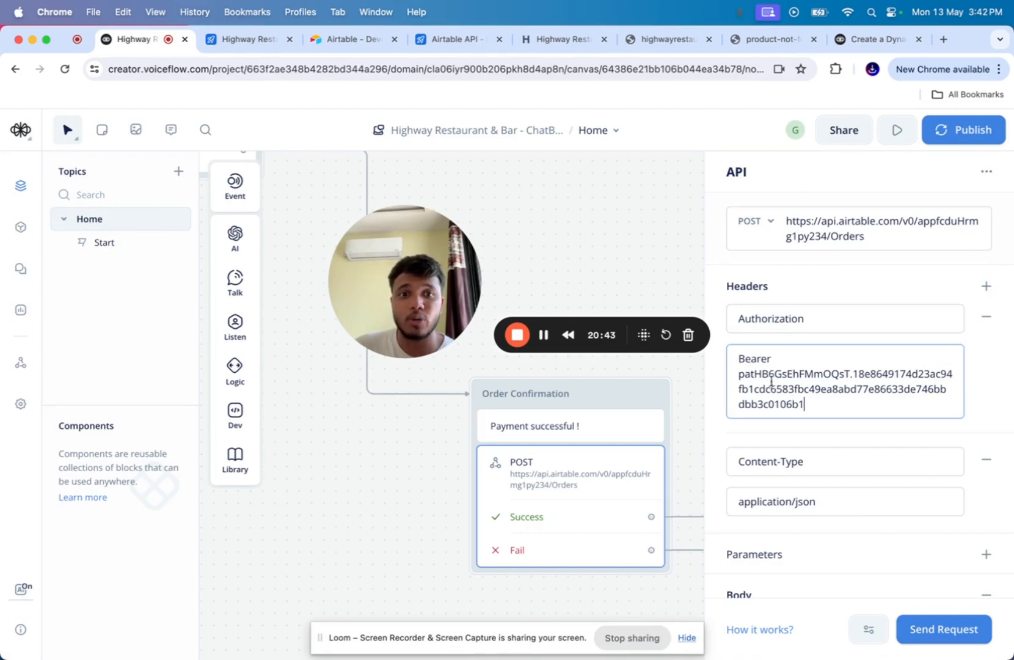
pyautogui.hotkey('shift', 'alt', 'Left')
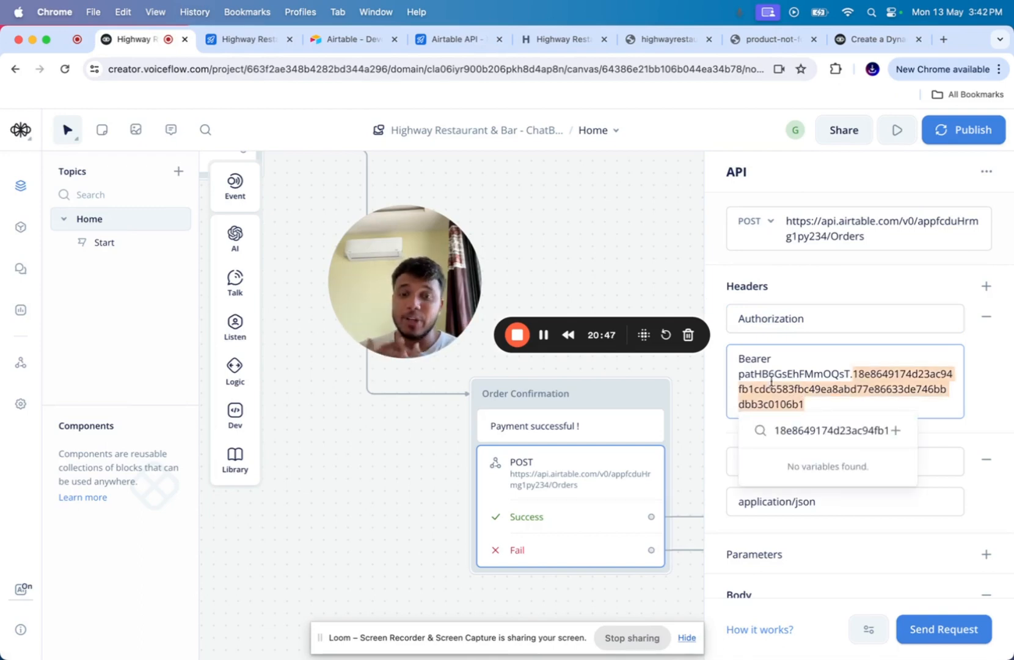
pyautogui.click(799, 302)
pyautogui.scroll(-3, 799, 299)
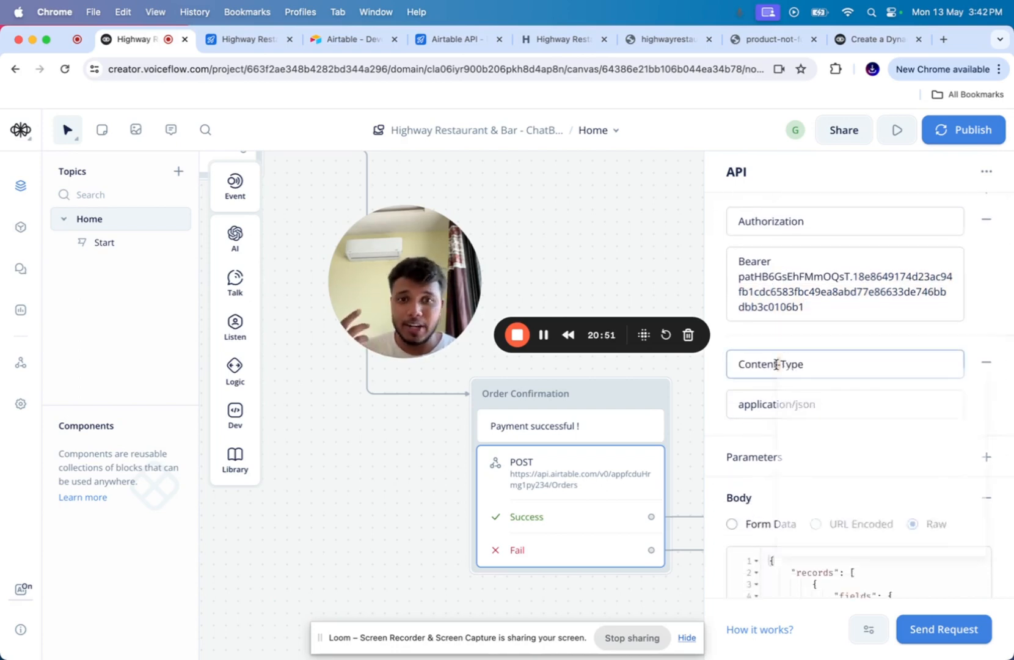
pyautogui.click(748, 403)
pyautogui.doubleClick(760, 404)
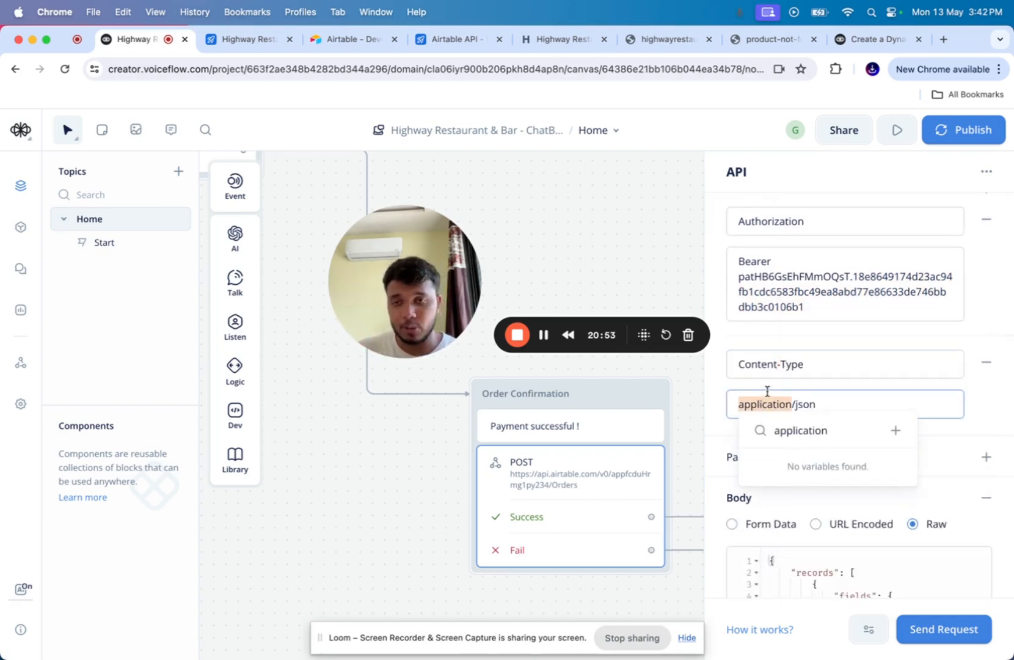
pyautogui.click(783, 366)
pyautogui.scroll(-4, 785, 390)
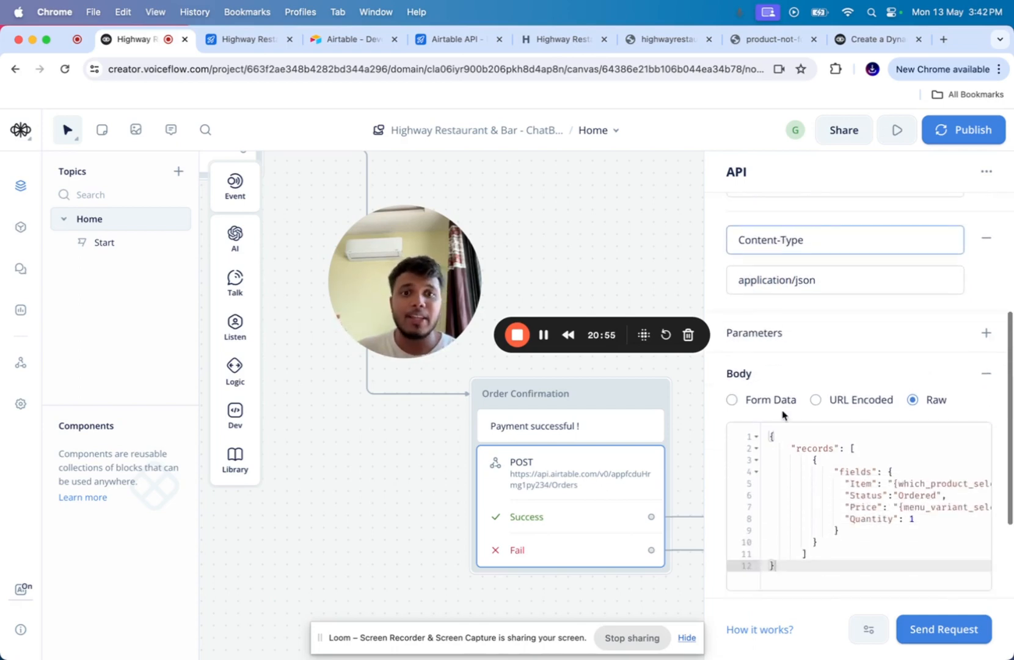
pyautogui.scroll(-1, 861, 467)
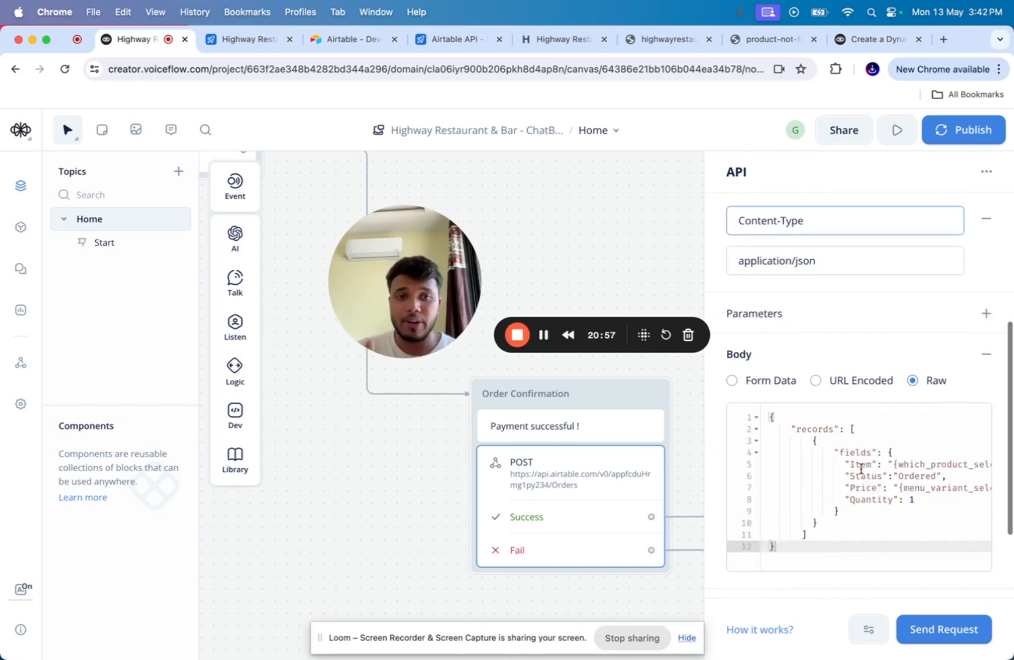
pyautogui.doubleClick(816, 428)
pyautogui.click(861, 452)
pyautogui.doubleClick(861, 452)
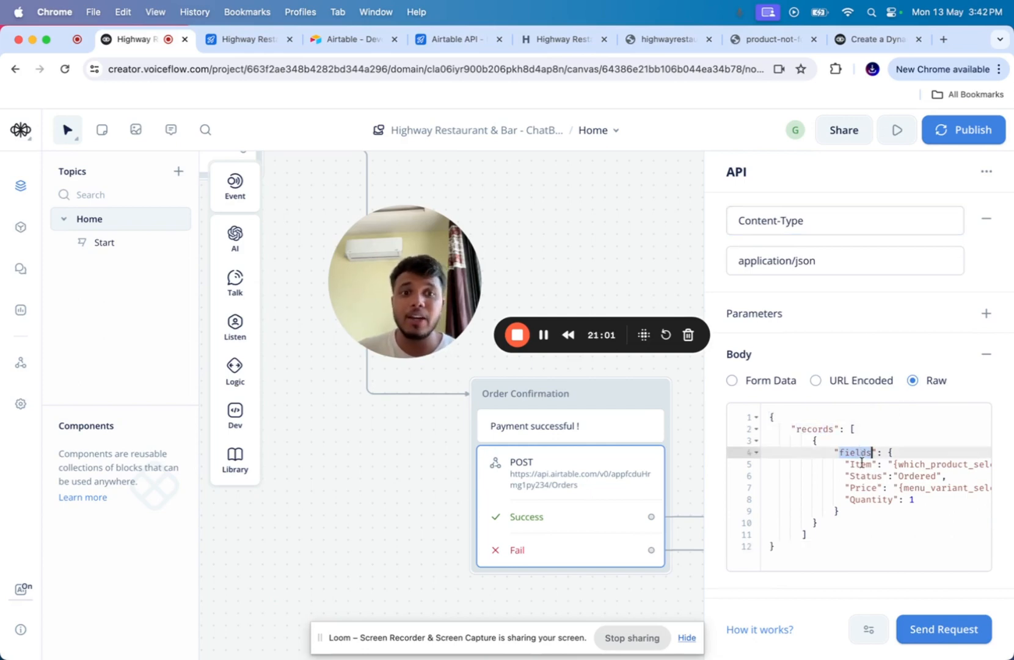
pyautogui.hscroll(2, 861, 465)
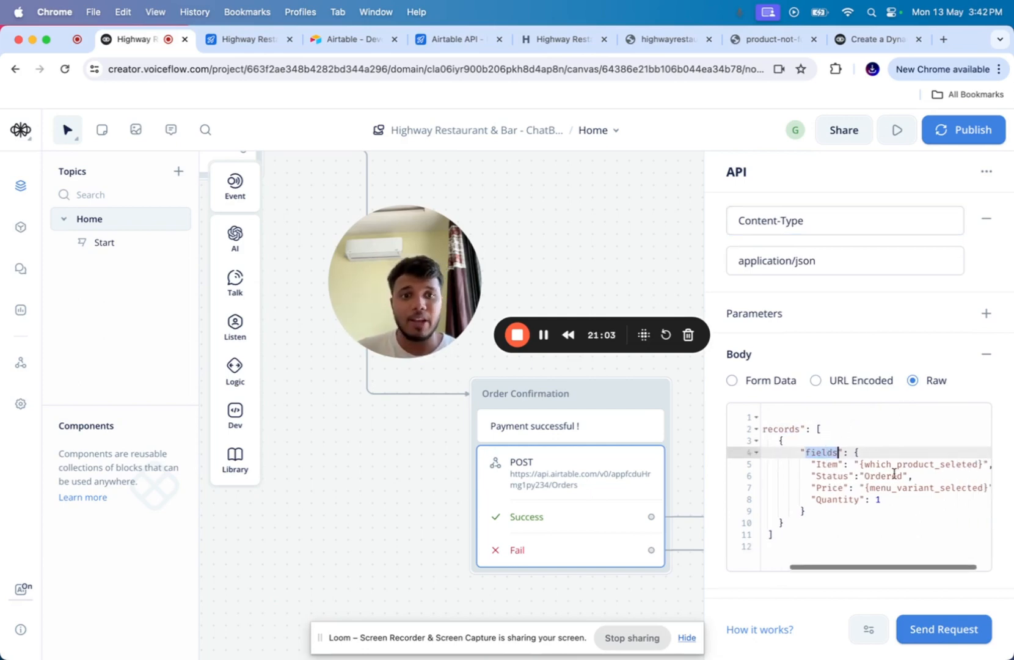
pyautogui.moveTo(860, 464); pyautogui.dragTo(962, 462)
pyautogui.click(874, 463)
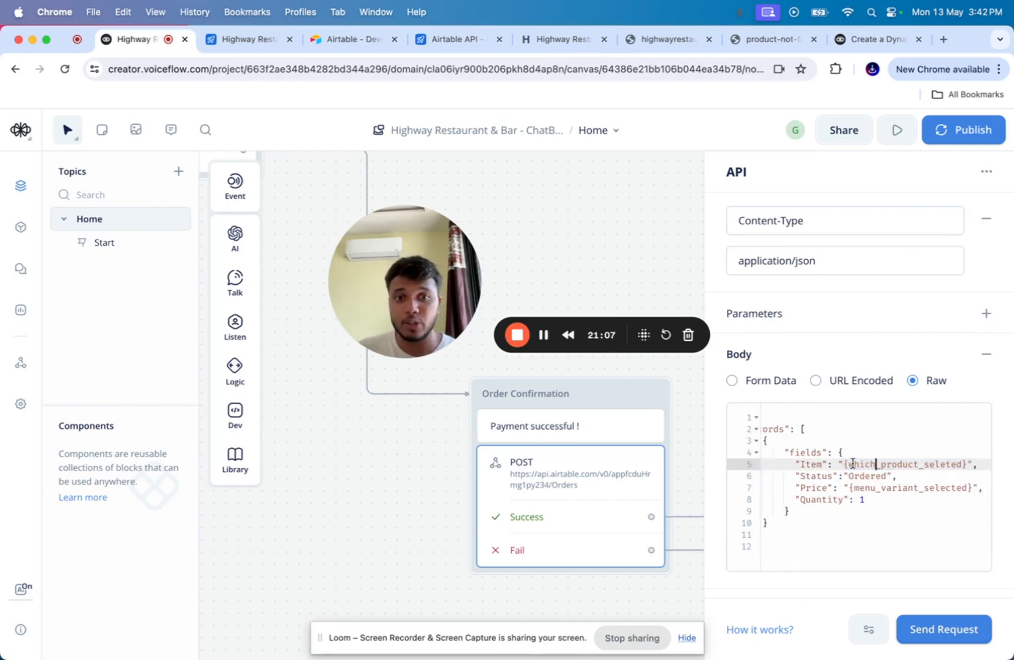
pyautogui.moveTo(847, 462); pyautogui.dragTo(964, 464)
pyautogui.click(962, 464)
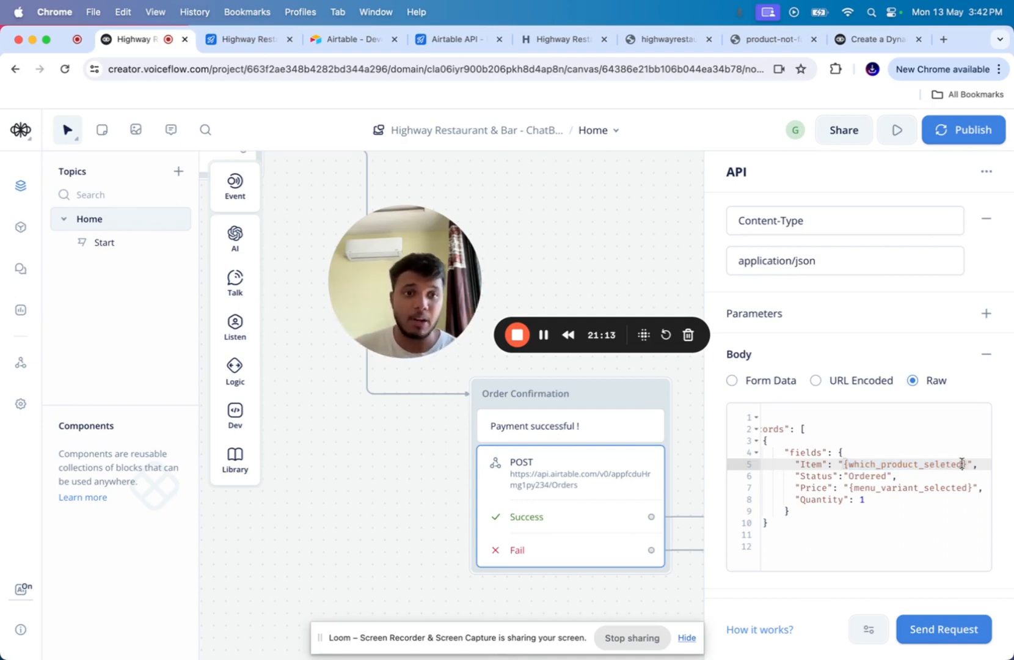
pyautogui.click(863, 481)
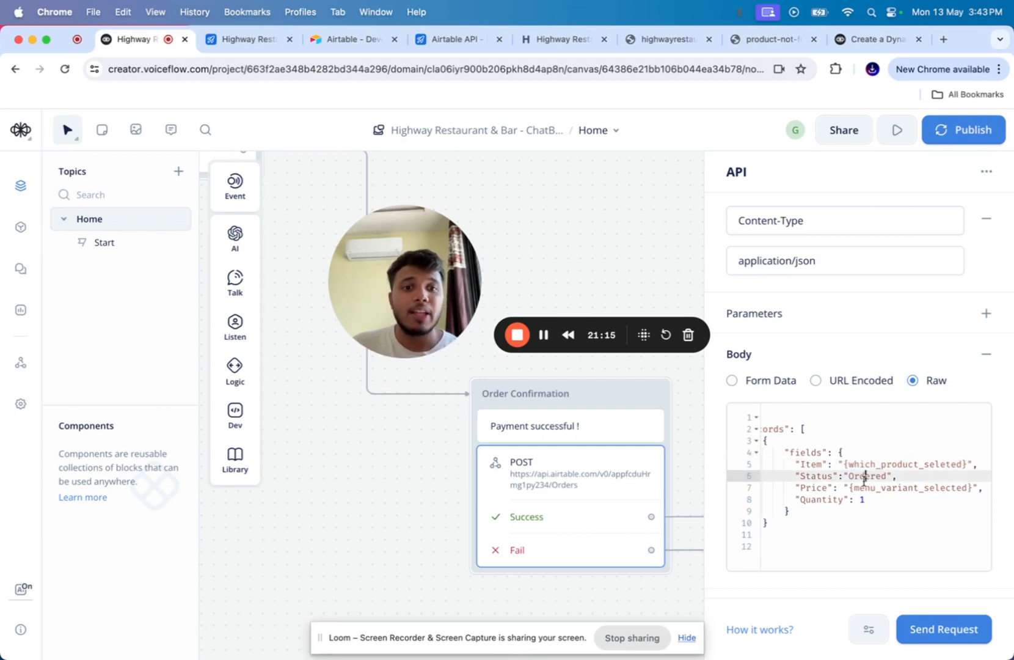
pyautogui.click(829, 509)
pyautogui.scroll(-3, 829, 508)
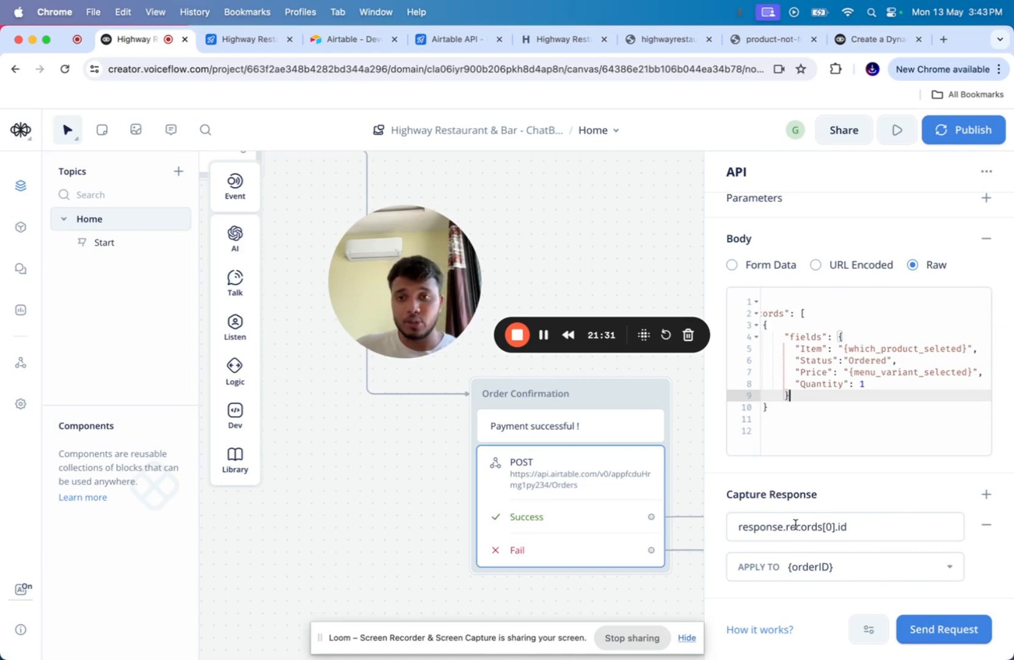
# - Close the API panel and view the Order Successful image, order-sent text and 'Thanks for ordering !!!' message
pyautogui.click(543, 590)
pyautogui.hscroll(5, 542, 593)
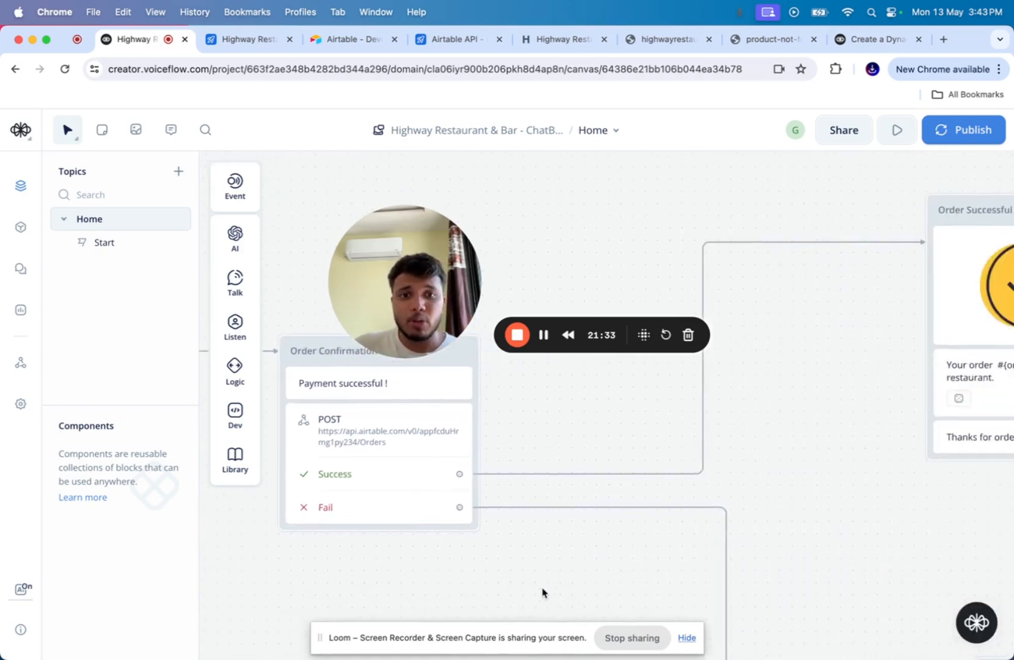
pyautogui.hscroll(5, 543, 592)
pyautogui.click(782, 356)
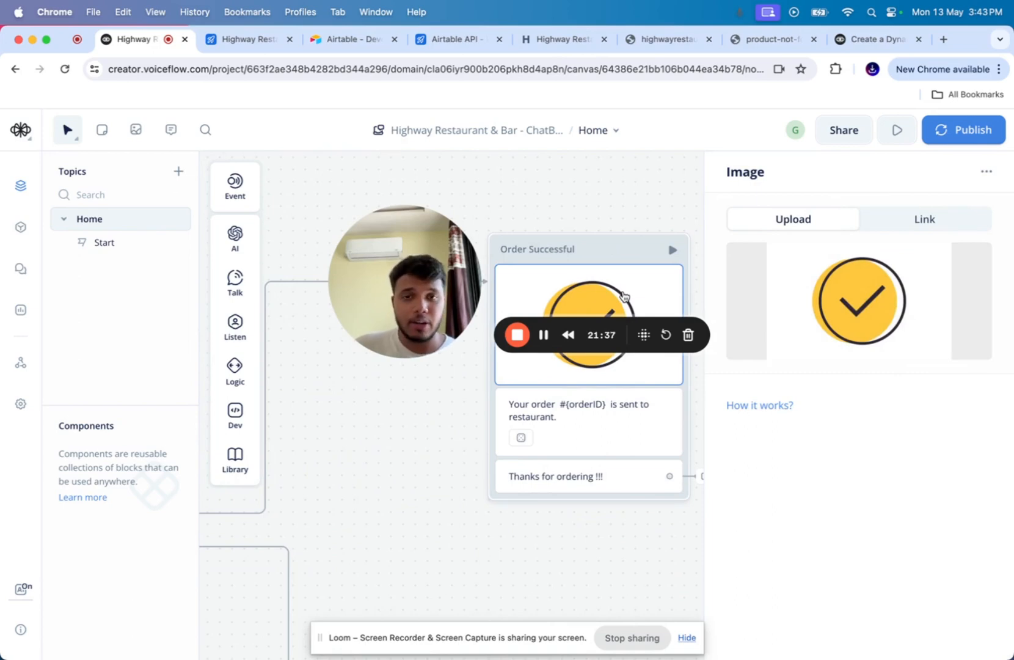
pyautogui.click(591, 413)
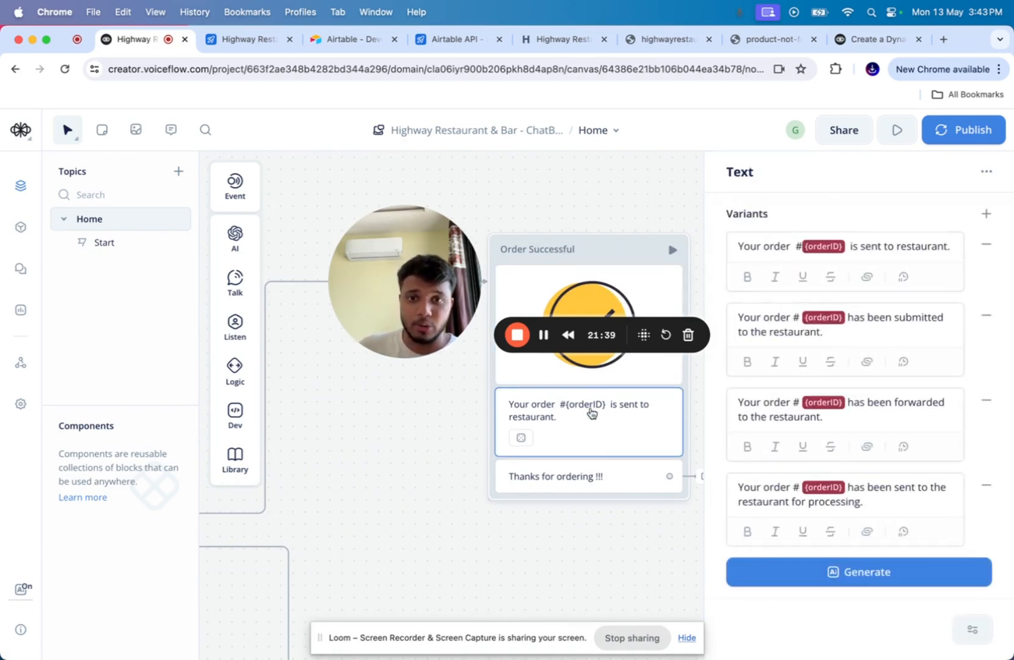
pyautogui.click(573, 477)
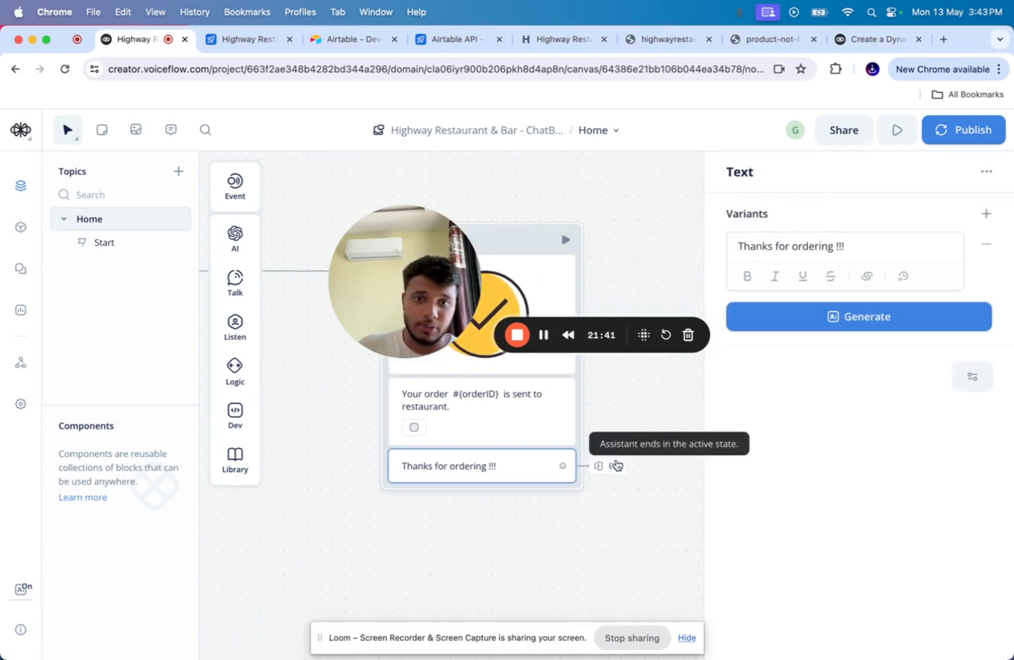
pyautogui.scroll(-5, 549, 560)
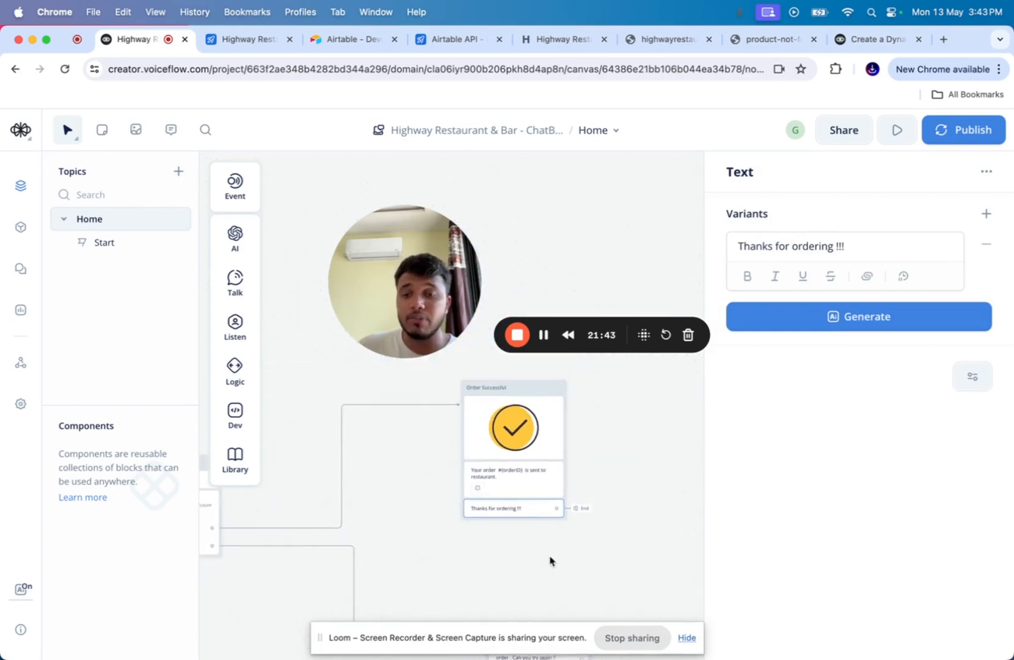
pyautogui.hscroll(-7, 550, 561)
pyautogui.hscroll(-10, 550, 560)
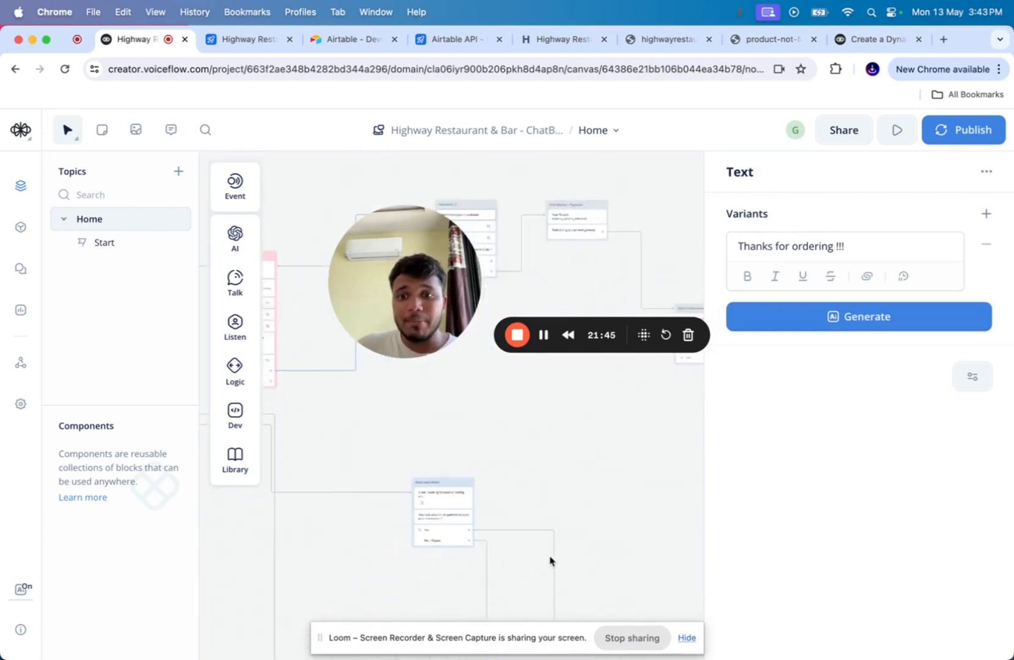
# - Pan to the Book reservation block and view its reservation greeting message variants
pyautogui.hscroll(-4, 550, 561)
pyautogui.hscroll(4, 550, 560)
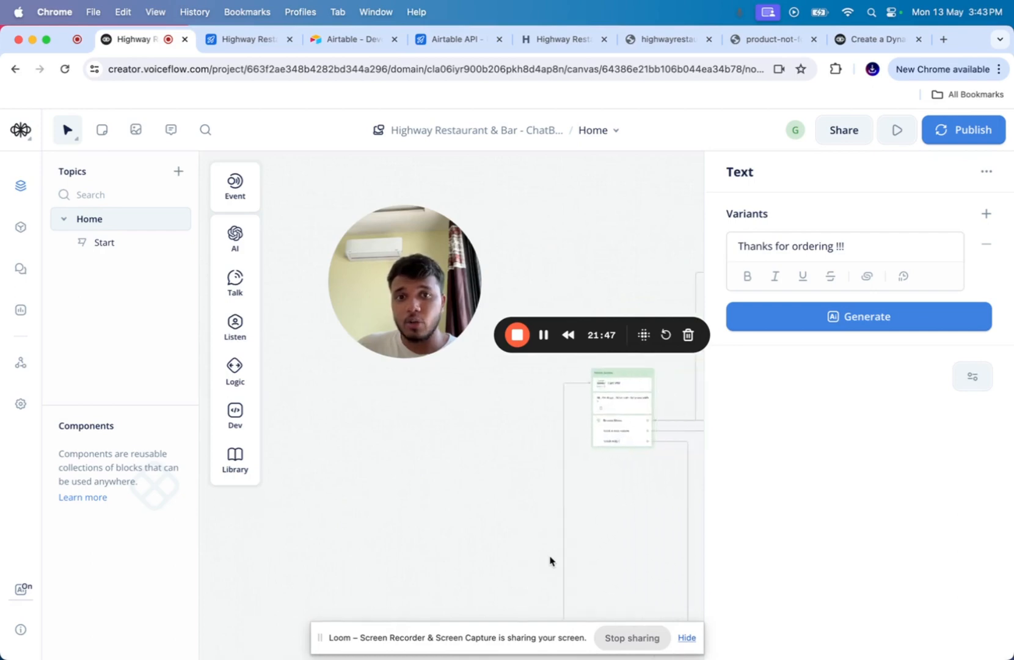
pyautogui.scroll(5, 550, 561)
pyautogui.scroll(5, 550, 560)
pyautogui.hscroll(5, 550, 560)
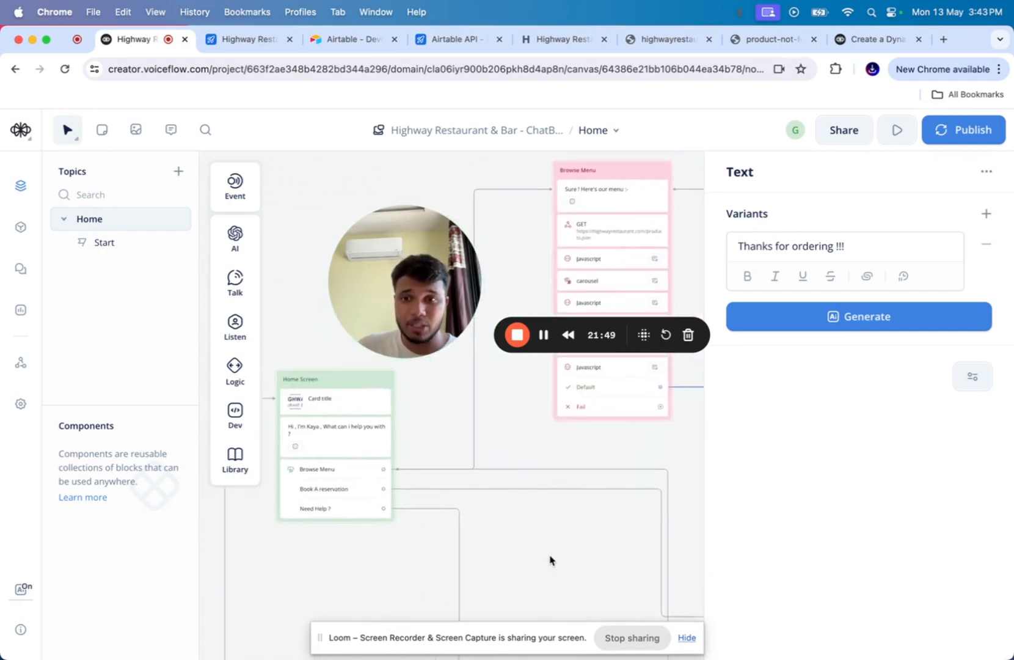
pyautogui.scroll(-10, 314, 500)
pyautogui.hscroll(6, 314, 501)
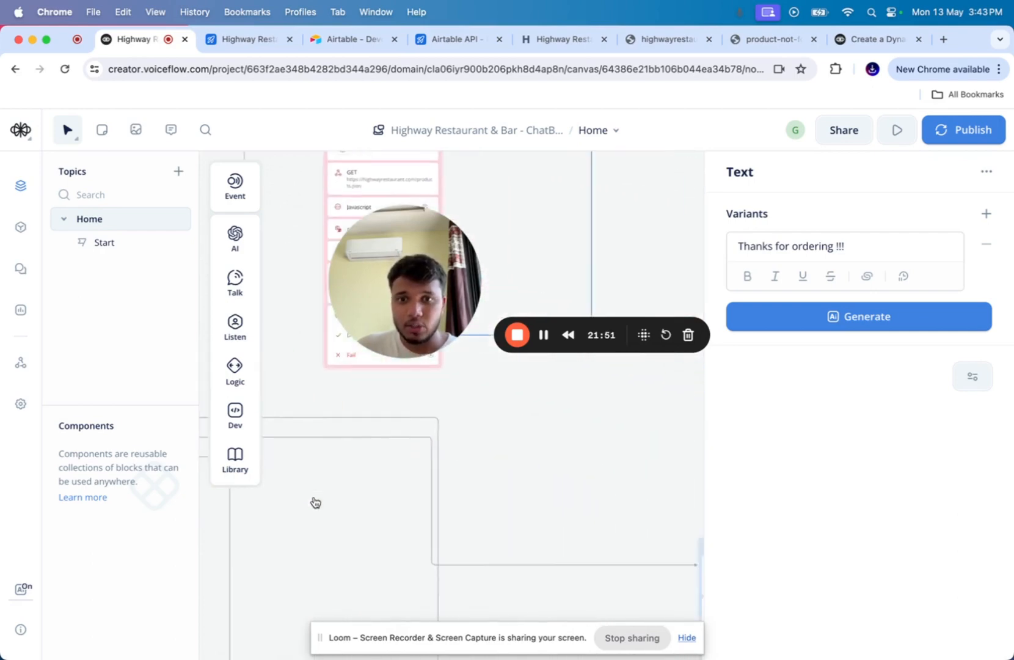
pyautogui.click(507, 481)
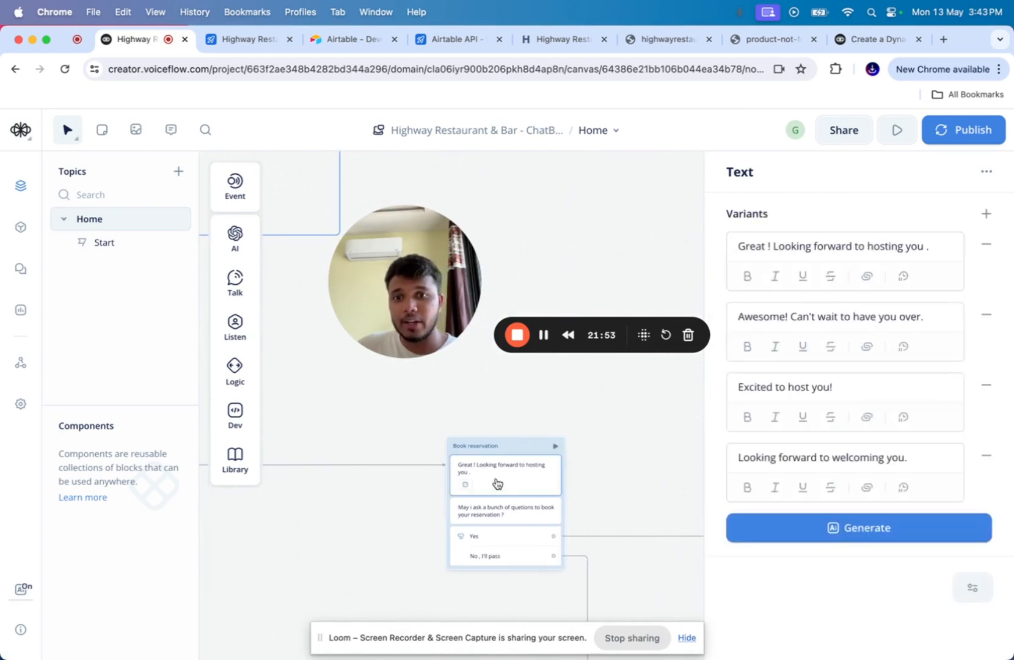
# - View the booking question, then open the Yes and 'No , I'll pass' button choices
pyautogui.scroll(5, 378, 491)
pyautogui.click(645, 536)
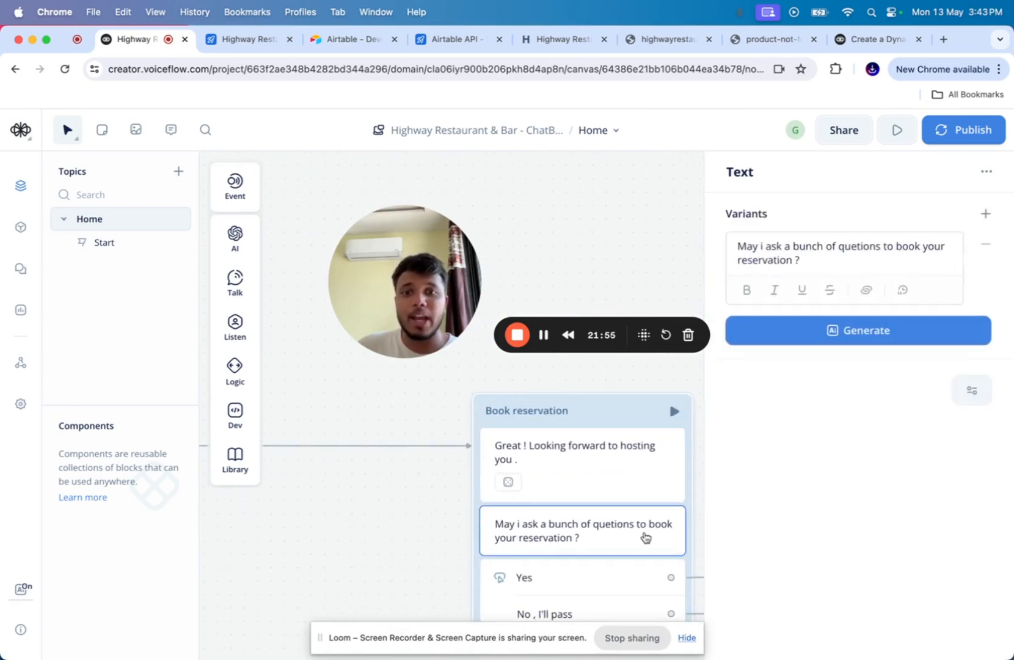
pyautogui.hscroll(5, 394, 543)
pyautogui.scroll(-1, 394, 542)
pyautogui.click(415, 526)
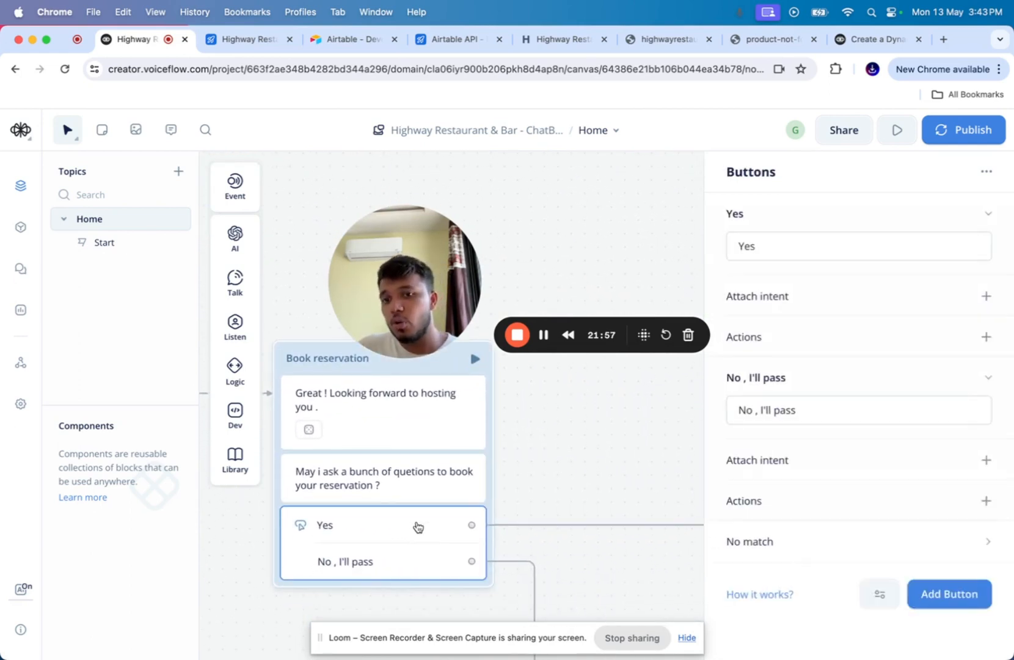
pyautogui.hscroll(10, 563, 511)
pyautogui.scroll(-2, 564, 511)
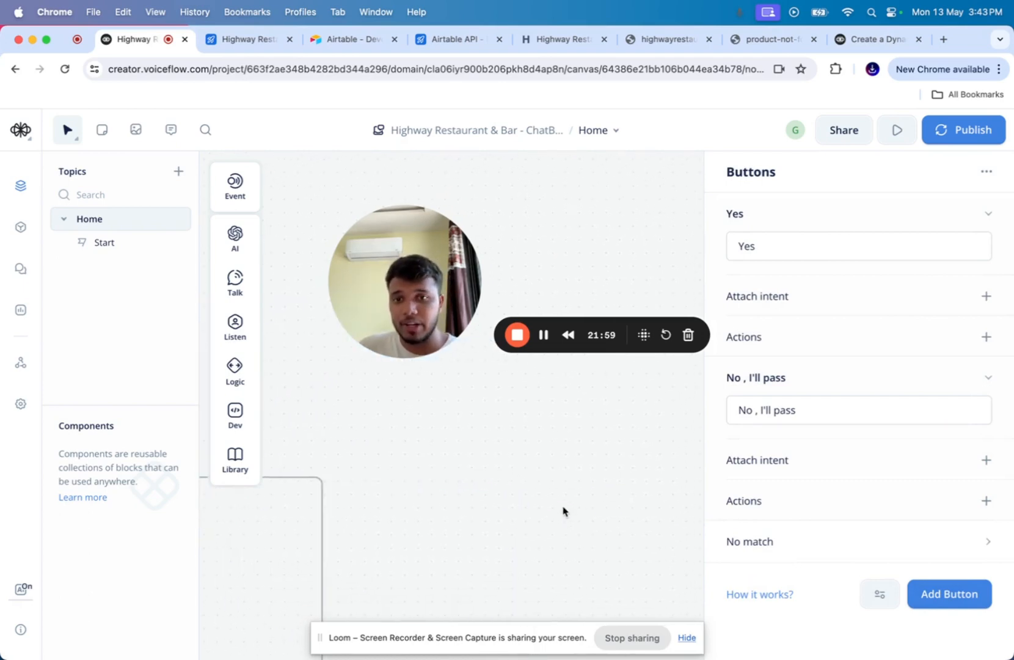
pyautogui.hscroll(-5, 563, 511)
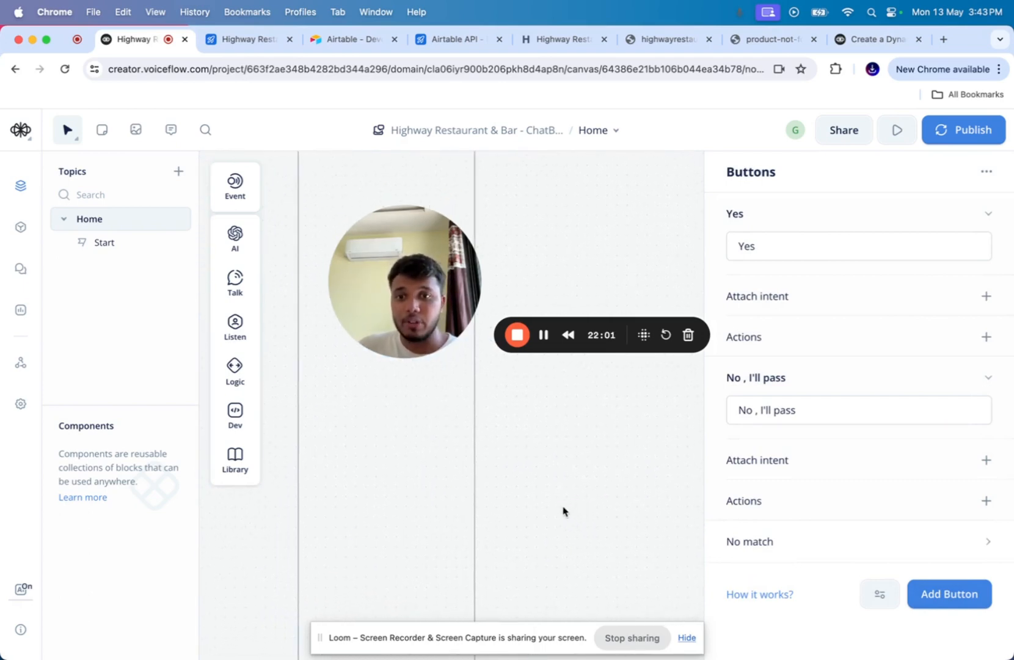
pyautogui.scroll(-2, 563, 511)
pyautogui.hscroll(10, 563, 511)
pyautogui.scroll(-3, 563, 512)
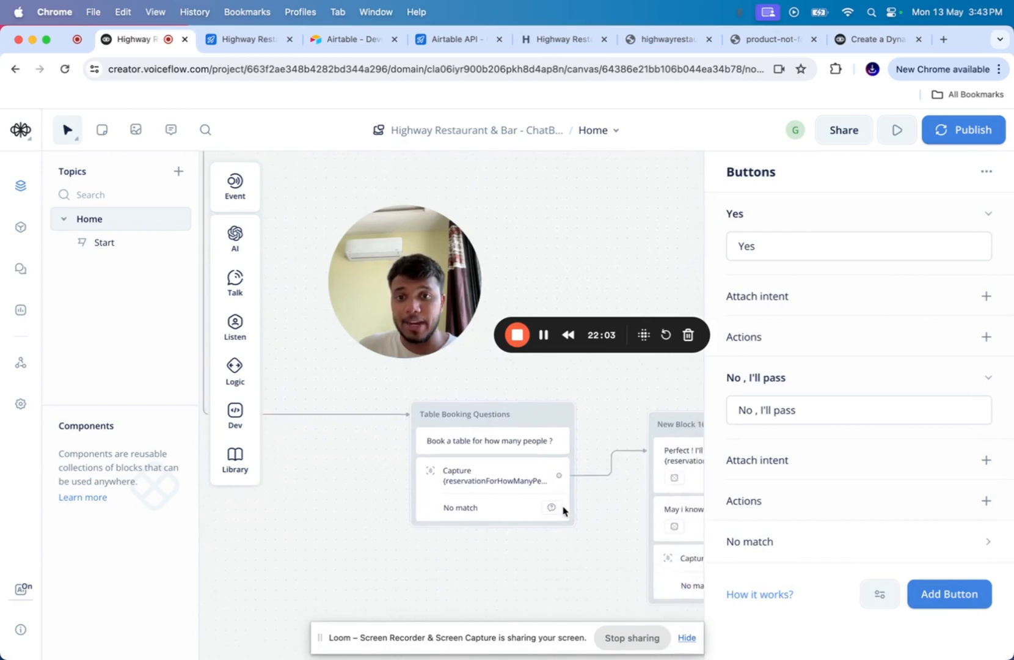
# - Review the party-size question and capture, then open the 'Perfect ! I'll book the reservation…' variants
pyautogui.click(476, 452)
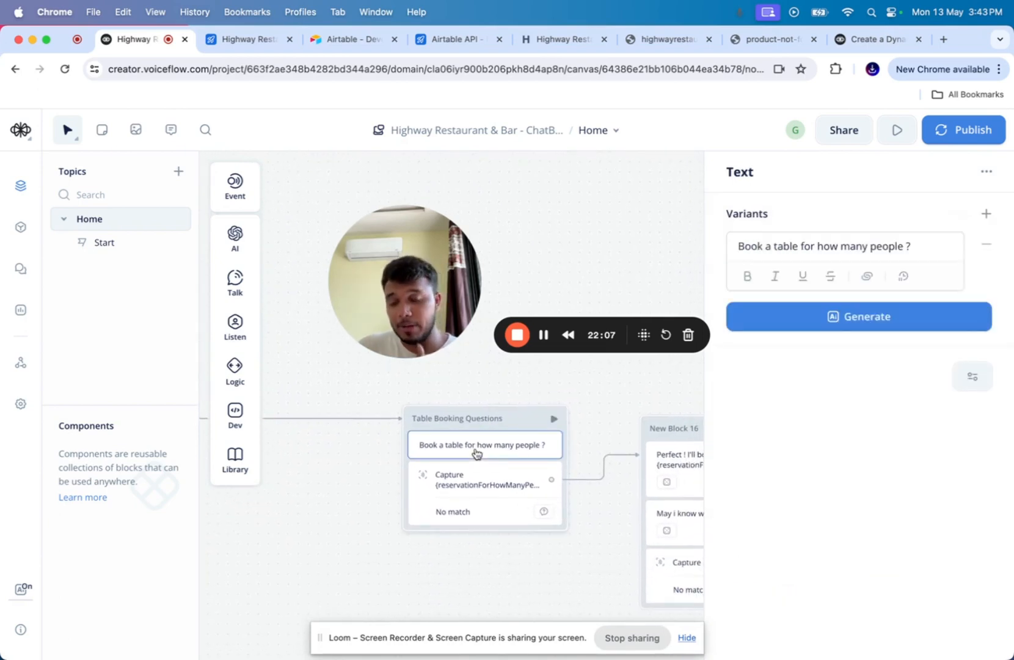
pyautogui.click(494, 487)
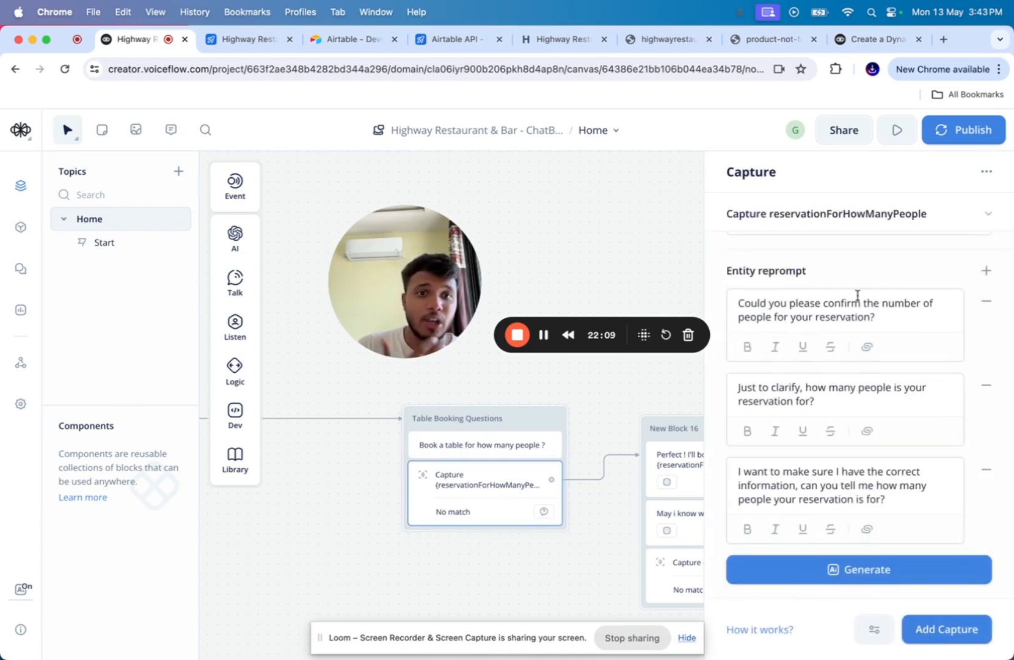
pyautogui.scroll(1, 857, 295)
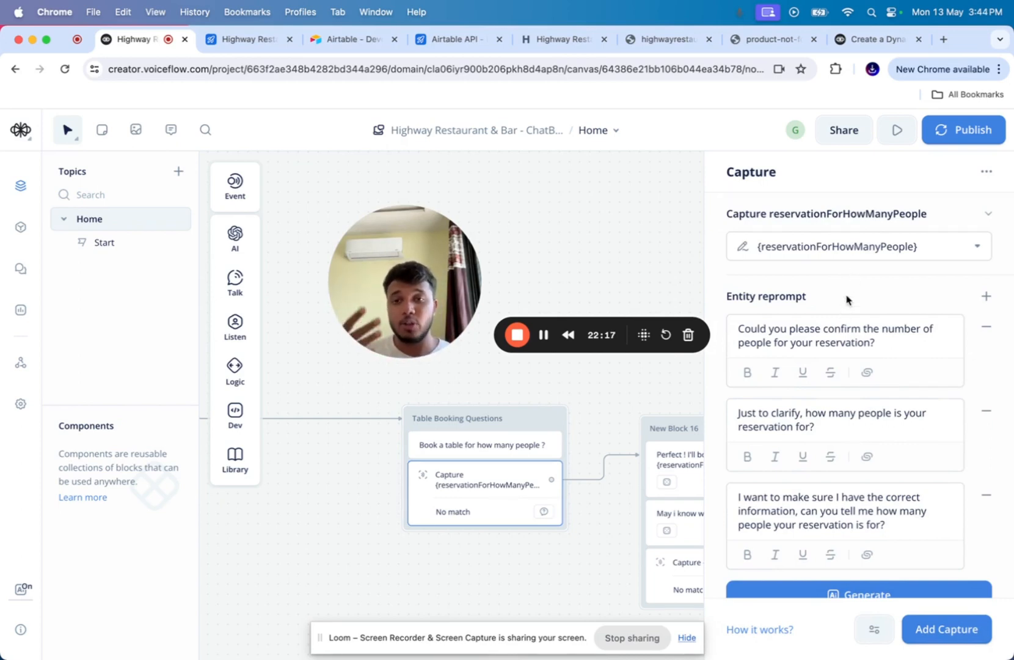
pyautogui.scroll(-1, 847, 299)
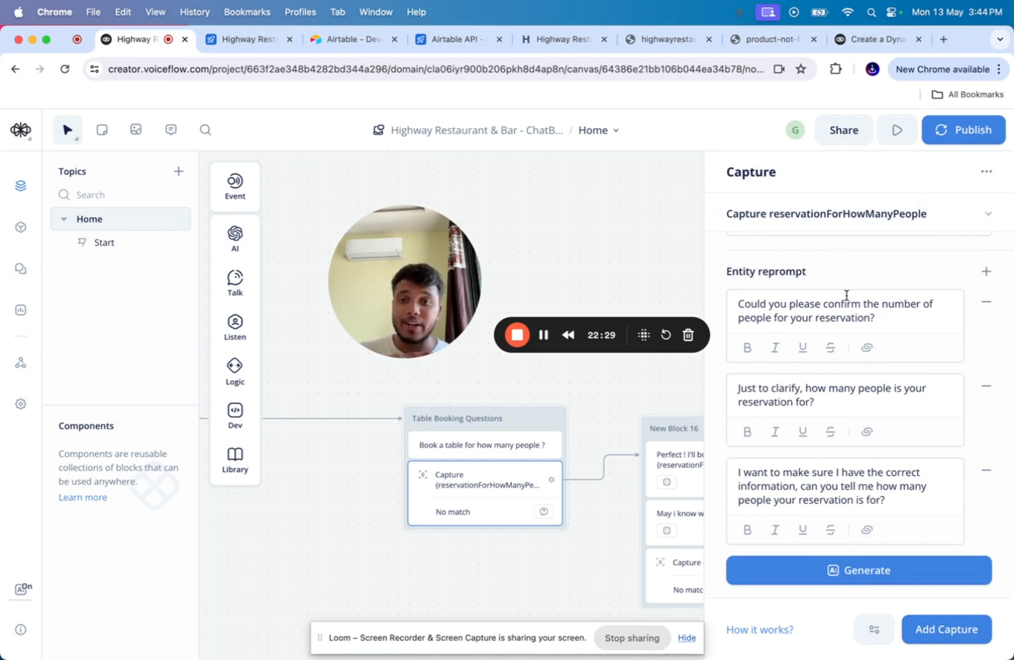
pyautogui.scroll(-2, 846, 295)
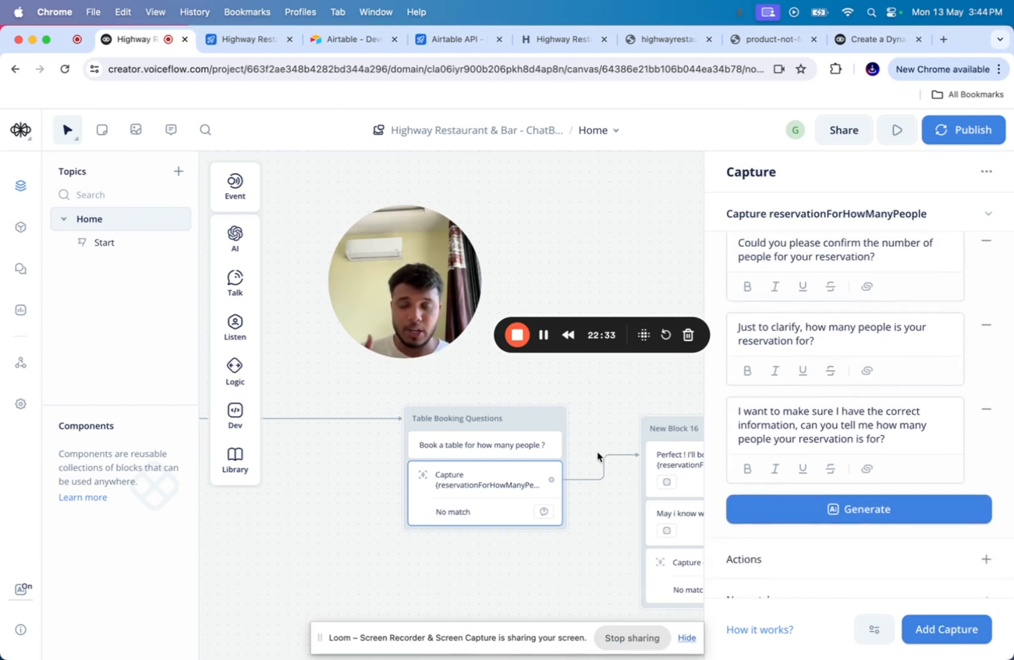
pyautogui.hscroll(2, 566, 502)
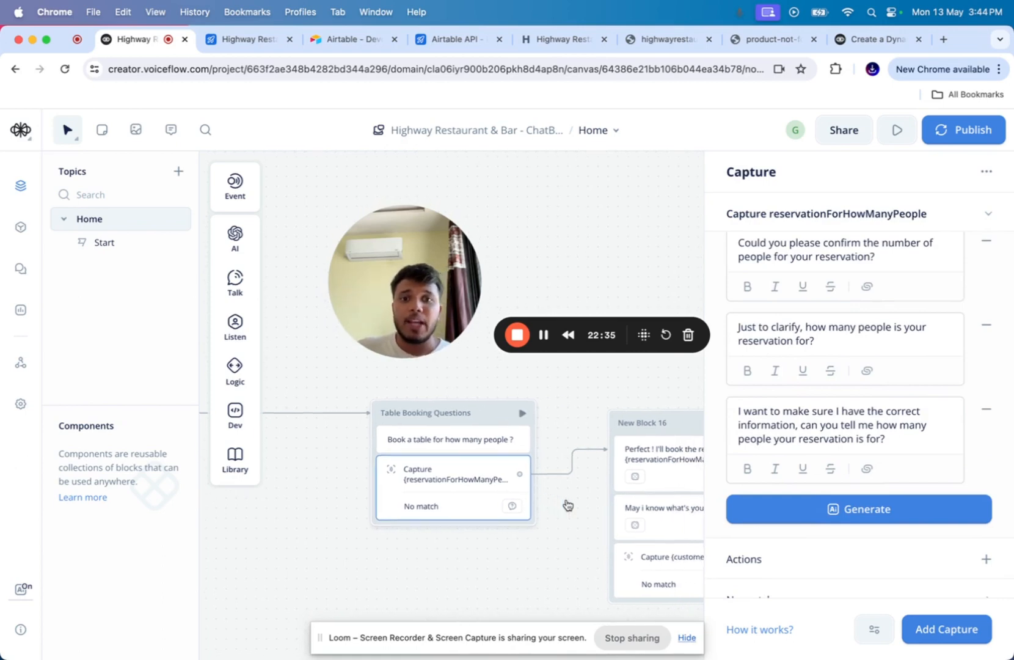
pyautogui.click(631, 454)
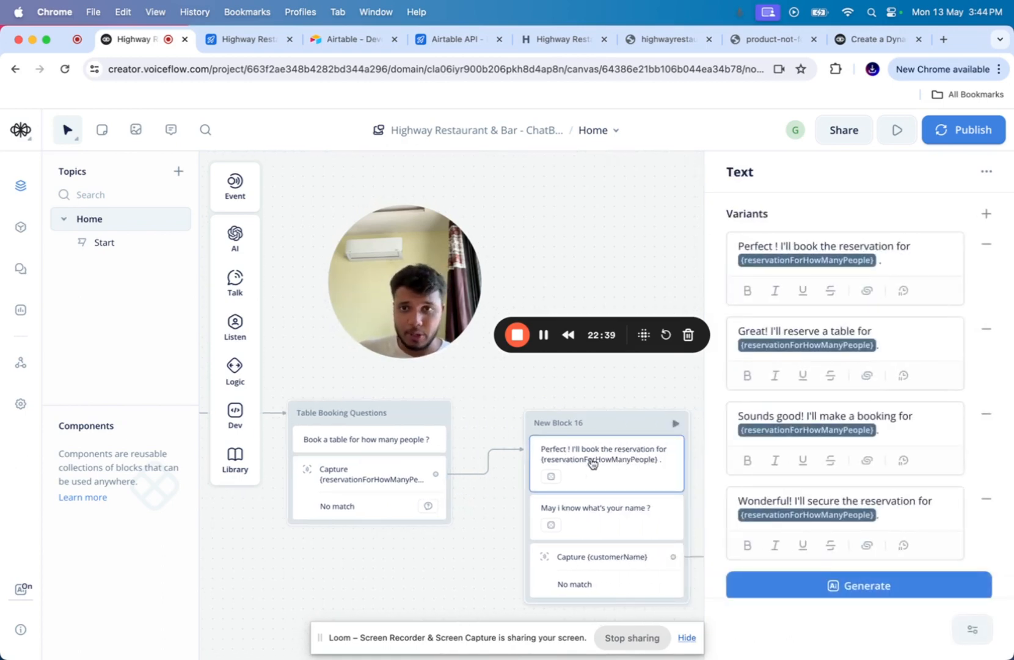
# - Check the name question and {customerName} capture's entity, then open the content library's Yes/No intents
pyautogui.click(591, 513)
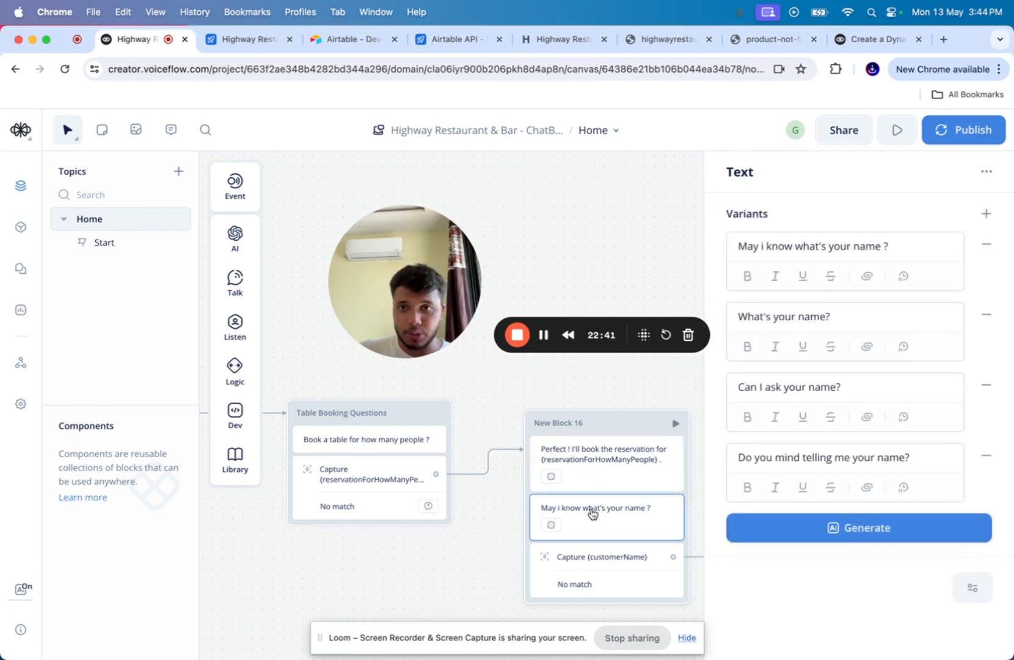
pyautogui.click(593, 557)
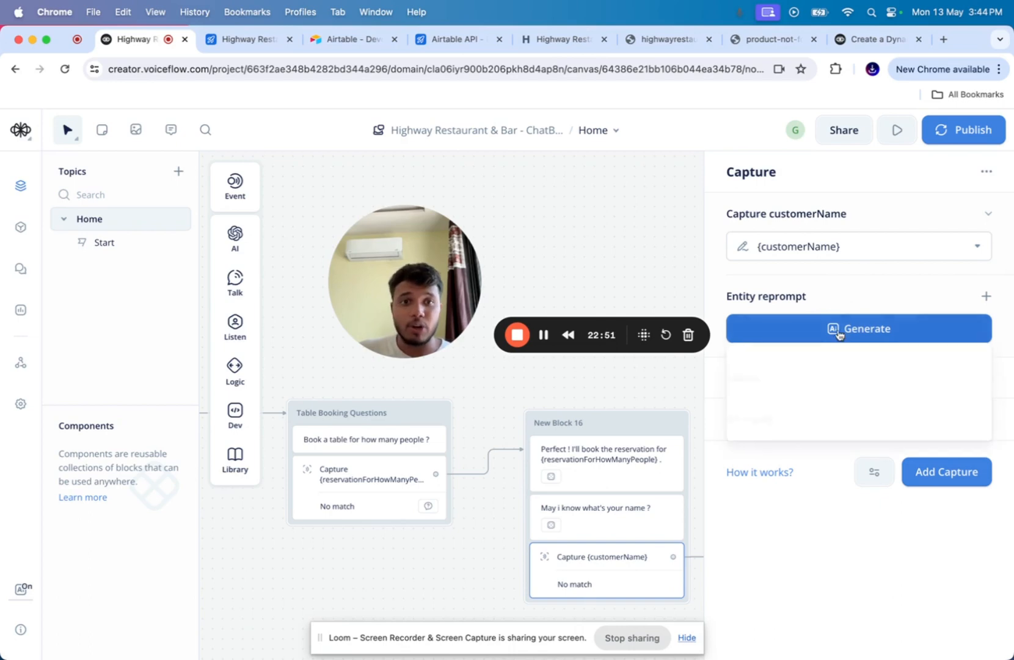
pyautogui.moveTo(869, 327)
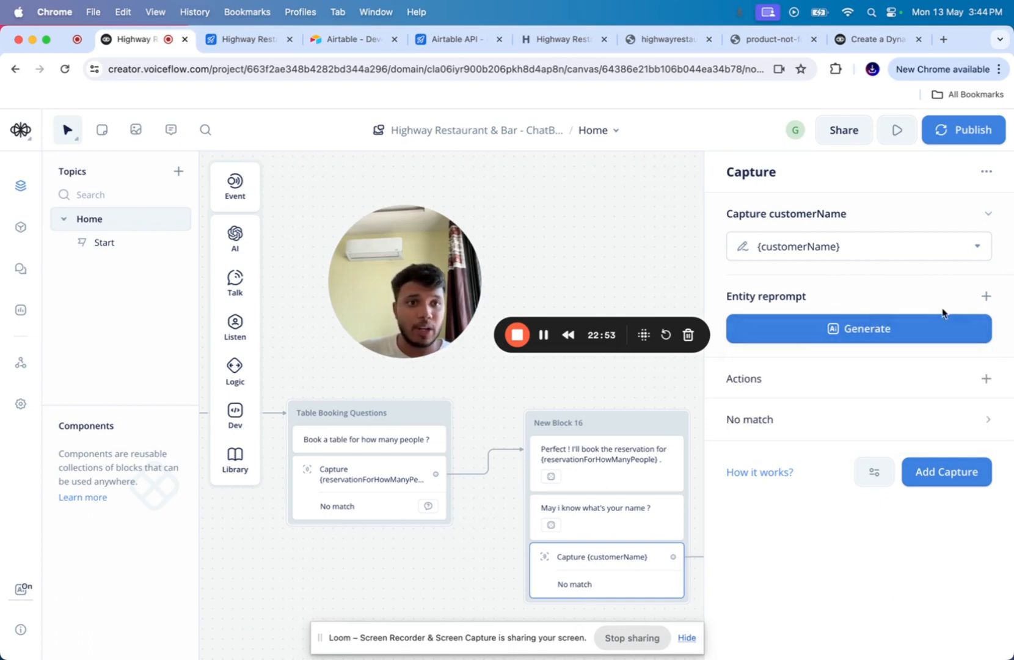
pyautogui.click(986, 171)
pyautogui.click(889, 247)
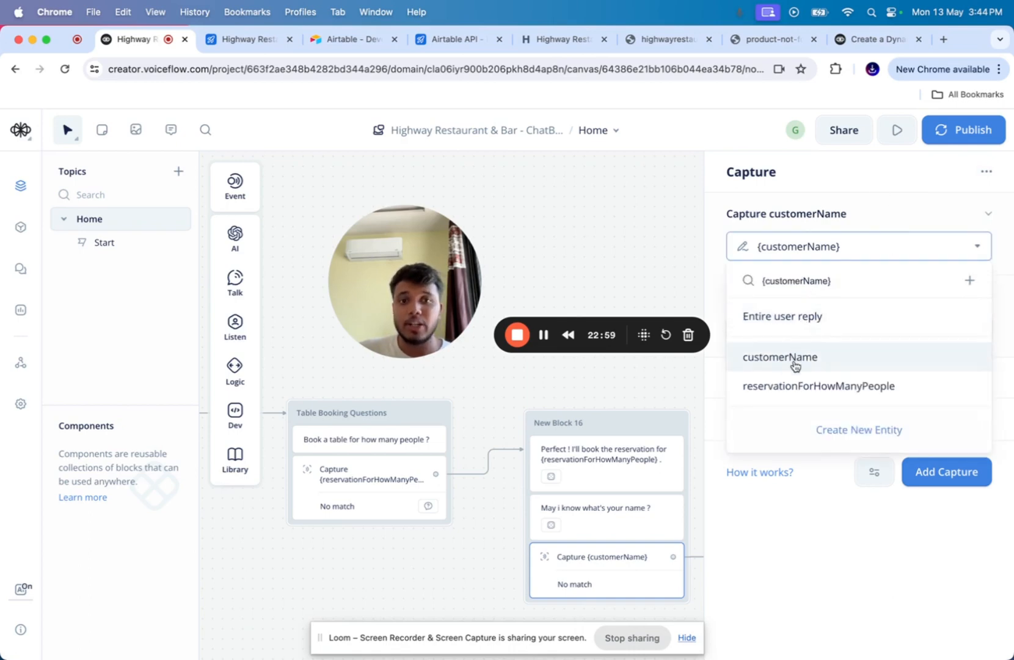
pyautogui.click(880, 195)
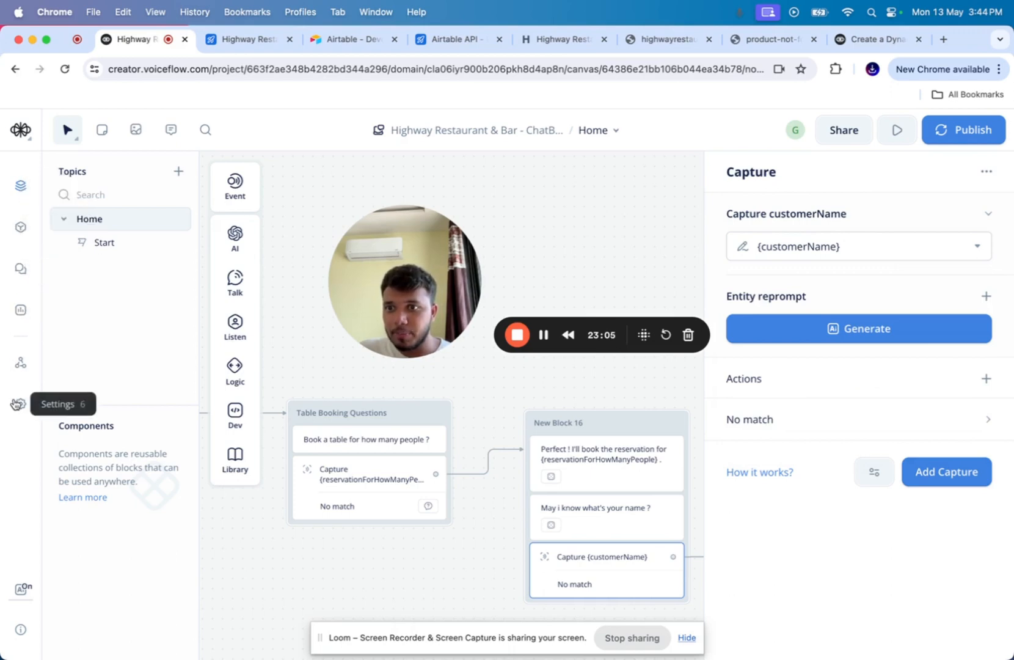
pyautogui.click(19, 225)
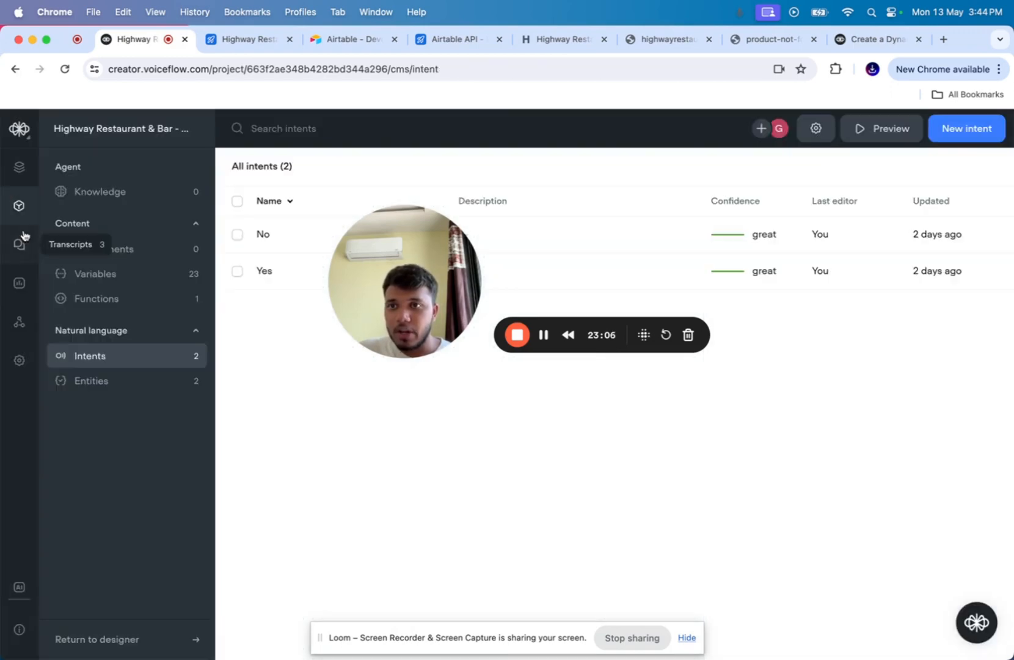
# - Scroll through the 23 project variables, such as customerQuery and orderID, then switch to the Entities list
pyautogui.click(111, 274)
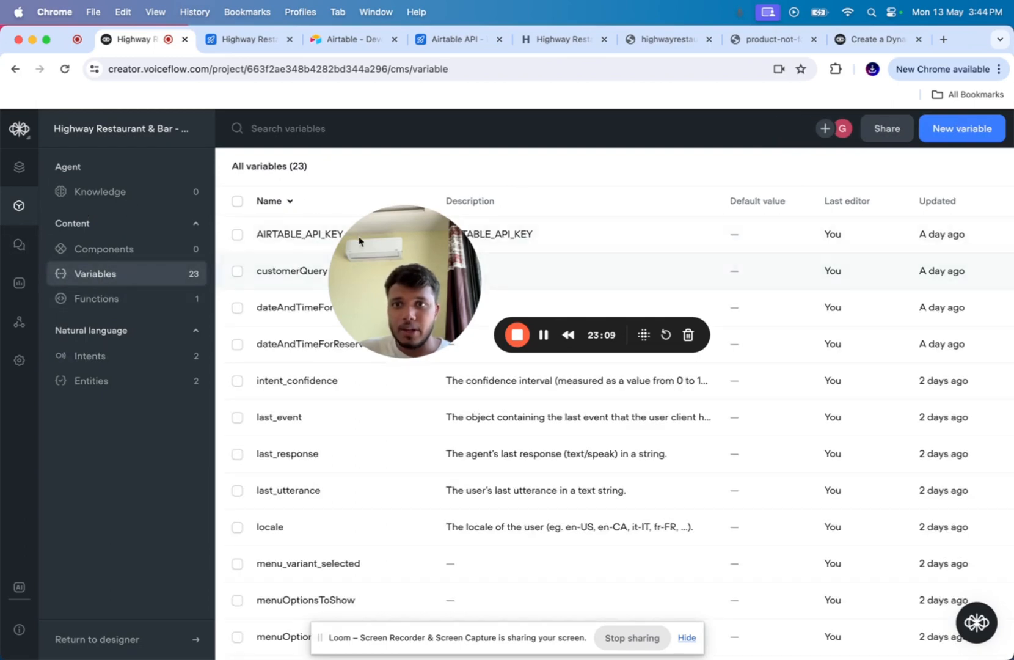
pyautogui.moveTo(359, 240); pyautogui.dragTo(464, 433)
pyautogui.scroll(-2, 347, 410)
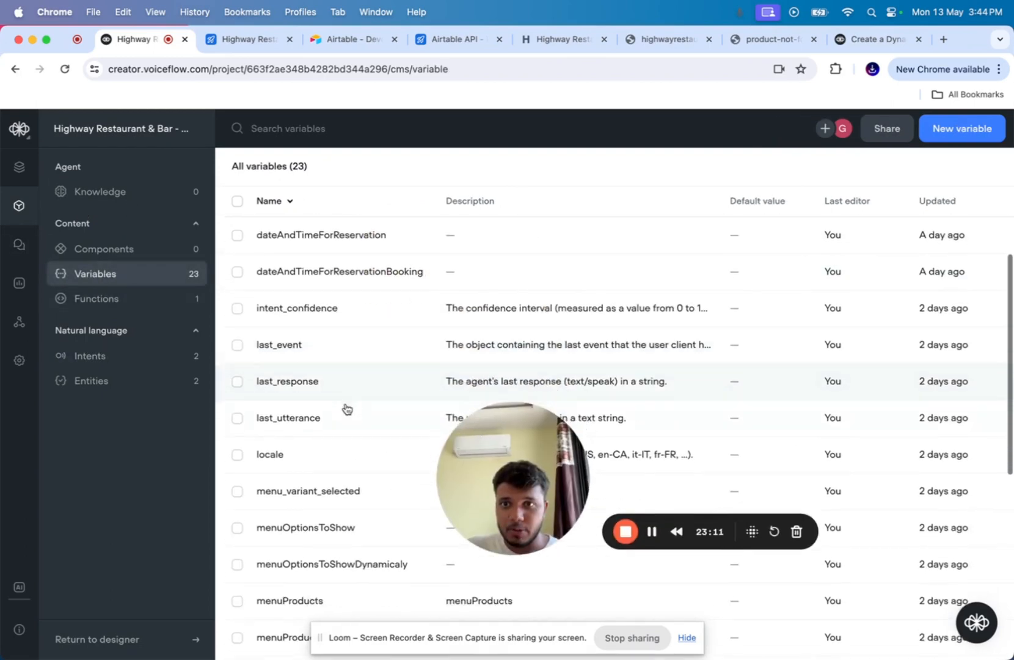
pyautogui.scroll(-10, 346, 410)
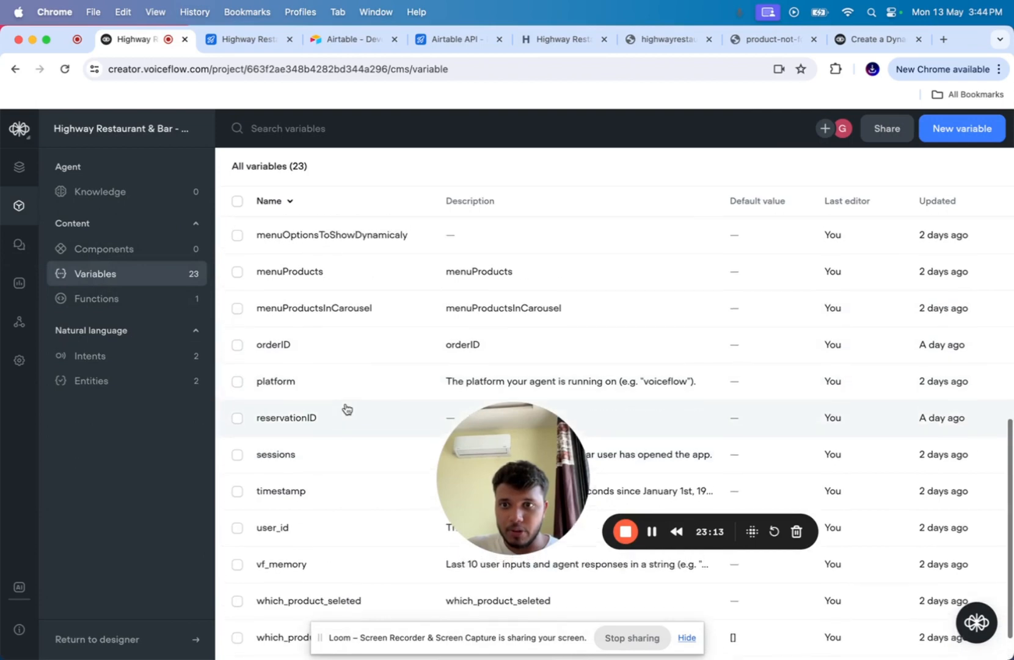
pyautogui.scroll(10, 346, 409)
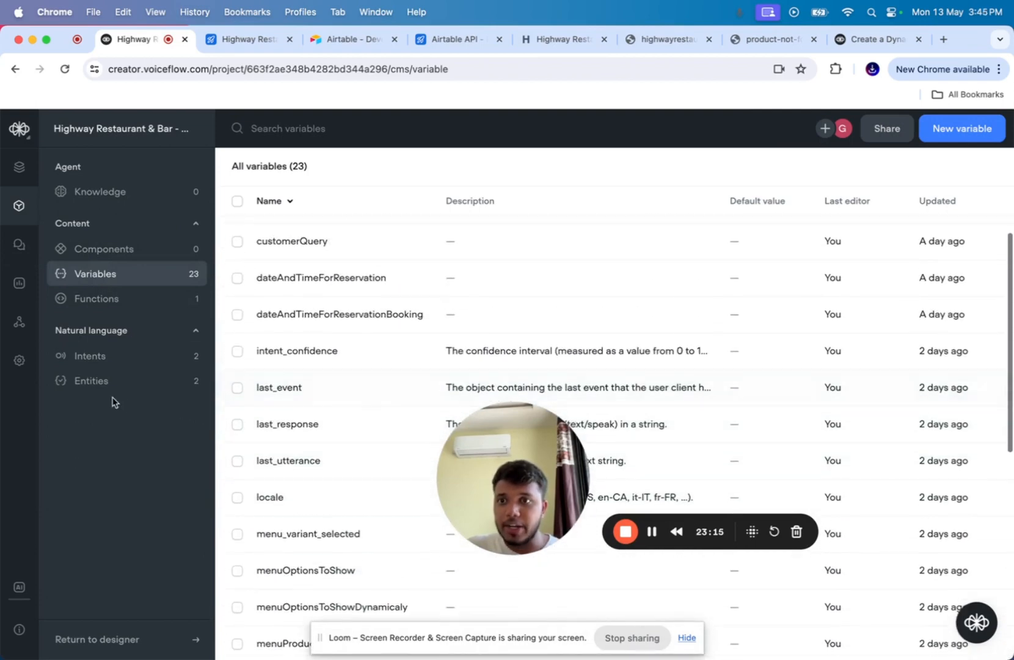
pyautogui.click(112, 386)
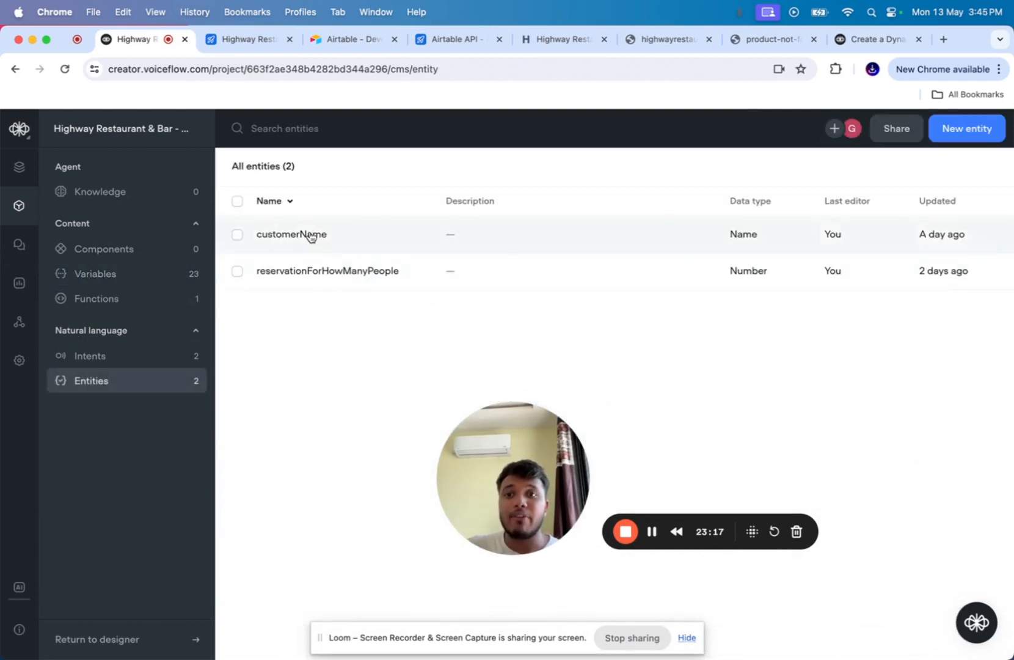
# - Open the customerName entity to view its Name data type, ten sample values and Generate options
pyautogui.click(310, 235)
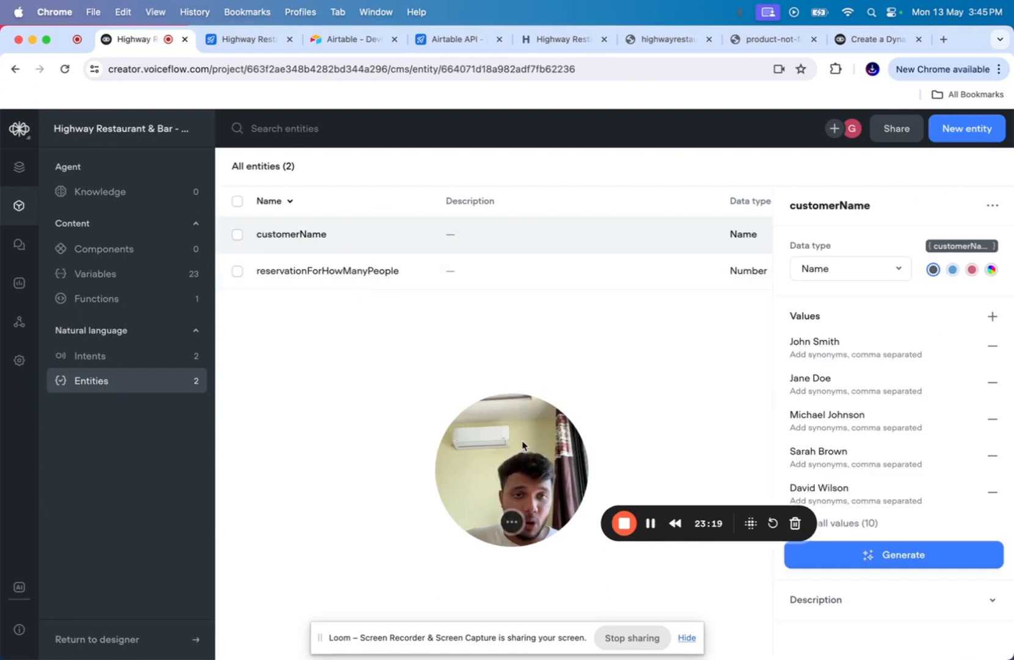
pyautogui.moveTo(522, 444); pyautogui.dragTo(452, 292)
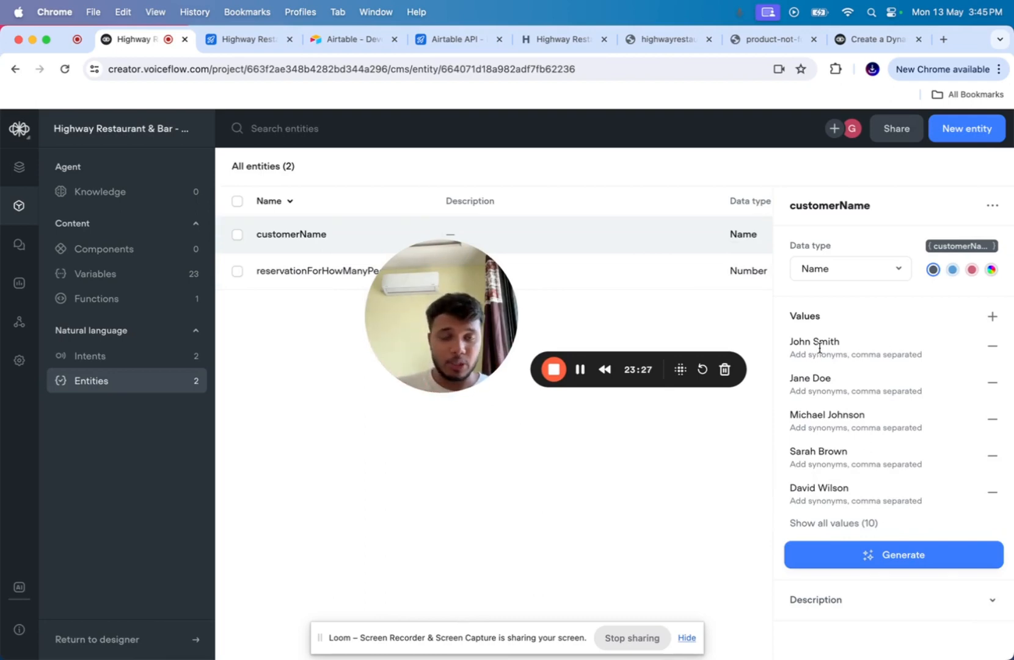
pyautogui.click(863, 556)
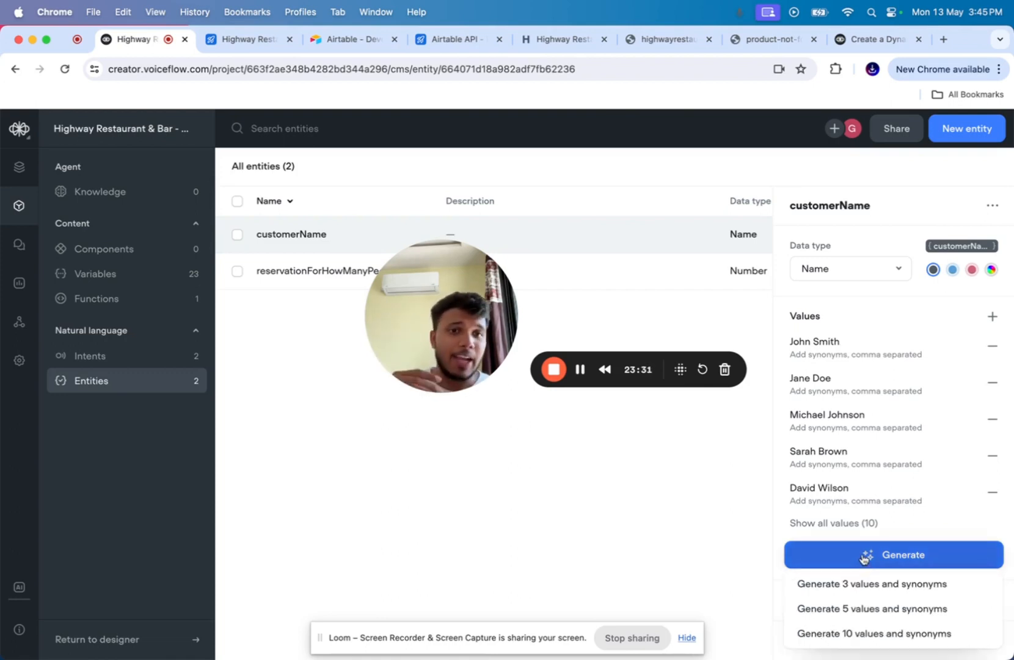
pyautogui.click(863, 558)
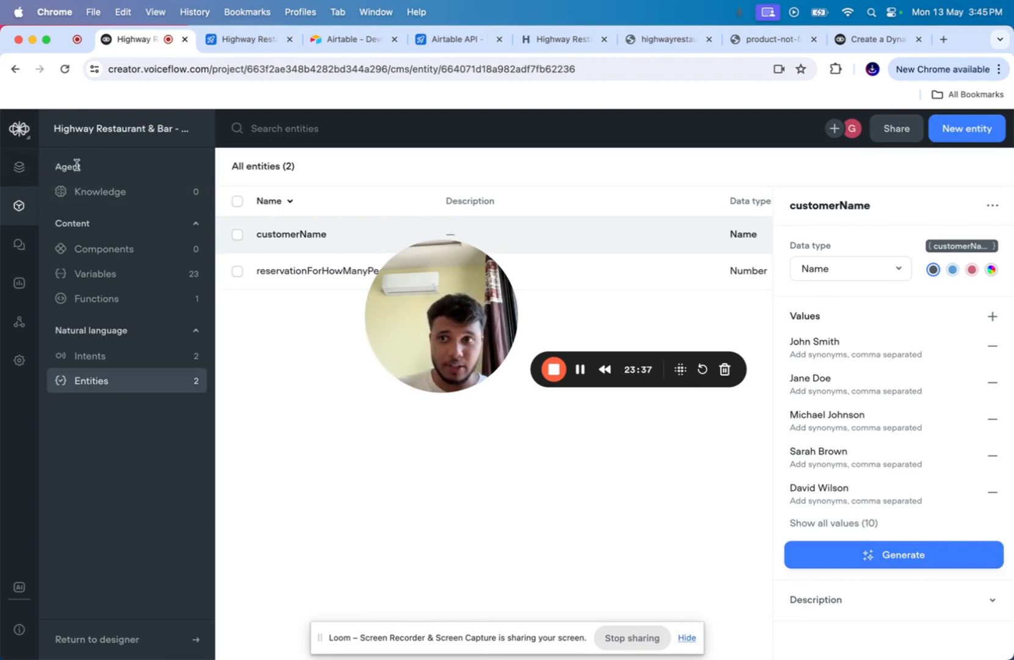
pyautogui.click(19, 129)
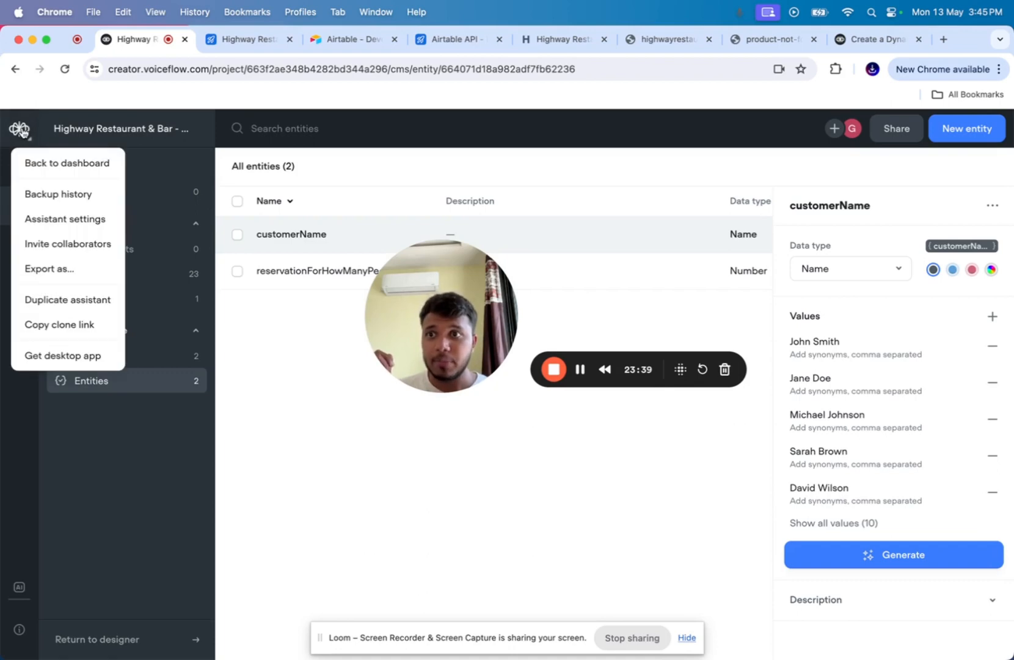
# - Return to the dashboard and reopen the Highway Restaurant & Bar canvas at the Extract date and time block
pyautogui.click(44, 166)
pyautogui.moveTo(322, 368)
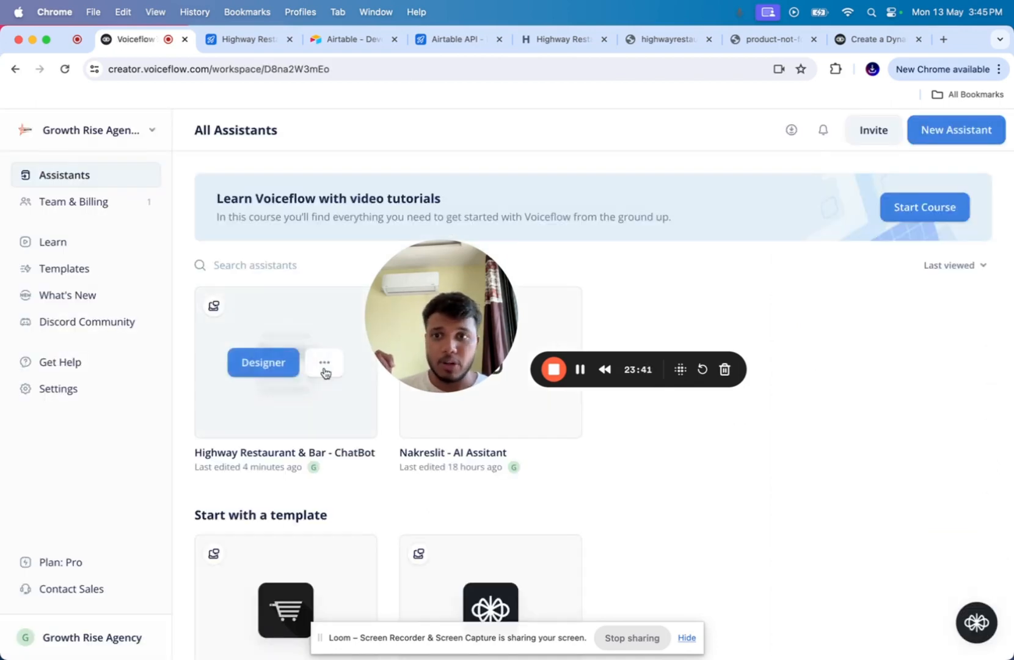
pyautogui.click(263, 363)
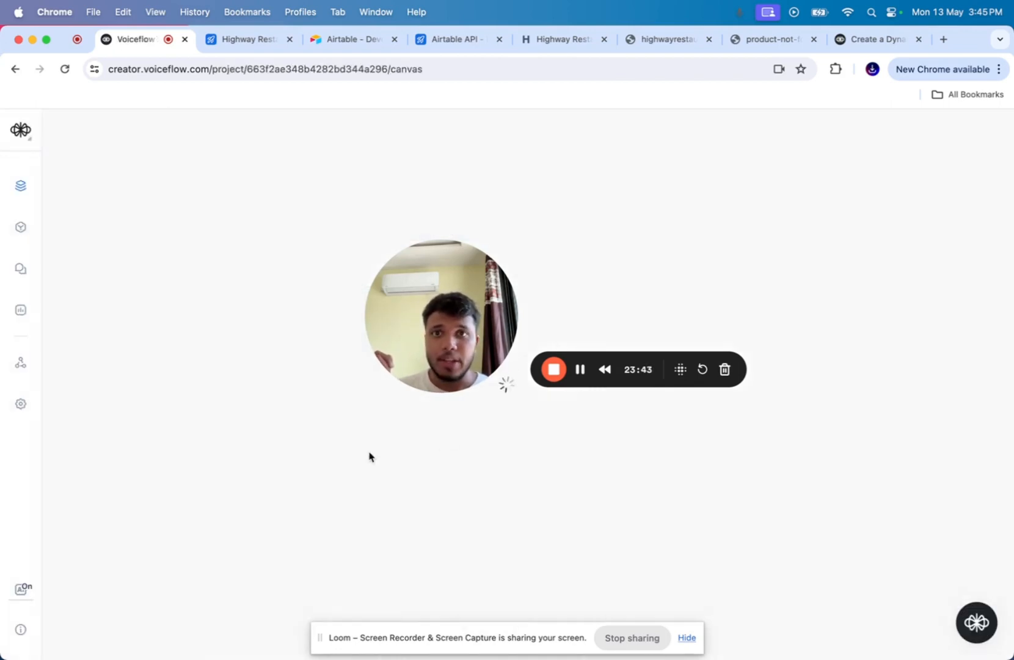
pyautogui.scroll(-3, 335, 493)
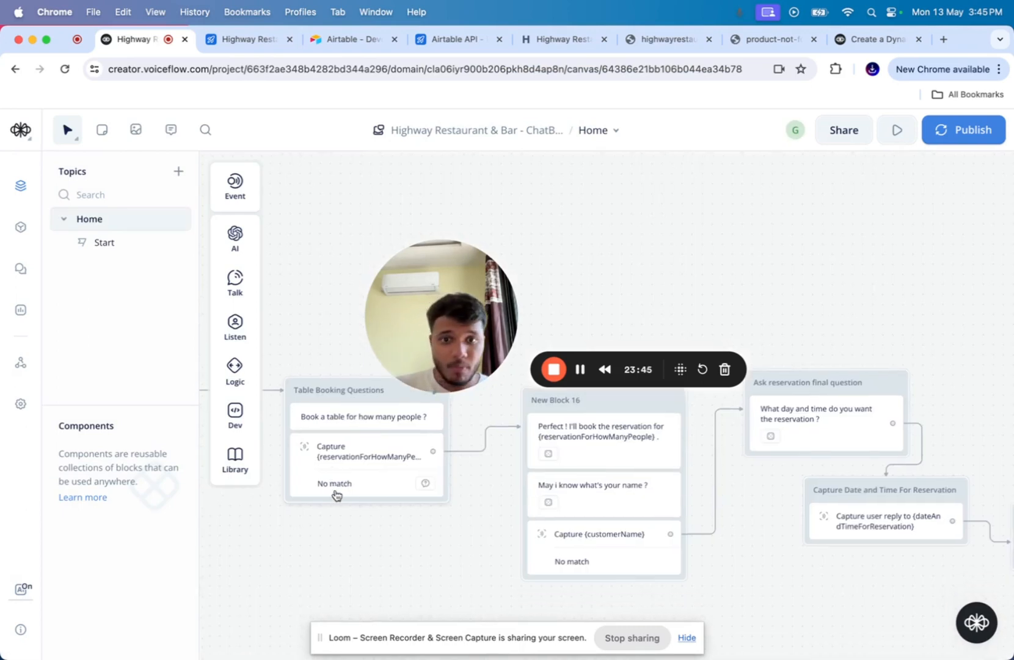
pyautogui.hscroll(5, 709, 452)
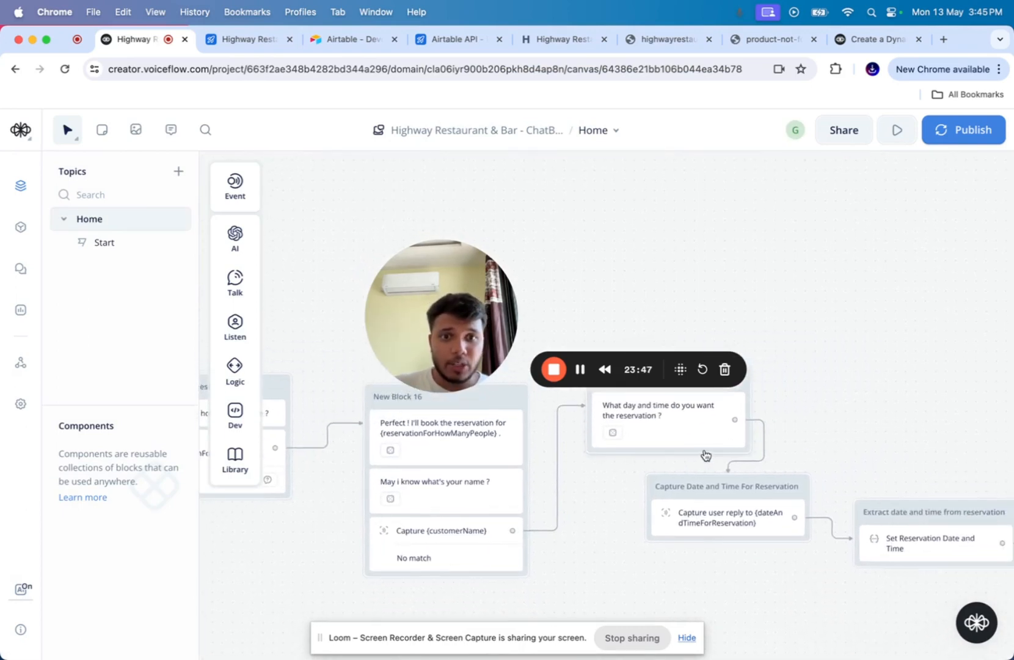
# - Inspect the date-and-time capture step and the 'What day and time' question's variants
pyautogui.click(708, 522)
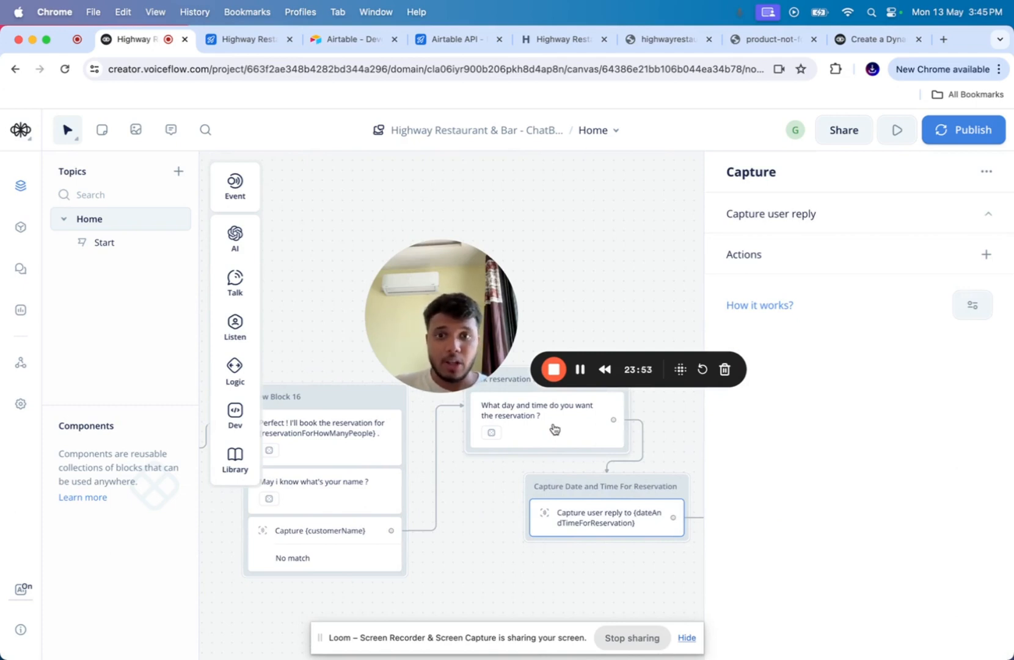
pyautogui.click(554, 428)
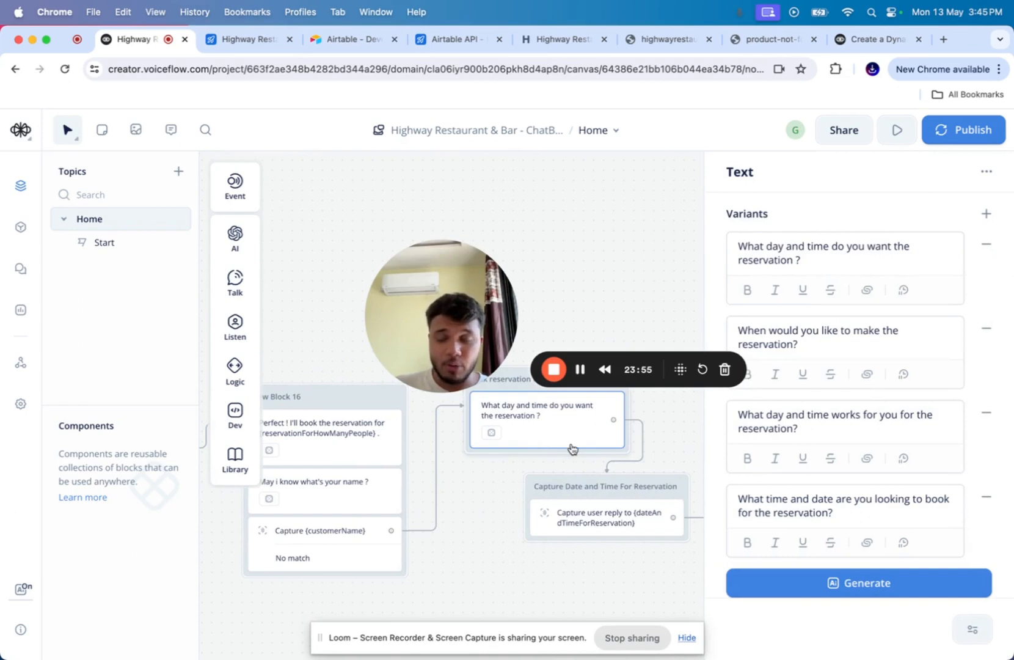
pyautogui.moveTo(456, 368); pyautogui.dragTo(451, 294)
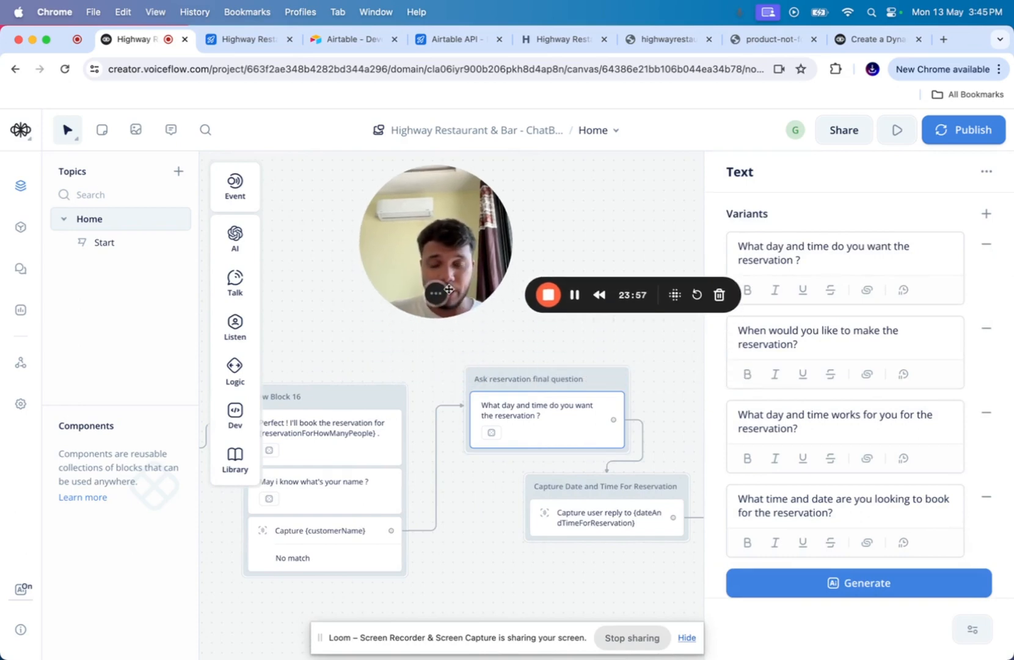
# - Show the capture step storing the entire user reply in {dateAndTimeForReservation}
pyautogui.click(565, 521)
pyautogui.hscroll(3, 613, 513)
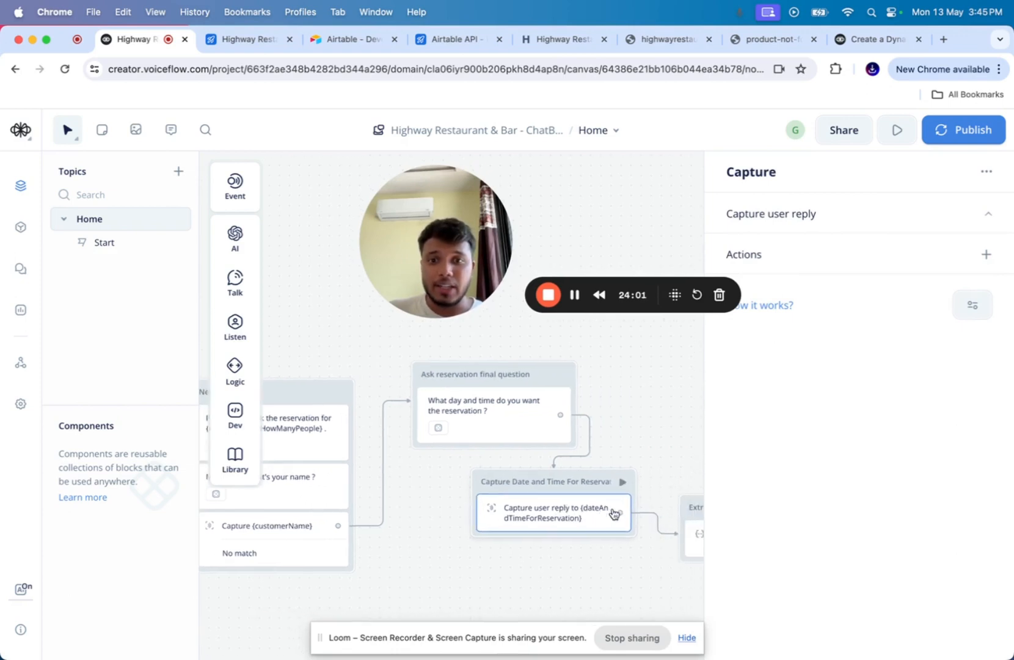
pyautogui.hscroll(3, 529, 520)
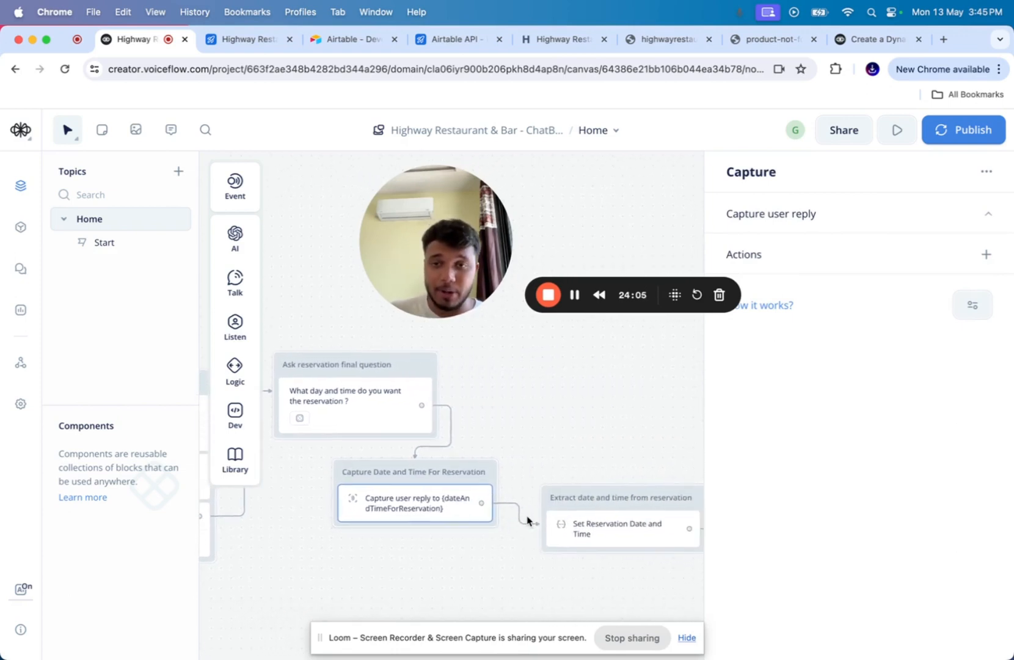
pyautogui.click(802, 224)
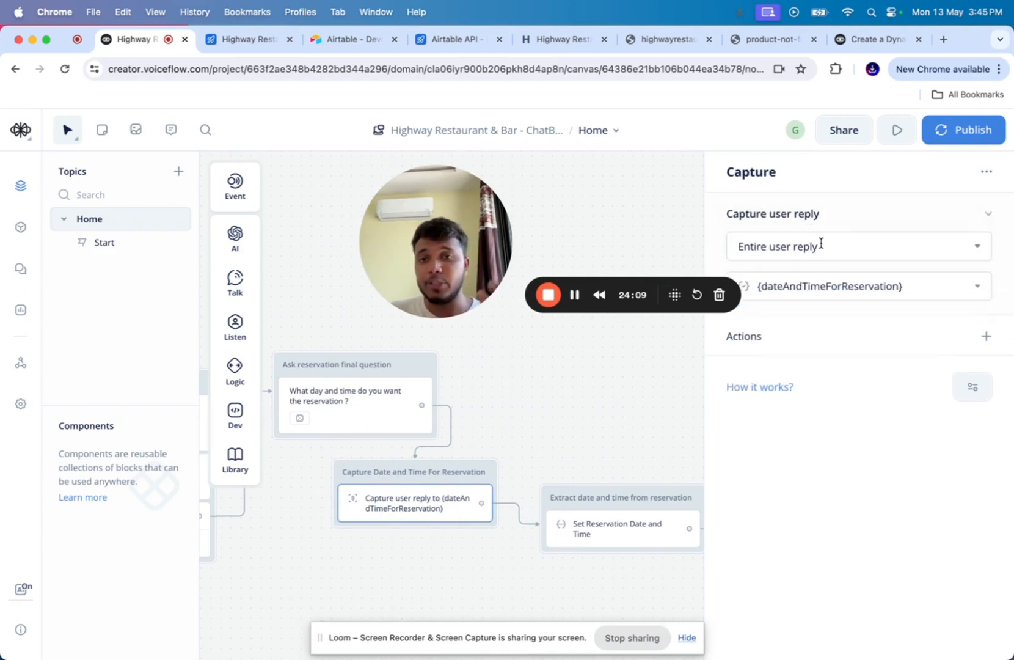
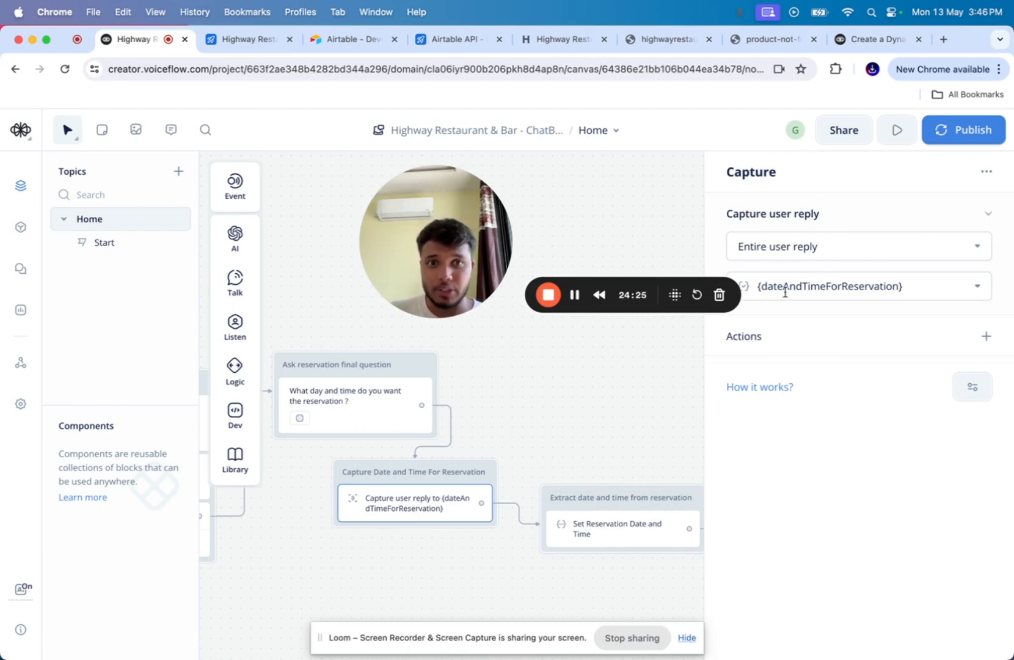
# - Open the 'Set Reservation Date and Time' AI step, which prompts Claude Instant 1.2 to extract the date and time
pyautogui.click(623, 526)
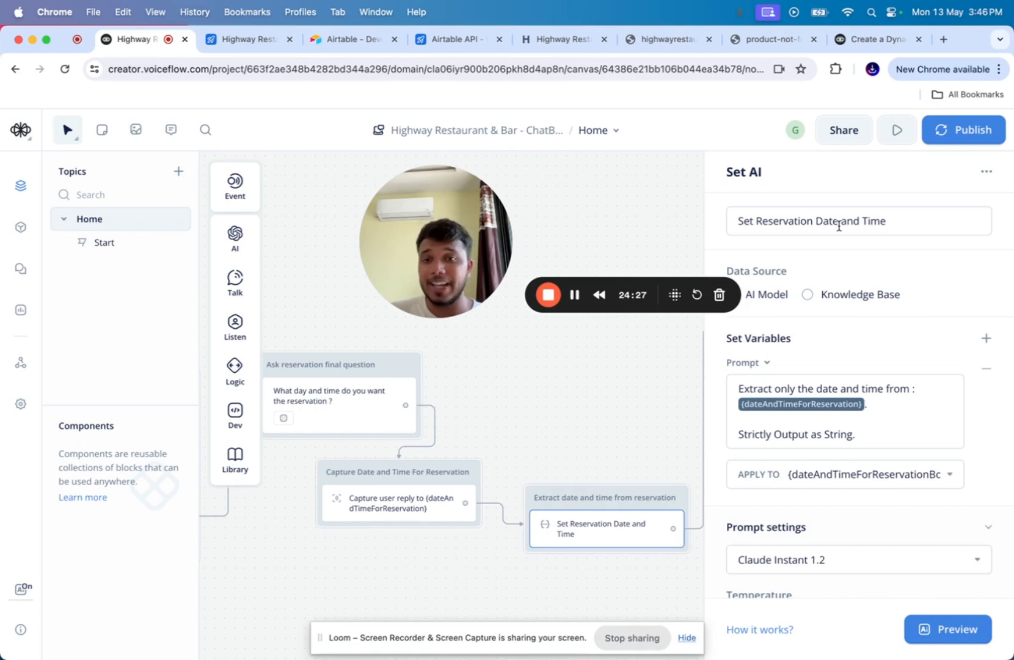
pyautogui.moveTo(236, 375)
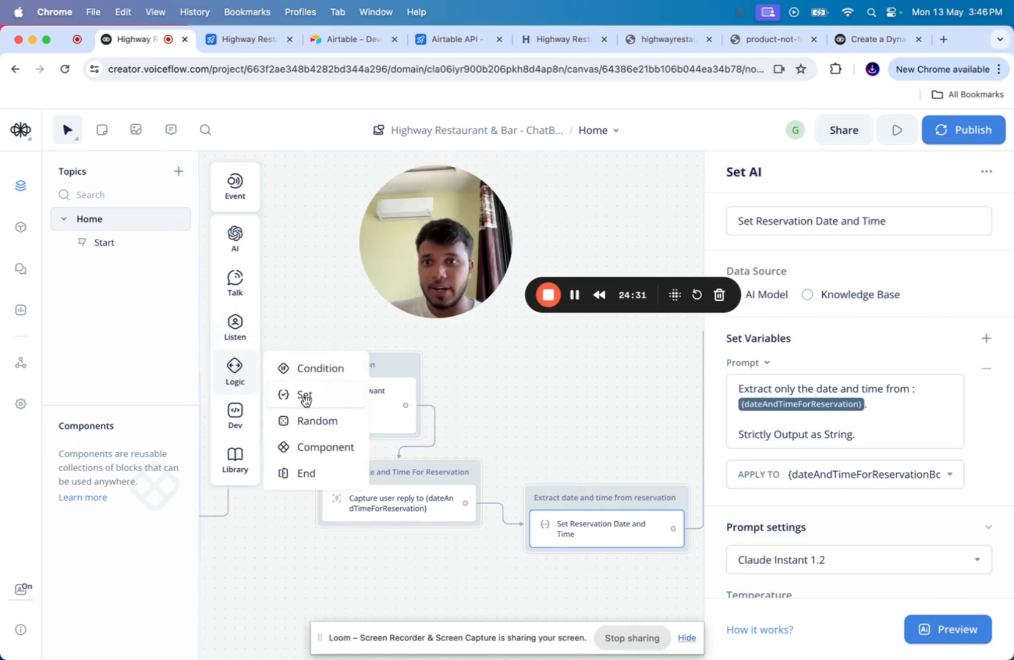
pyautogui.scroll(-3, 817, 284)
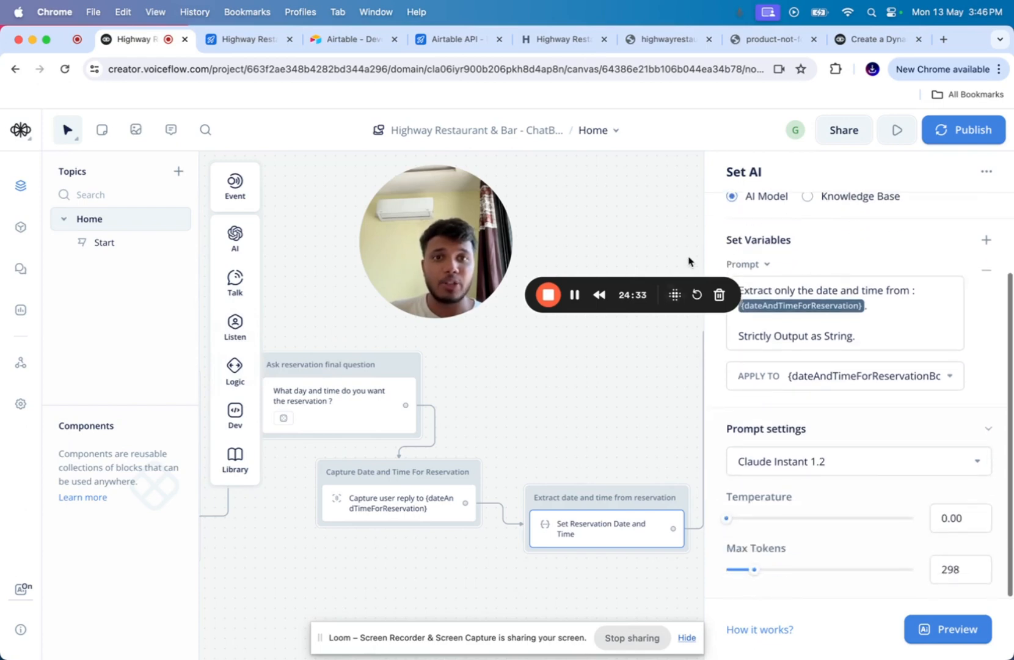
pyautogui.scroll(2, 689, 261)
pyautogui.scroll(2, 770, 214)
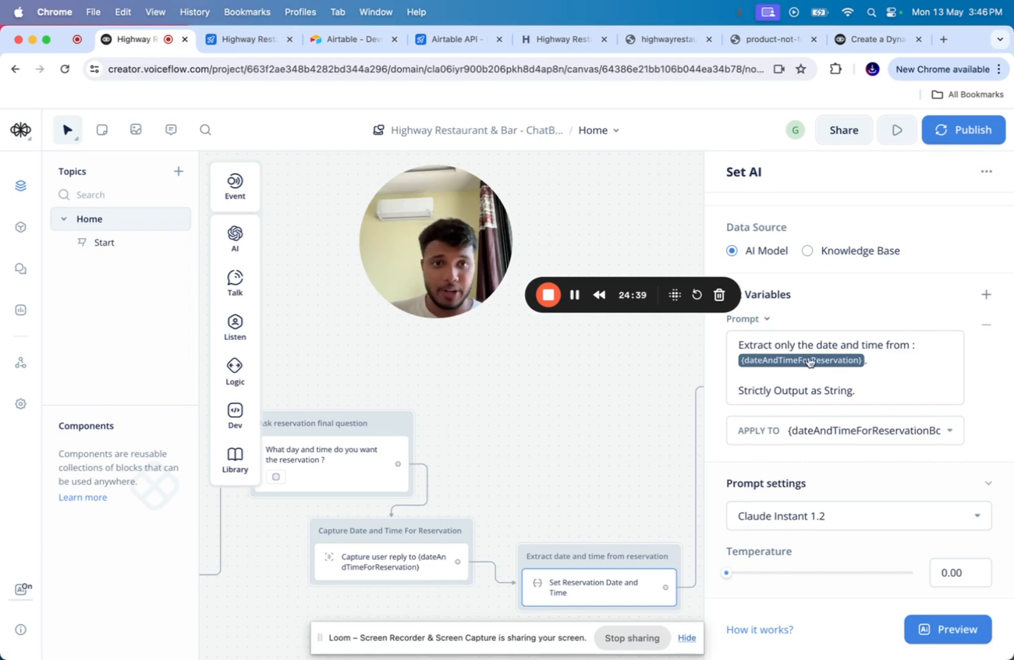
pyautogui.scroll(-1, 805, 385)
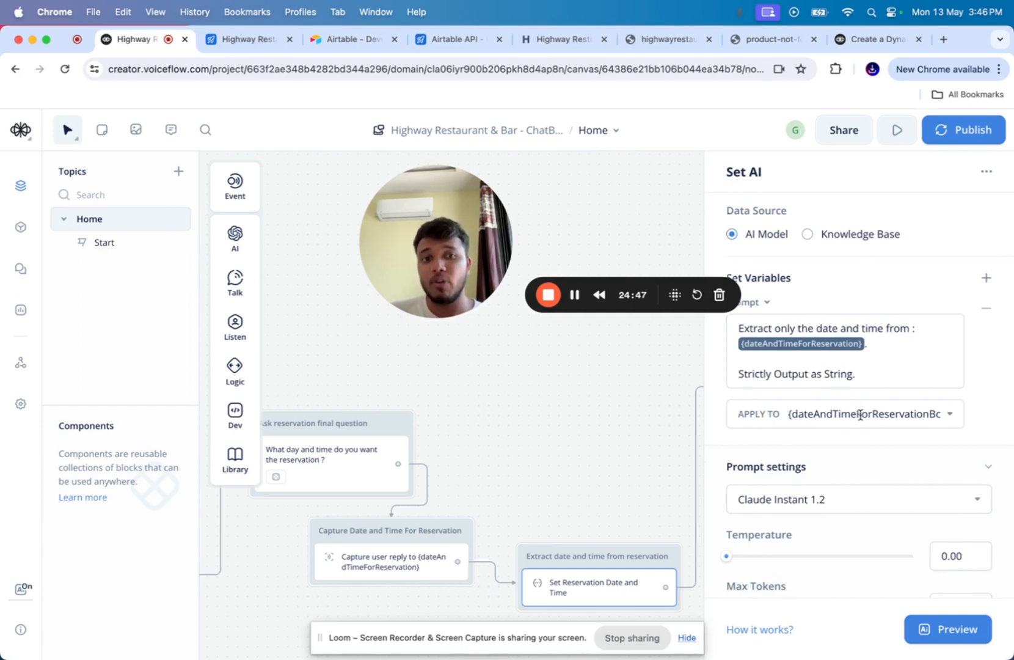
pyautogui.scroll(-1, 859, 414)
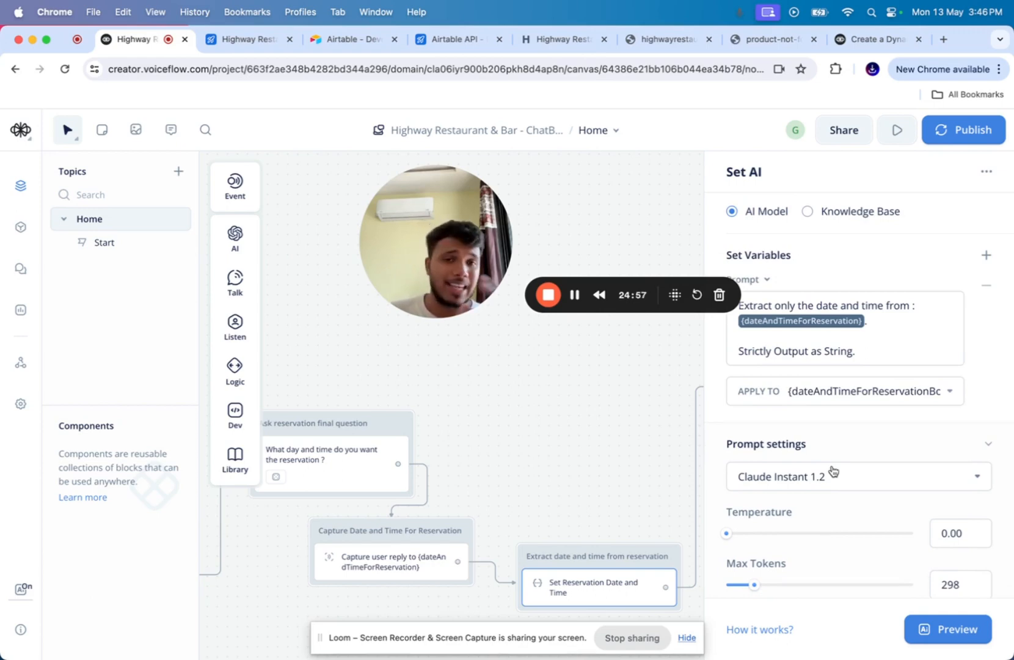
pyautogui.scroll(-1, 832, 471)
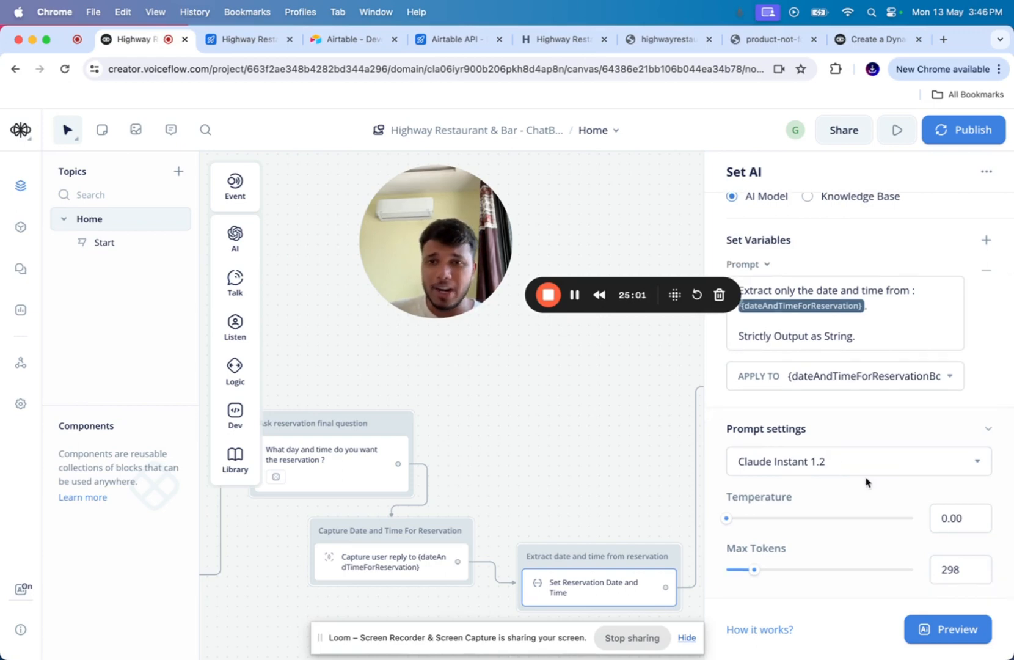
pyautogui.click(852, 467)
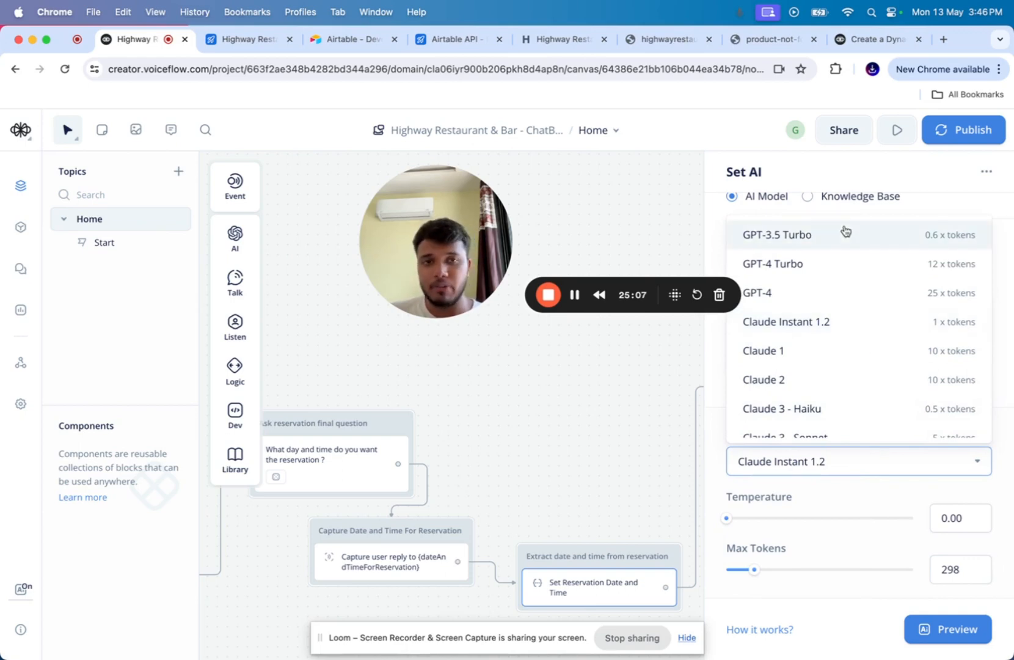
pyautogui.click(956, 207)
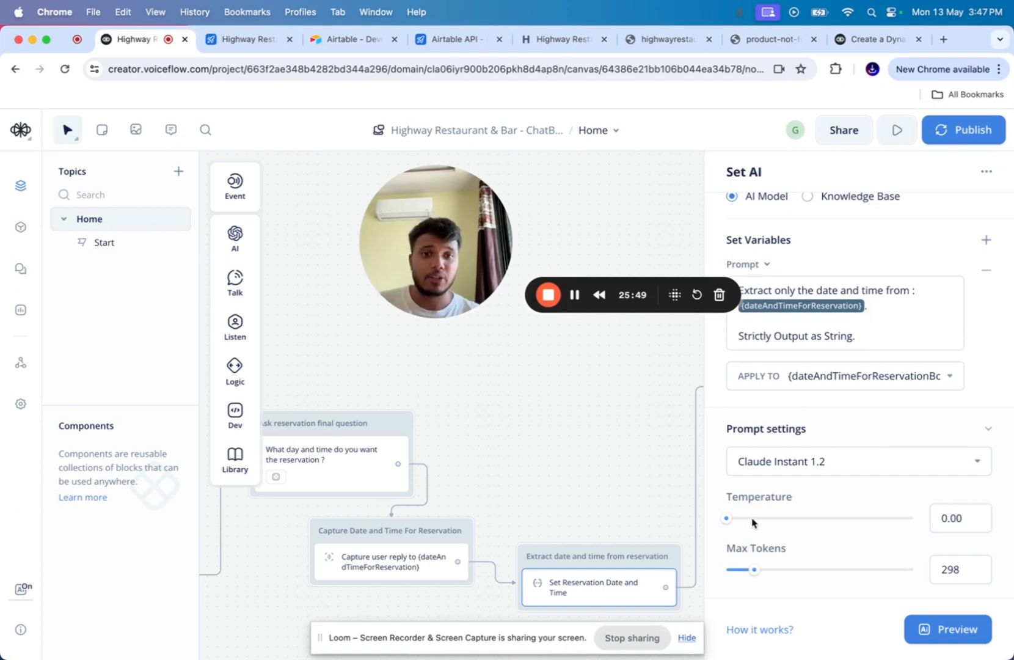
# - Revisit the date-and-time extraction step, then glance at the booking confirmation message
pyautogui.click(607, 476)
pyautogui.hscroll(2, 586, 507)
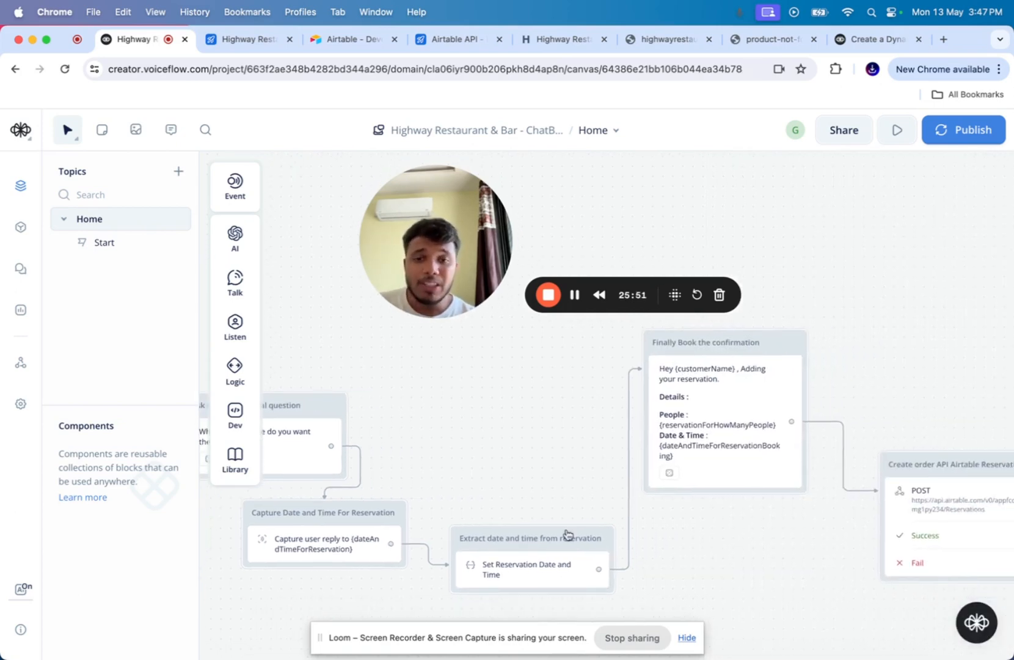
pyautogui.click(543, 562)
pyautogui.click(672, 392)
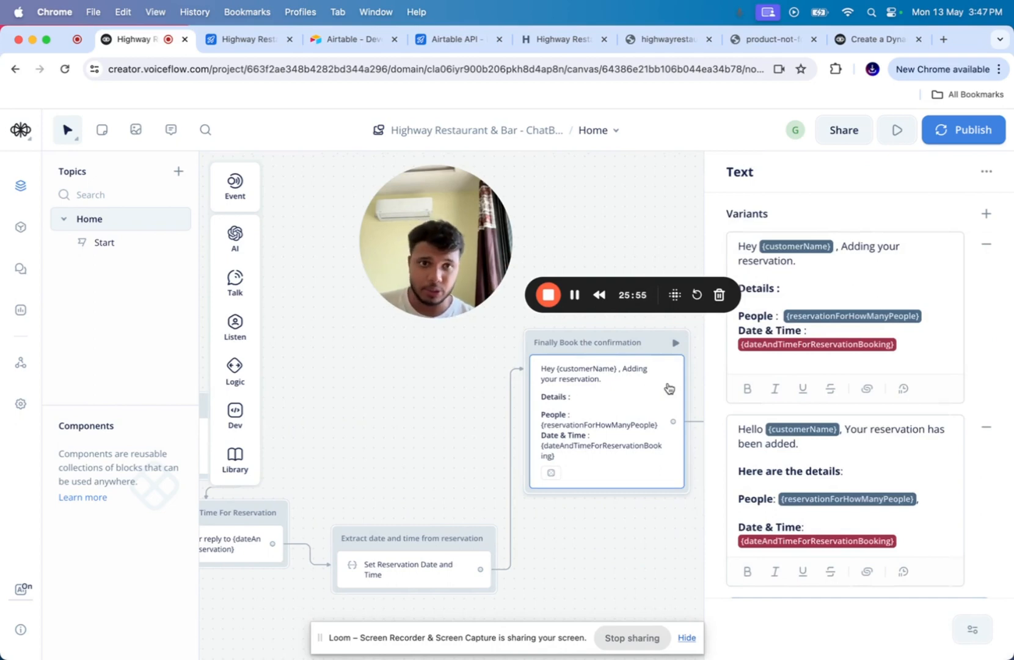
pyautogui.click(584, 543)
# - Review the Airtable POST to the Reservations table and its Name, Status, People and Booking Time fields
pyautogui.hscroll(5, 584, 543)
pyautogui.click(650, 503)
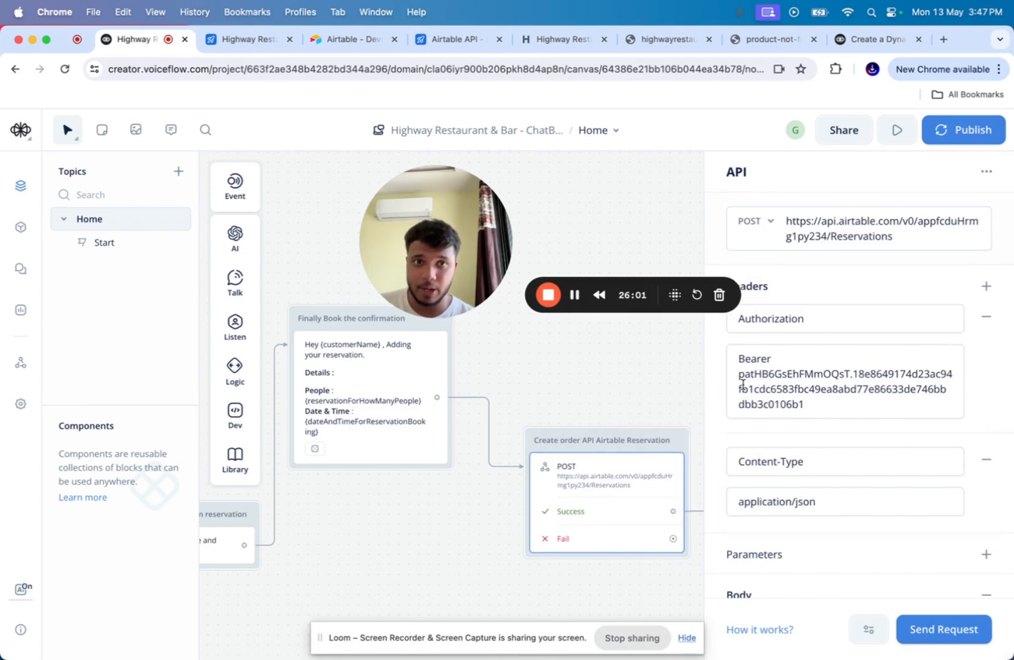
pyautogui.doubleClick(861, 237)
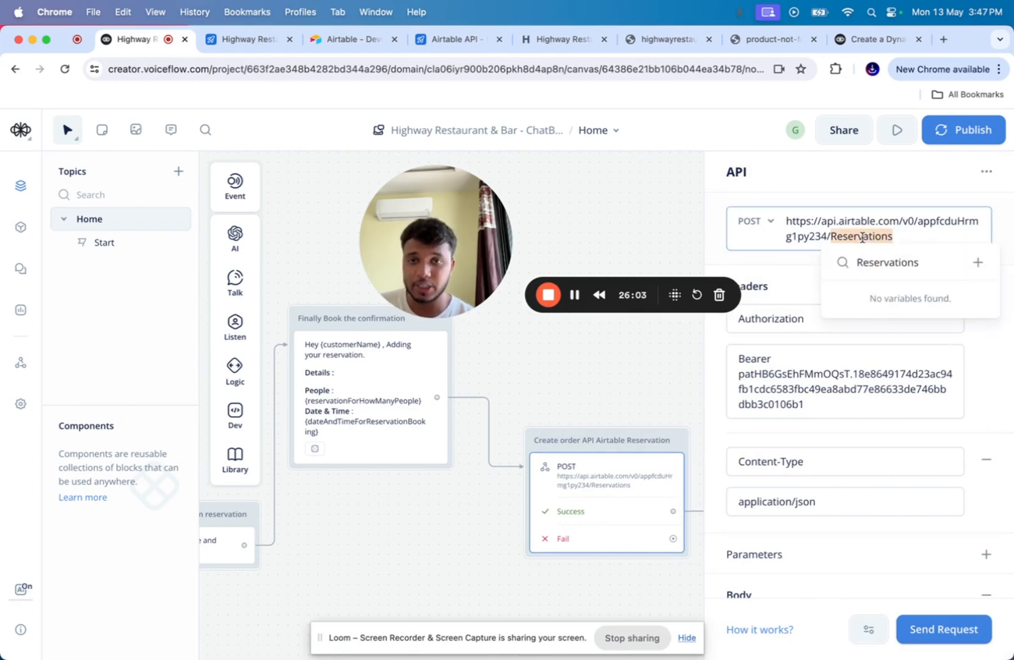
pyautogui.click(841, 224)
pyautogui.scroll(-1, 793, 350)
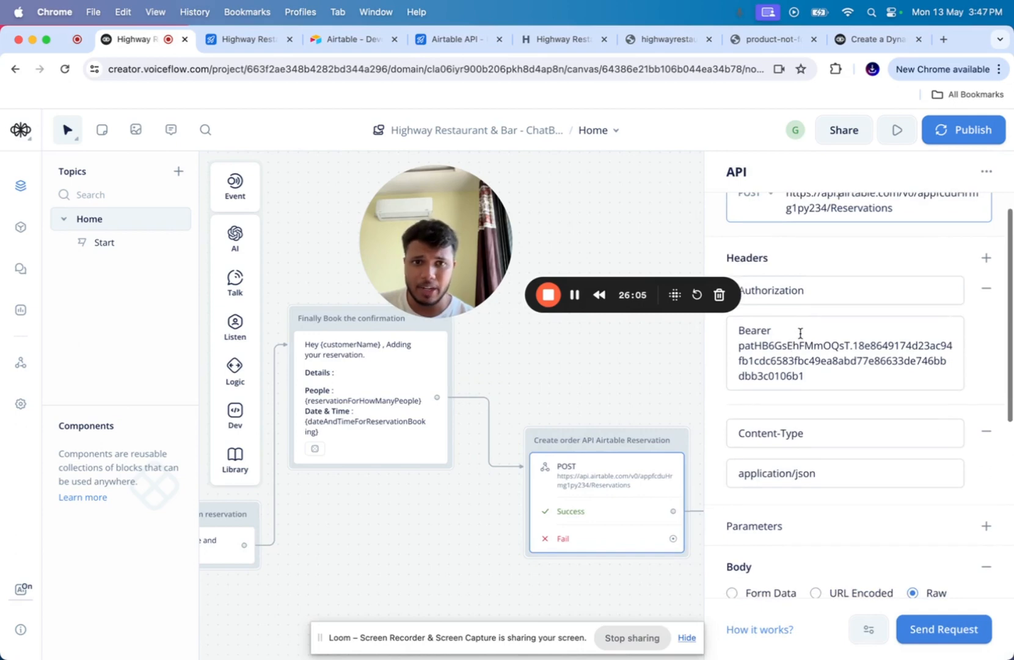
pyautogui.scroll(-5, 794, 329)
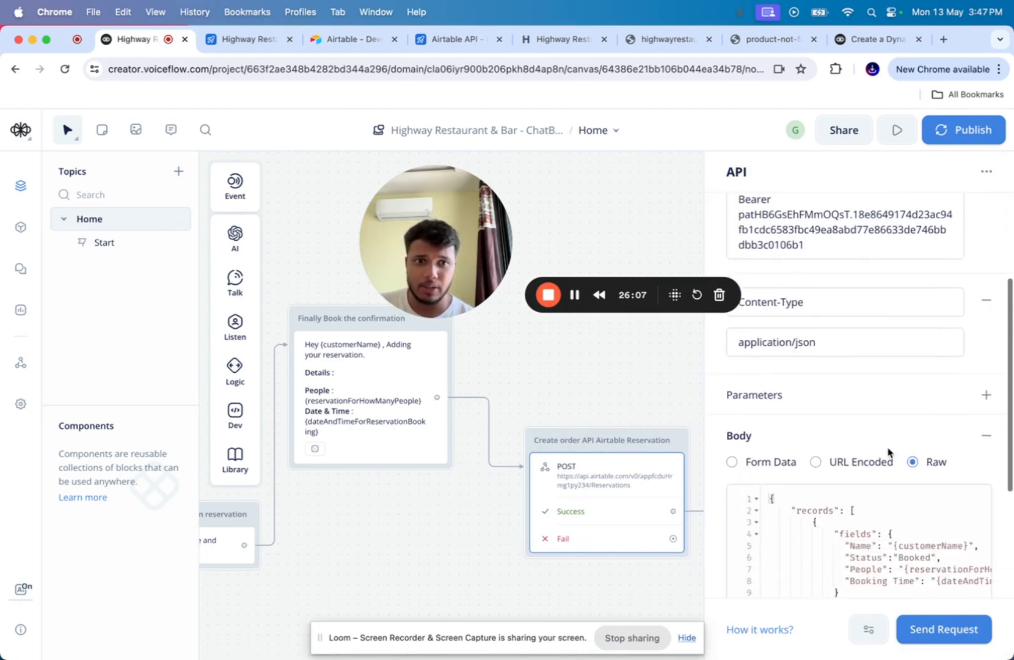
pyautogui.scroll(-3, 888, 452)
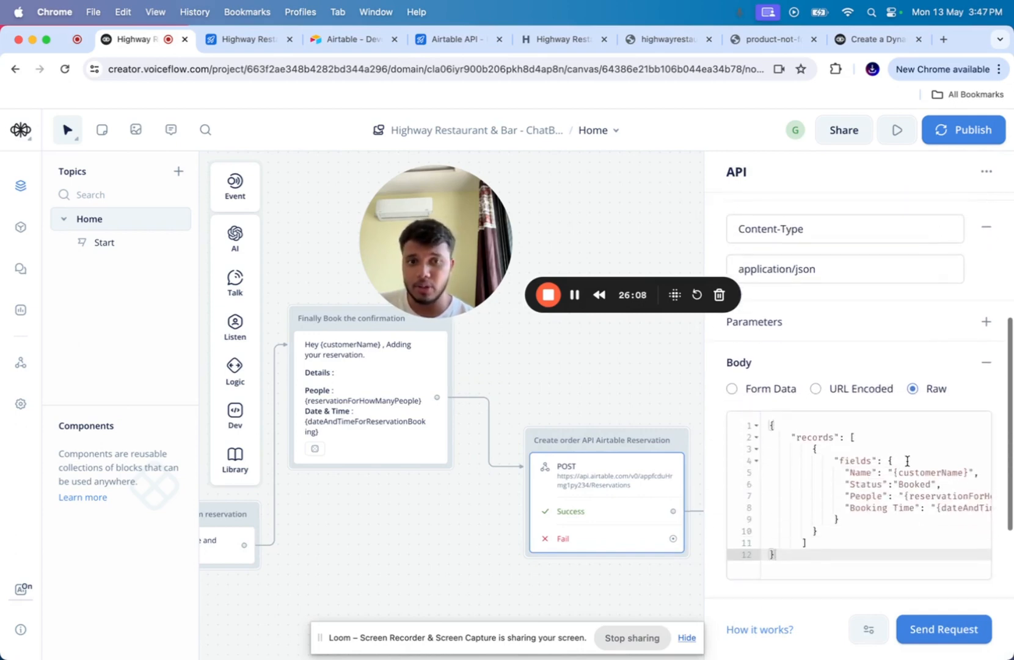
pyautogui.doubleClick(858, 471)
pyautogui.doubleClick(861, 484)
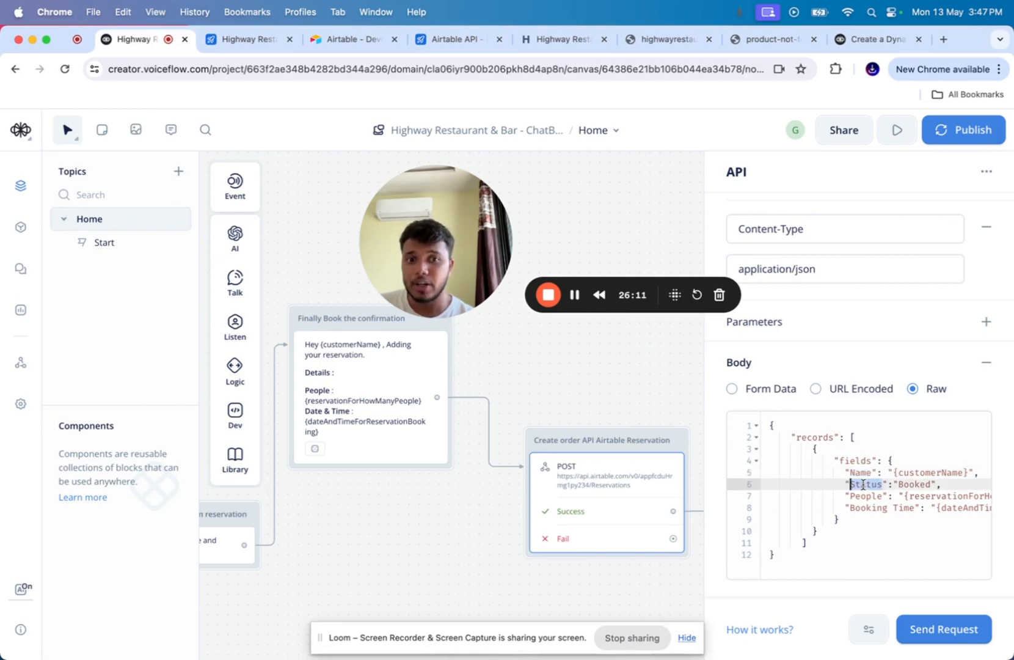
pyautogui.doubleClick(865, 495)
pyautogui.doubleClick(869, 508)
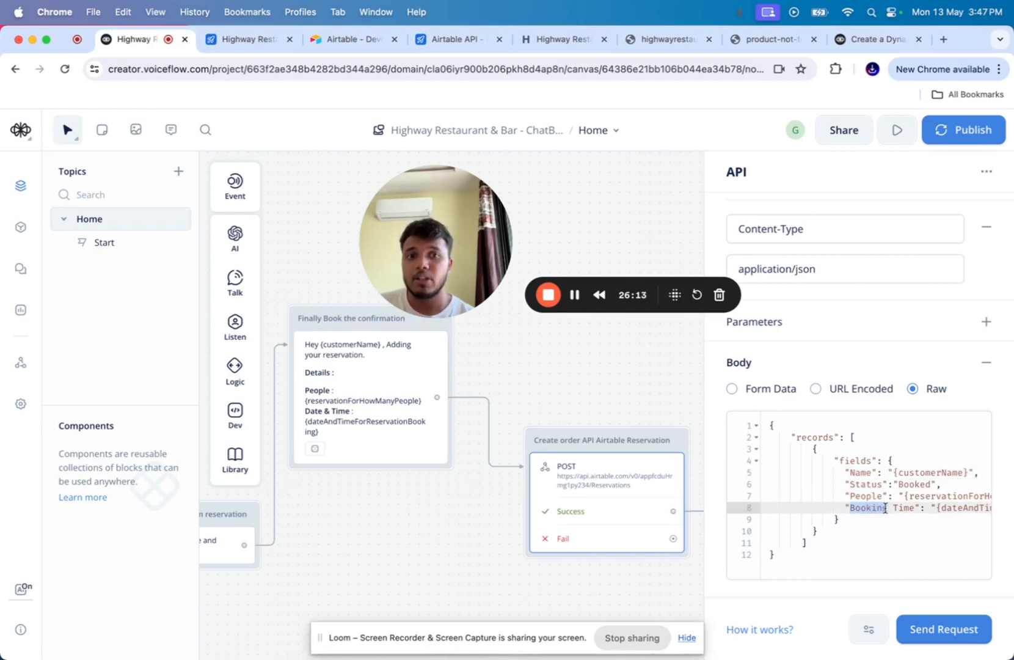
pyautogui.hscroll(2, 870, 511)
pyautogui.hscroll(5, 605, 507)
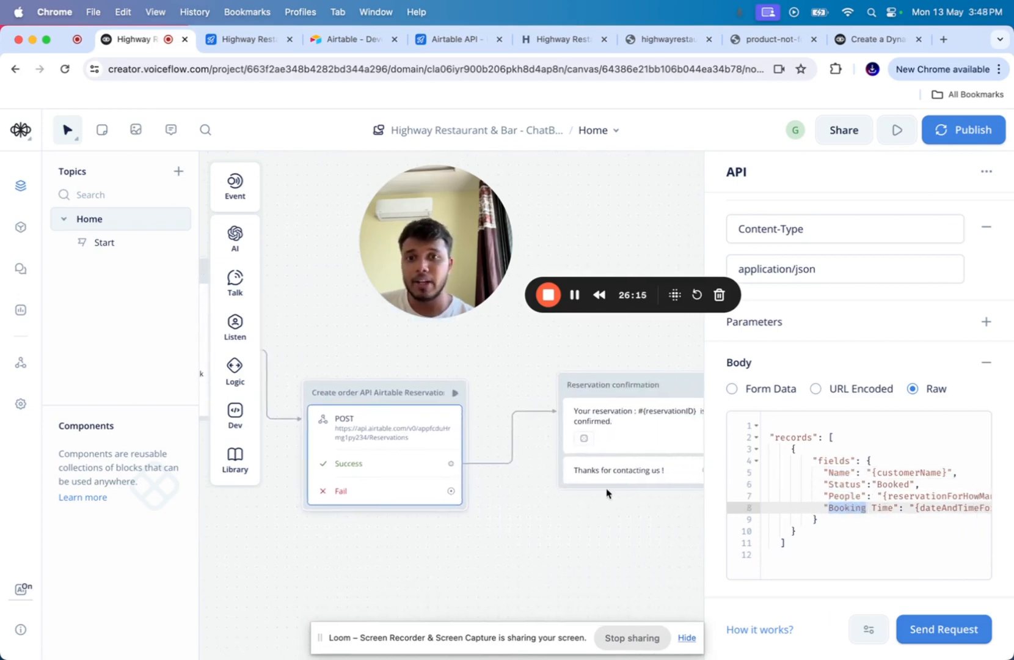
# - Compare the confirmation variants' {reservationID} with the request's response.records[0].id capture
pyautogui.click(620, 450)
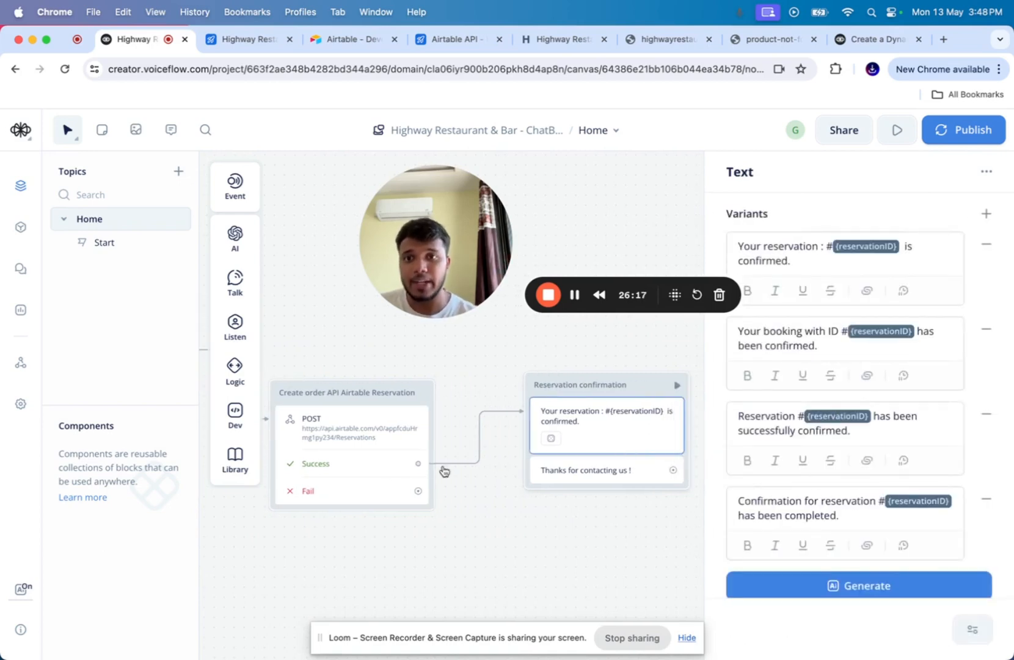
pyautogui.click(369, 468)
pyautogui.scroll(-5, 865, 496)
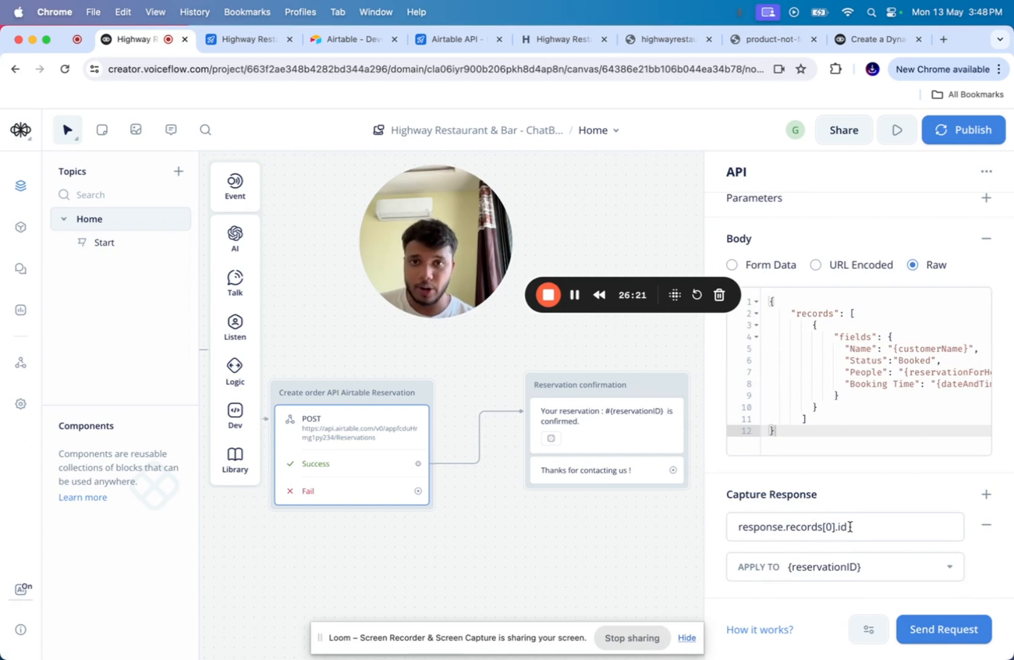
pyautogui.click(636, 436)
pyautogui.scroll(-1, 844, 426)
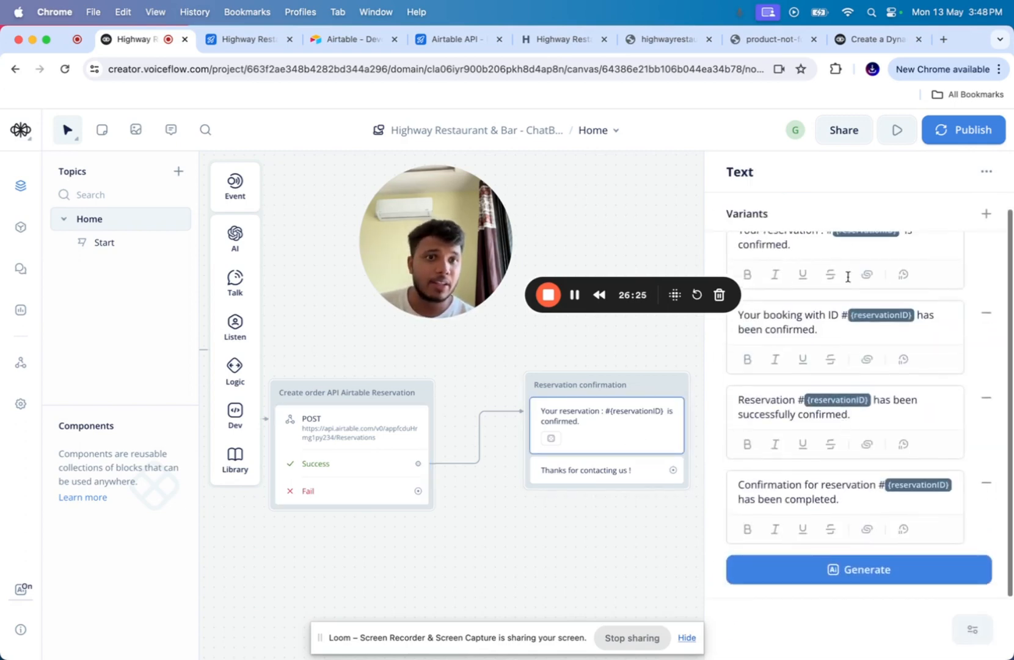
pyautogui.scroll(1, 847, 277)
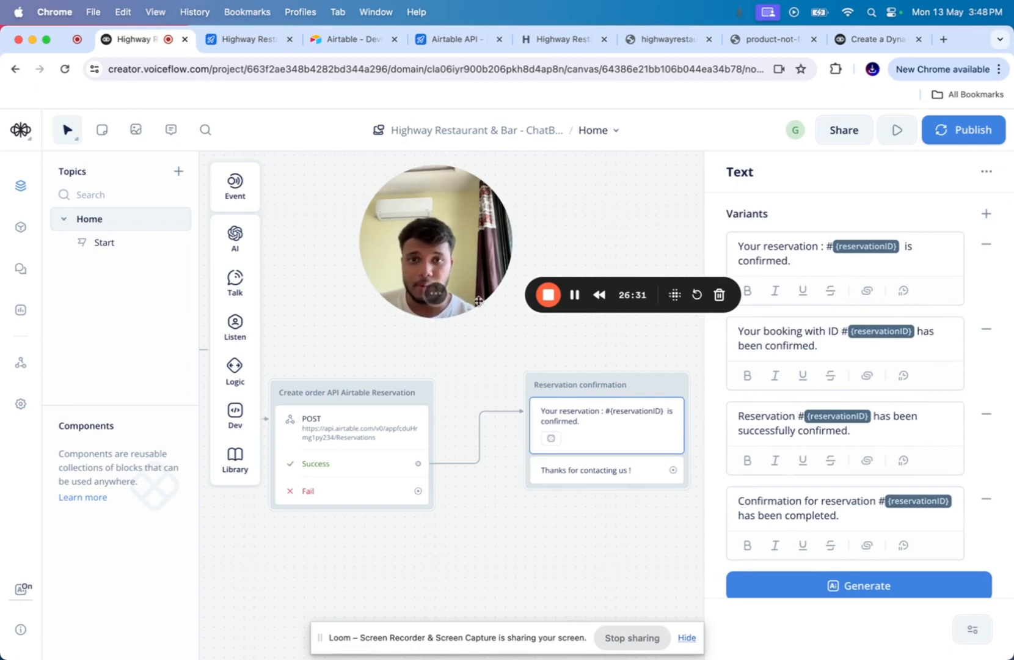
# - Close the confirmation settings and pan the canvas to the Need Help branch's Send to back office block
pyautogui.click(468, 335)
pyautogui.hscroll(-10, 470, 336)
pyautogui.hscroll(-15, 470, 336)
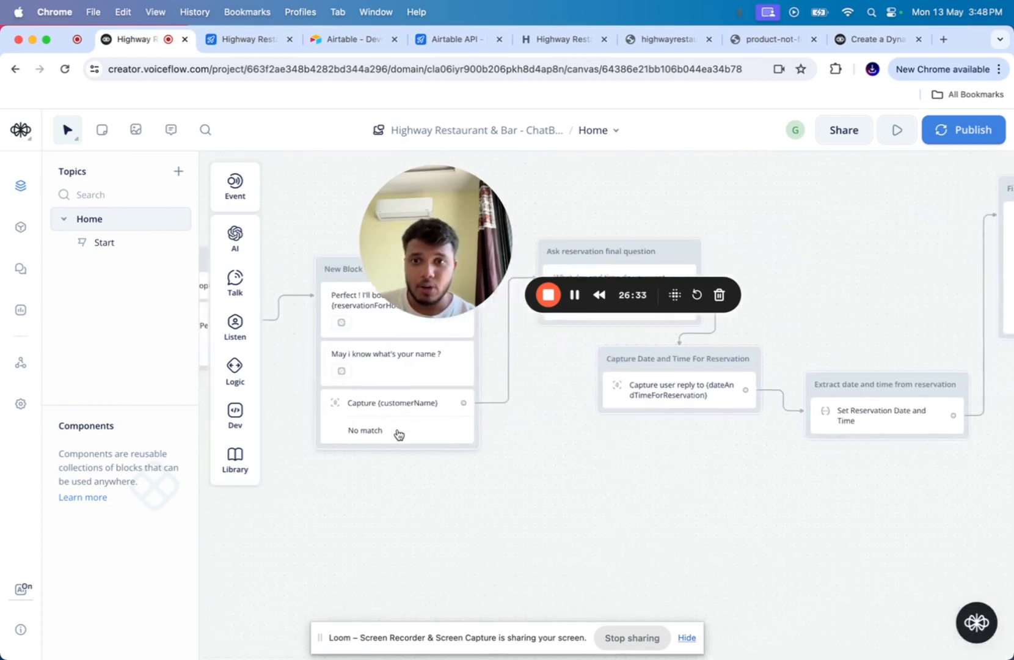
pyautogui.hscroll(-15, 397, 434)
pyautogui.scroll(-2, 398, 434)
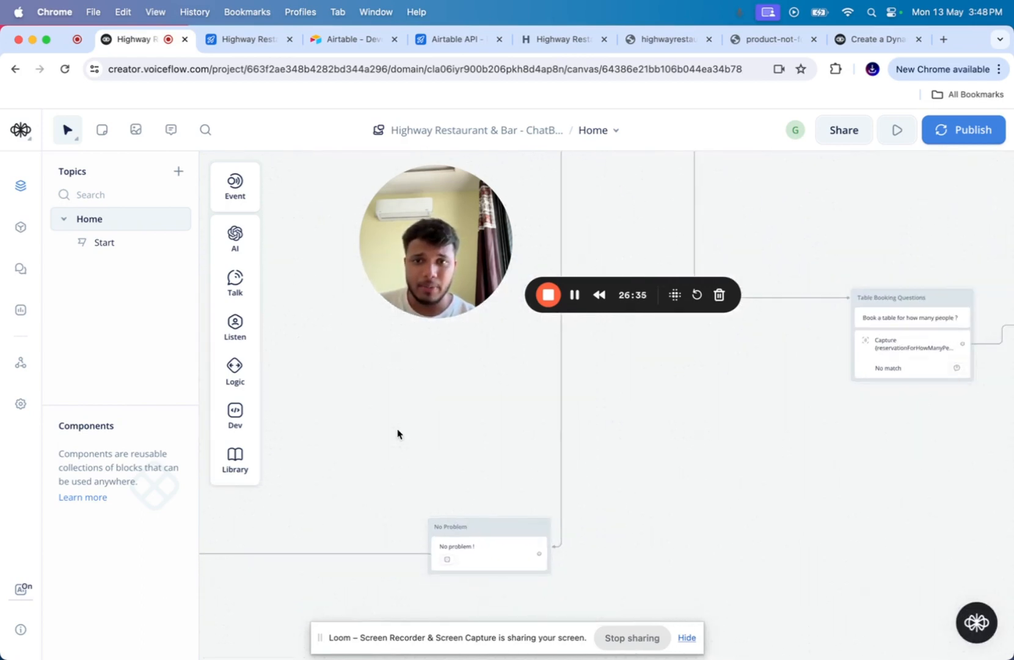
pyautogui.hscroll(-10, 398, 434)
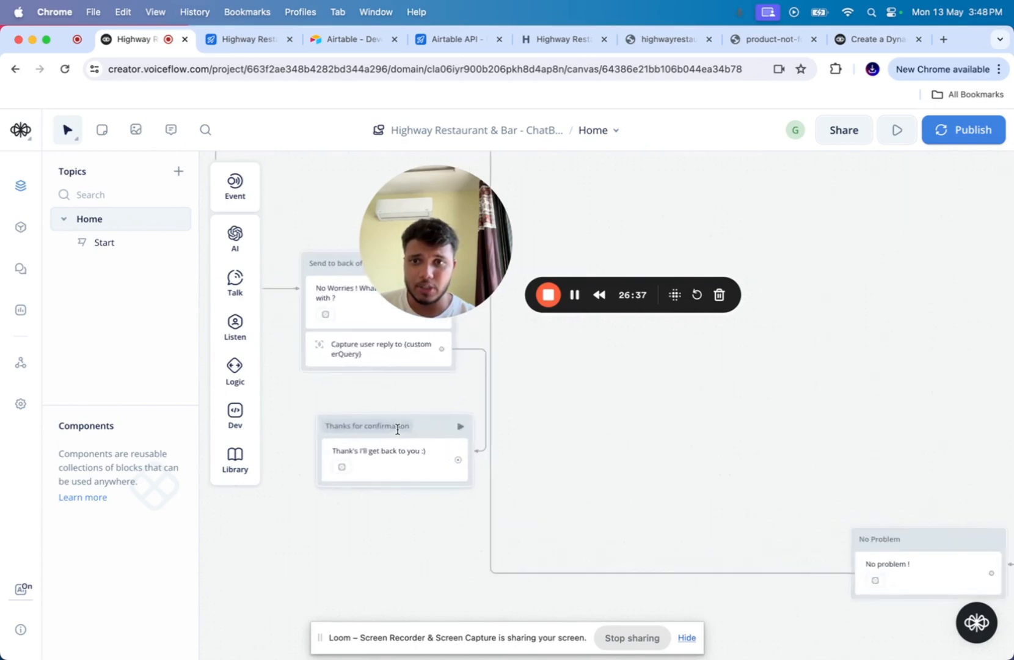
pyautogui.scroll(3, 398, 431)
pyautogui.hscroll(-3, 398, 431)
pyautogui.scroll(5, 398, 431)
pyautogui.hscroll(4, 399, 433)
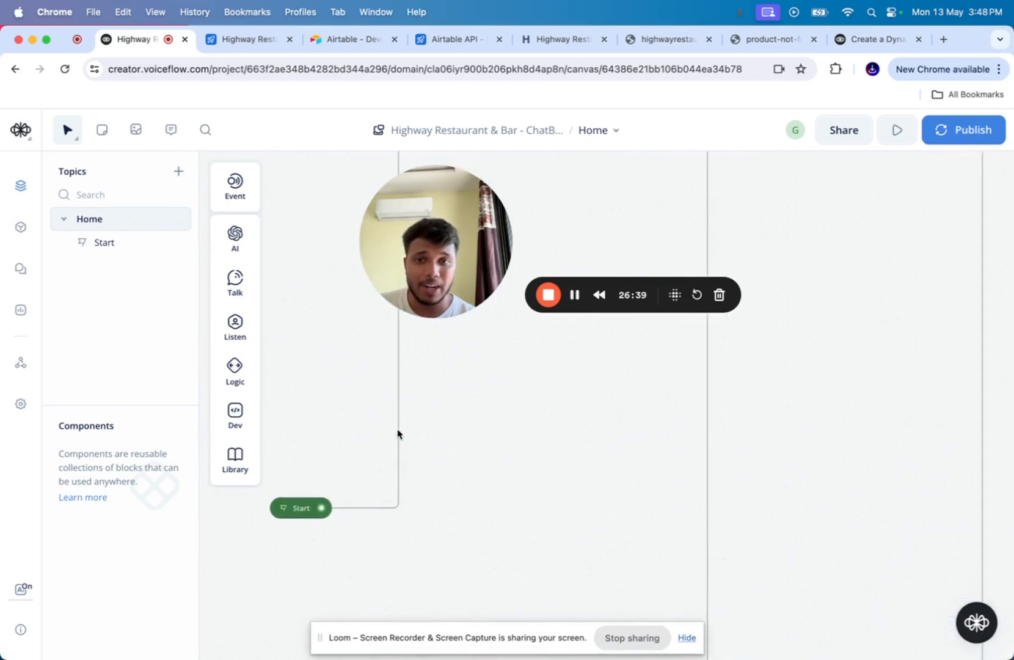
pyautogui.scroll(-2, 455, 428)
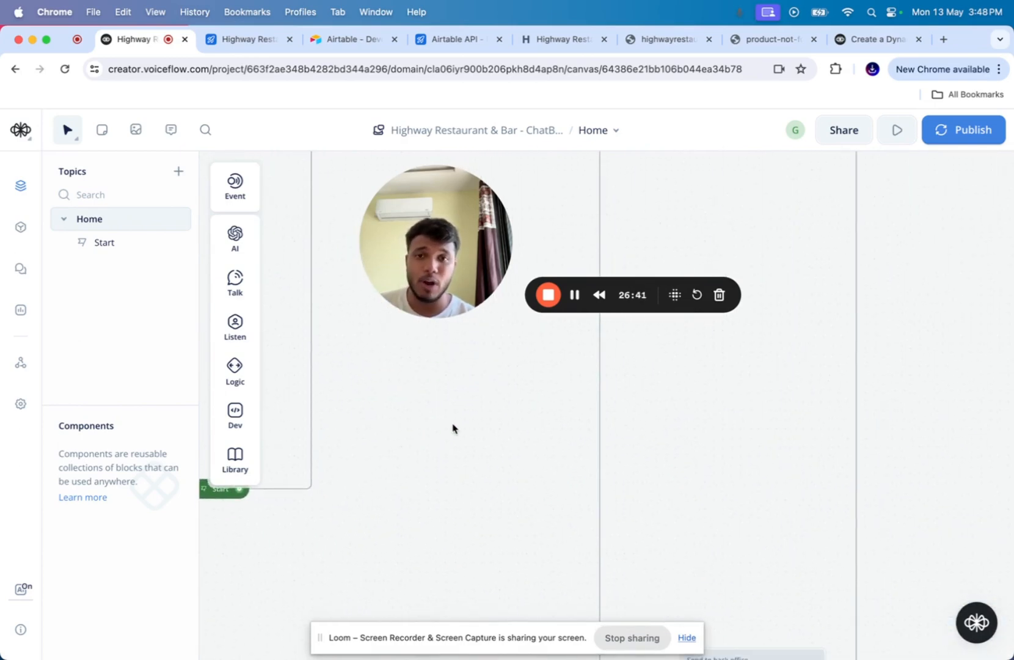
pyautogui.rightClick(453, 428)
pyautogui.click(421, 412)
pyautogui.scroll(-3, 422, 414)
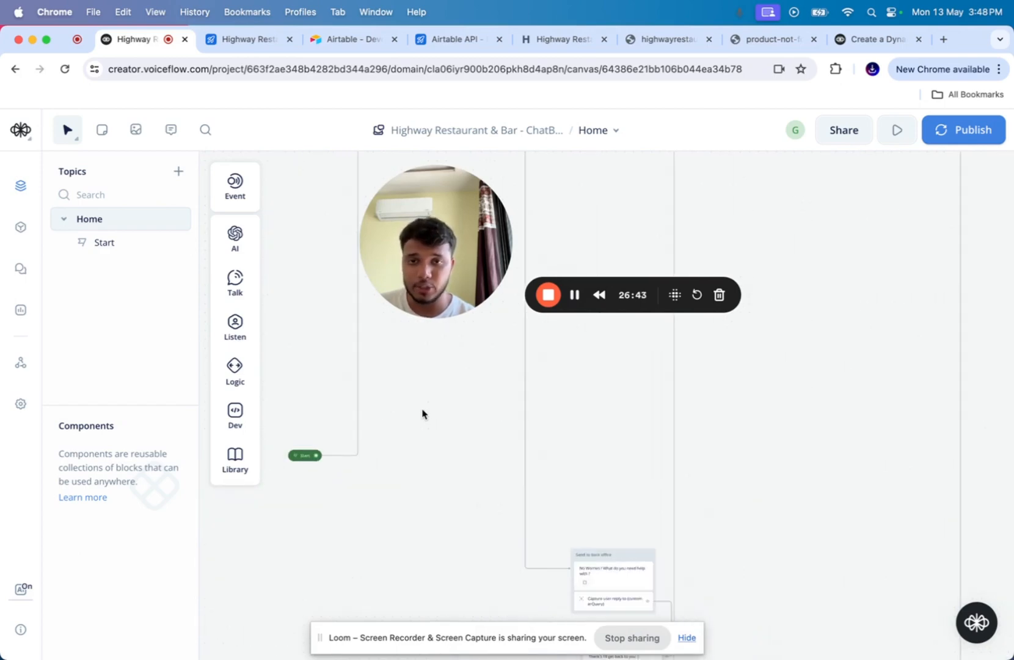
pyautogui.scroll(10, 422, 415)
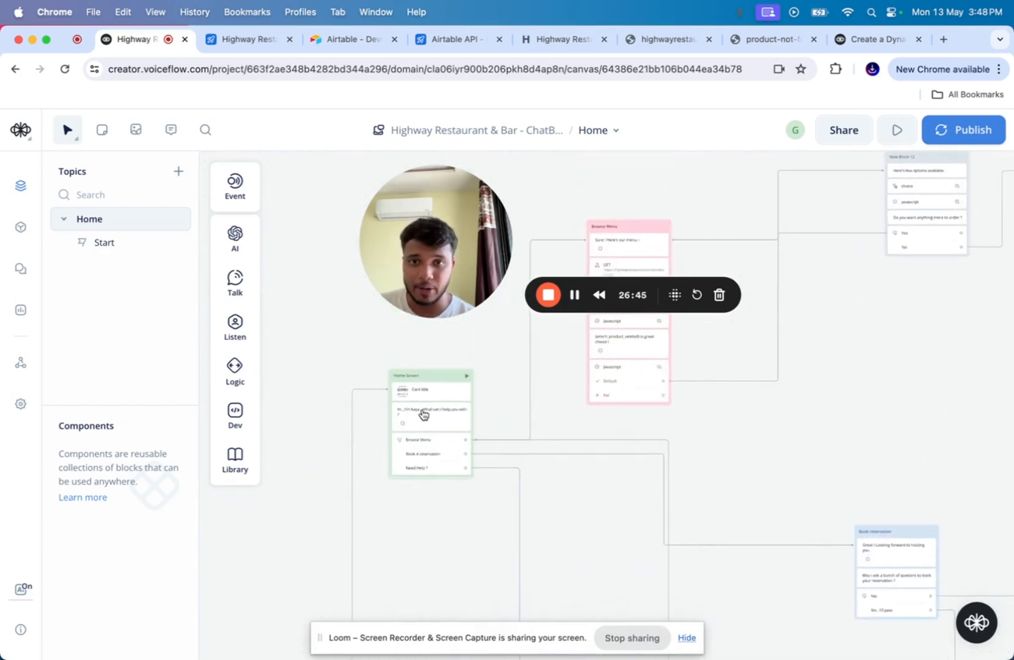
pyautogui.scroll(4, 441, 445)
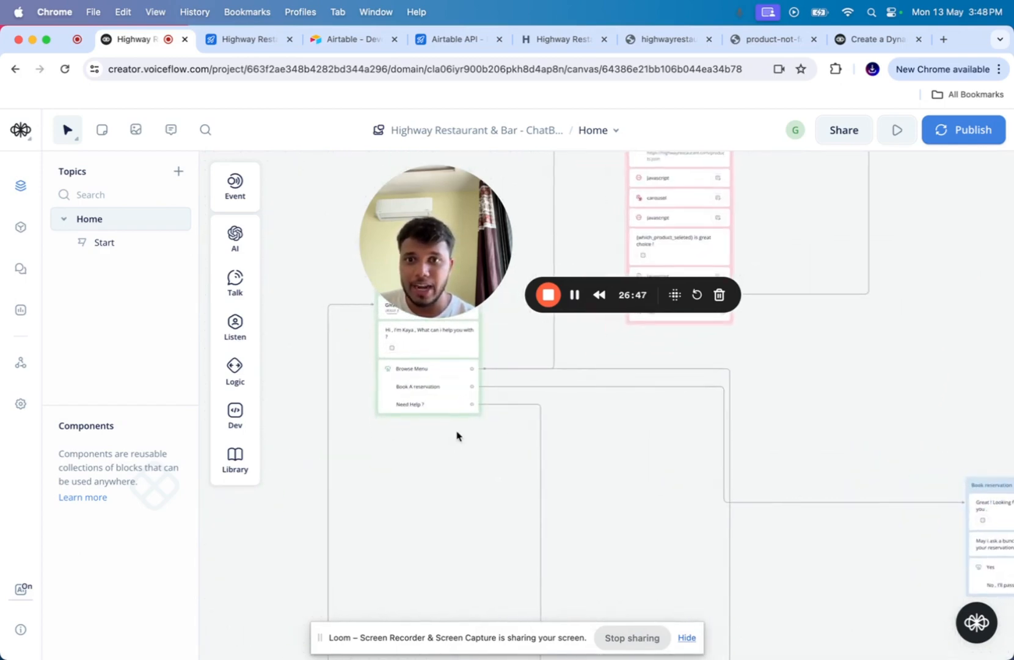
pyautogui.scroll(-10, 458, 434)
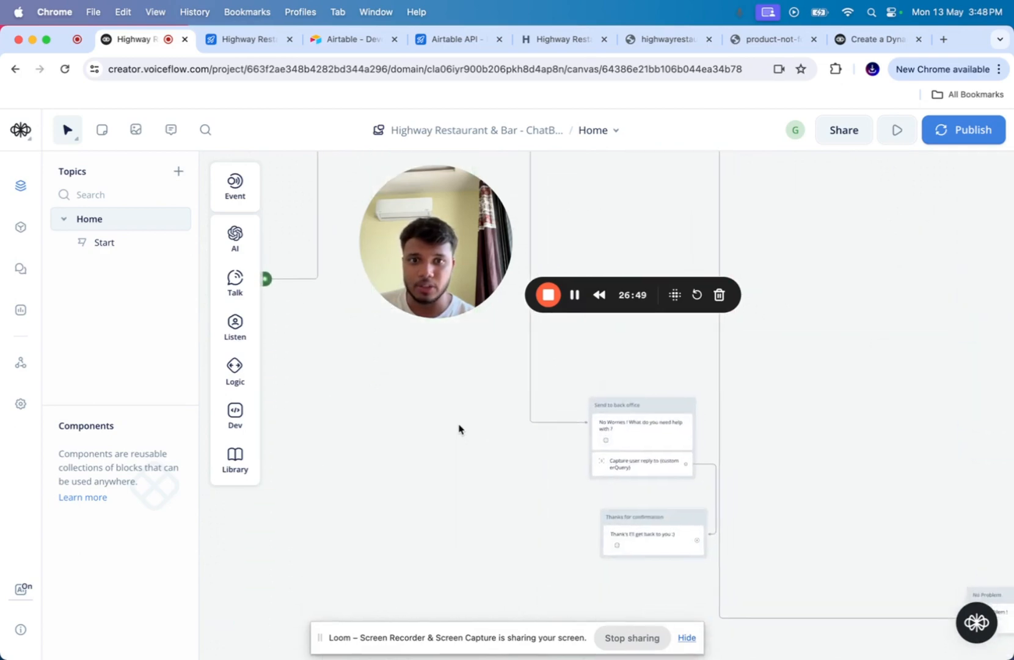
pyautogui.scroll(1, 483, 436)
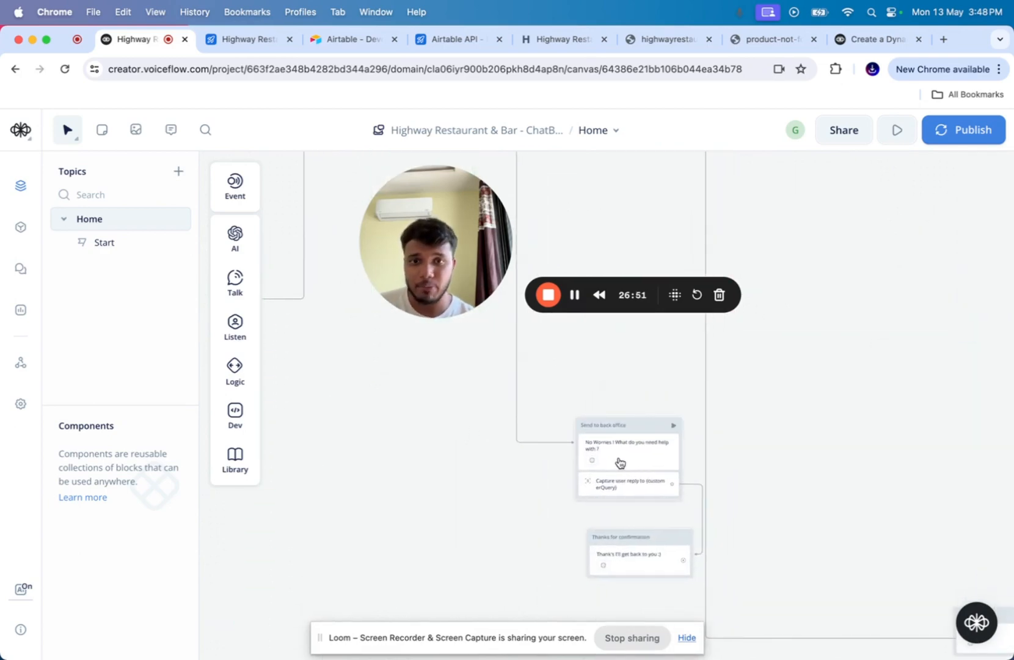
pyautogui.scroll(2, 619, 462)
# - Inspect the capture saving the reply to {customerQuery} and the Thanks for confirmation message variants
pyautogui.click(615, 499)
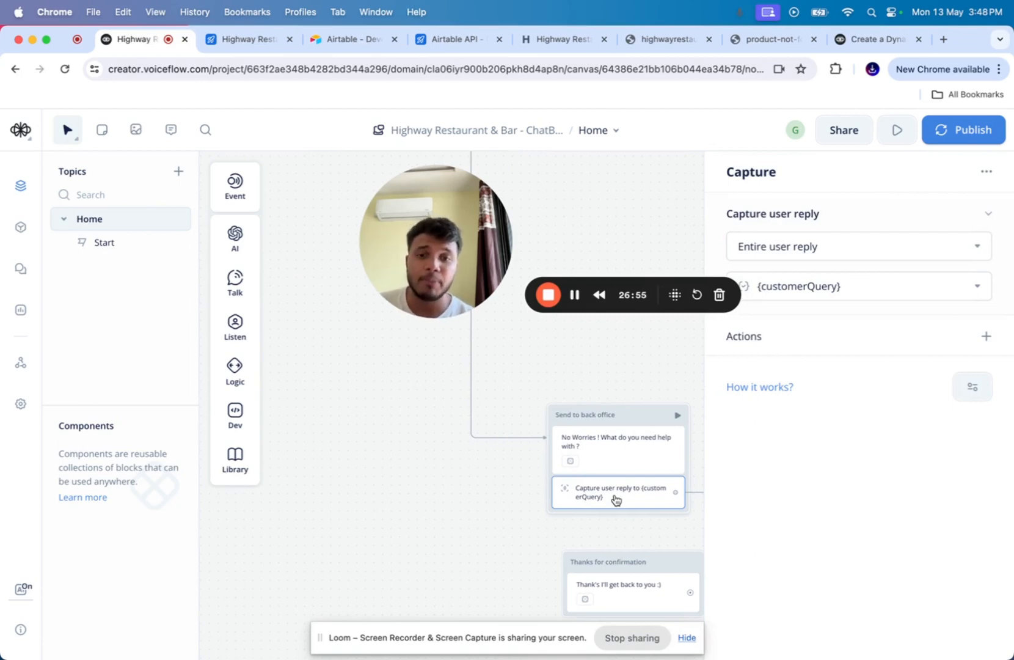
pyautogui.click(545, 538)
pyautogui.hscroll(5, 546, 538)
pyautogui.click(454, 530)
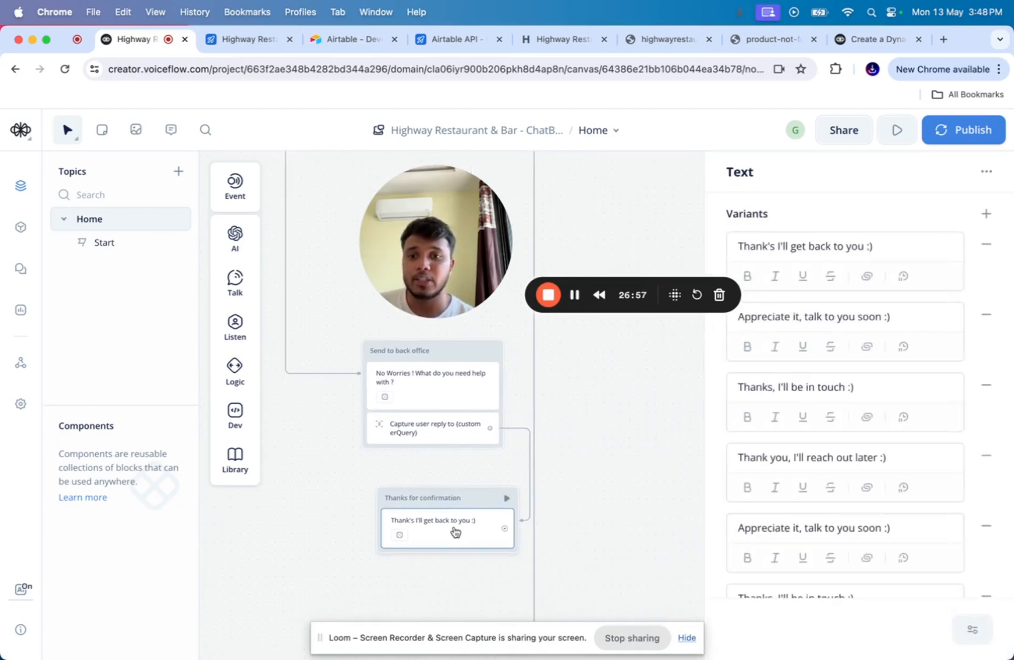
pyautogui.click(357, 471)
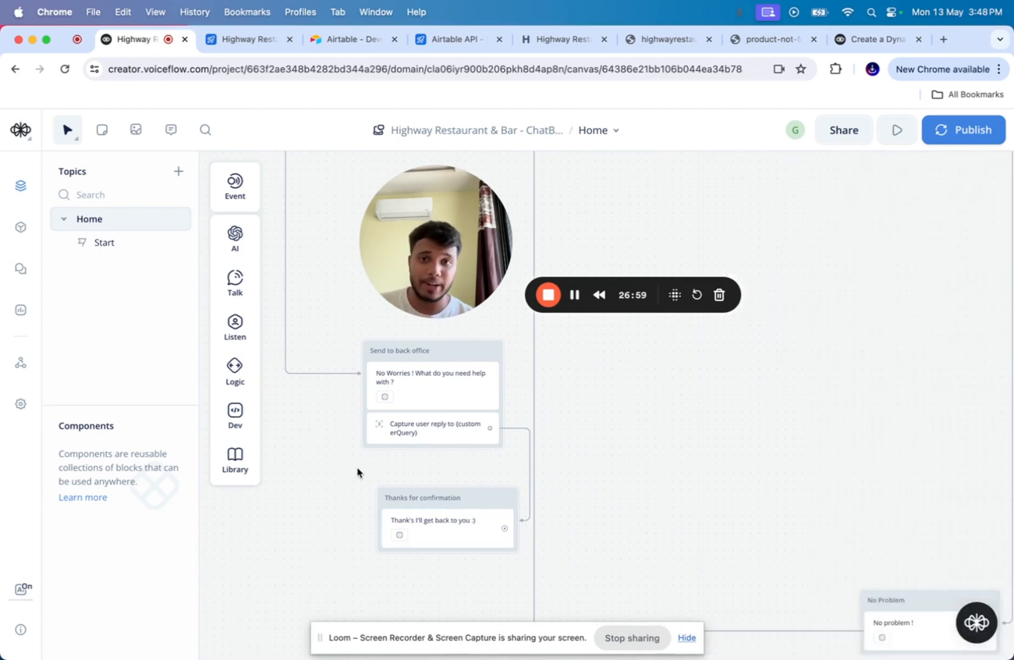